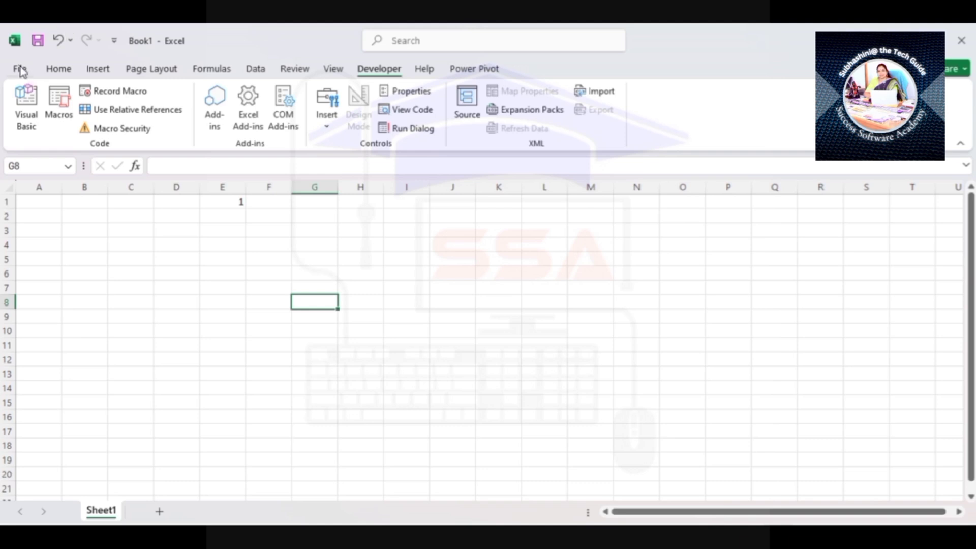
Customize the ribbon's Main Tabs list so that the Developer tab is enabled, checking the Tool Tabs list as well.
right_click(54, 29)
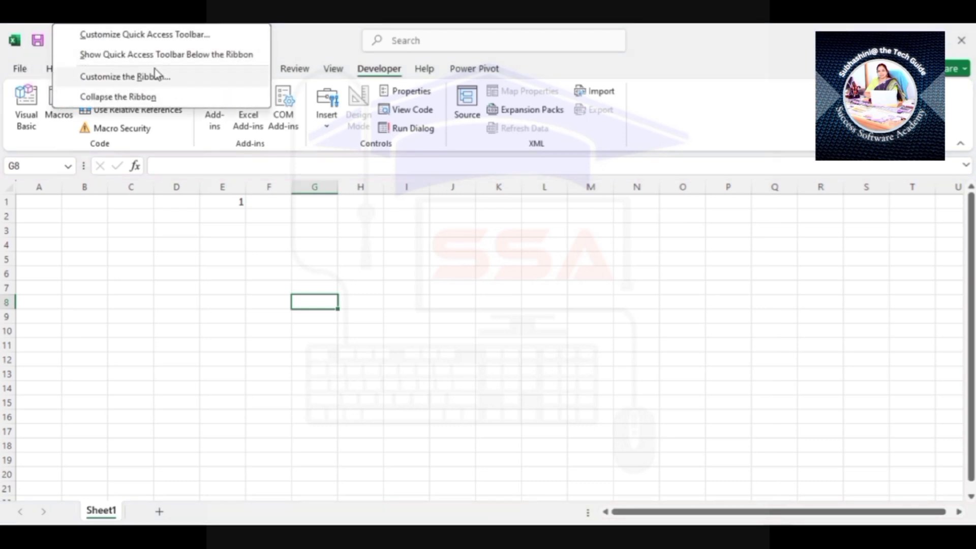
click(135, 76)
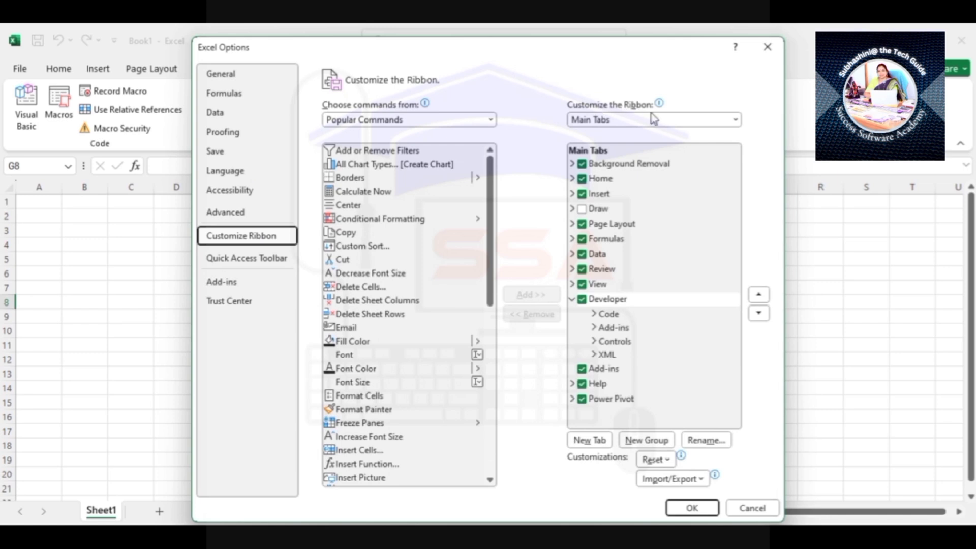
click(736, 120)
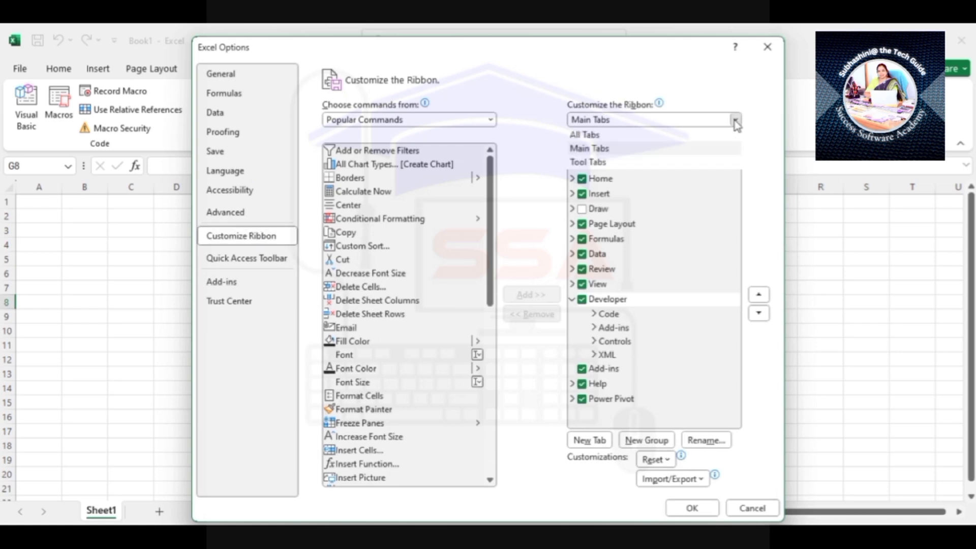
click(603, 163)
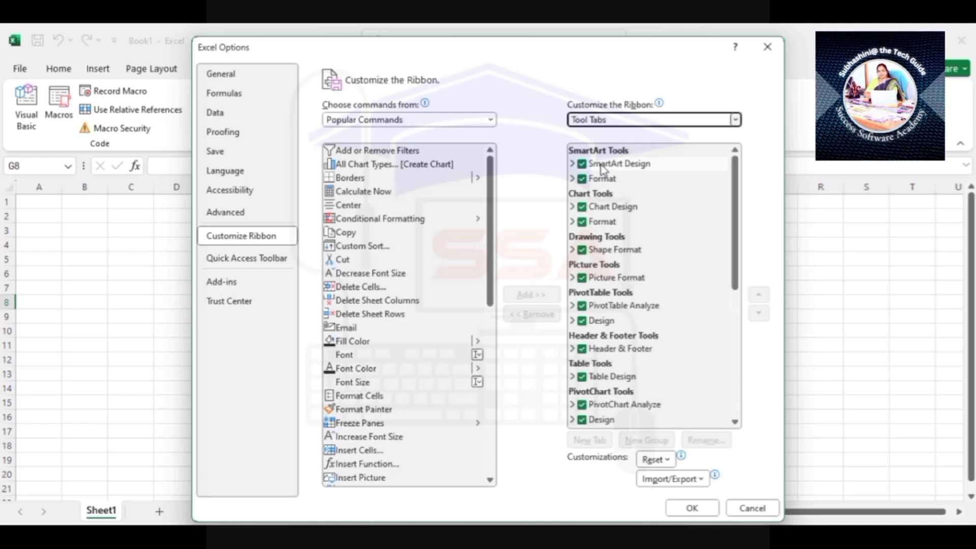
click(735, 120)
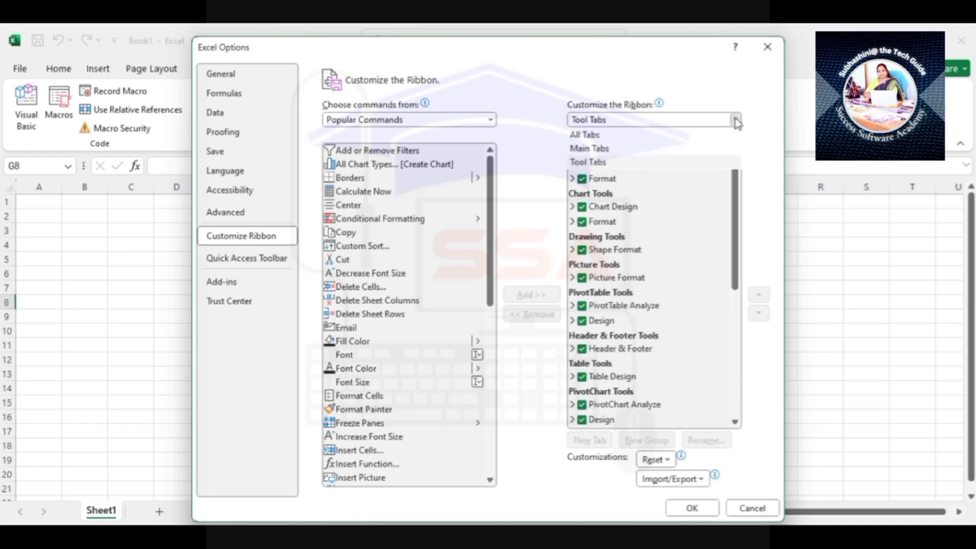
click(618, 150)
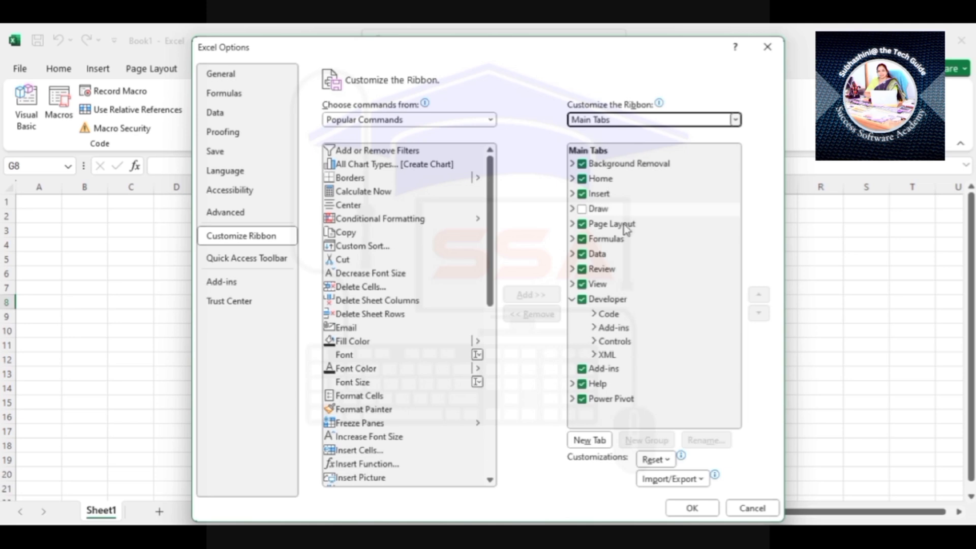
click(583, 300)
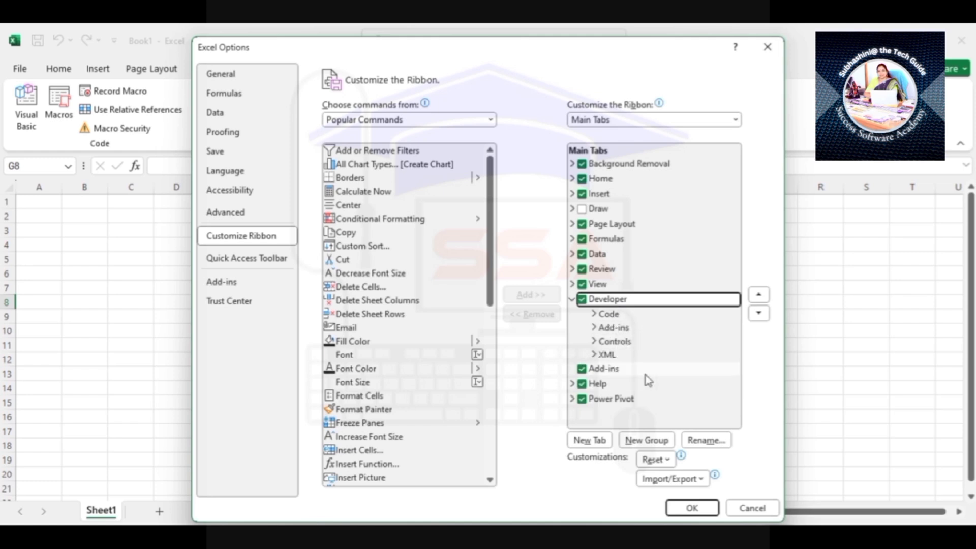
click(687, 507)
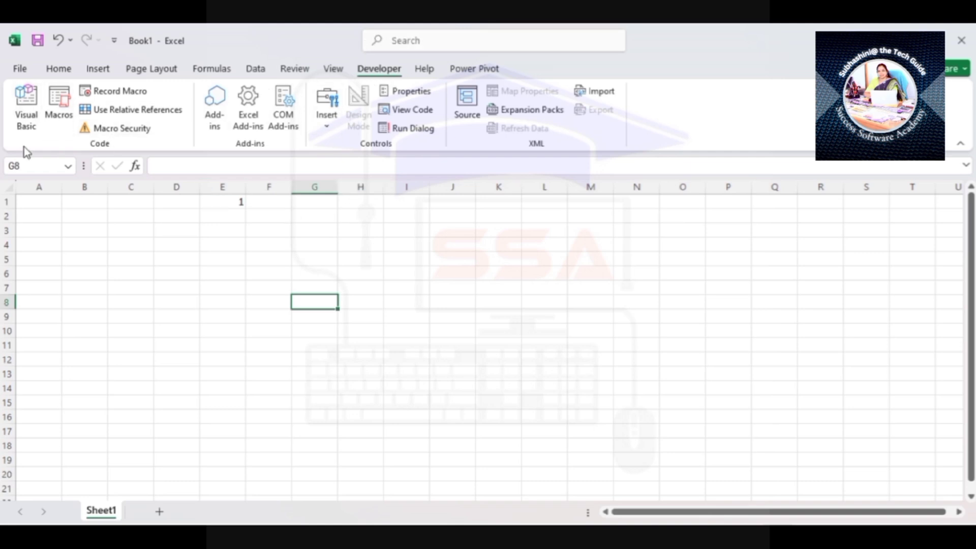
Examine the Visual Basic editor and the available Form Controls and ActiveX Controls.
click(26, 108)
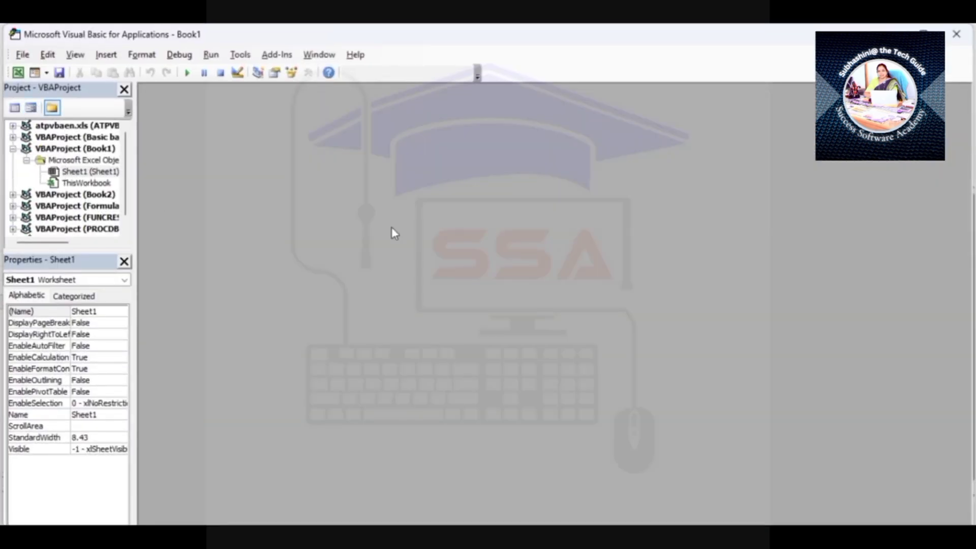
click(959, 35)
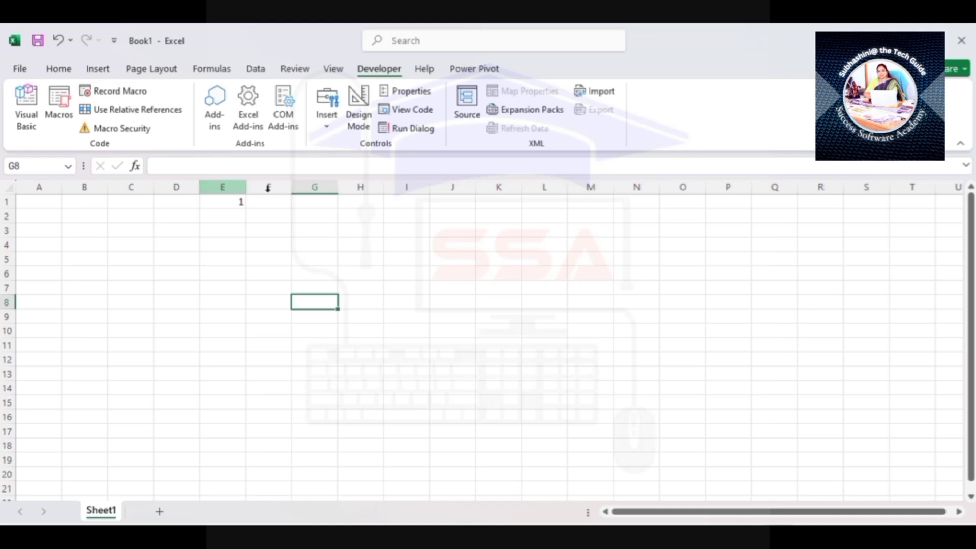
click(328, 122)
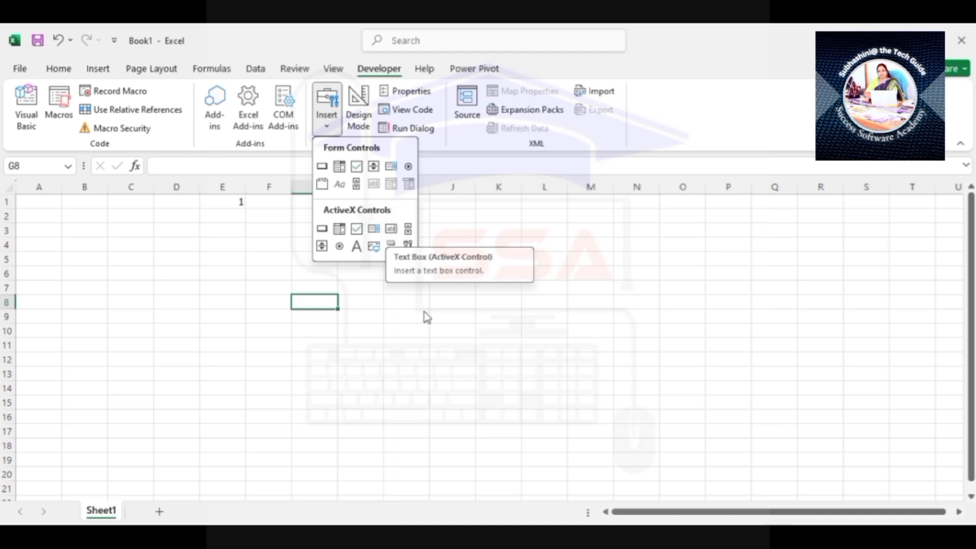
click(428, 342)
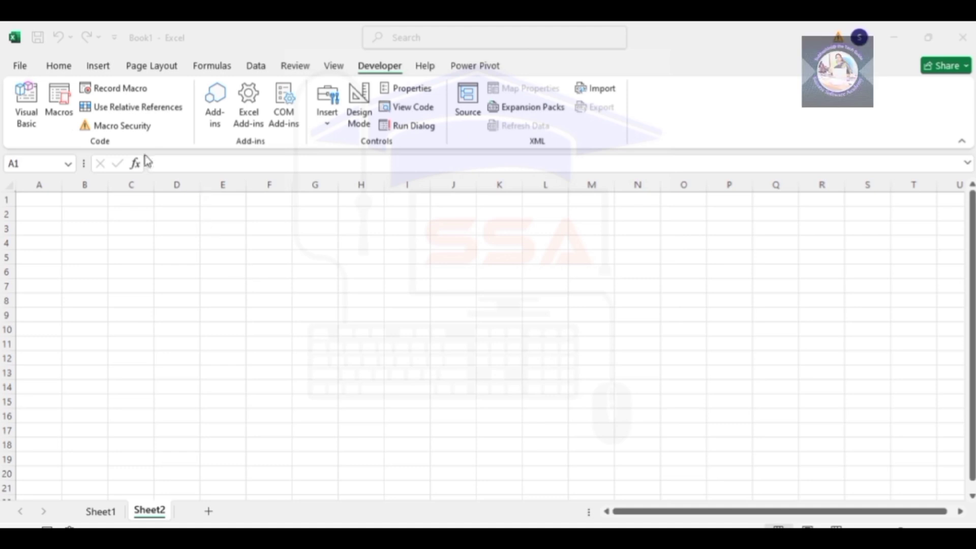
Insert a WordArt title in the blue style on Sheet2 with the text EMPLOYEE APPLICATION FORM.
click(98, 69)
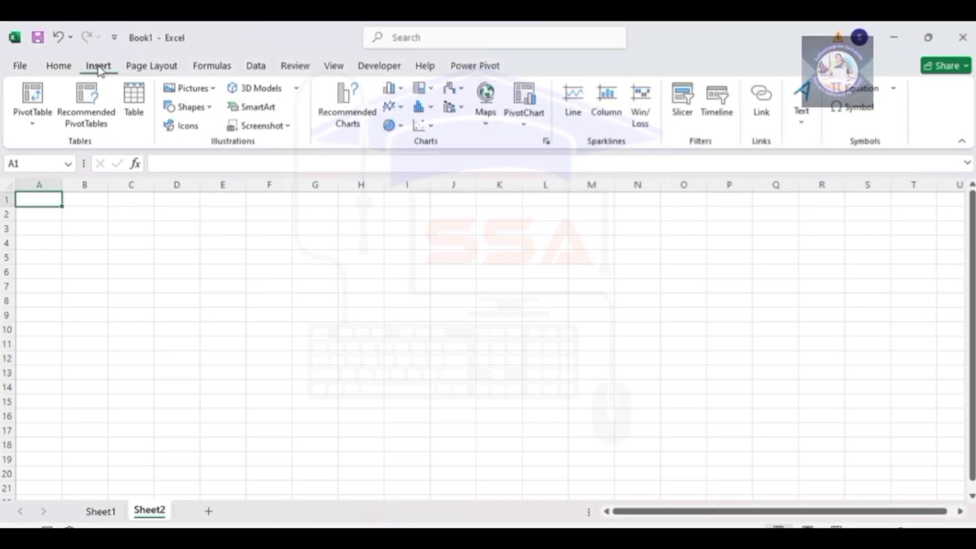
click(802, 114)
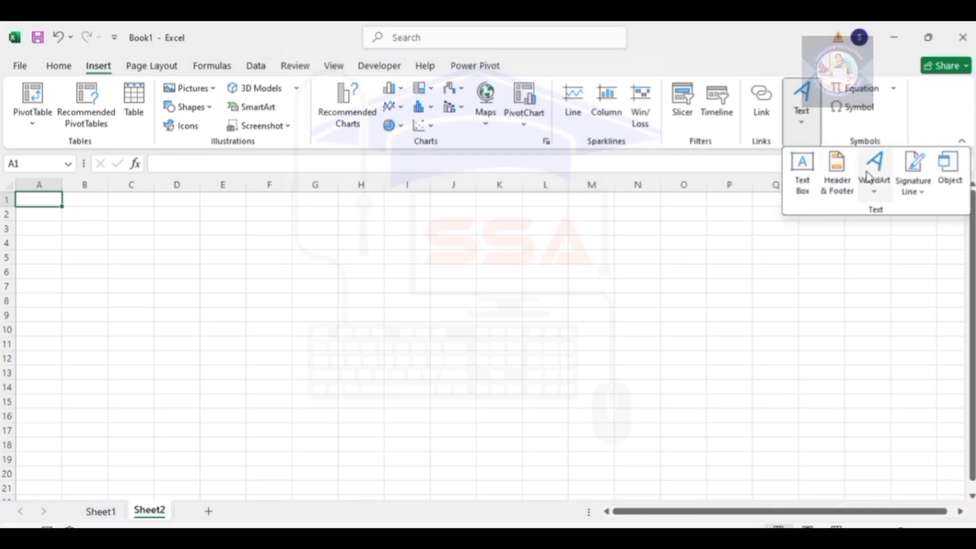
click(869, 177)
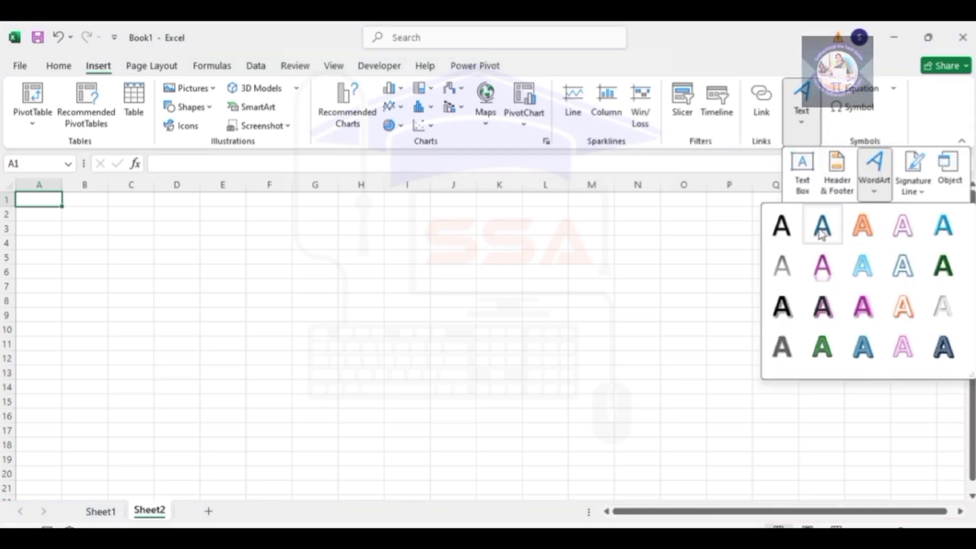
click(822, 233)
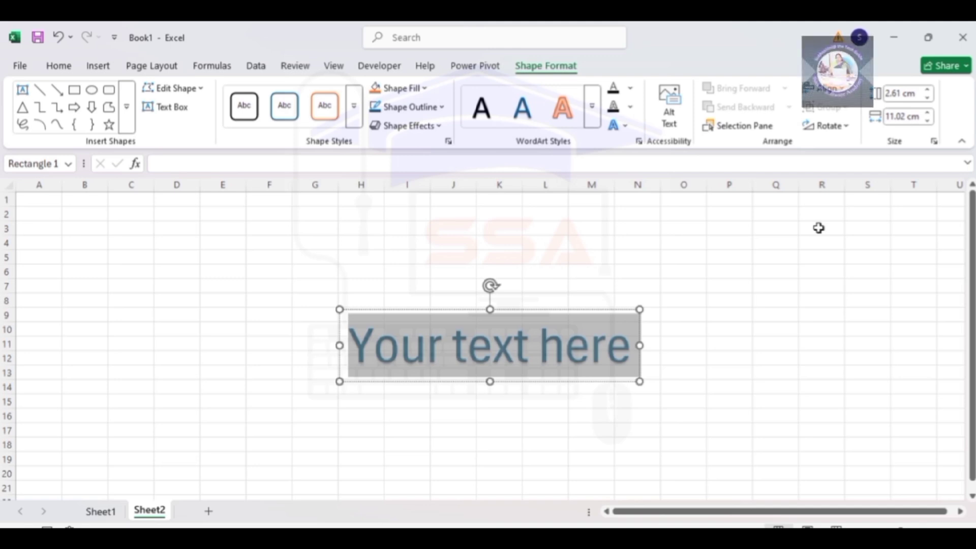
text(EMPLO)
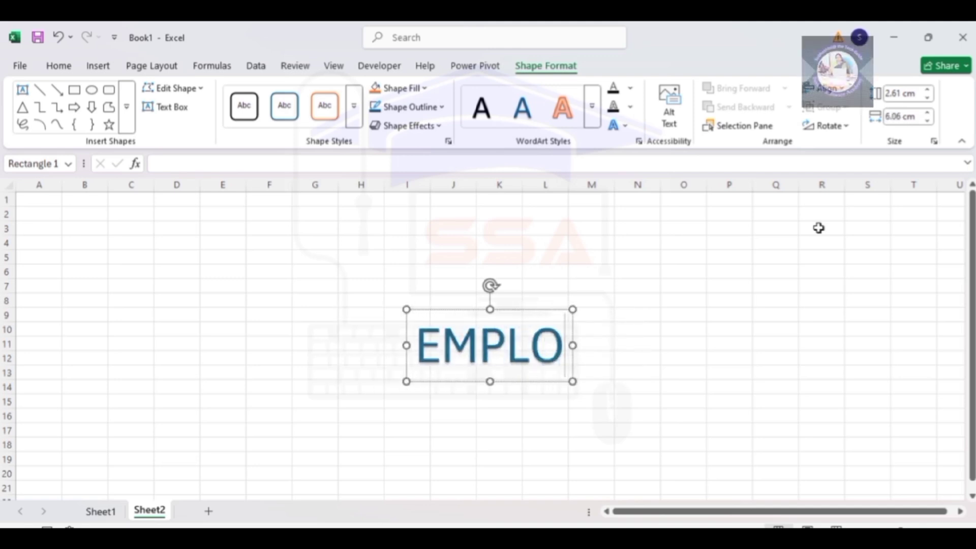
text(YEE APPL)
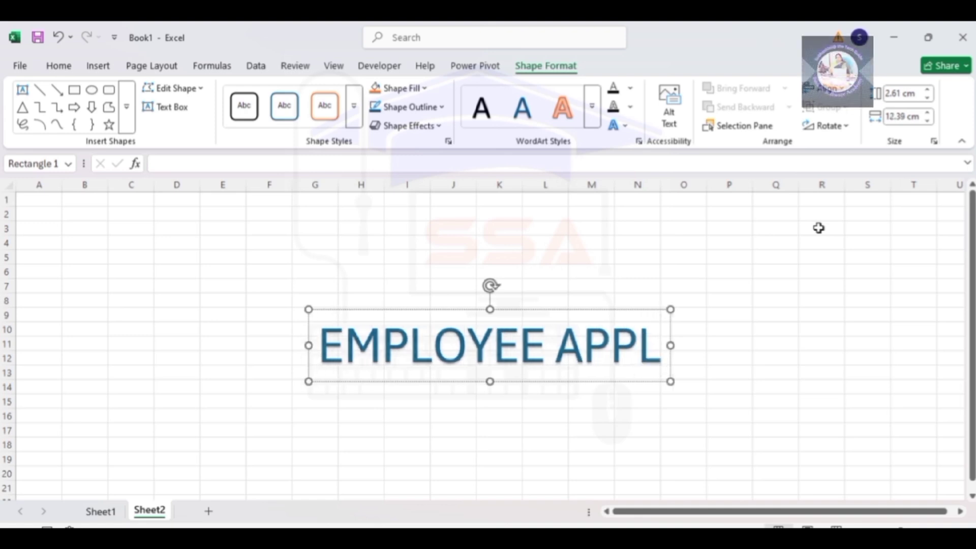
text(ICATION FORM)
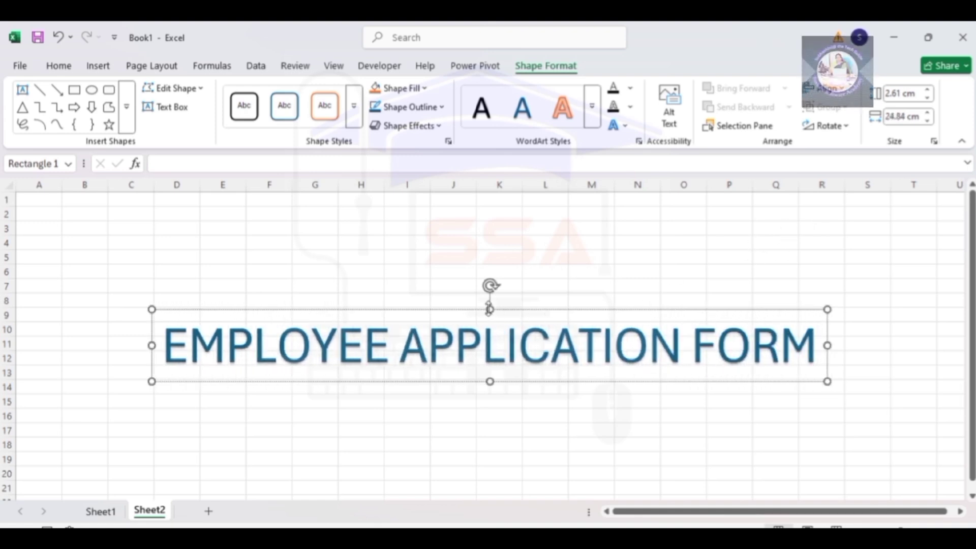
Move the WordArt title up to the top edge of the sheet and make row 1 tall enough to contain it.
drag(490, 310, 490, 308)
key(Up)
key(Up)
key(Up)
key(Up)
key(Up)
key(Up)
key(Up)
key(Up)
key(Up)
key(Up)
key(Up)
key(Up)
key(Up)
key(Up)
key(Up)
key(Up)
key(Up)
key(Up)
key(Up)
key(Up)
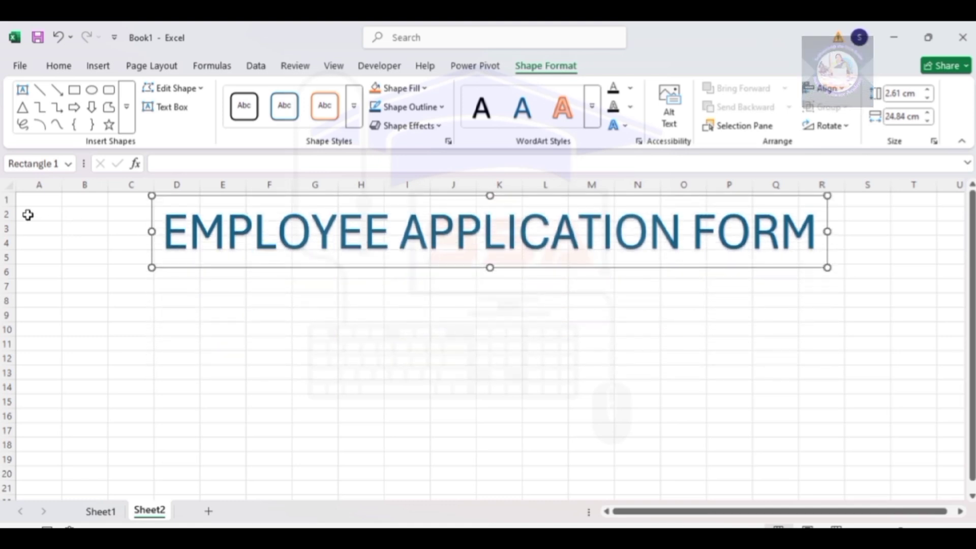
drag(11, 206, 33, 283)
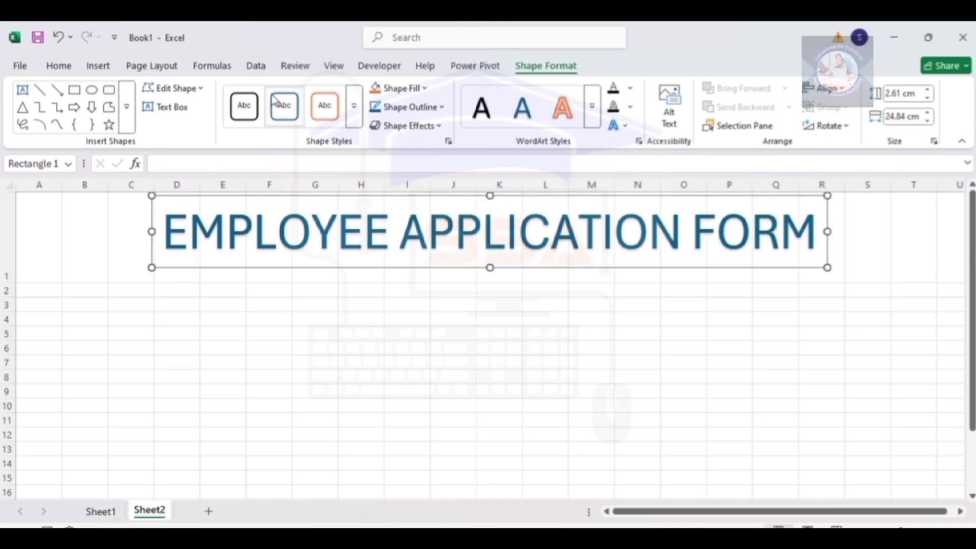
Fill the background of the WordArt title with the standard orange-gold colour.
click(104, 66)
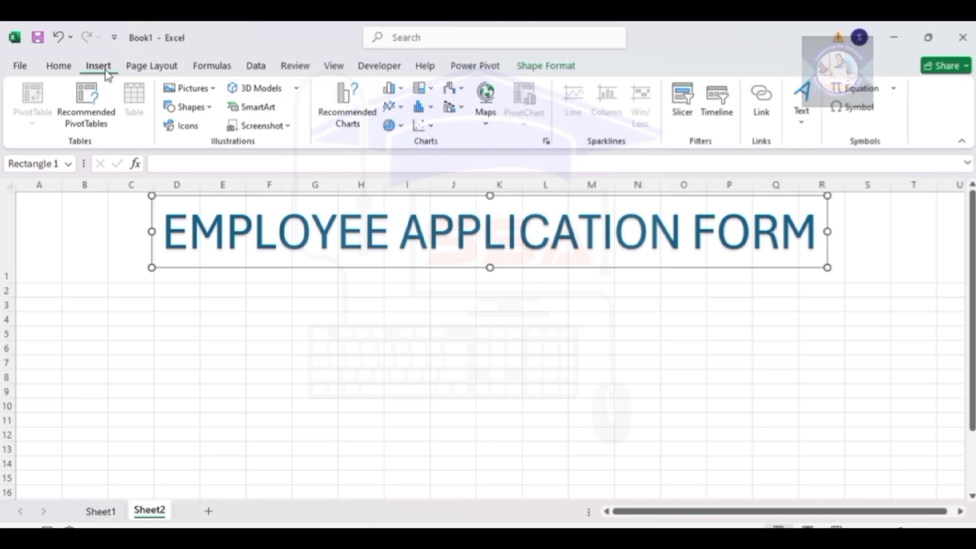
click(526, 69)
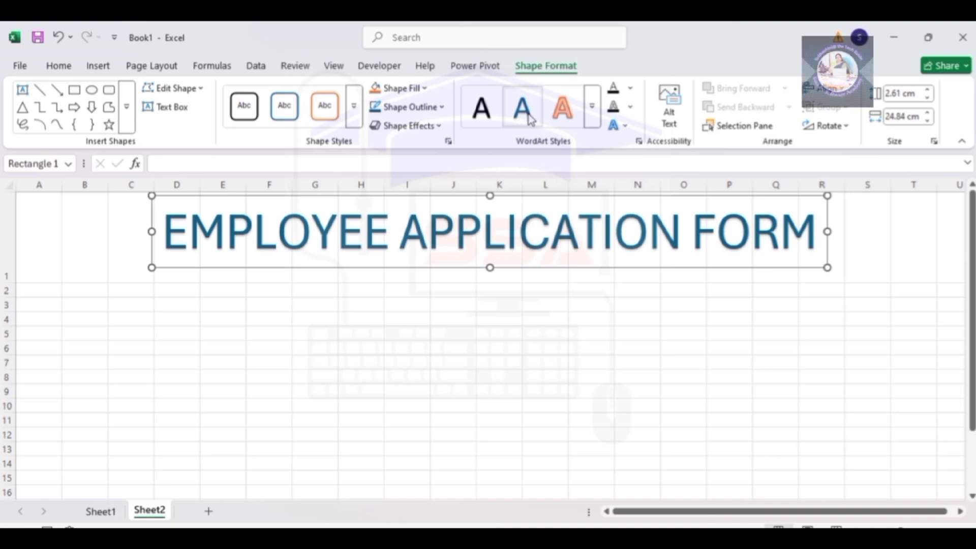
click(421, 88)
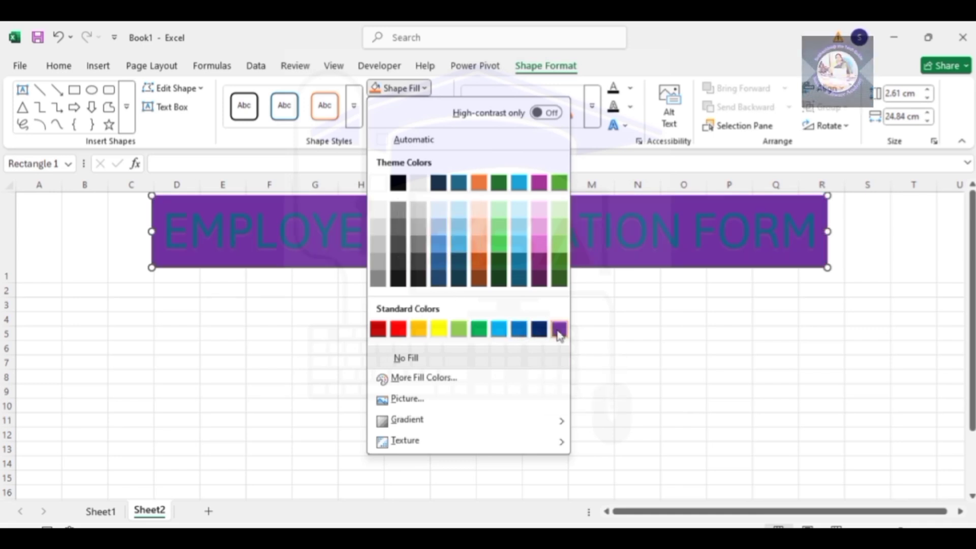
click(415, 331)
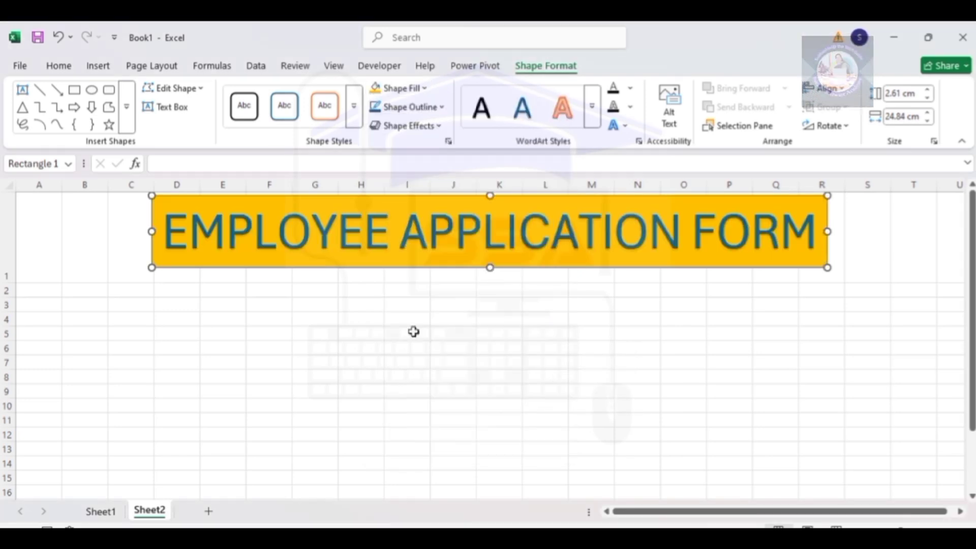
Enter the form labels EMPLOYEE ID in cell D2 and EMPLOYEENAME in cell H2.
click(182, 290)
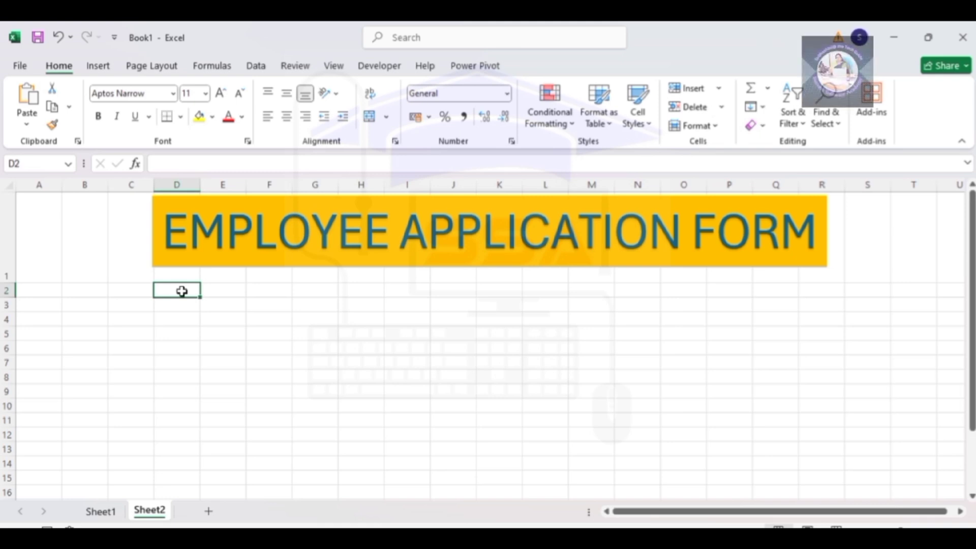
text(EMP)
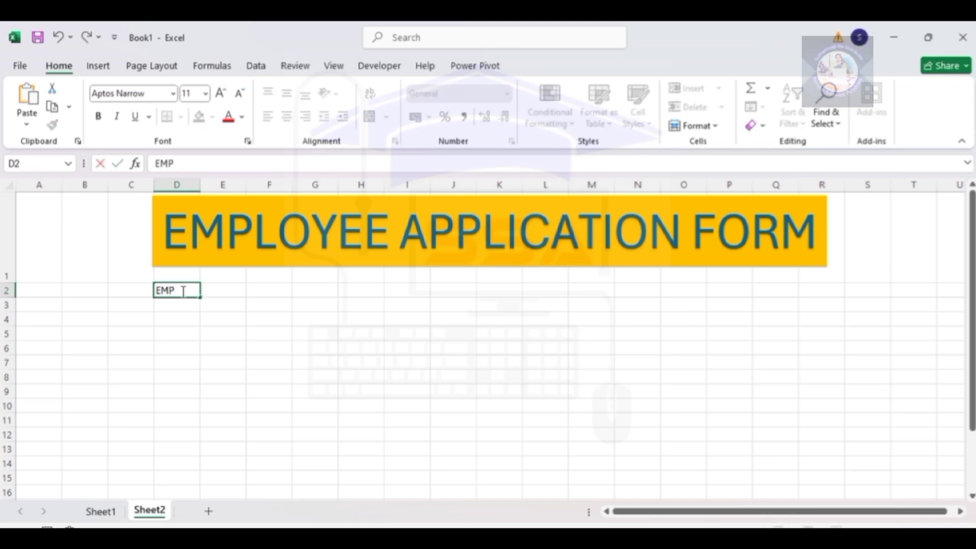
text(LOYEE ID)
key(Tab)
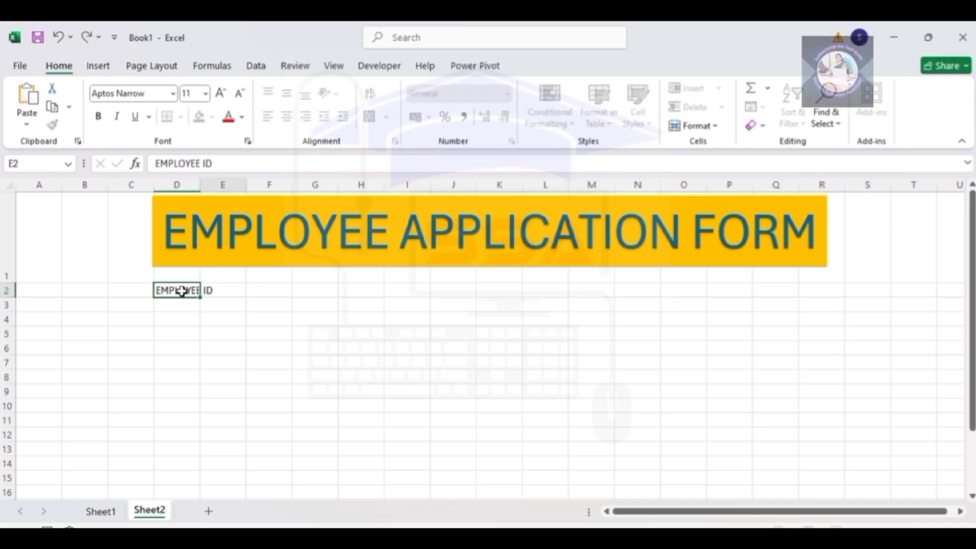
key(Tab)
key(Tab)
key(Tab)
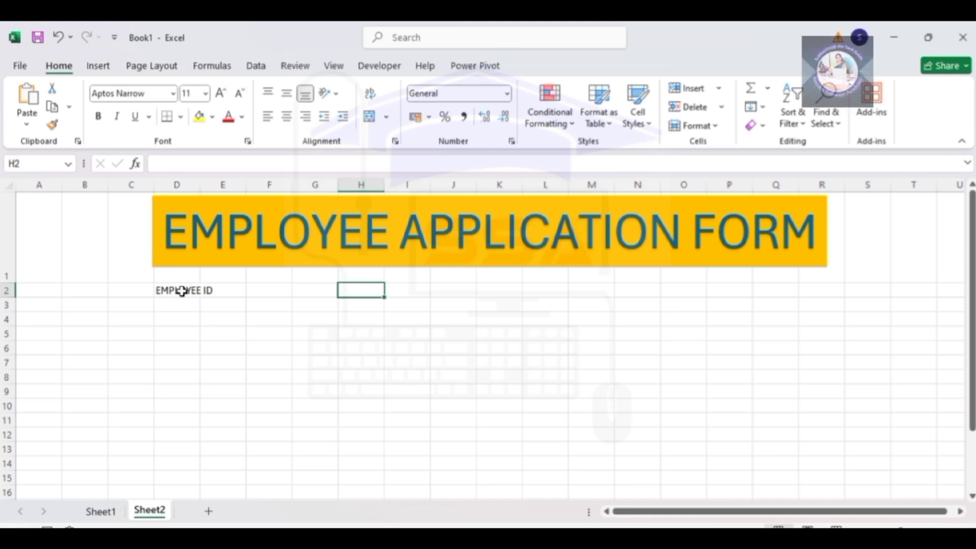
text(EMPLOYEENAME)
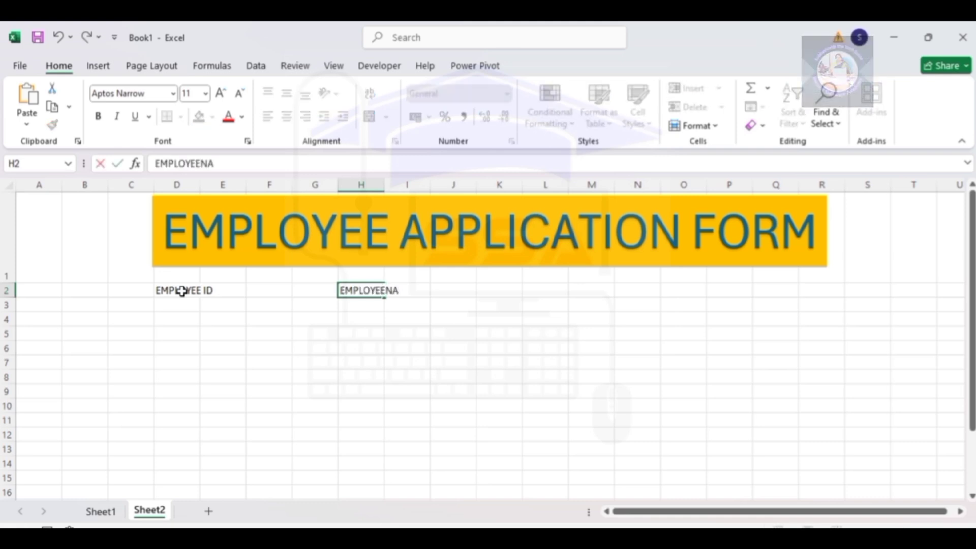
key(Return)
Enter the label BASIC SALARY in cell D4, two rows below the employee ID label.
key(Left)
key(Left)
key(Left)
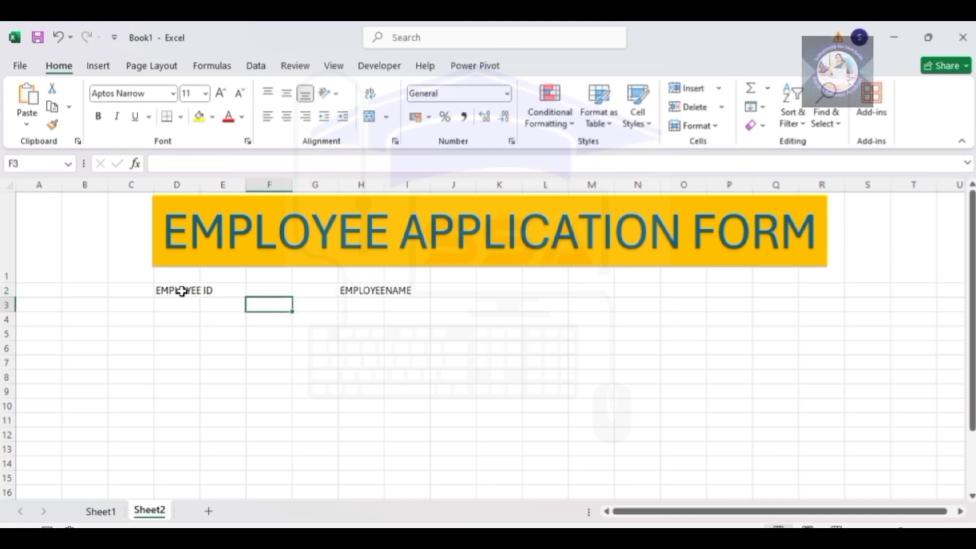
key(Down)
key(Left)
key(Left)
key(Right)
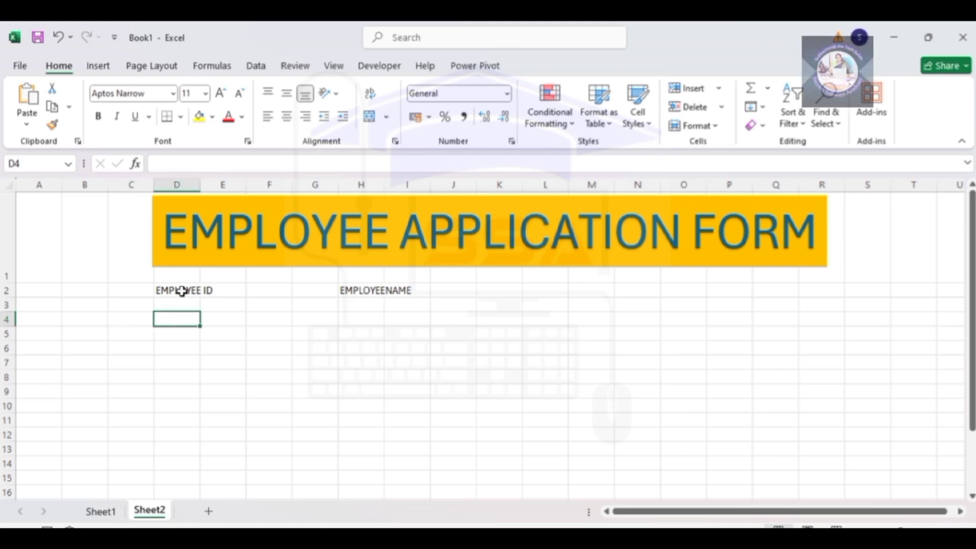
text(BASIC)
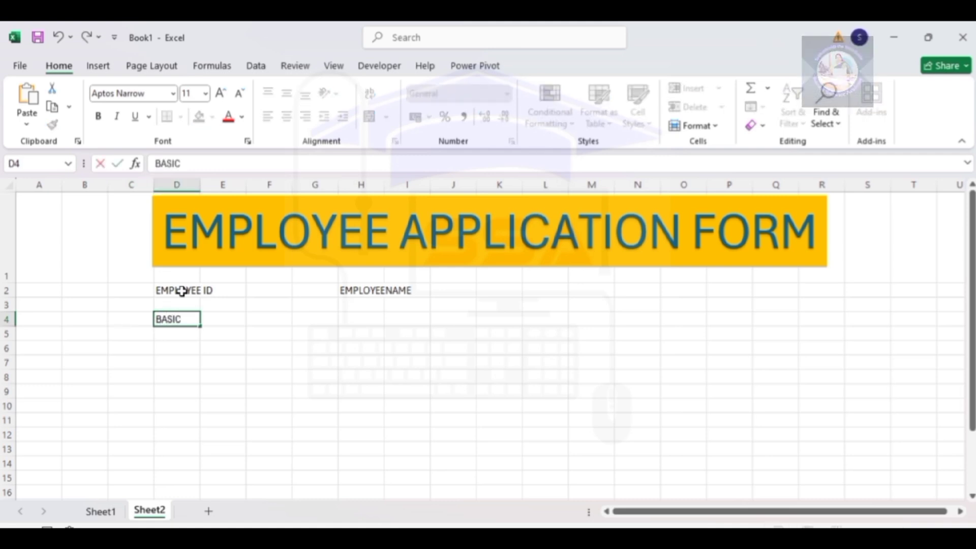
text( SALARY)
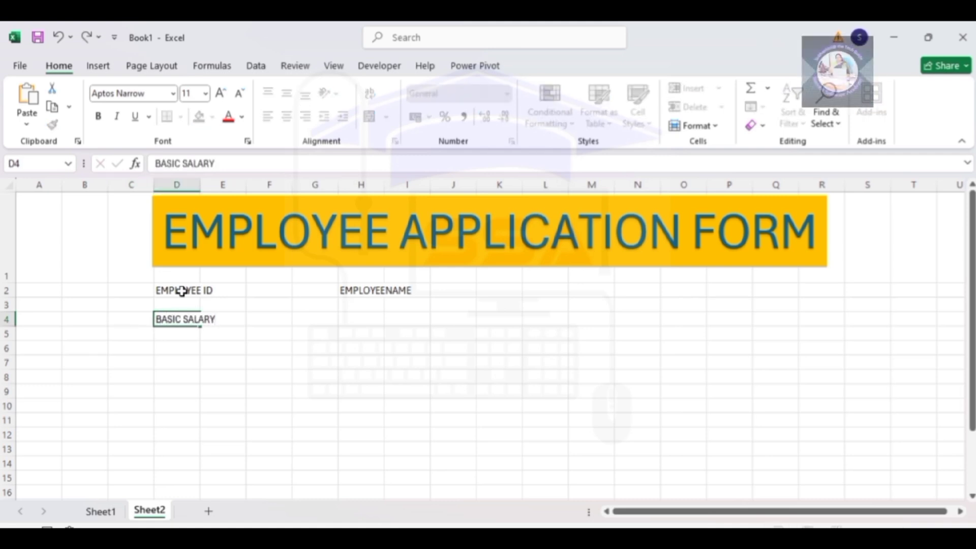
Enter the label DATE OFJOING in cell H4, two rows below the employee name label.
key(Right)
key(Right)
key(Right)
key(Right)
text(D)
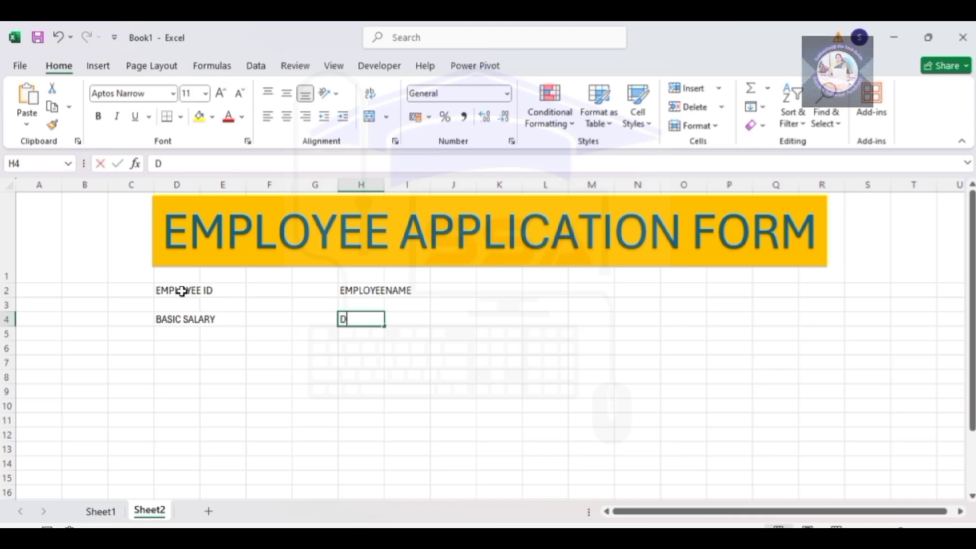
text(ATE OF)
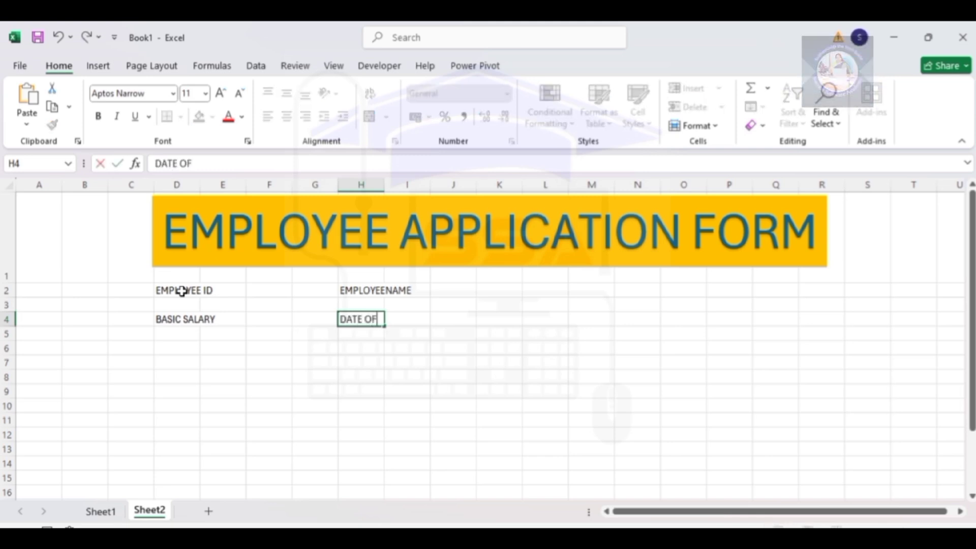
text(JOING)
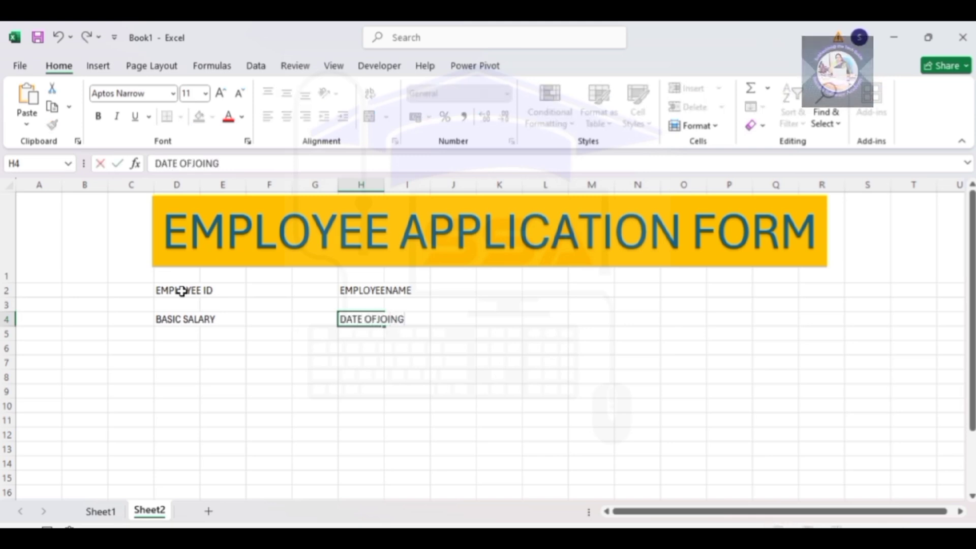
key(Tab)
Enter the date part labels DATE, MONTH and YEAR in cells I4, J4 and K4.
text(DATE)
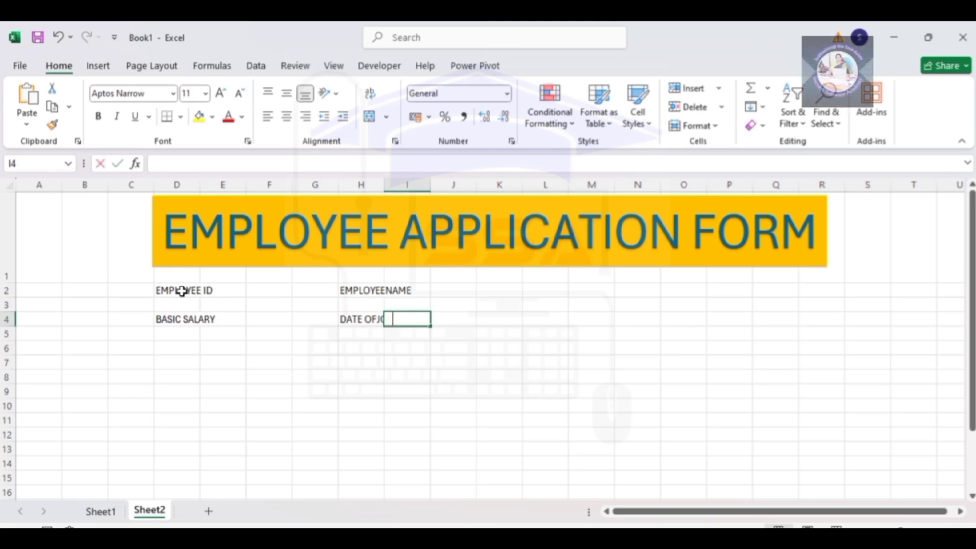
key(Tab)
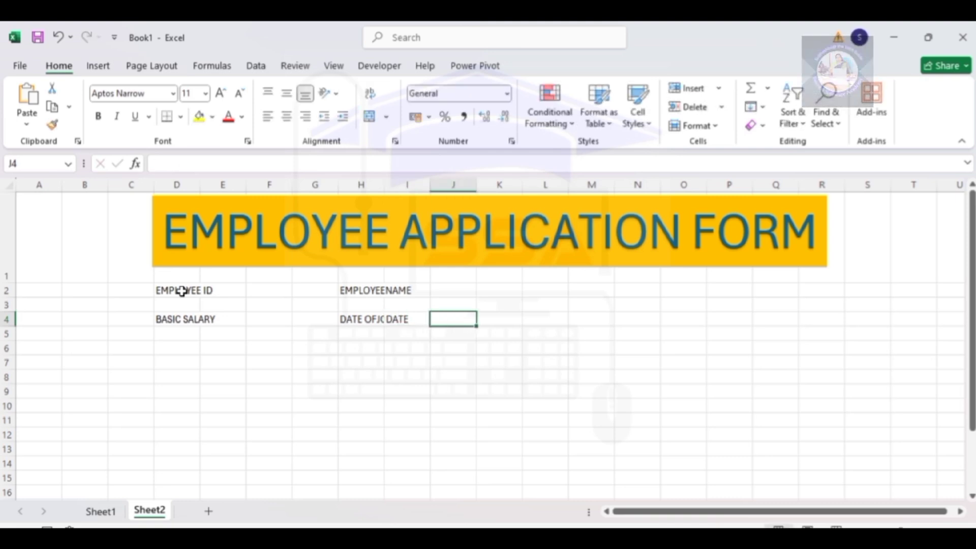
text(MONTH)
key(Tab)
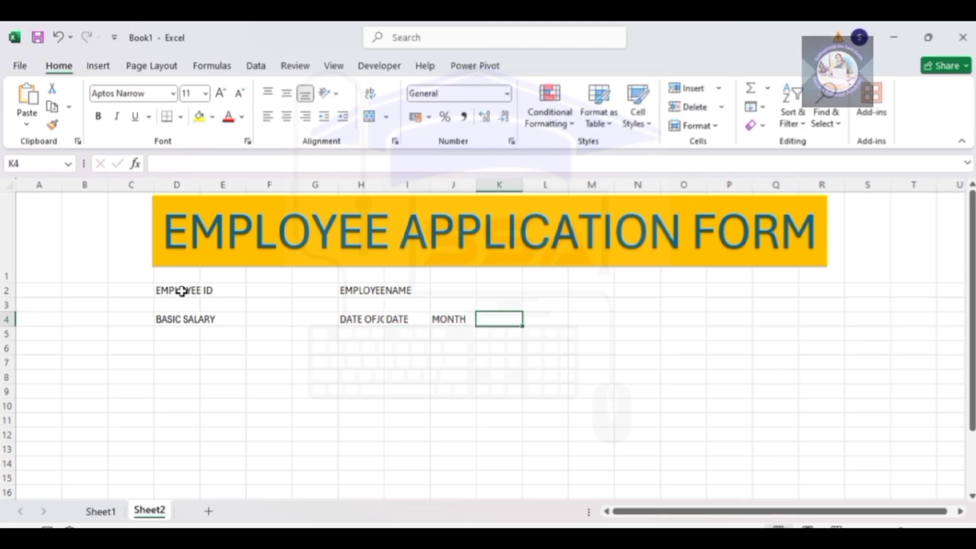
text(YEAR)
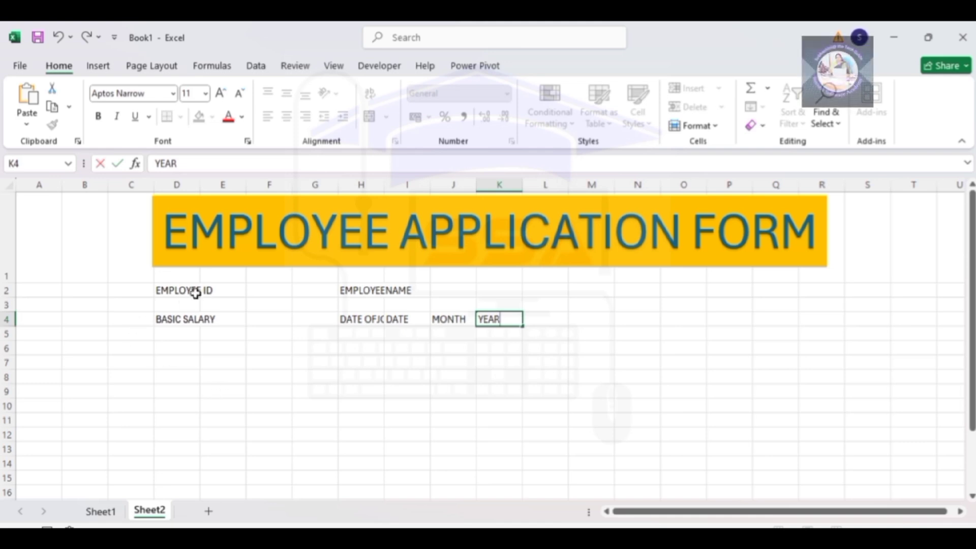
AutoFit the row heights and column widths of the range D2:K7 so the form labels fit their cells.
drag(167, 288, 518, 355)
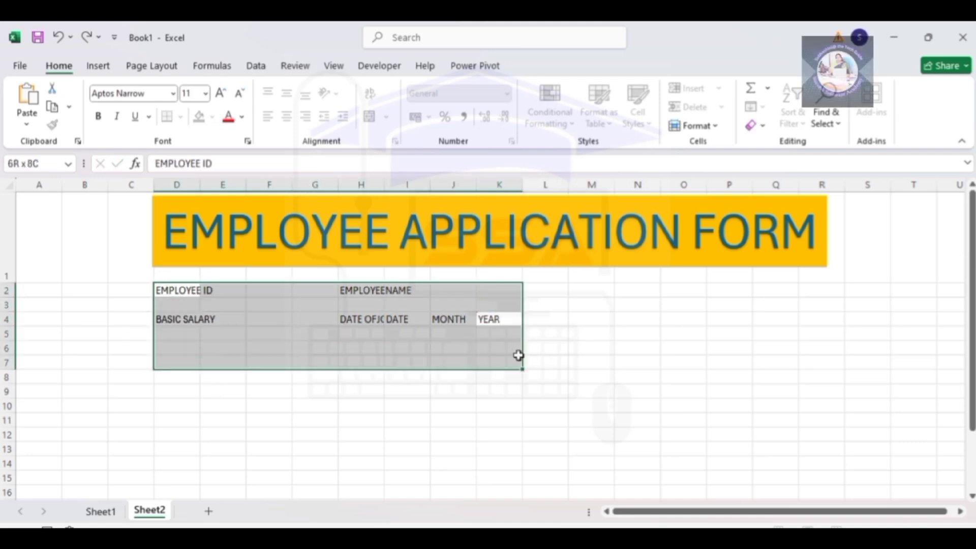
click(714, 126)
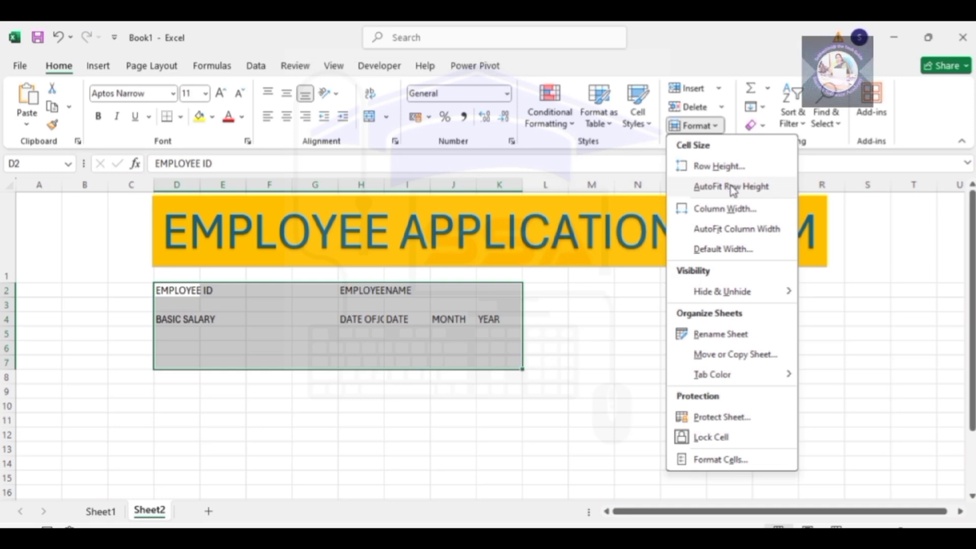
click(732, 185)
click(713, 125)
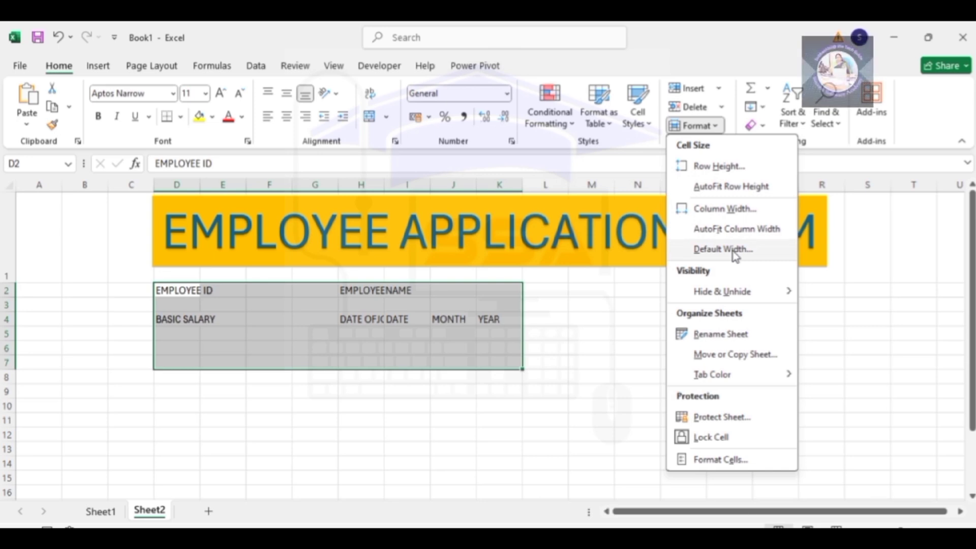
click(734, 229)
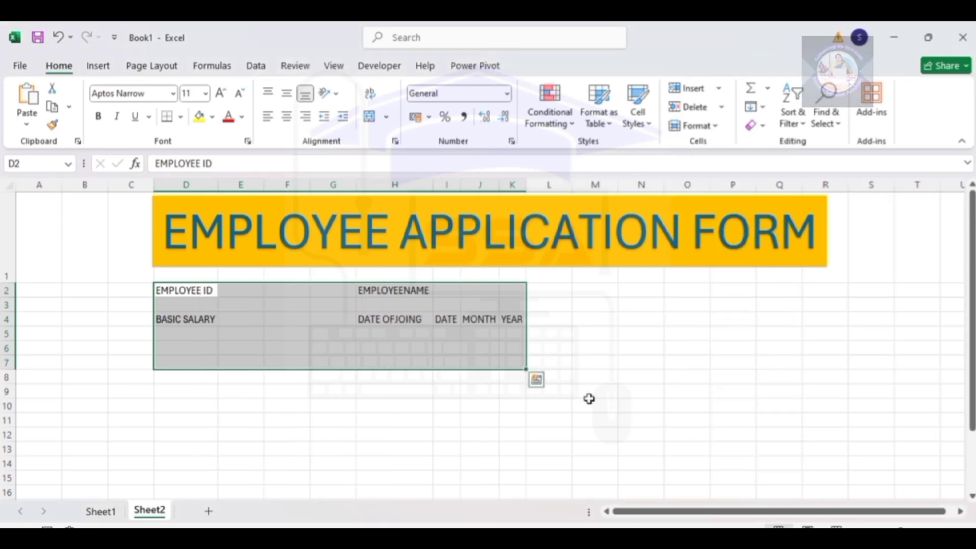
click(589, 404)
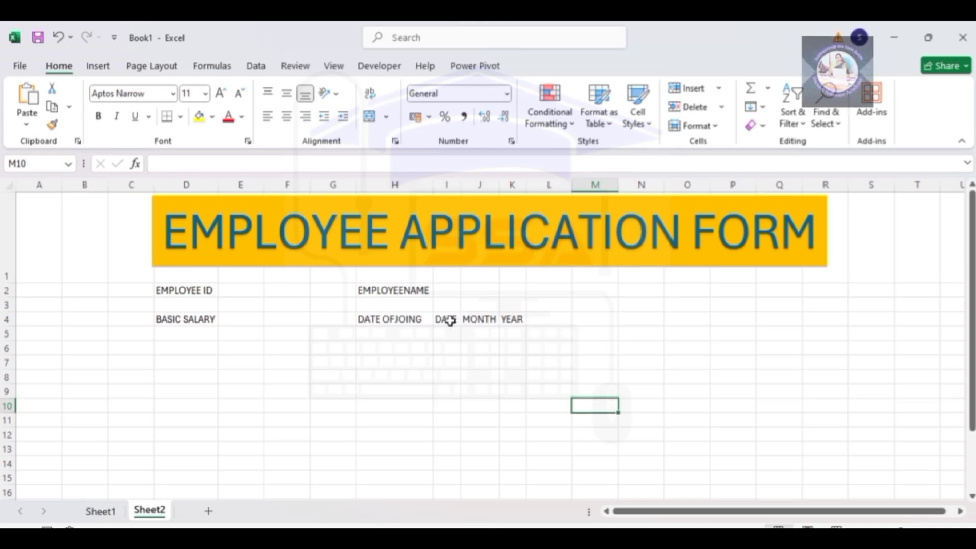
Merge and center cells I2:K2 as the entry field beside the employee name label.
drag(448, 291, 511, 293)
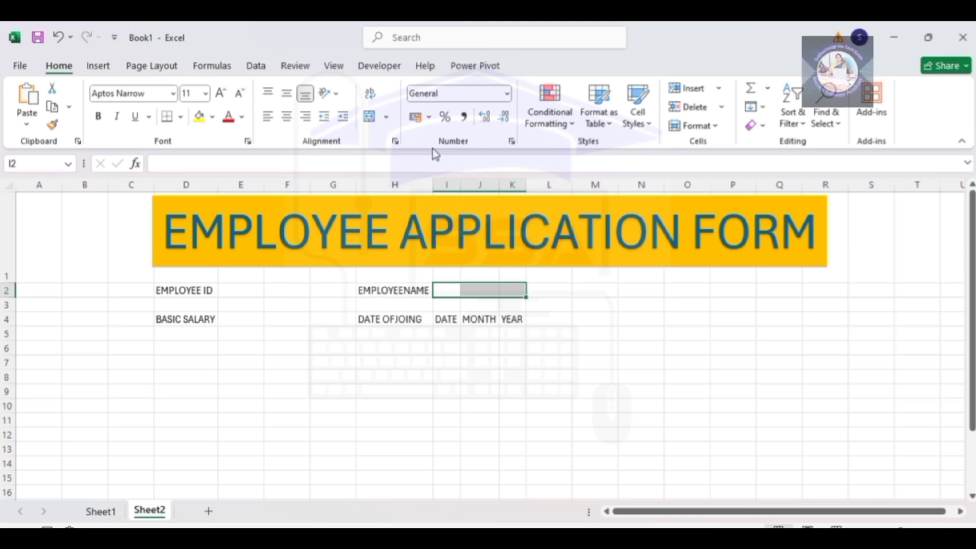
click(387, 122)
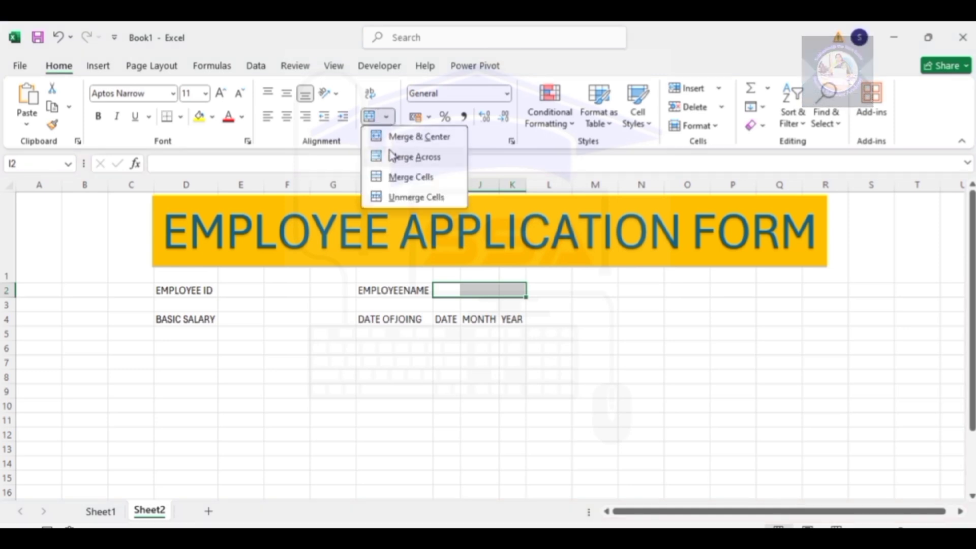
click(405, 149)
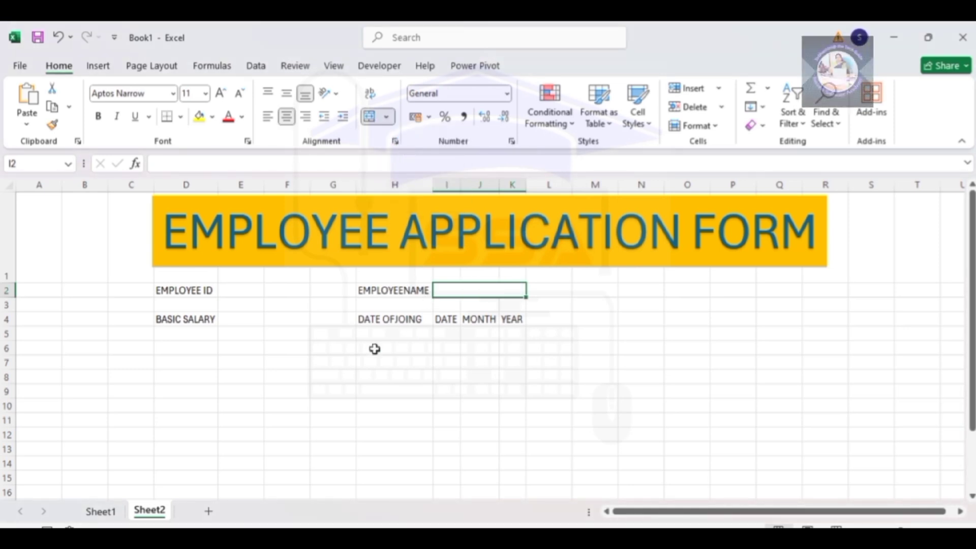
click(229, 289)
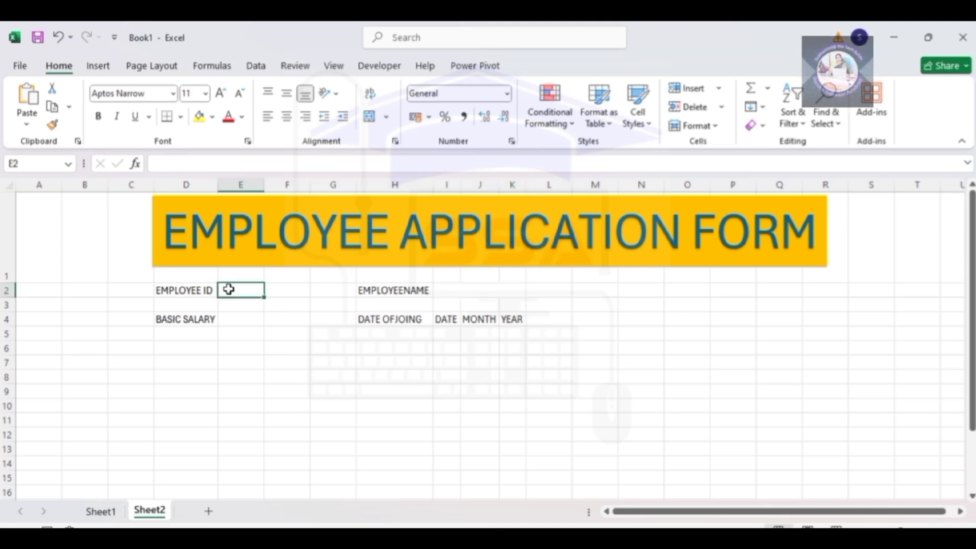
click(231, 323)
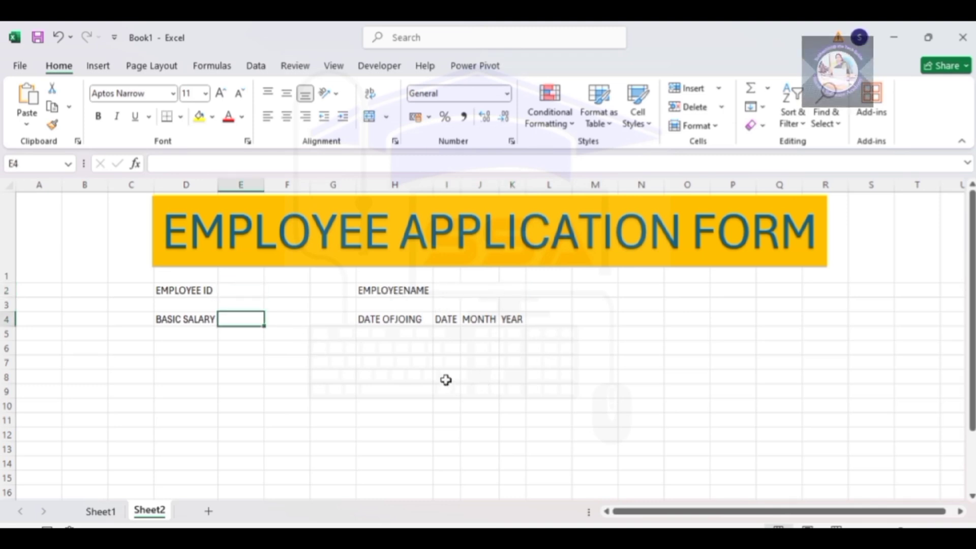
Enter the label GENDER in cell D6, with the options MALE in E6 and FEMALE in F6.
click(186, 349)
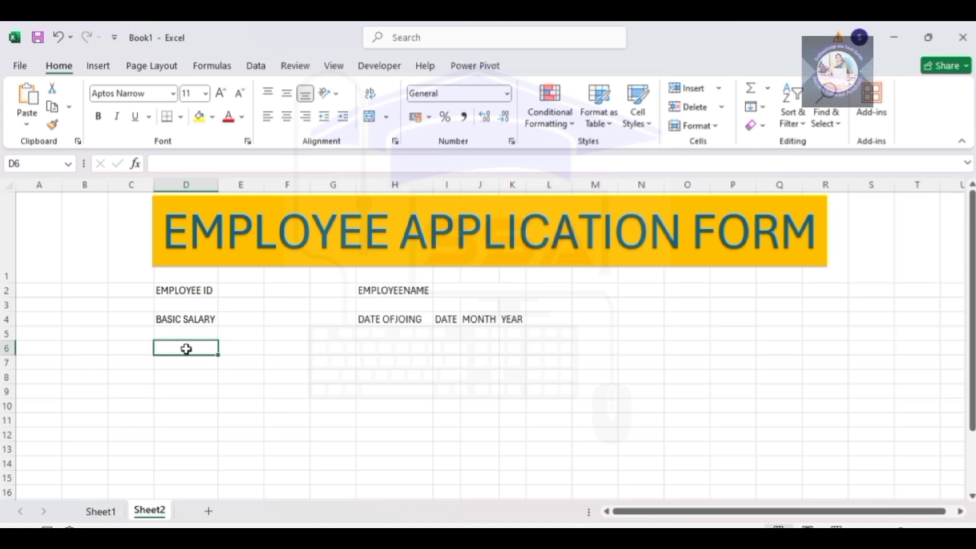
text(GENDER)
key(Tab)
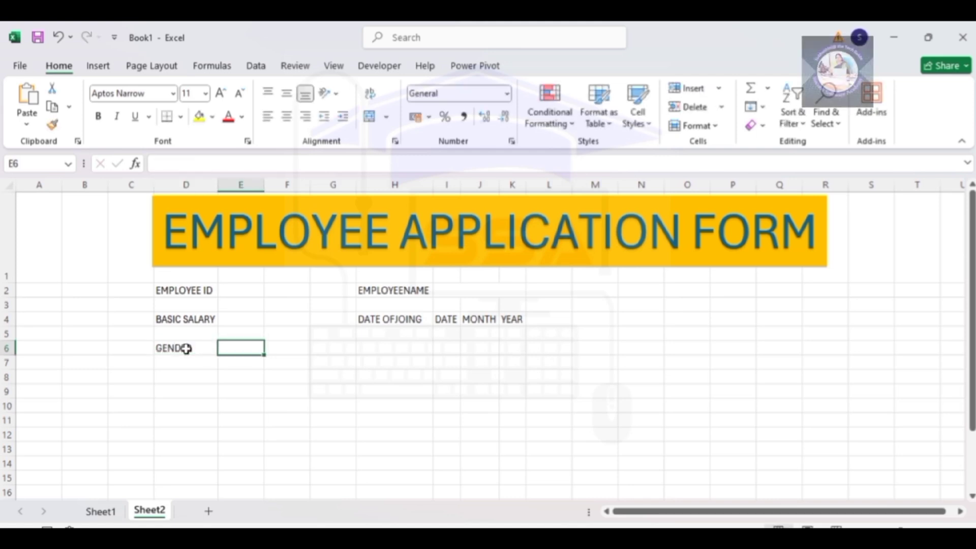
text(MAKE)
key(BackSpace)
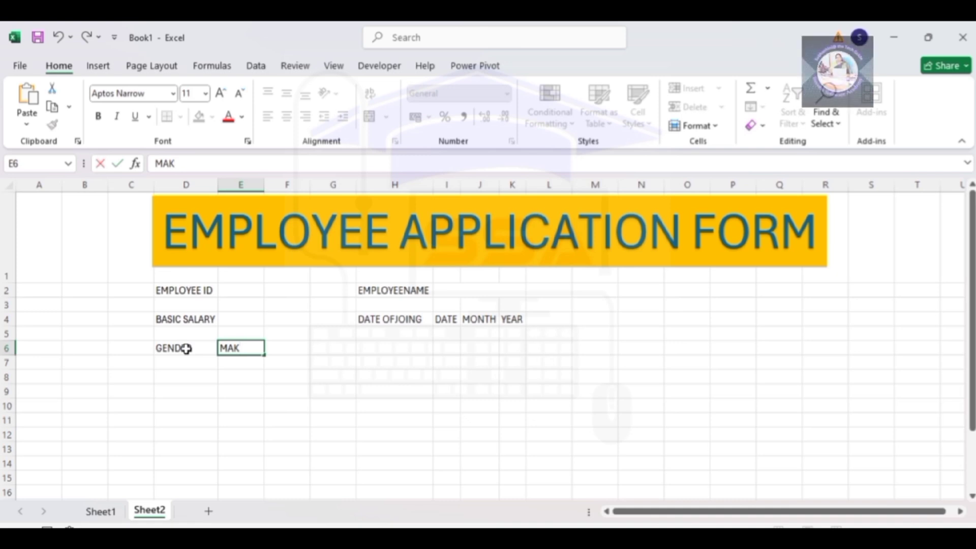
text(L)
key(BackSpace)
key(BackSpace)
text(LE)
key(Tab)
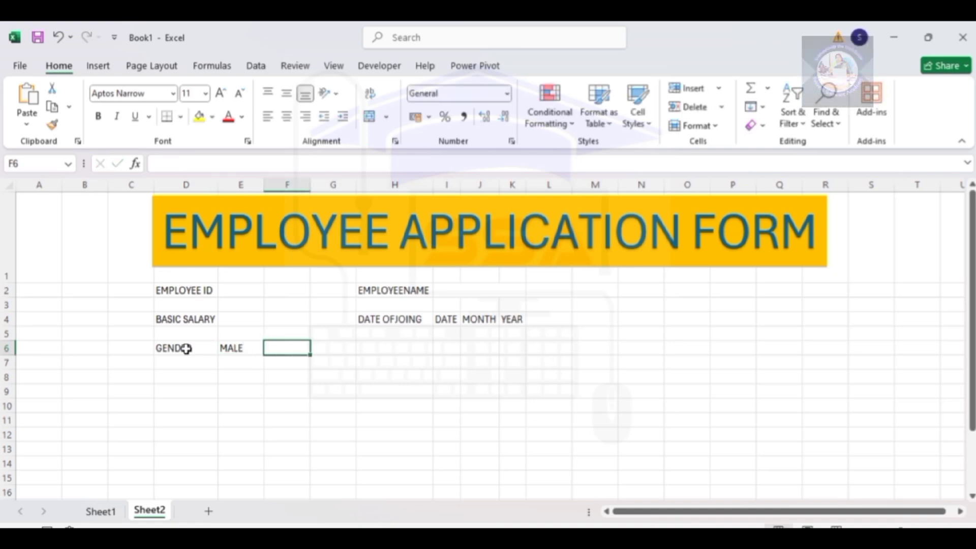
text(FEMALE)
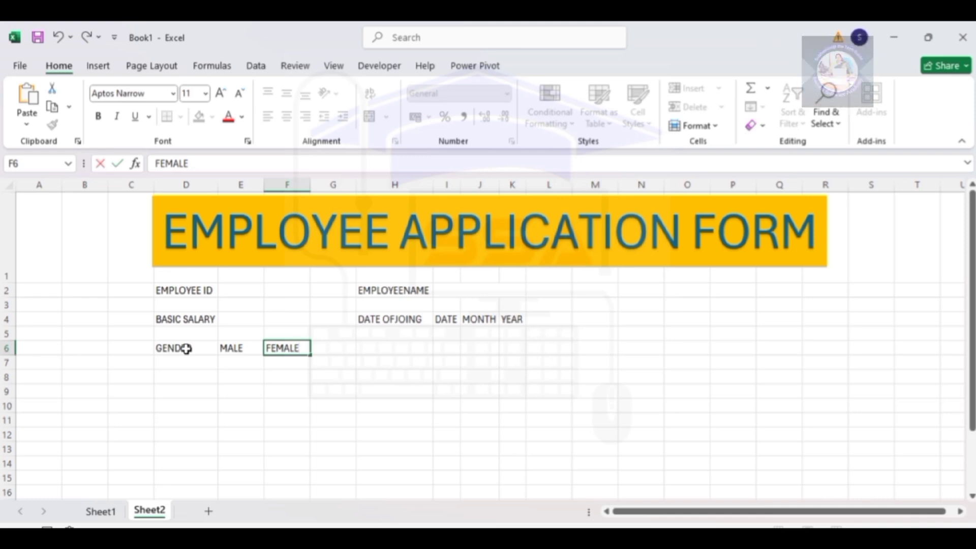
key(Tab)
Enter the label DEPARTMENT in cell H6, below the date of joining label.
key(Tab)
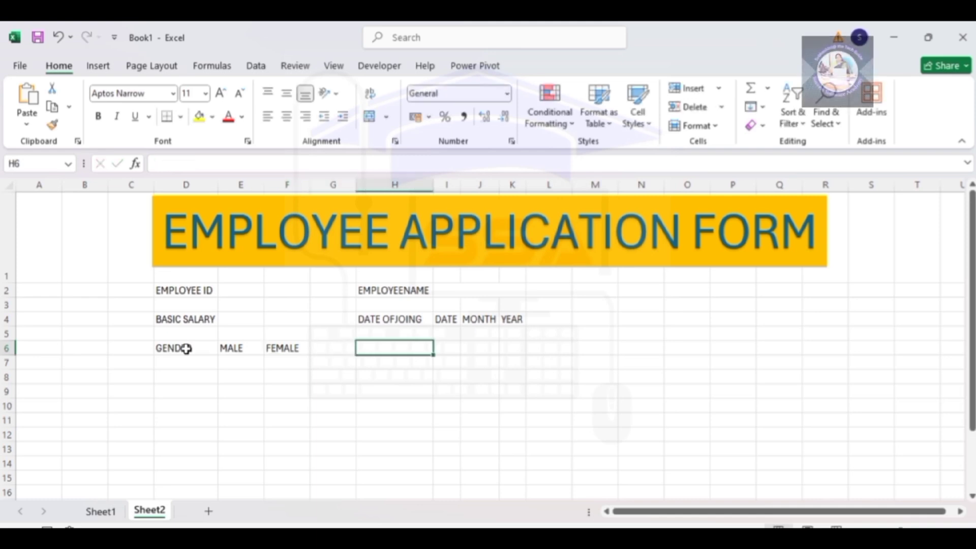
text(DE)
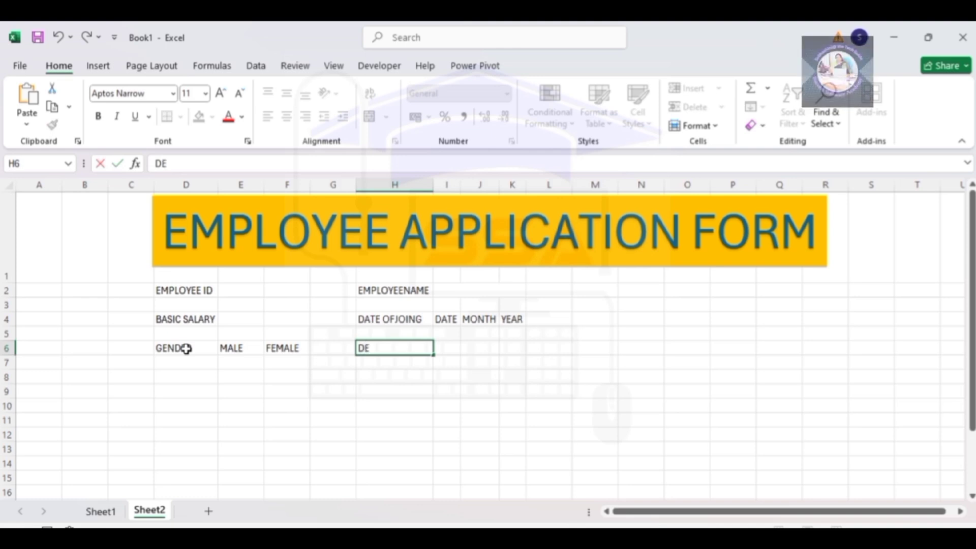
text(PARTMENT)
key(Tab)
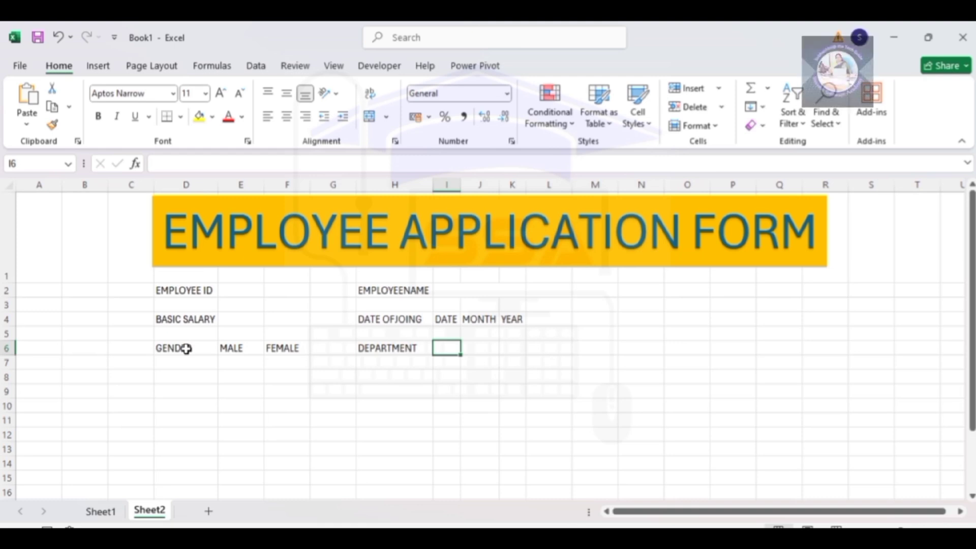
Enter the label ADDRESS in cell D8 and merge and center cells E8:K8 as its entry field.
click(189, 380)
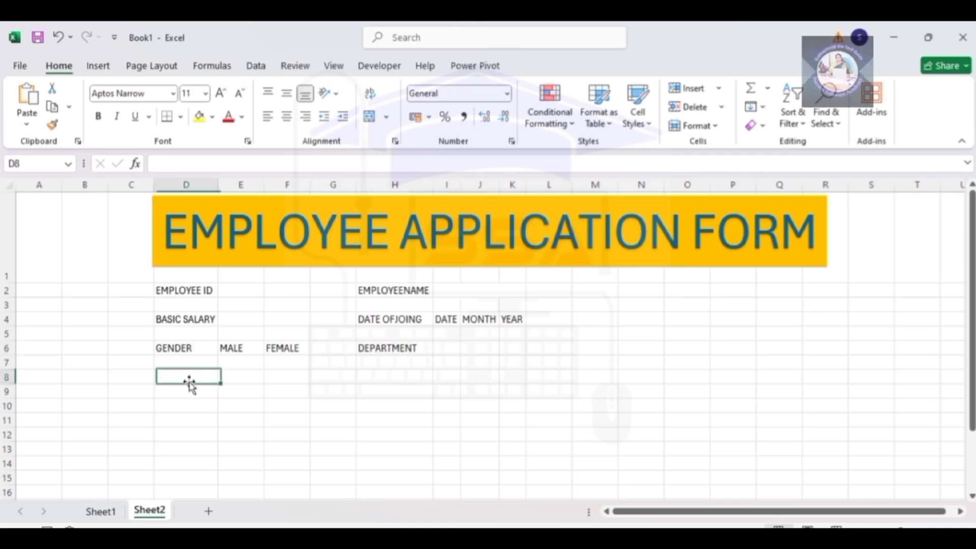
text(ADDRE)
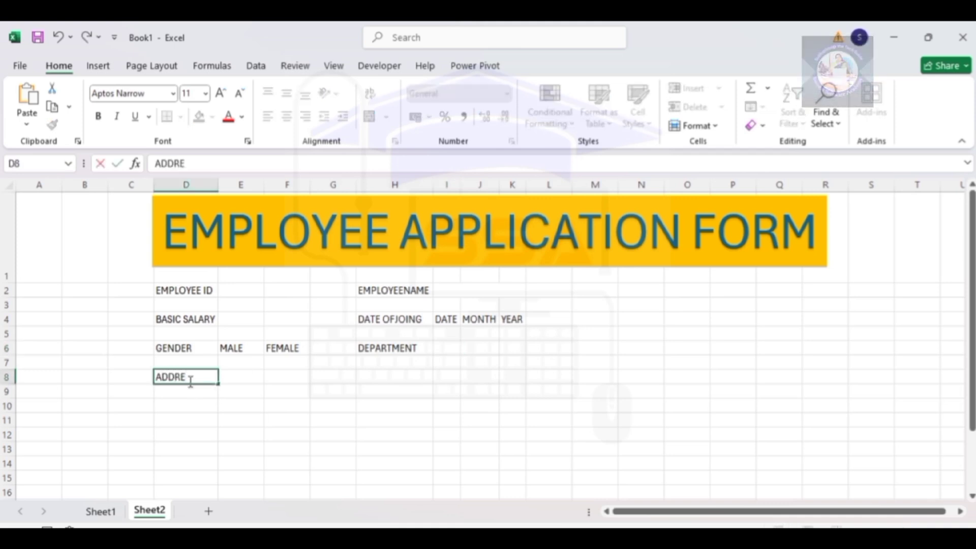
text(SS)
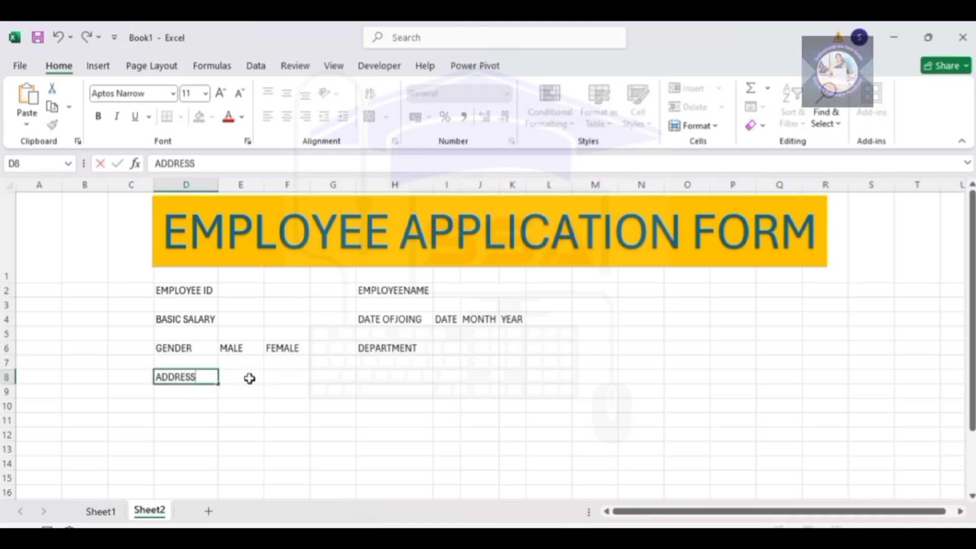
drag(249, 378, 516, 381)
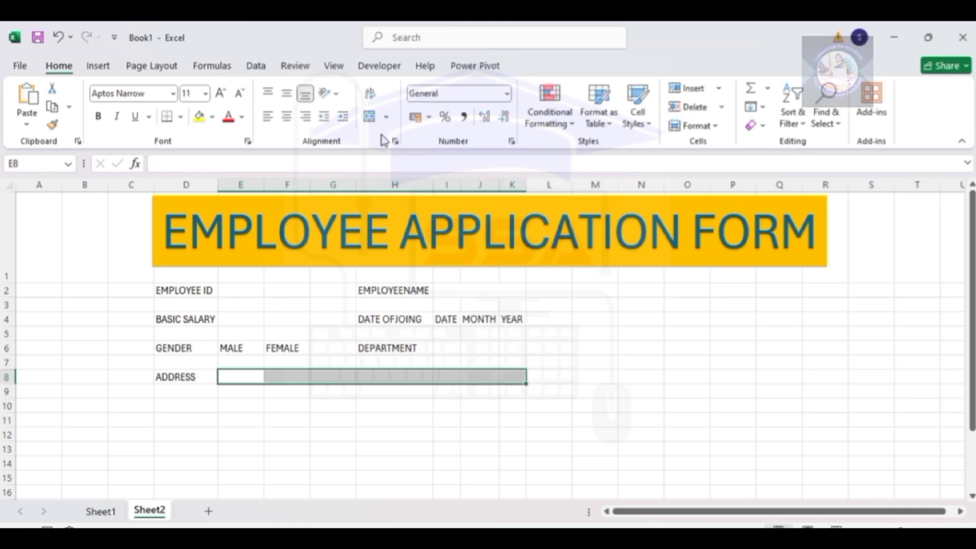
click(385, 119)
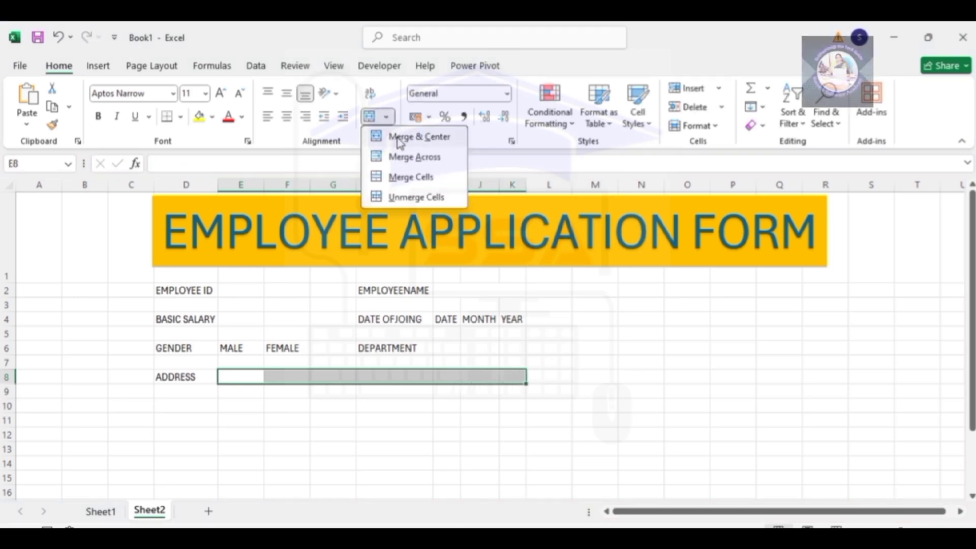
click(396, 136)
click(348, 447)
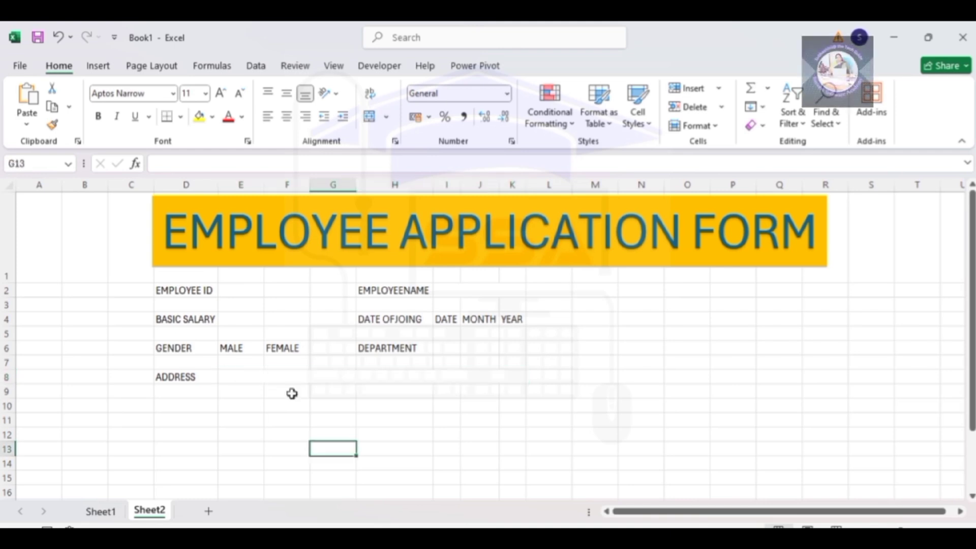
Apply all borders to the form range D1:L15.
click(156, 281)
mouse_move(155, 282)
mouse_down()
mouse_move(272, 357)
mouse_move(419, 418)
mouse_move(551, 429)
mouse_move(562, 477)
mouse_up()
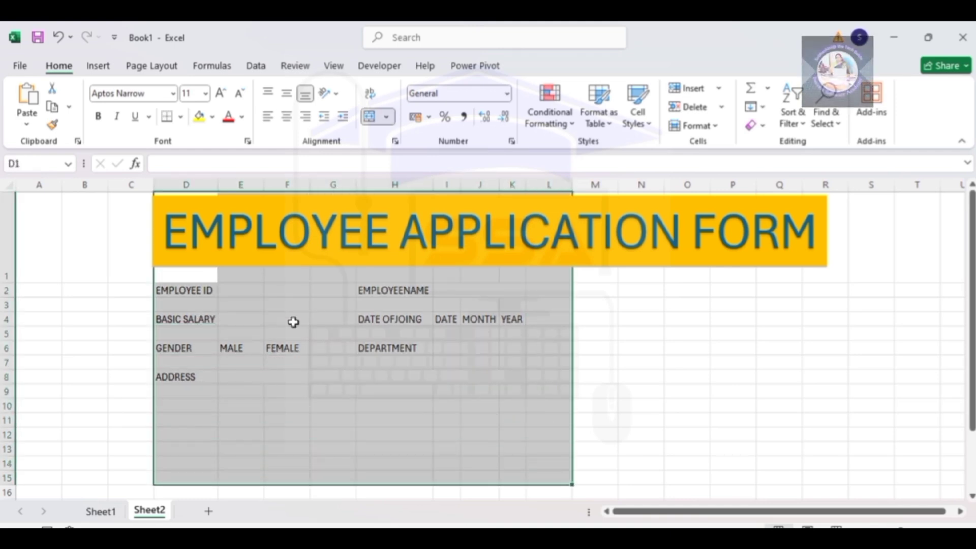
click(180, 117)
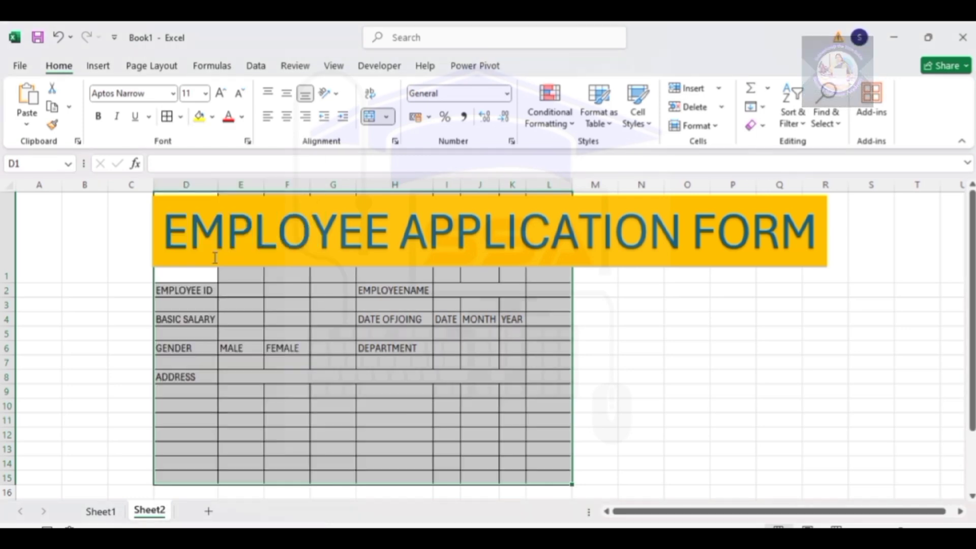
click(214, 259)
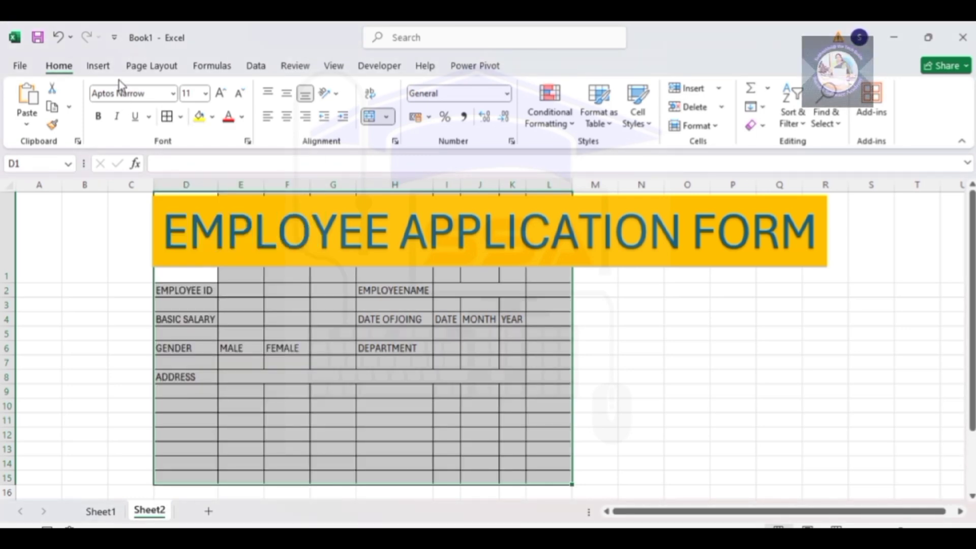
Set the font size of the form range D1:L15 to 26.
click(204, 95)
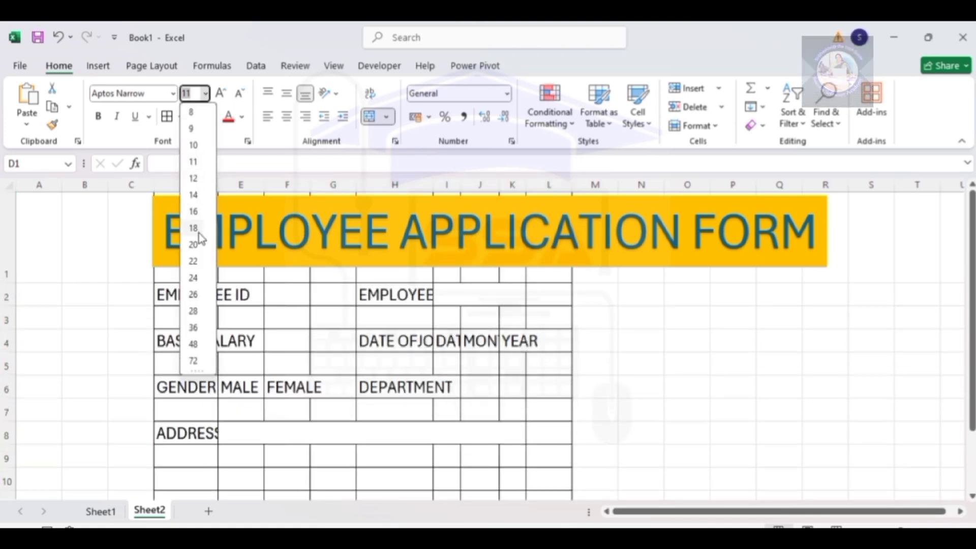
click(193, 228)
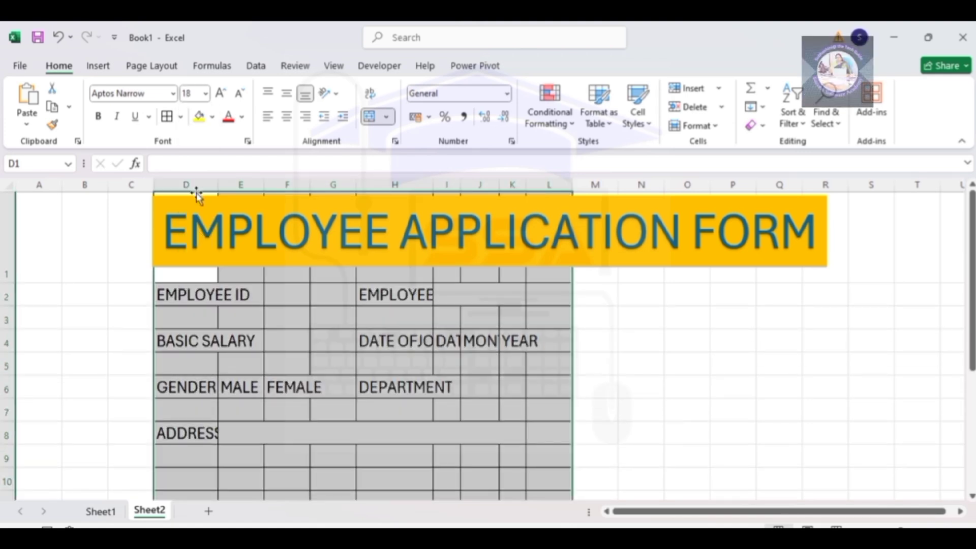
click(204, 94)
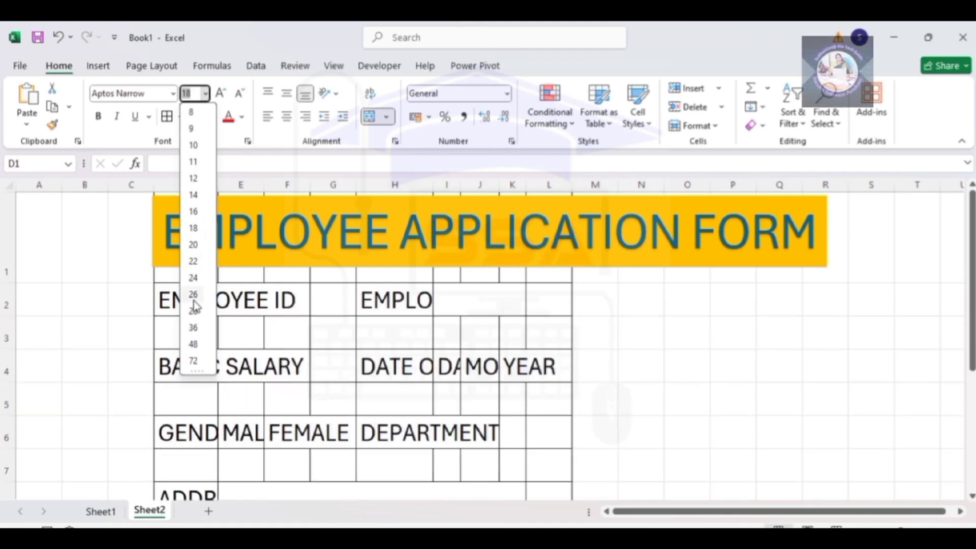
click(198, 301)
key(ctrl+a)
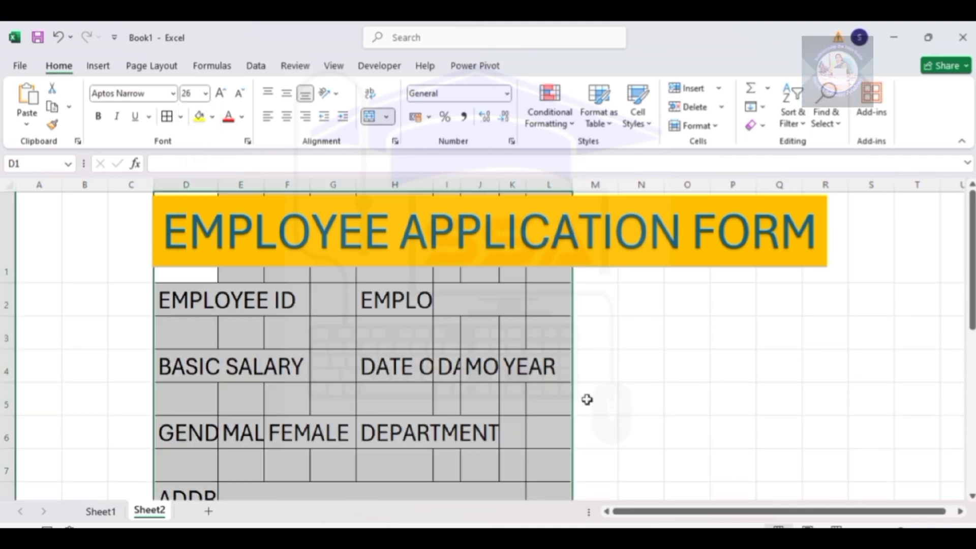
AutoFit the row heights and column widths of the form range D1:L15.
click(697, 125)
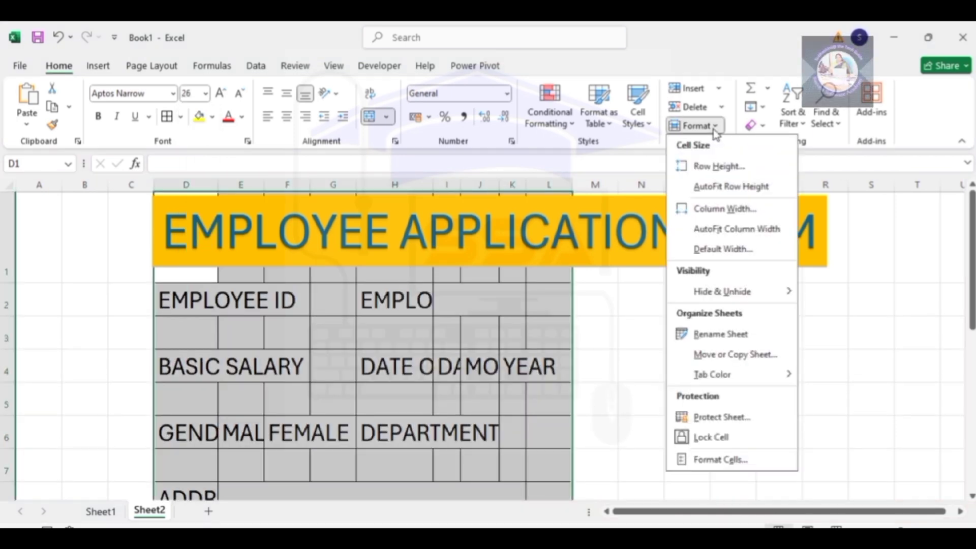
click(718, 187)
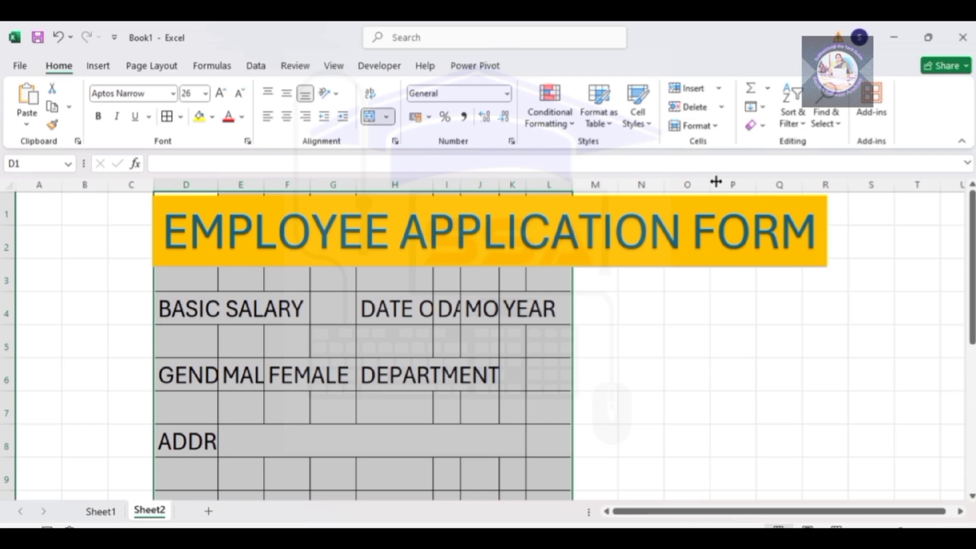
click(701, 126)
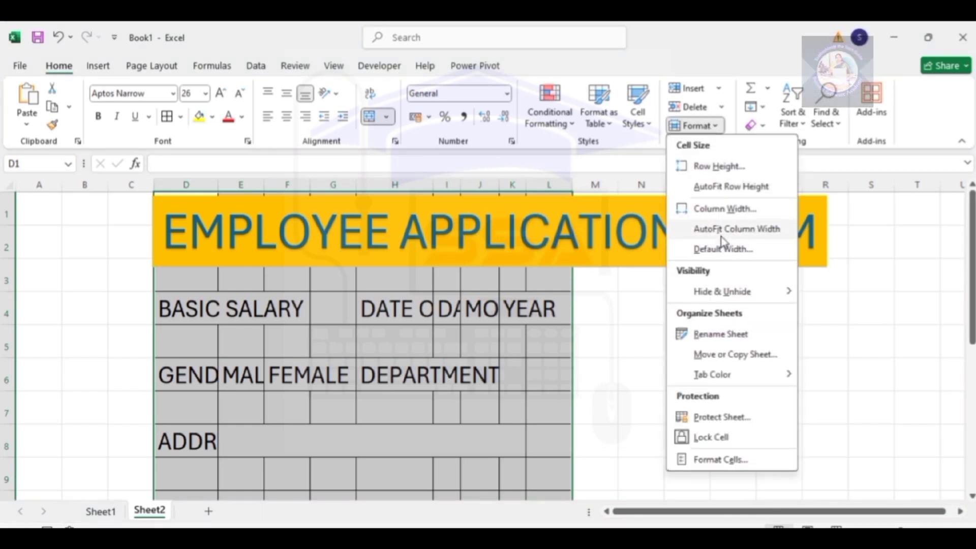
click(722, 229)
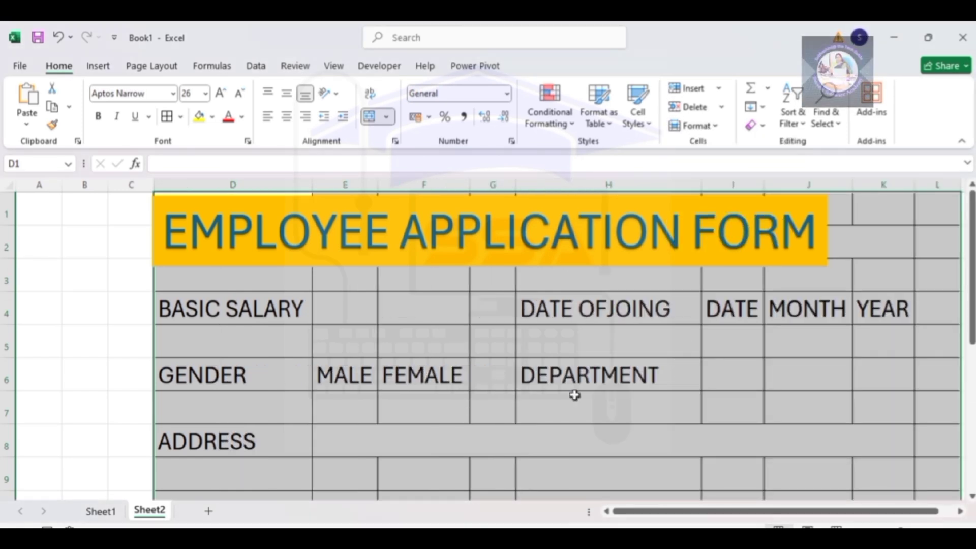
scroll(572, 392, down, 1)
click(85, 404)
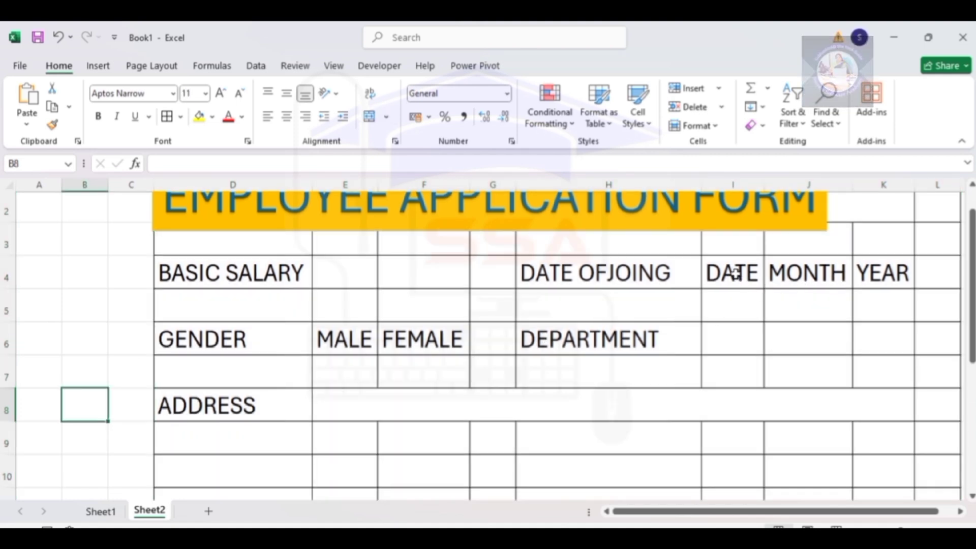
scroll(710, 320, up, 1)
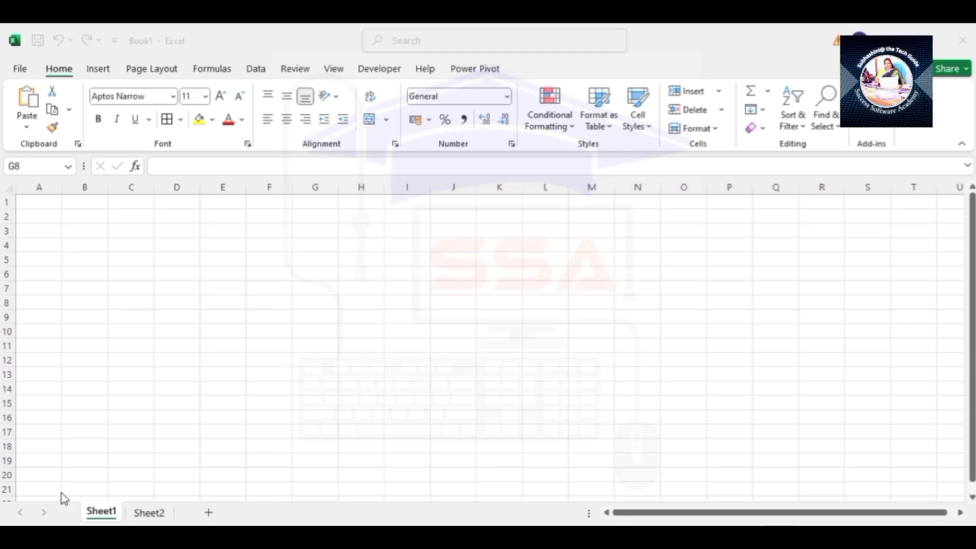
Open the VBA code window of Sheet1 and add a Worksheet SelectionChange event procedure.
click(100, 515)
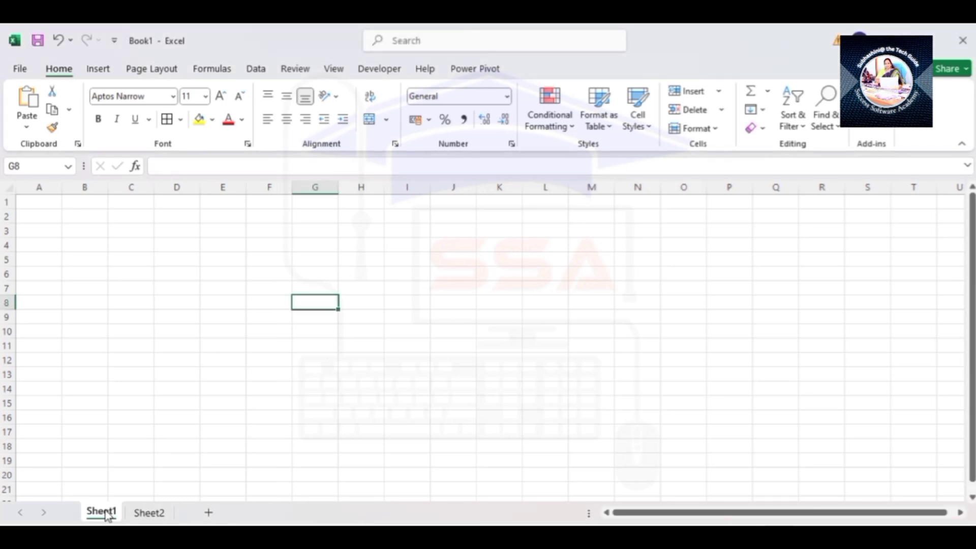
right_click(107, 516)
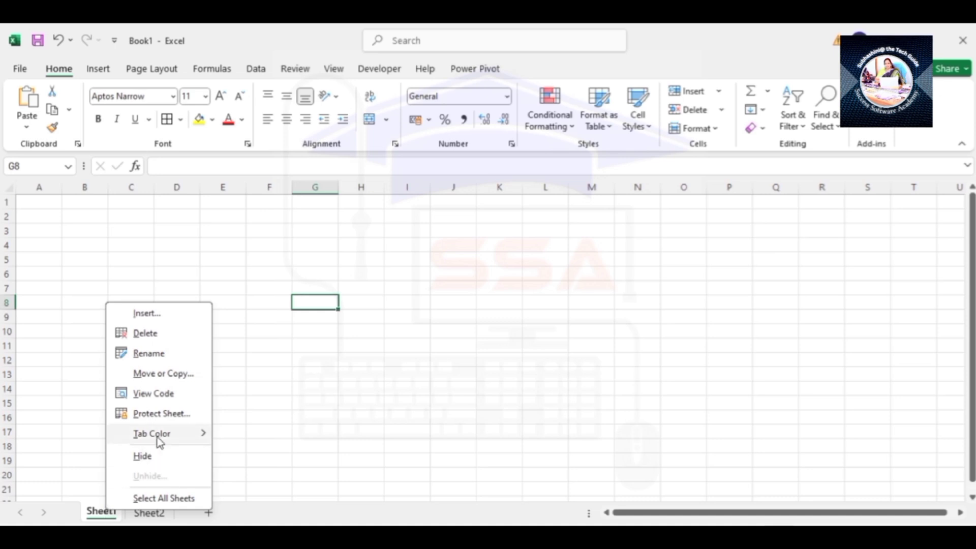
click(158, 393)
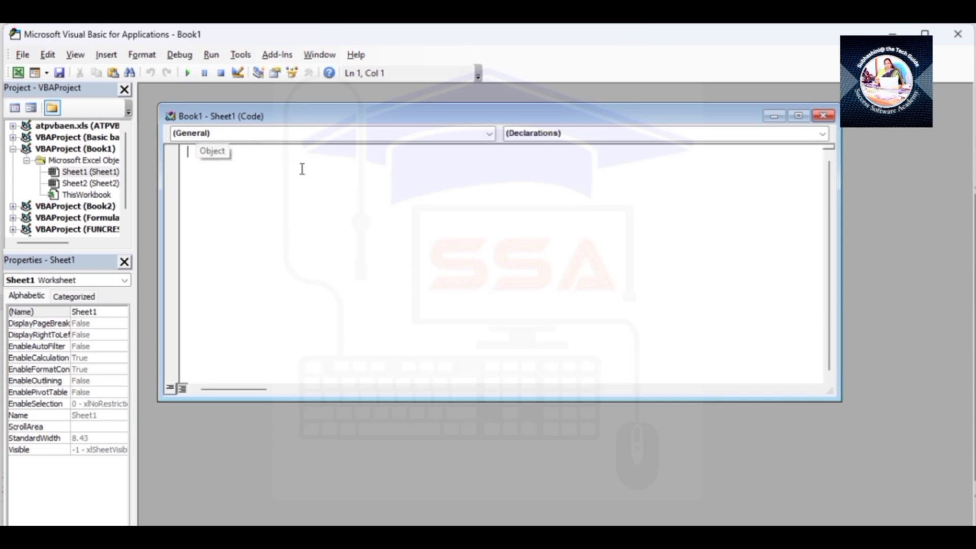
click(490, 134)
click(389, 158)
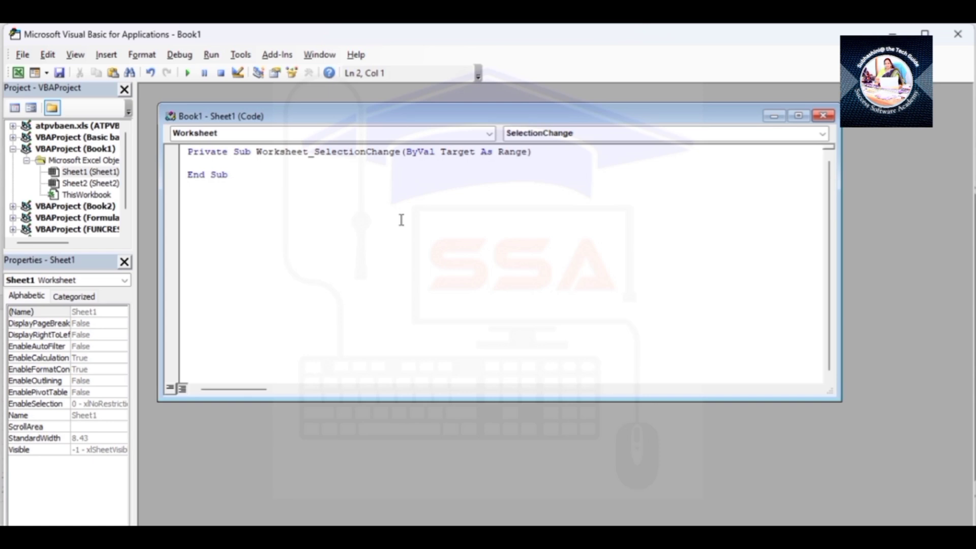
Write CELLS.EntireColumn.AutoFit inside the SelectionChange procedure and return to the worksheet.
text(CELLS.)
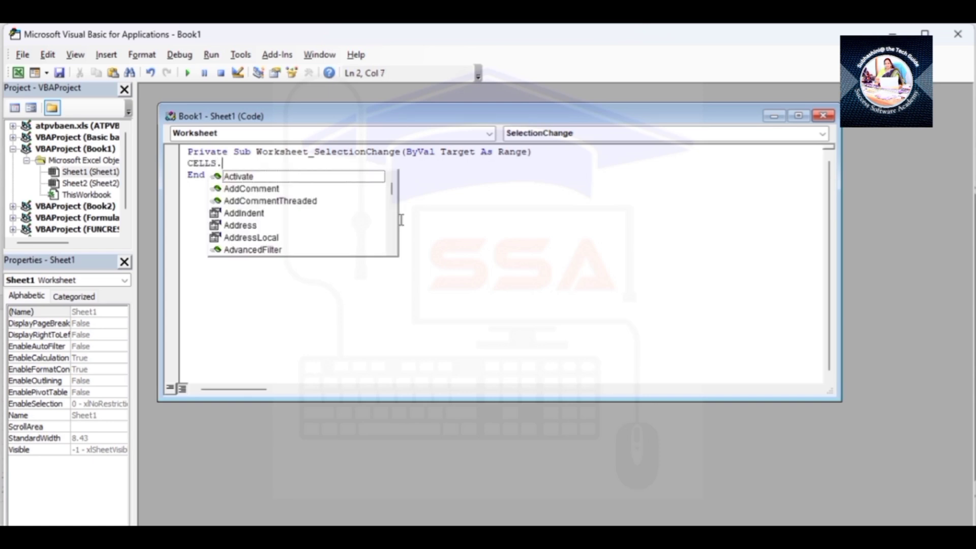
text(EN)
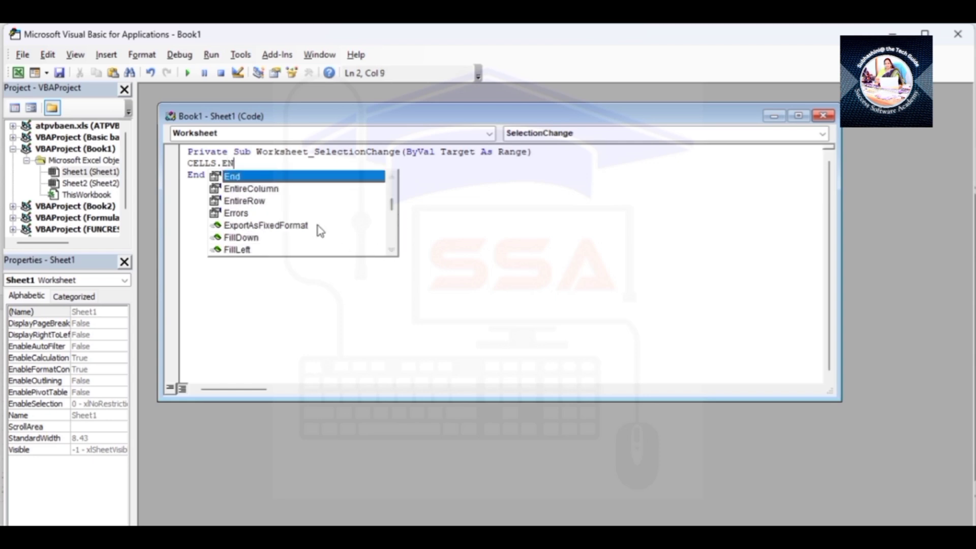
click(279, 191)
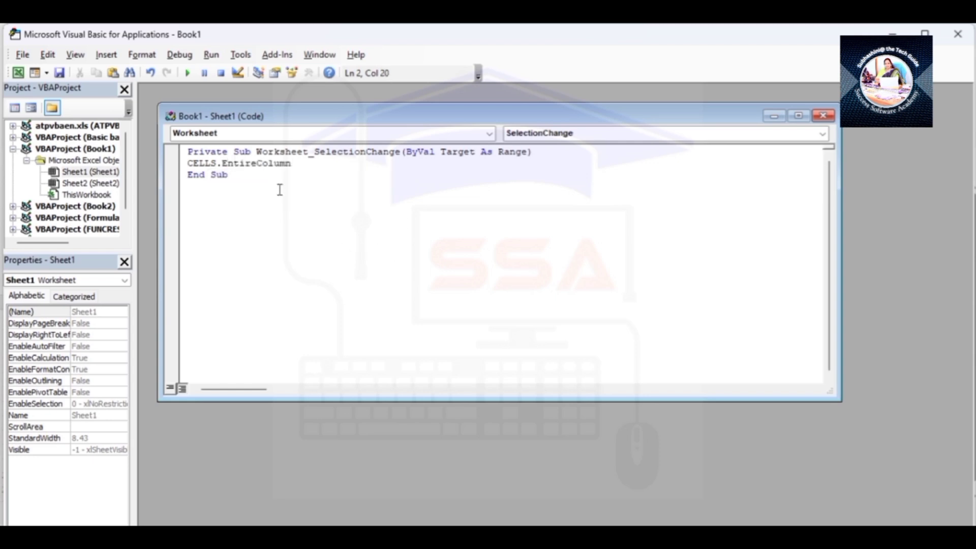
key(BackSpace)
text(.)
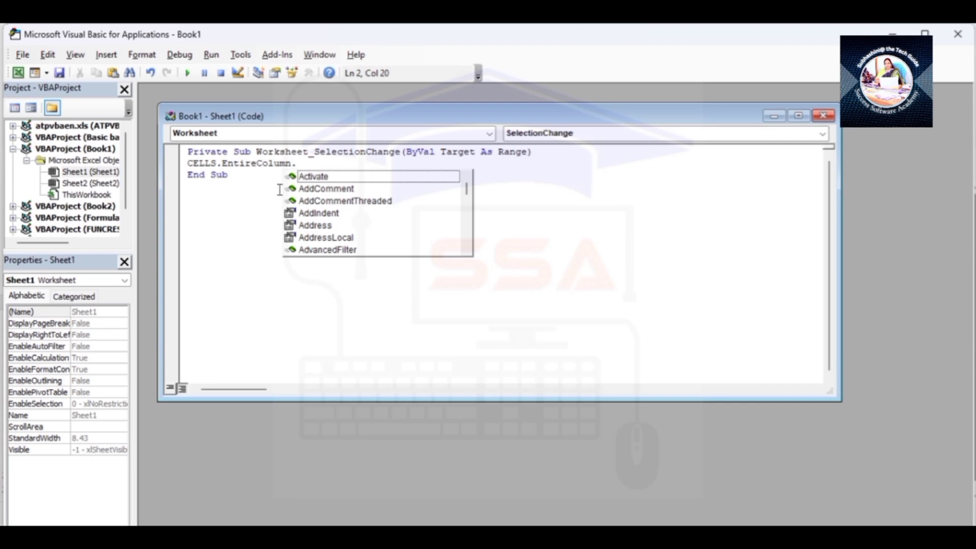
text(AUTO)
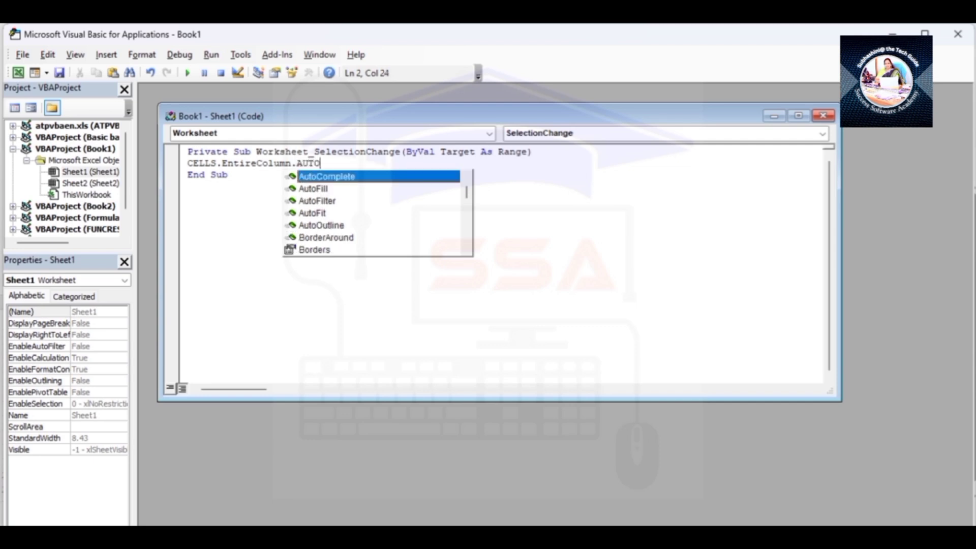
click(321, 214)
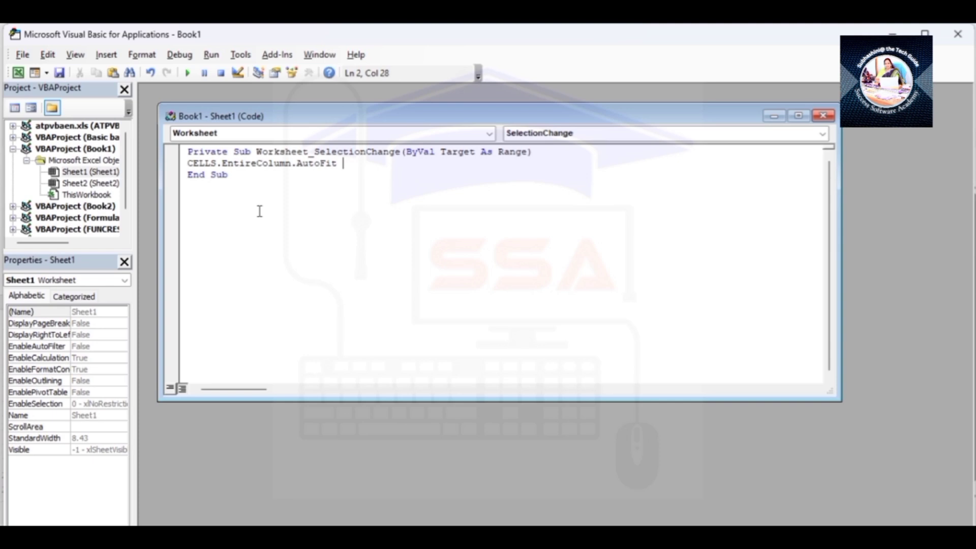
click(822, 115)
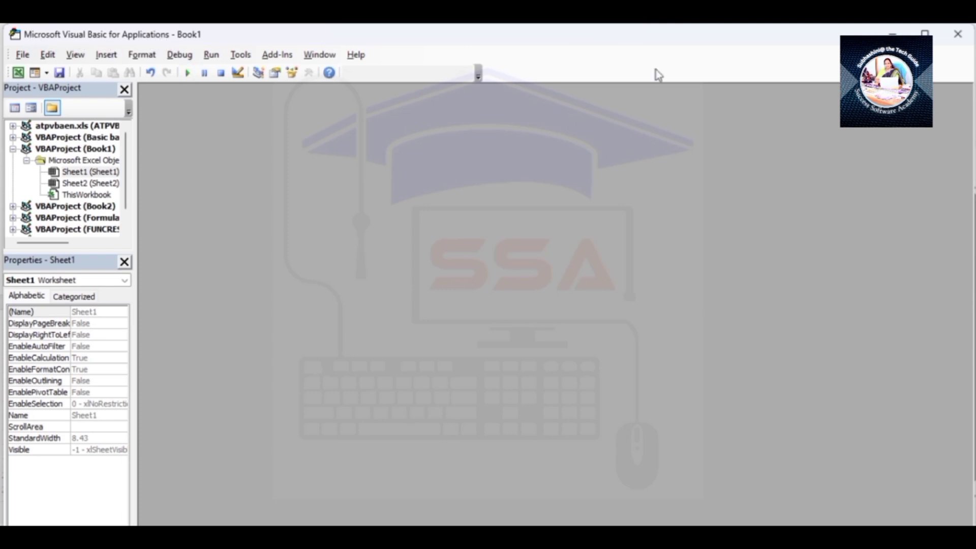
click(963, 39)
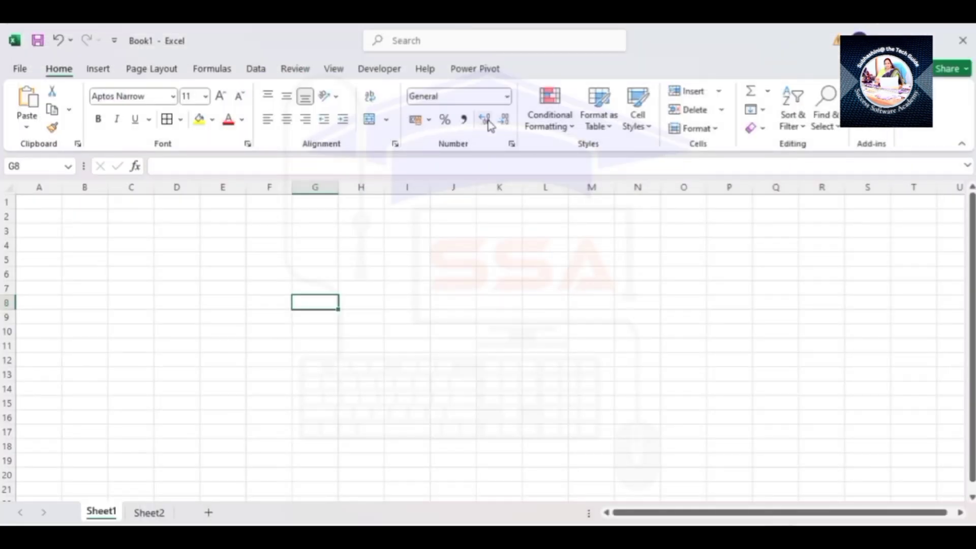
Enter the headers EMPLOYEE ID, EMPLOYEENAME and DESINGATION in cells G8, H8 and I8 of Sheet1.
text(EMPLOY)
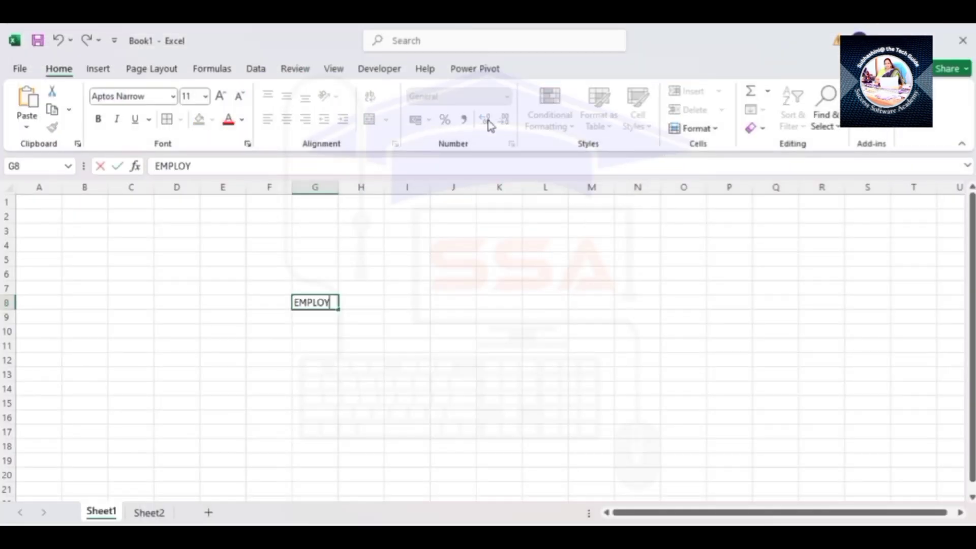
text(EE ID)
key(Tab)
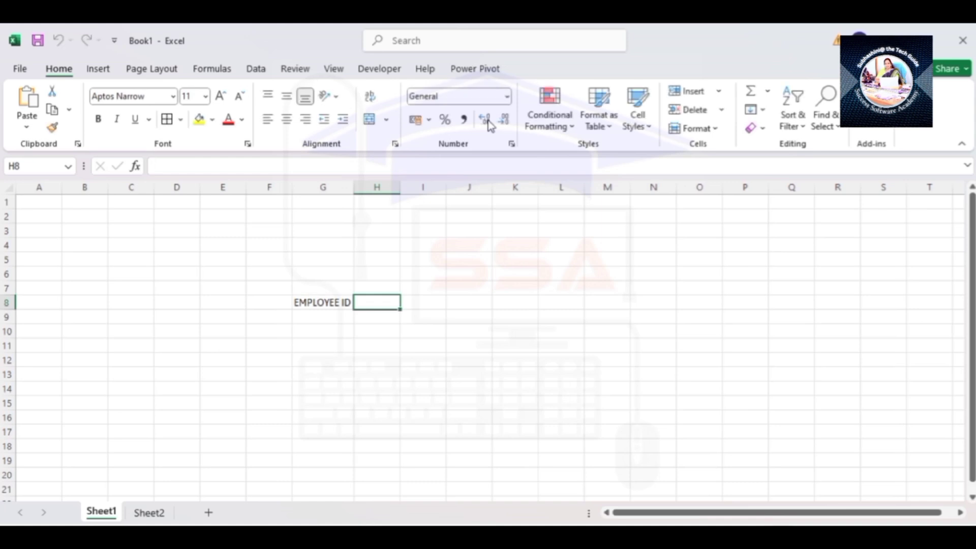
text(EMPLOYEENAME)
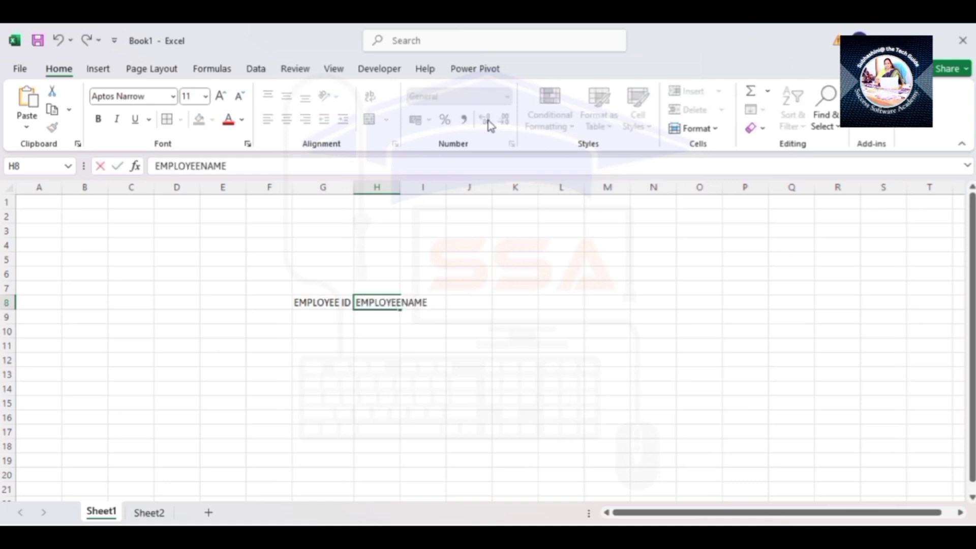
key(Tab)
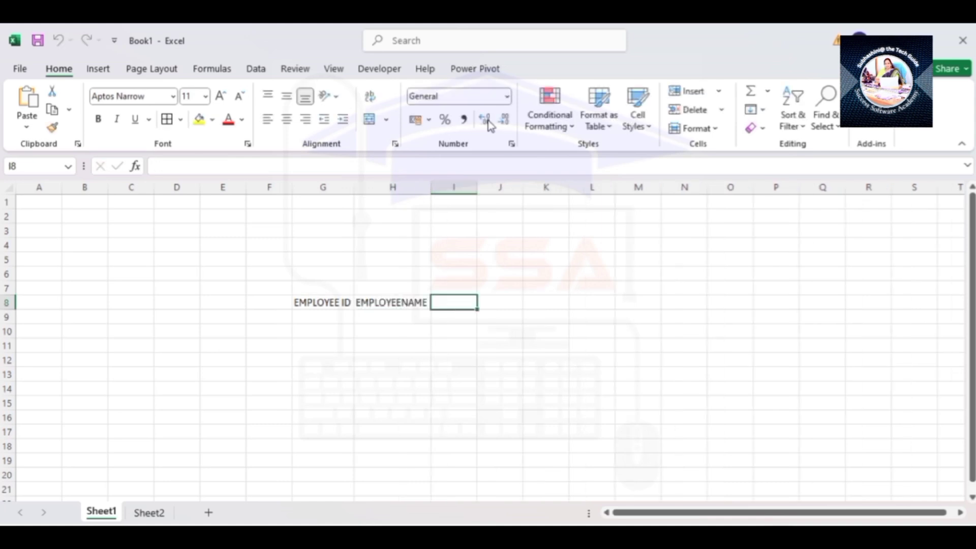
text(DESINGATIONA)
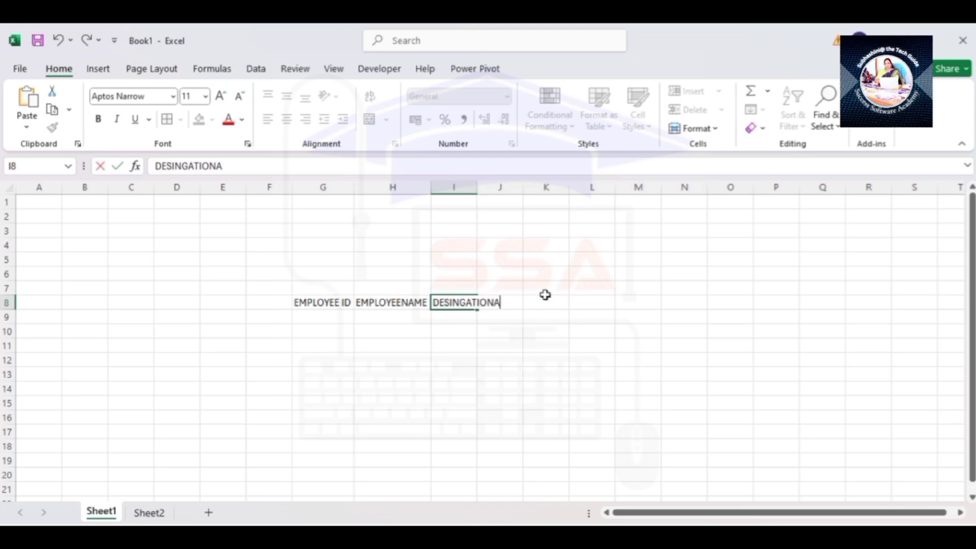
key(BackSpace)
click(535, 301)
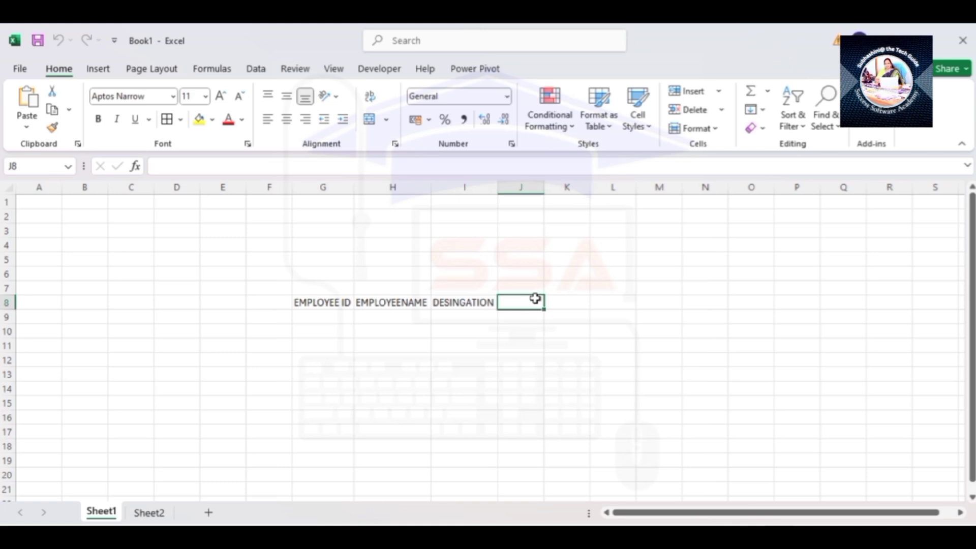
click(338, 302)
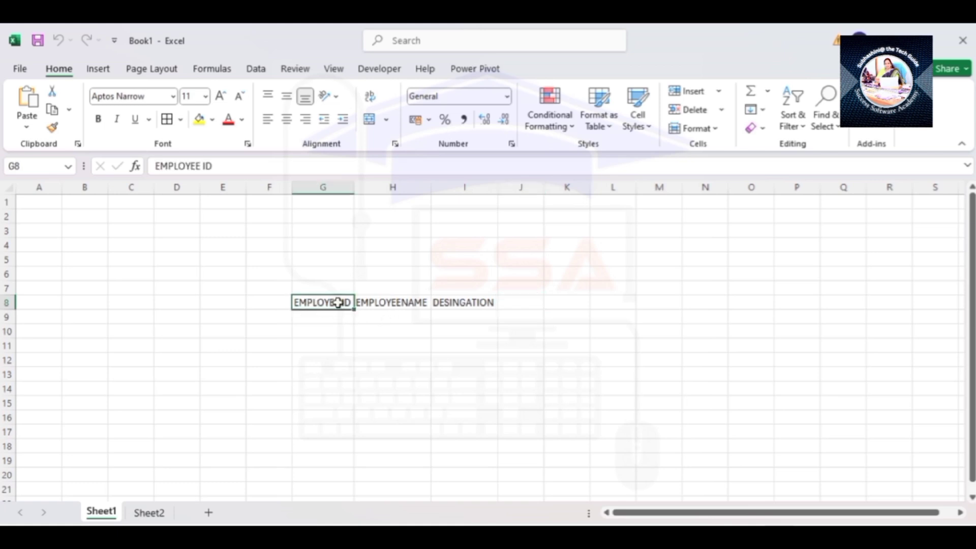
drag(338, 302, 490, 303)
click(502, 315)
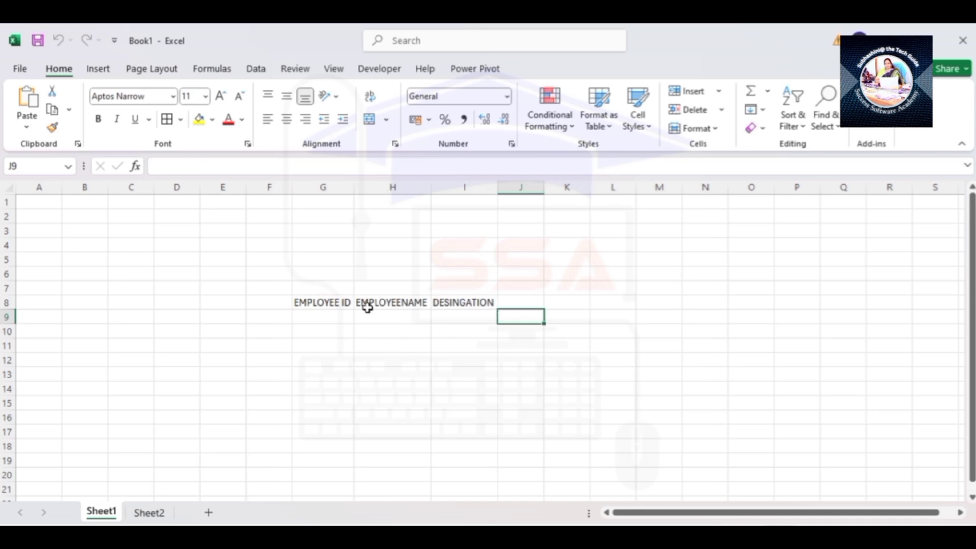
Enter the label GENDER in cell E5 of Sheet1.
click(213, 259)
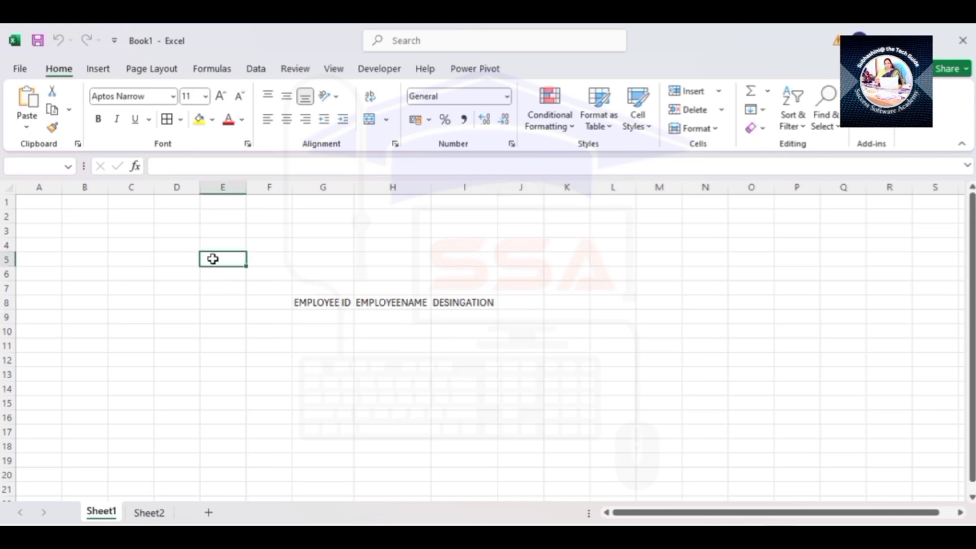
text(GENDER)
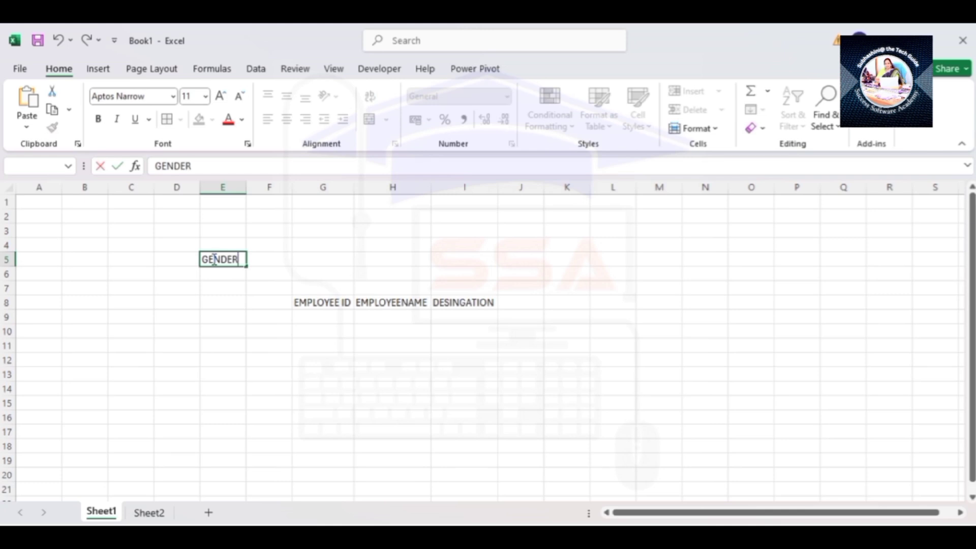
key(Tab)
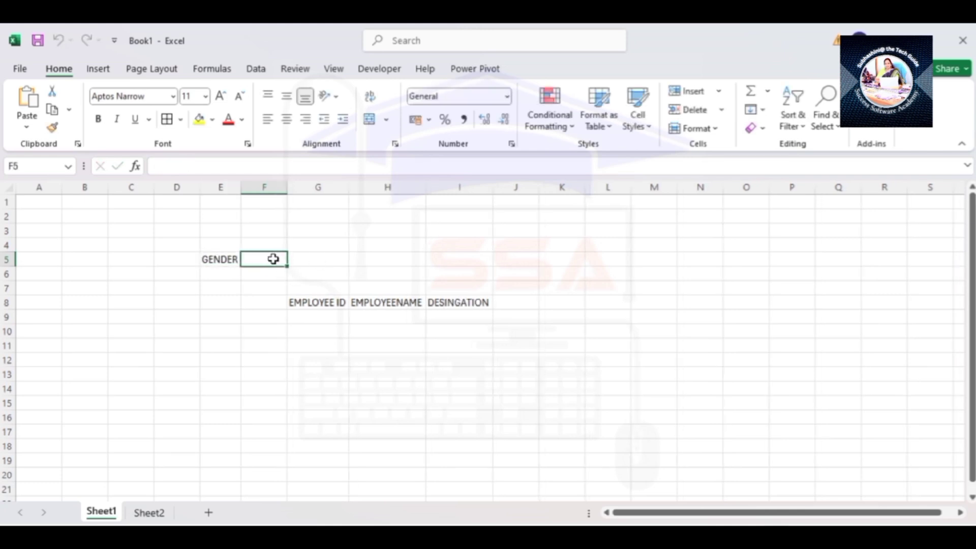
Insert an option button form control over cell F5, beside the GENDER label on Sheet1.
click(379, 70)
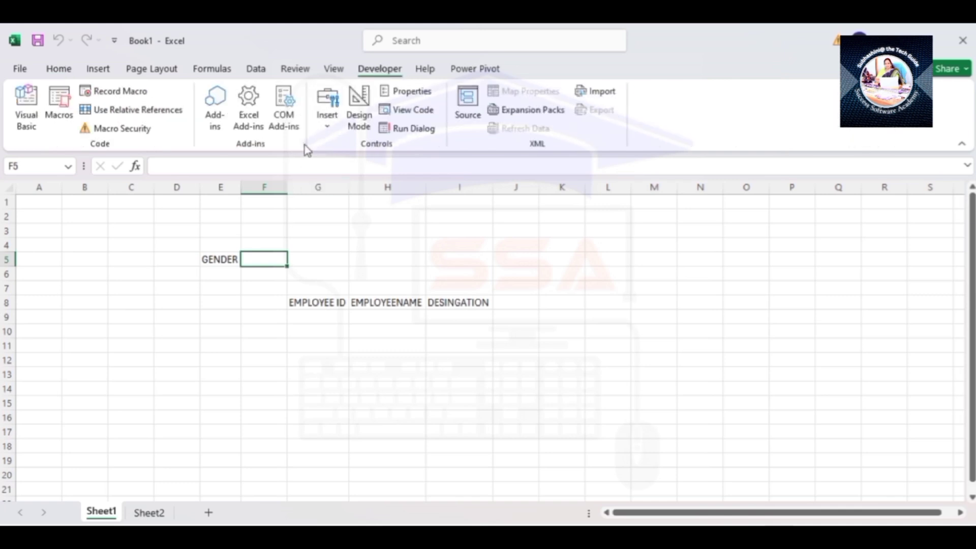
click(331, 124)
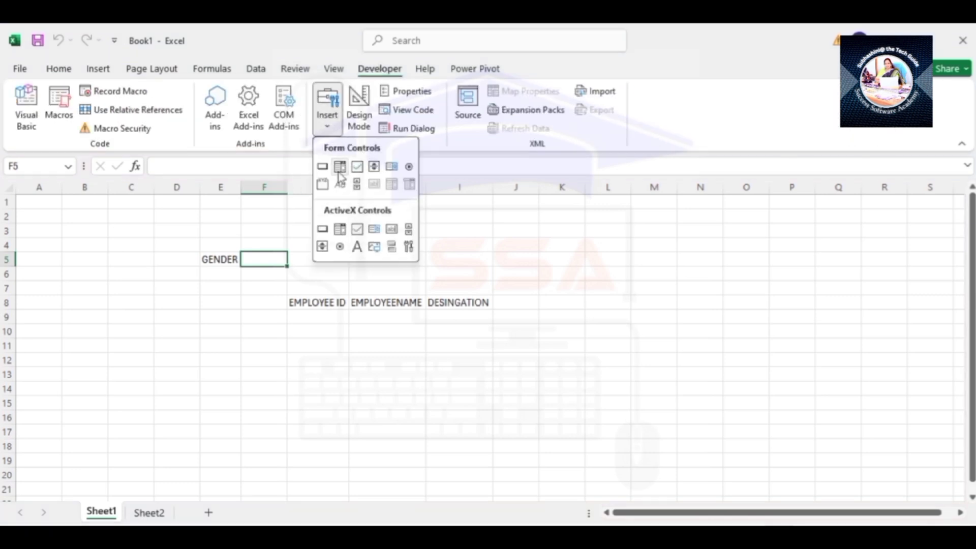
click(409, 167)
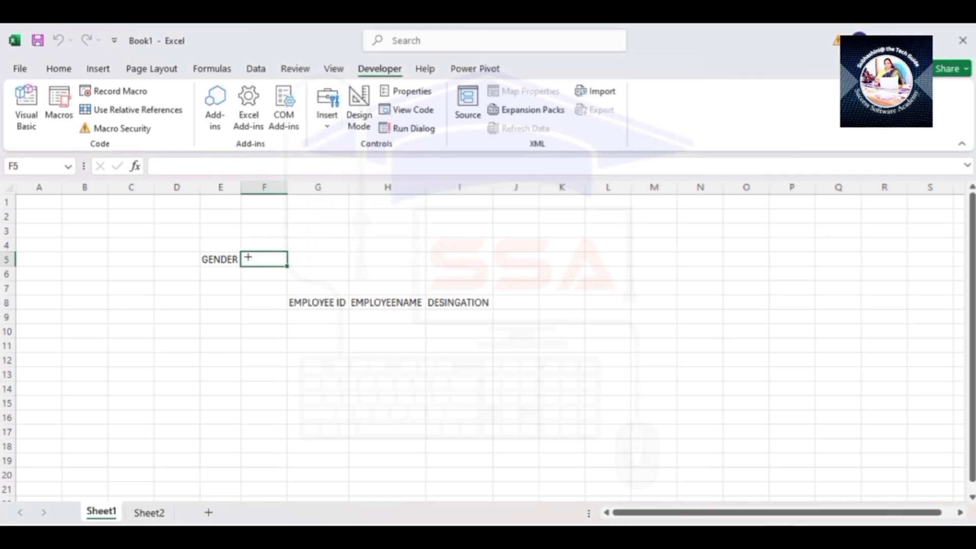
drag(246, 257, 268, 249)
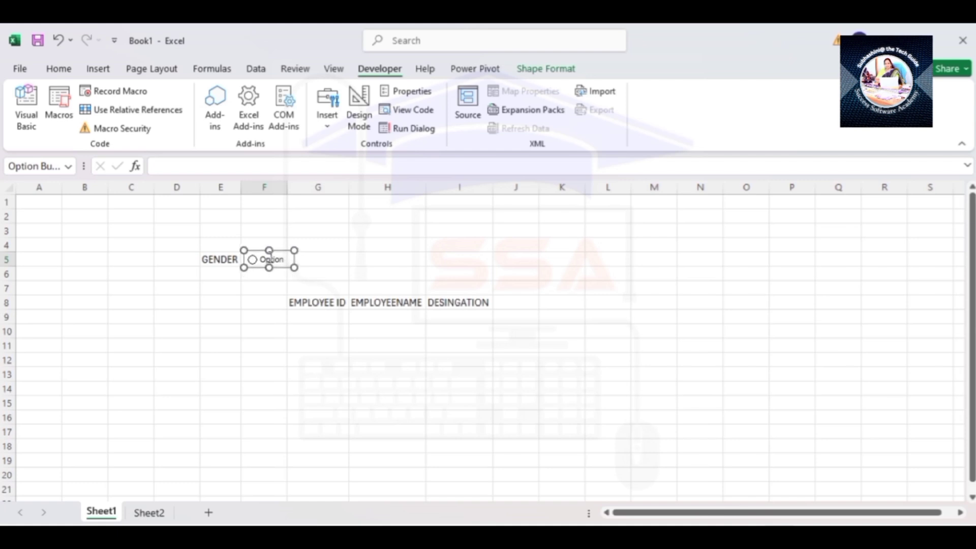
Replace the caption of the option button beside GENDER with MALE.
click(270, 259)
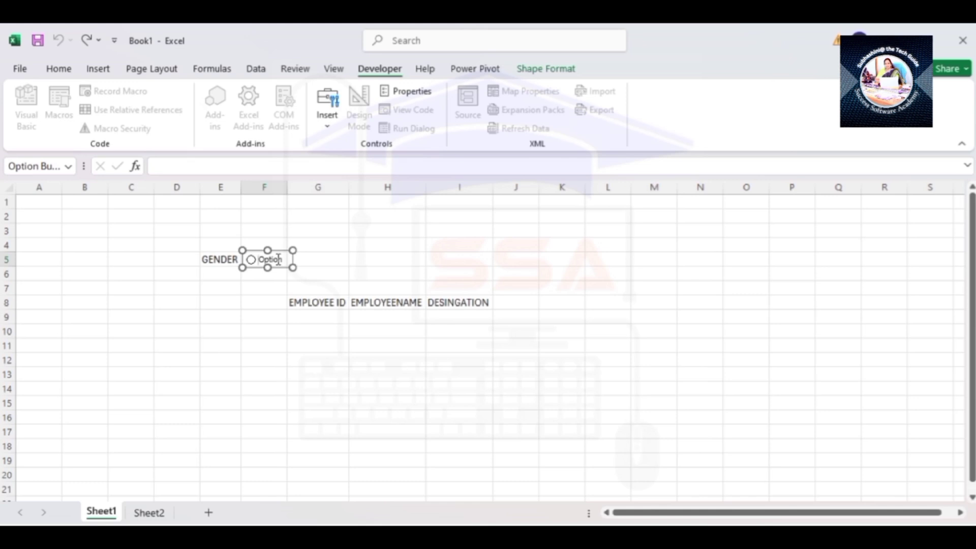
key(Delete)
key(Delete)
key(Delete)
key(Delete)
key(Delete)
key(Delete)
key(Delete)
key(Delete)
key(Delete)
key(Delete)
key(Delete)
key(Delete)
key(Delete)
key(Delete)
key(Delete)
text(MALE)
key(Escape)
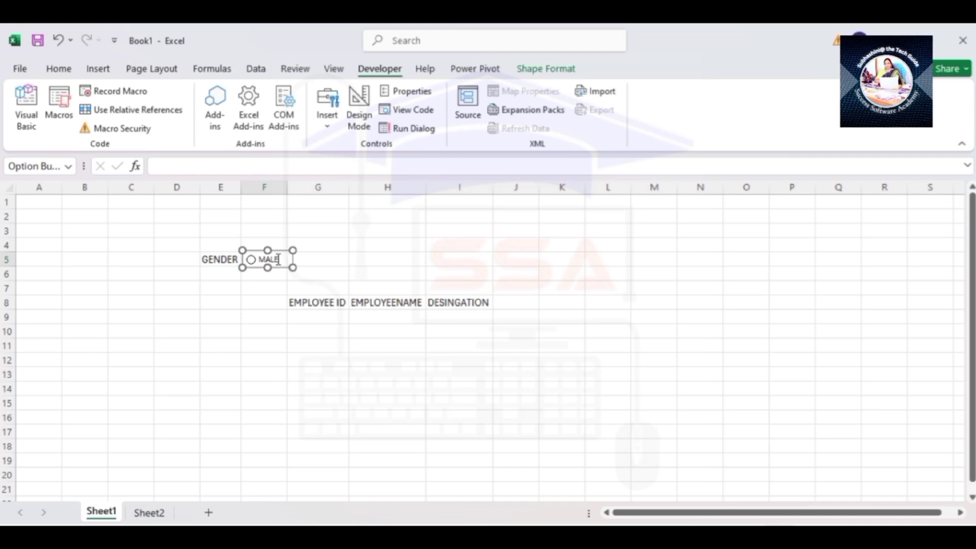
click(309, 261)
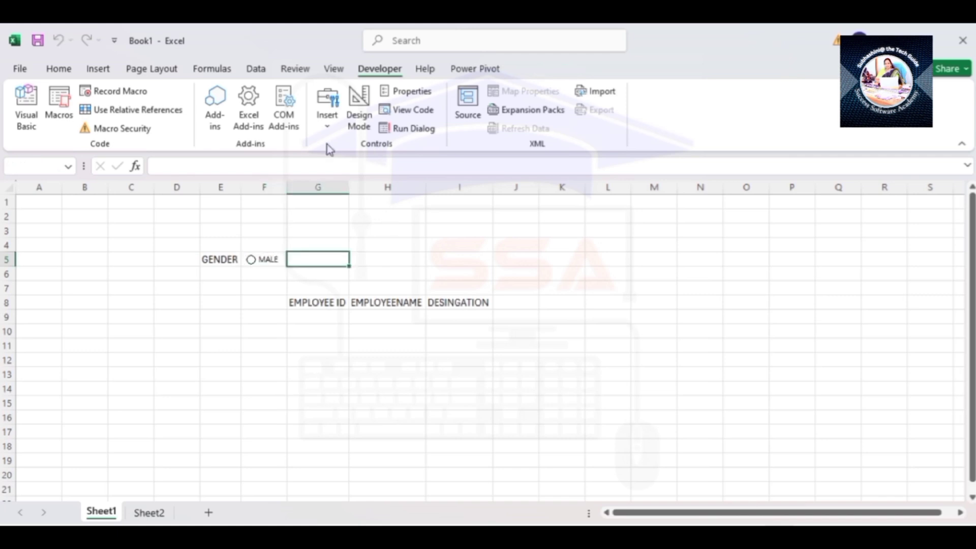
Insert a second option button form control at cell G5, next to the MALE option.
click(327, 127)
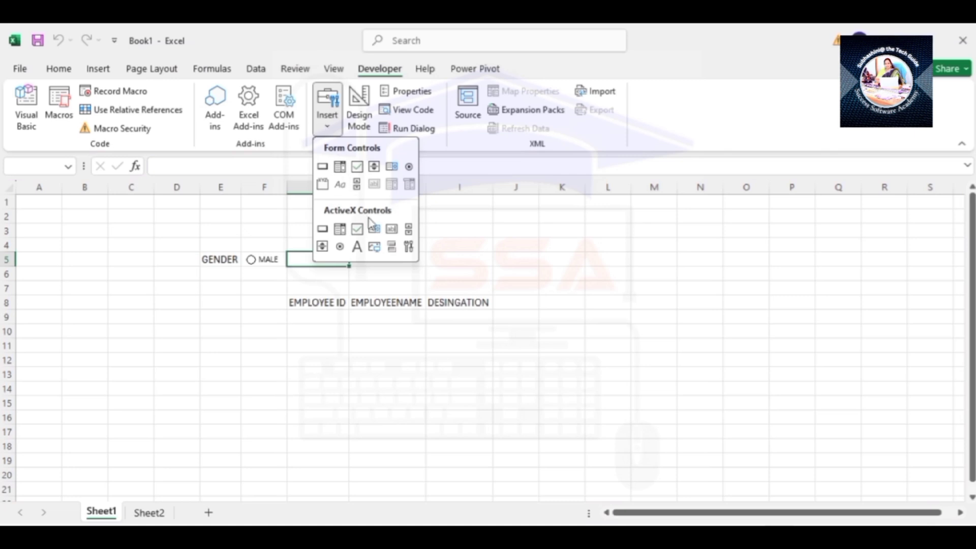
click(409, 168)
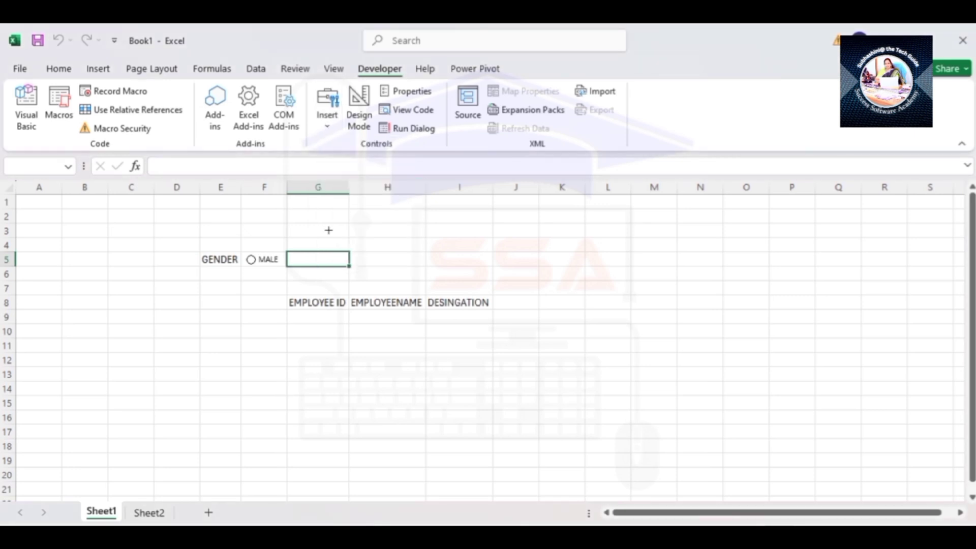
drag(295, 256, 349, 273)
Set the second option button's caption to FEMALE and move it into line with the MALE option in row 5.
text(CEML)
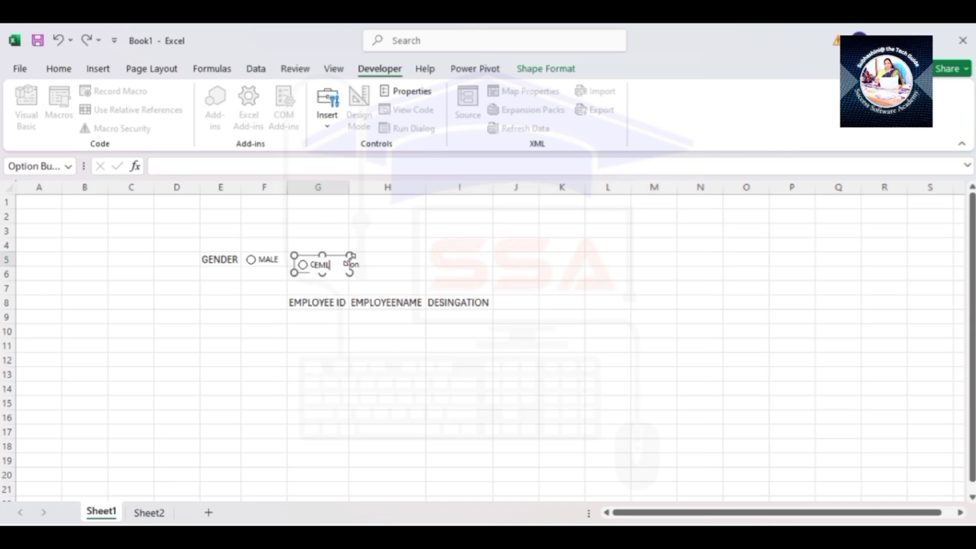
key(BackSpace)
key(BackSpace)
key(BackSpace)
key(BackSpace)
text(FMEAL)
key(BackSpace)
key(BackSpace)
key(BackSpace)
key(BackSpace)
text(EMA)
click(320, 254)
drag(320, 253, 317, 249)
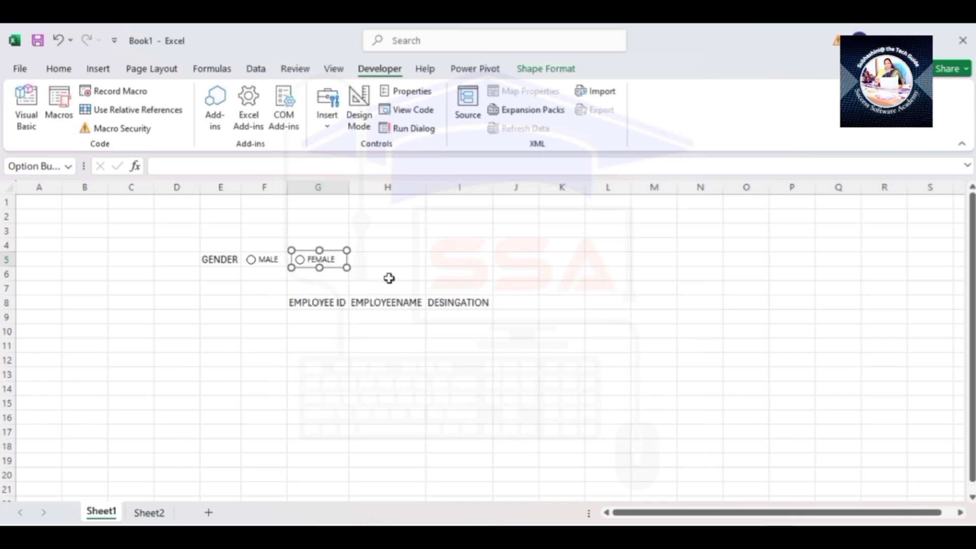
click(472, 270)
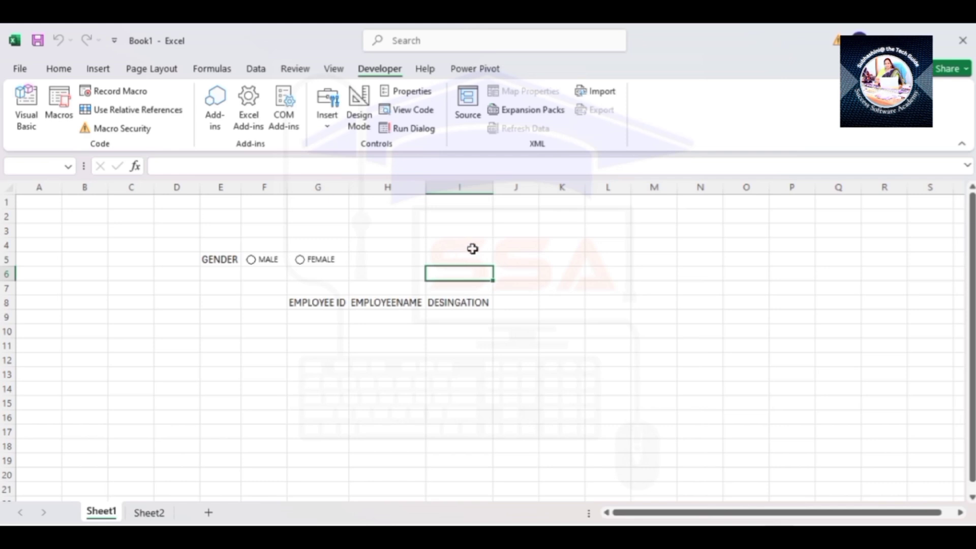
double_click(463, 302)
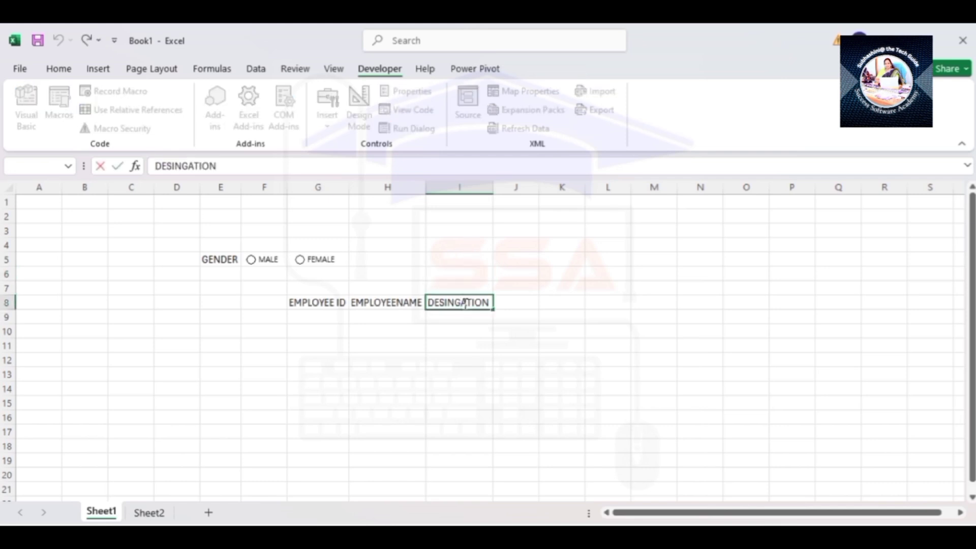
click(460, 319)
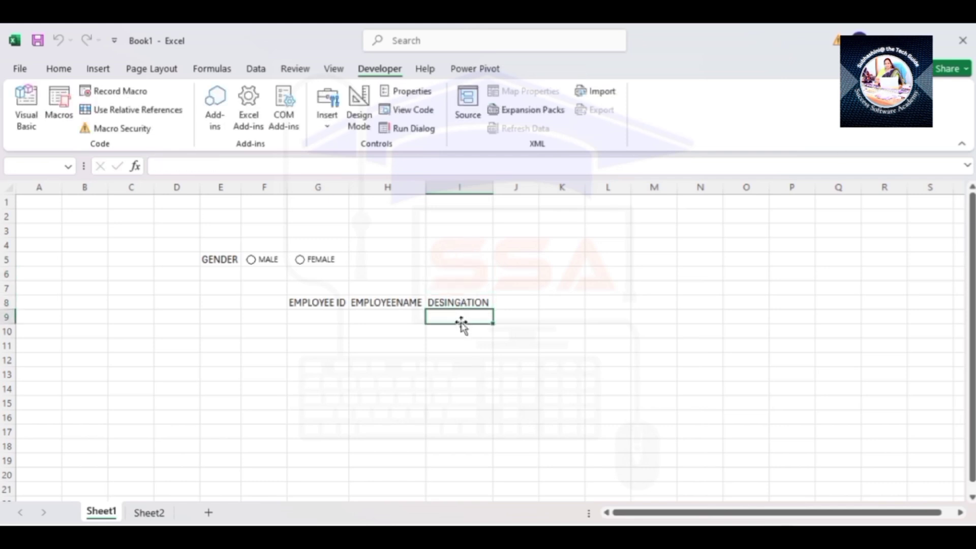
click(328, 125)
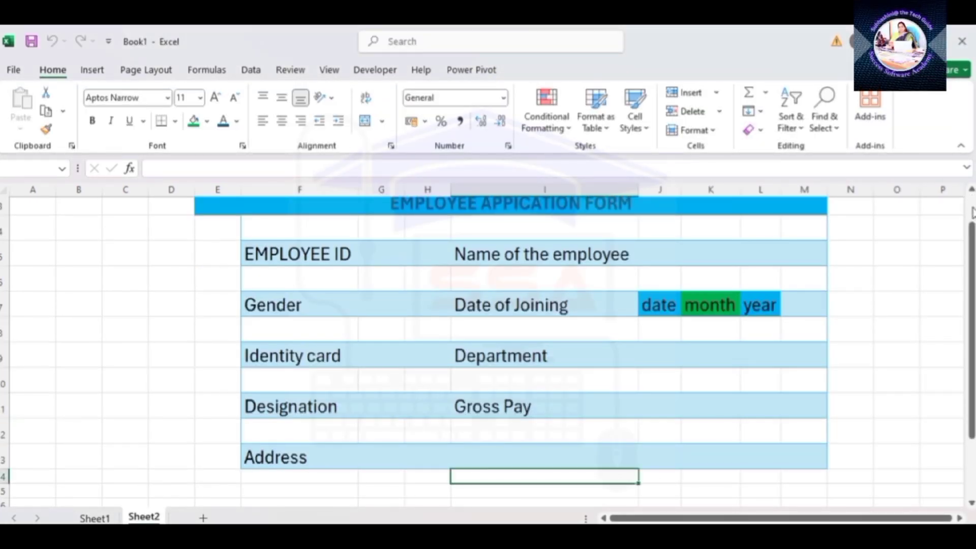
Enter the note "ctrl +T" in cell C6 of Sheet2 and clear the cell again.
scroll(972, 213, up, 1)
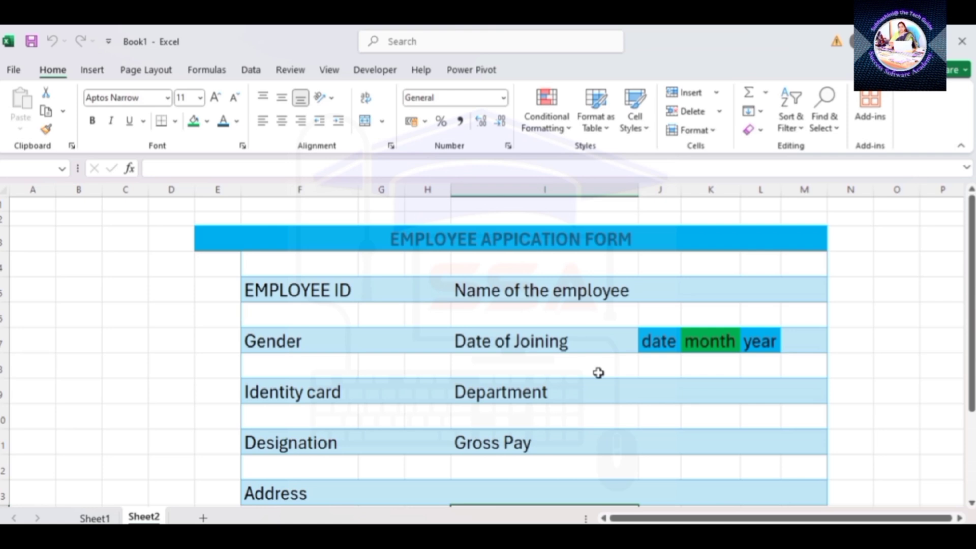
click(104, 319)
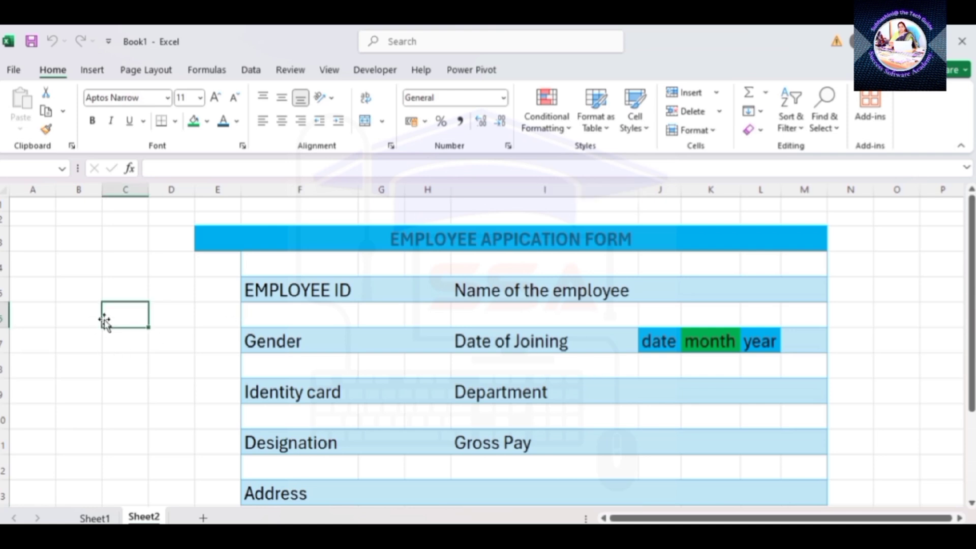
text(ctrl)
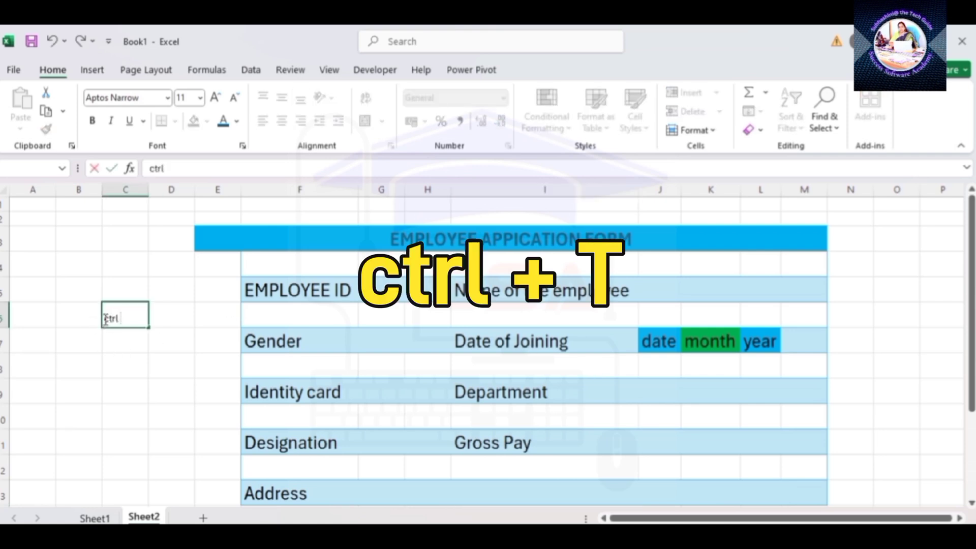
text( +T)
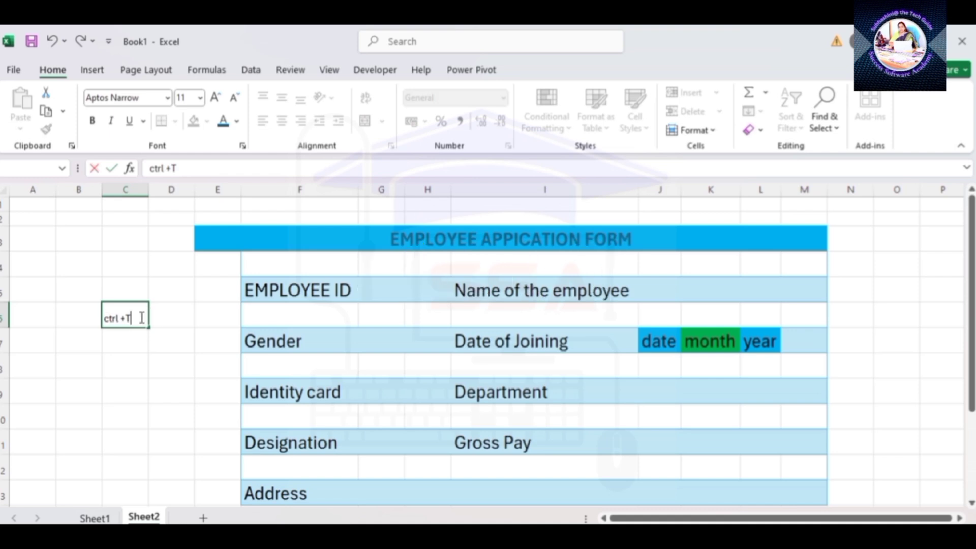
drag(138, 318, 106, 319)
click(97, 319)
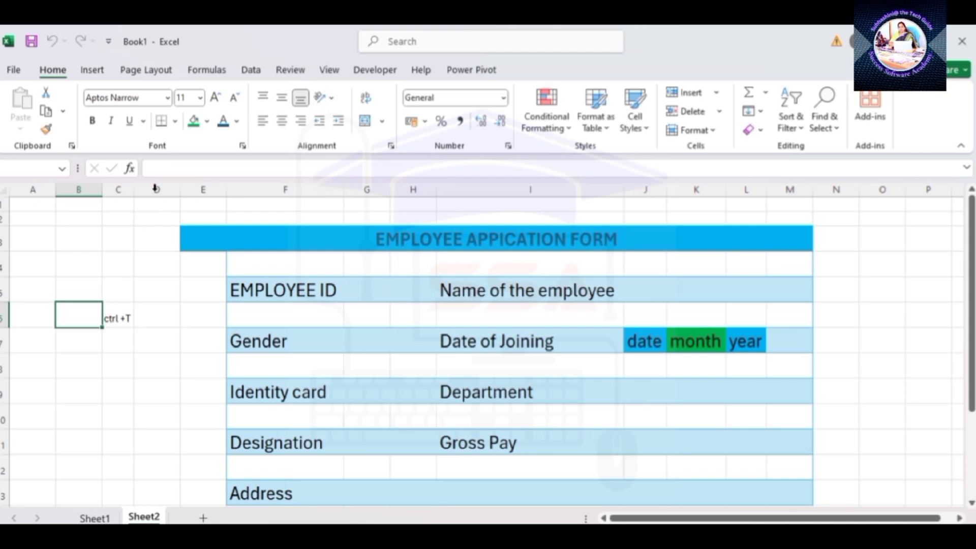
click(116, 322)
key(Delete)
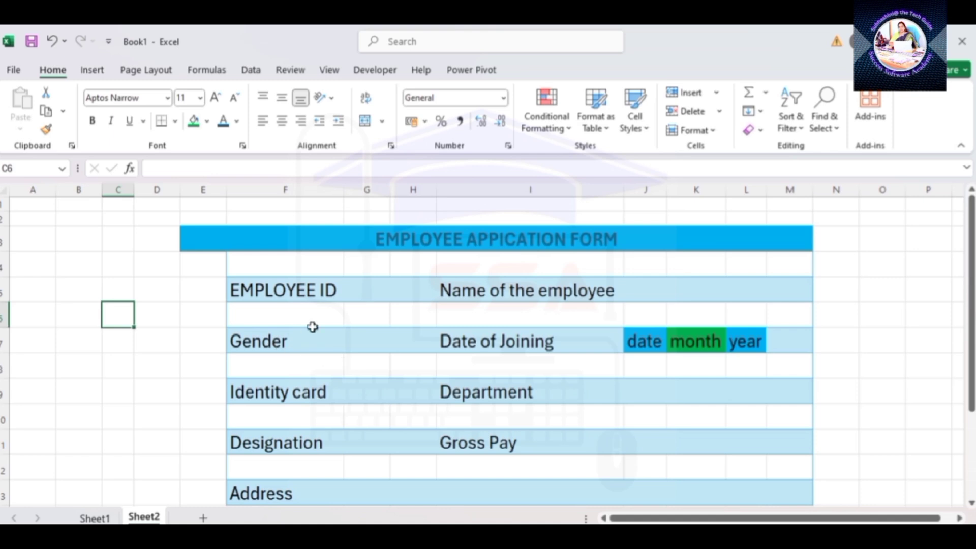
click(363, 342)
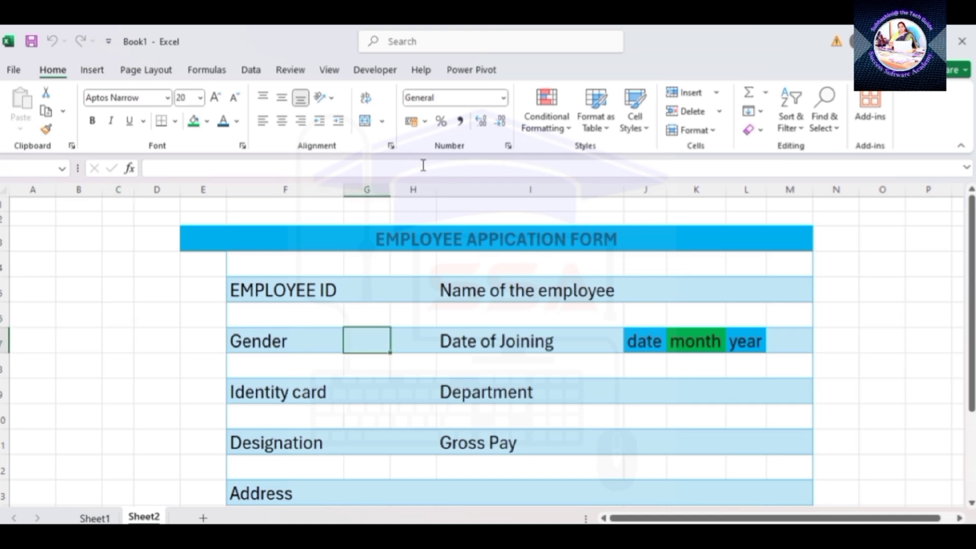
click(374, 71)
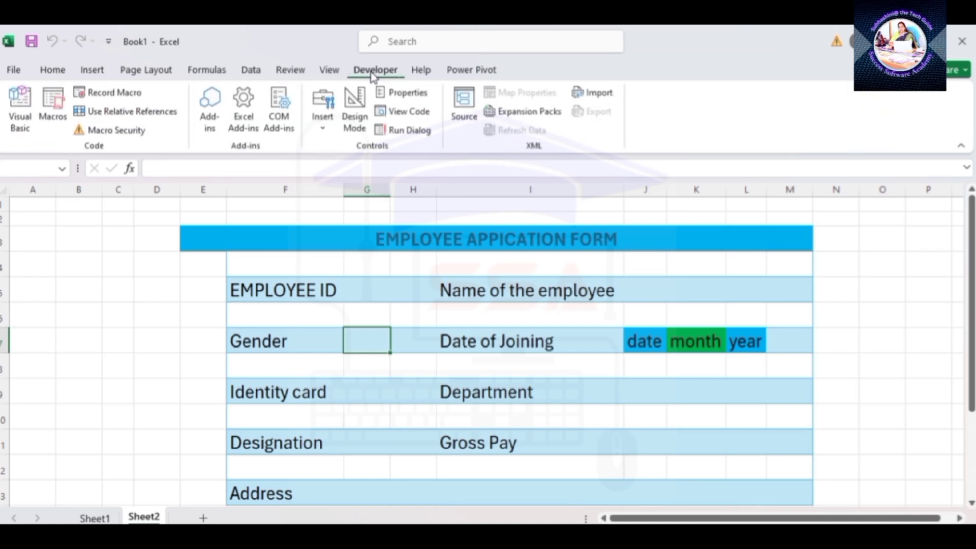
click(327, 124)
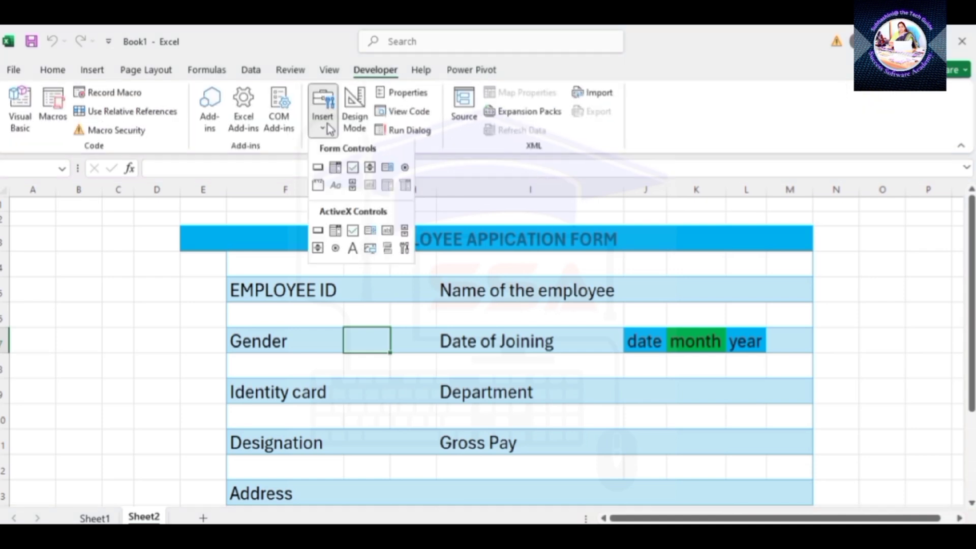
click(405, 169)
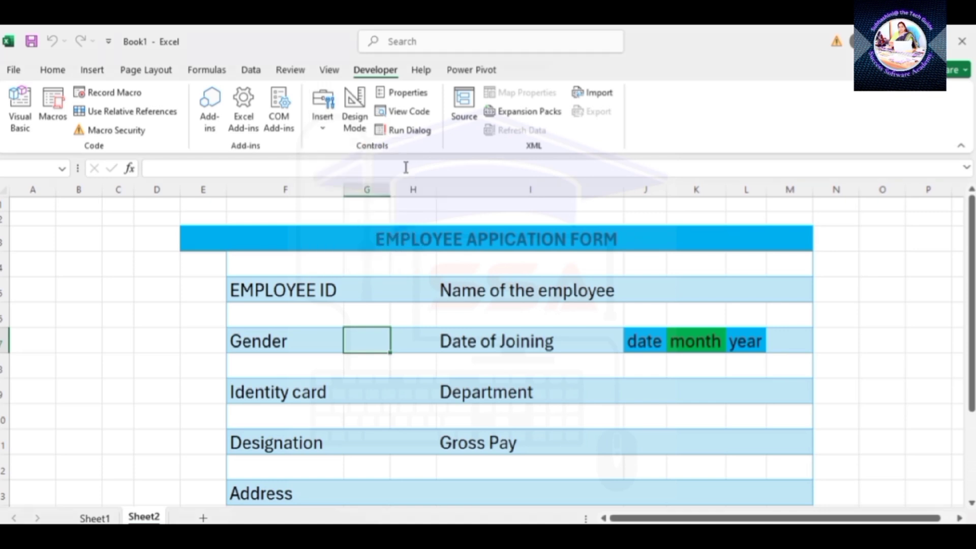
drag(347, 335, 375, 352)
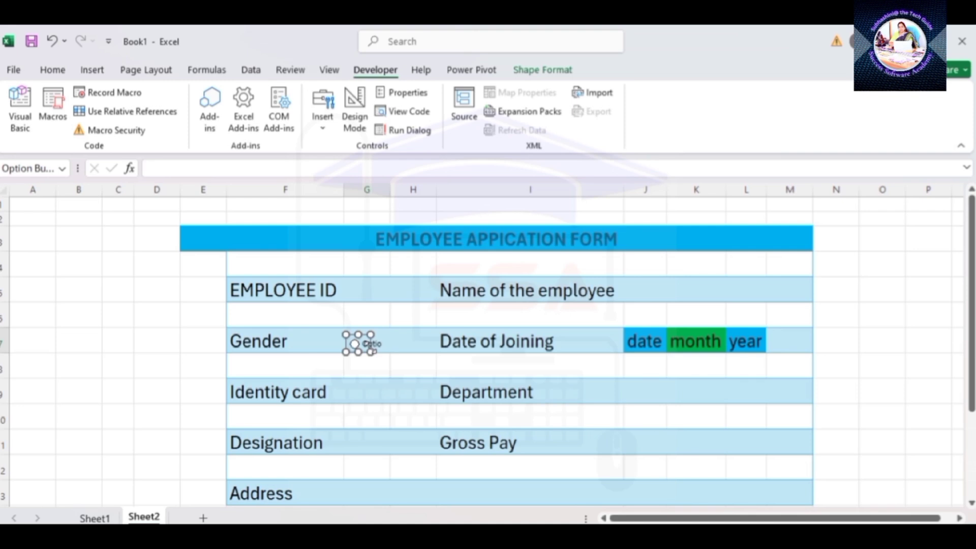
key(Delete)
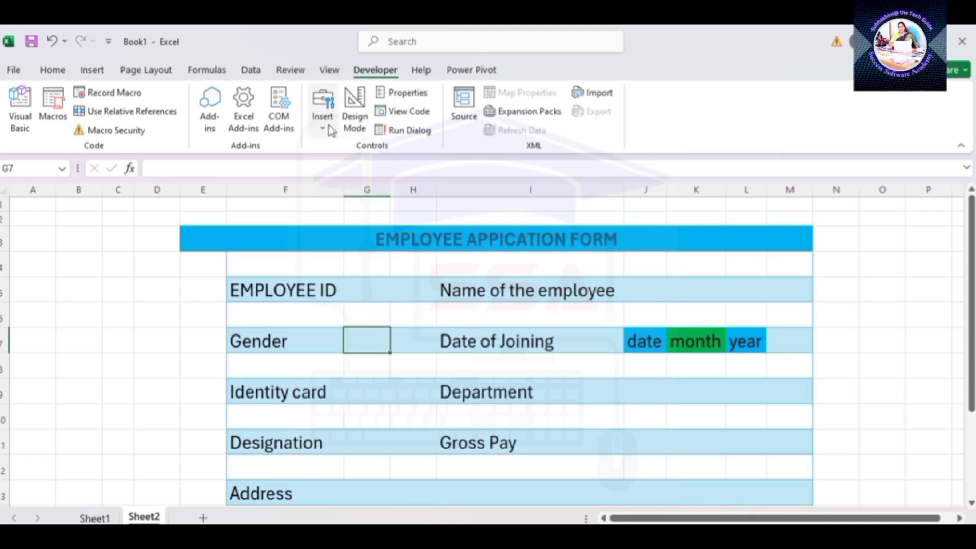
Insert an option button form control beside the Gender label on Sheet2, starting in G7 and extending into H7.
click(322, 110)
click(405, 171)
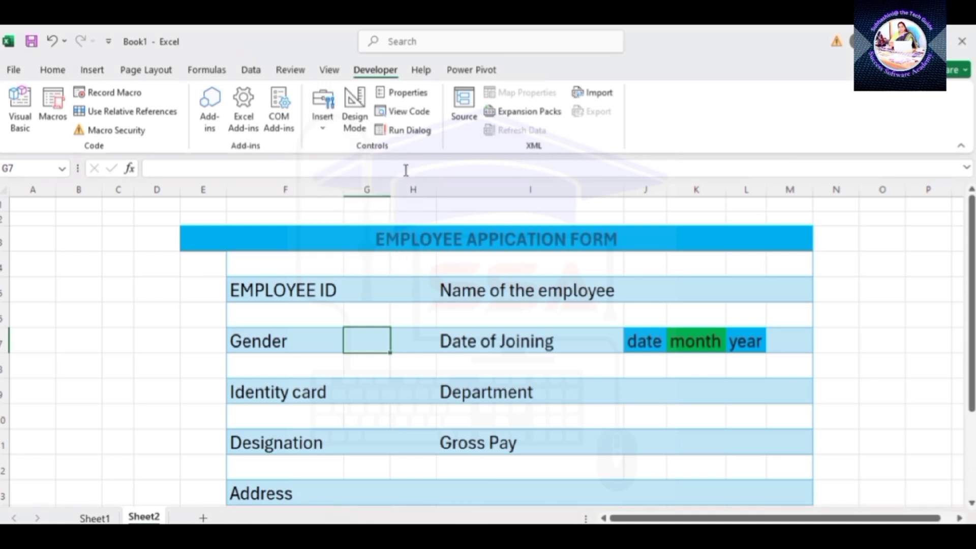
drag(347, 333, 411, 348)
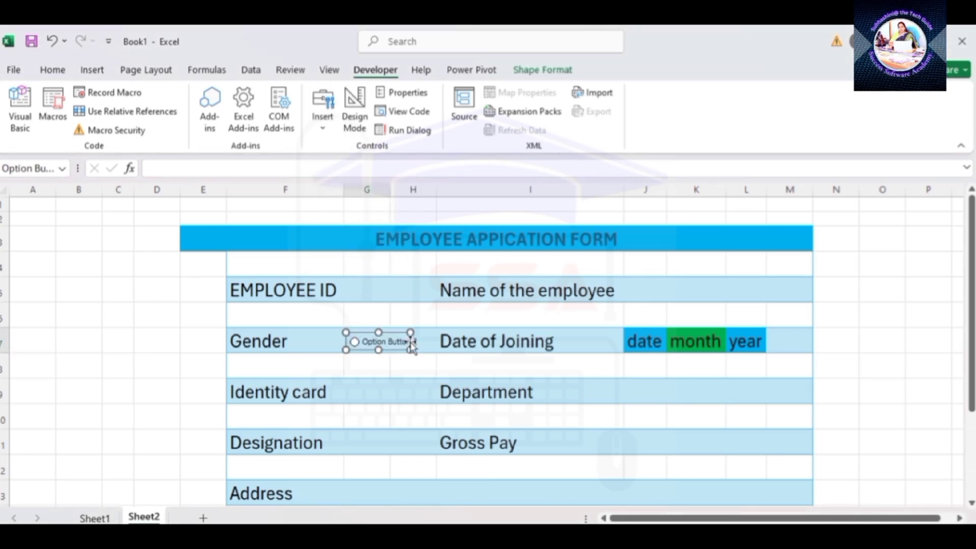
Change the Gender option button's caption to male and narrow the control to fit within cell G7.
click(397, 342)
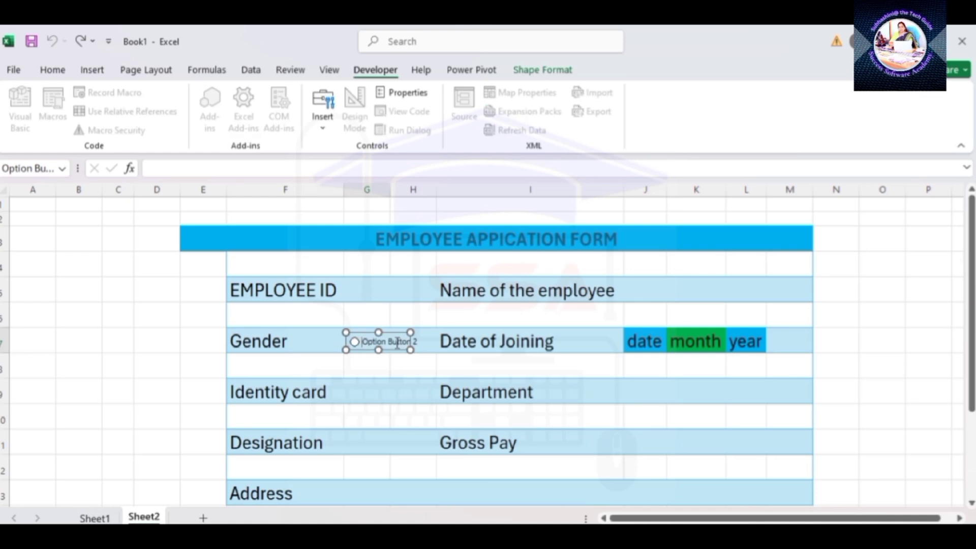
key(Delete)
key(Delete)
key(Delete)
key(Delete)
key(Delete)
key(Delete)
key(Delete)
key(Delete)
key(Delete)
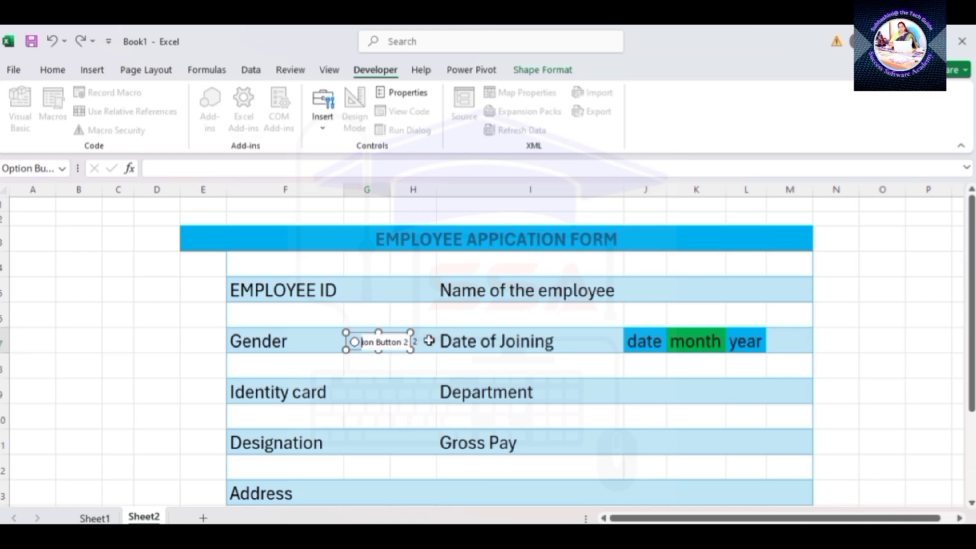
key(Delete)
key(Delete)
key(Delete)
key(Delete)
key(Delete)
text(male)
drag(411, 349, 384, 349)
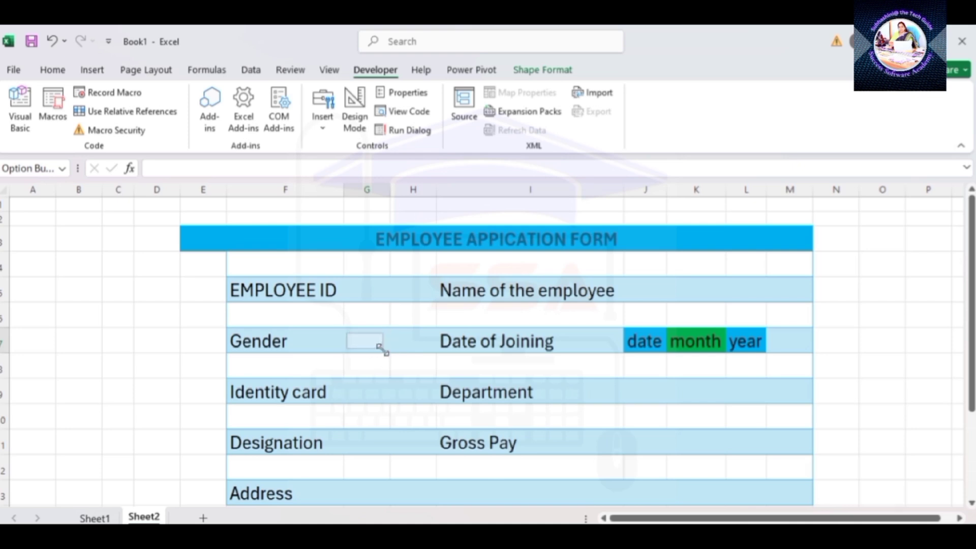
click(415, 345)
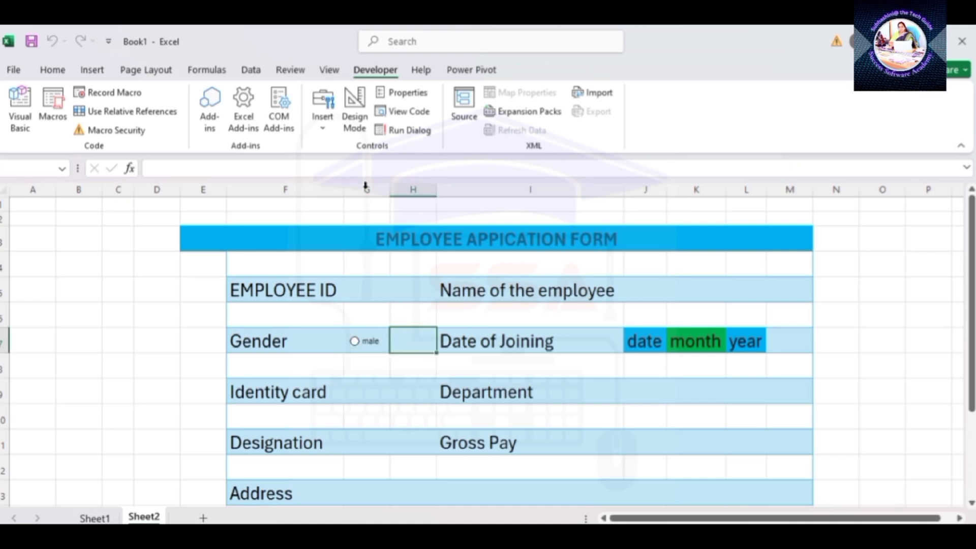
Insert another option button form control in cell H7, next to the male option.
click(326, 132)
click(408, 168)
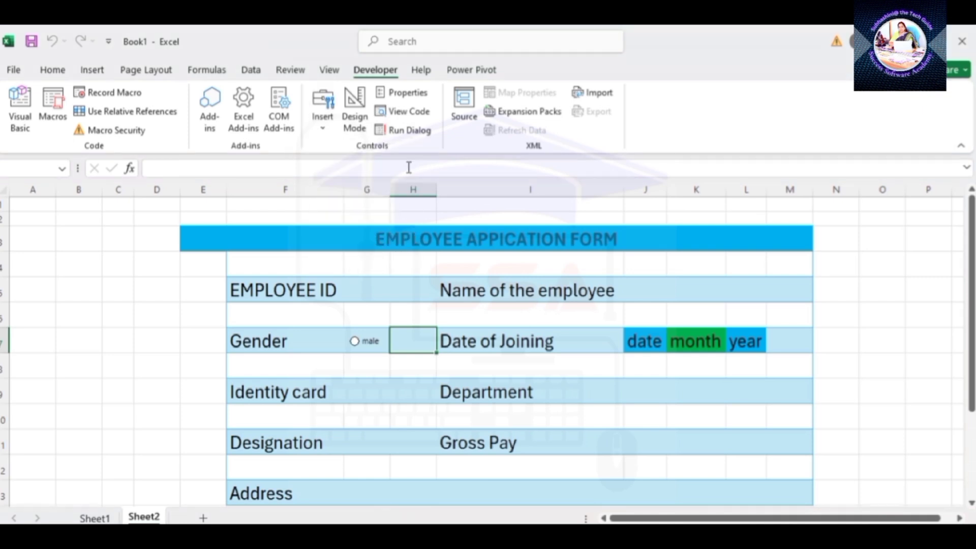
drag(397, 333, 437, 349)
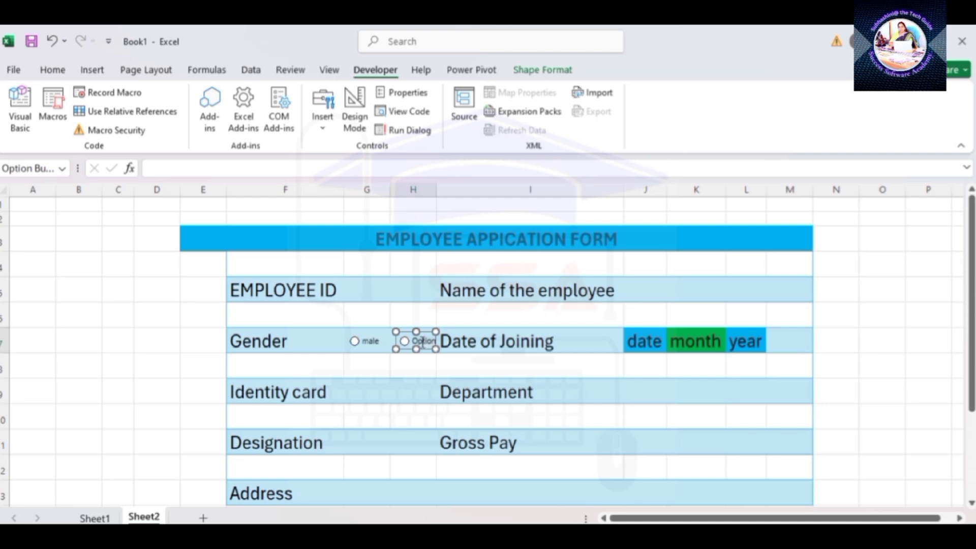
Replace the caption of the option button in cell H7 with female.
click(422, 341)
key(Delete)
key(Delete)
key(Delete)
key(Delete)
key(Delete)
key(Delete)
key(Delete)
key(Delete)
key(Delete)
key(Delete)
key(Delete)
key(Delete)
key(Delete)
key(Delete)
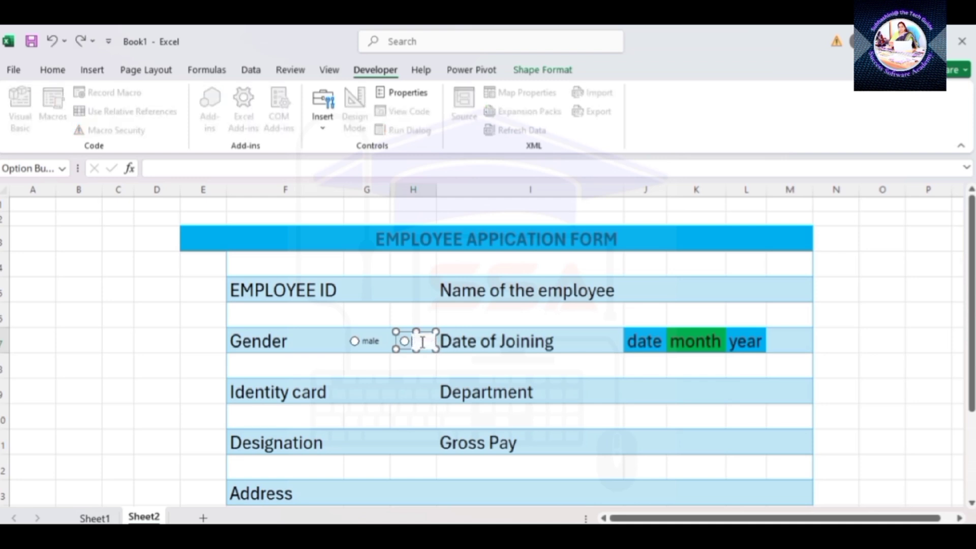
text(female)
click(395, 392)
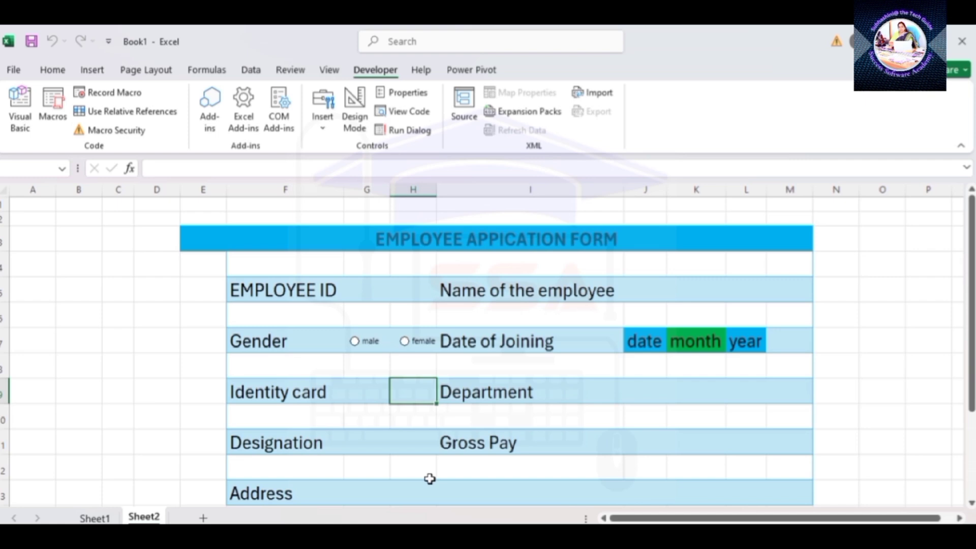
Enter the hints "only number" in G5 beside EMPLOYEE ID and "only text" in J5 beside Name of the employee.
click(384, 290)
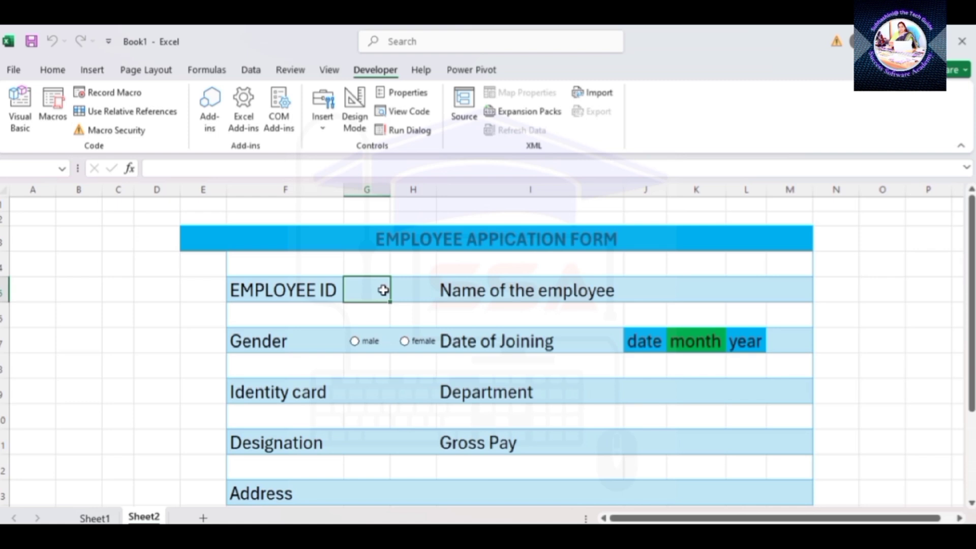
text(only number)
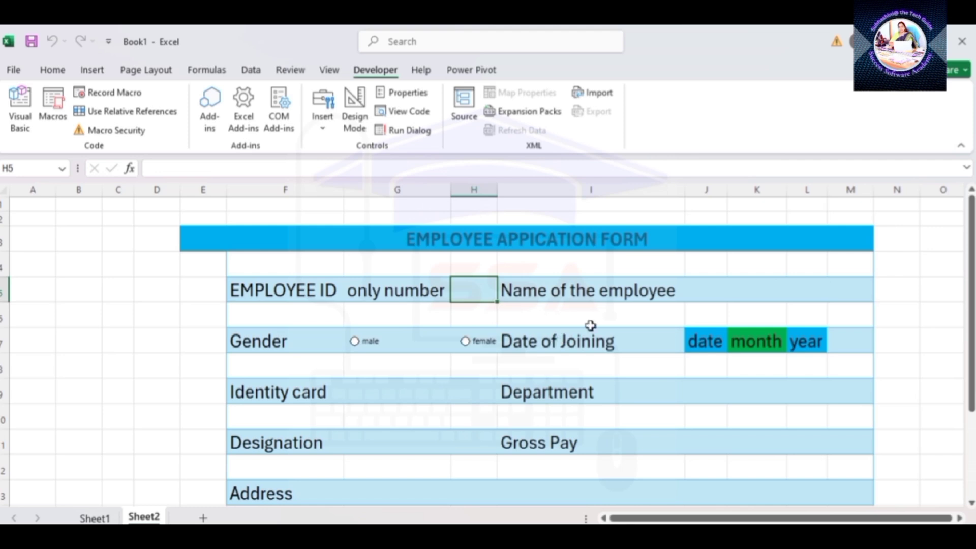
click(722, 289)
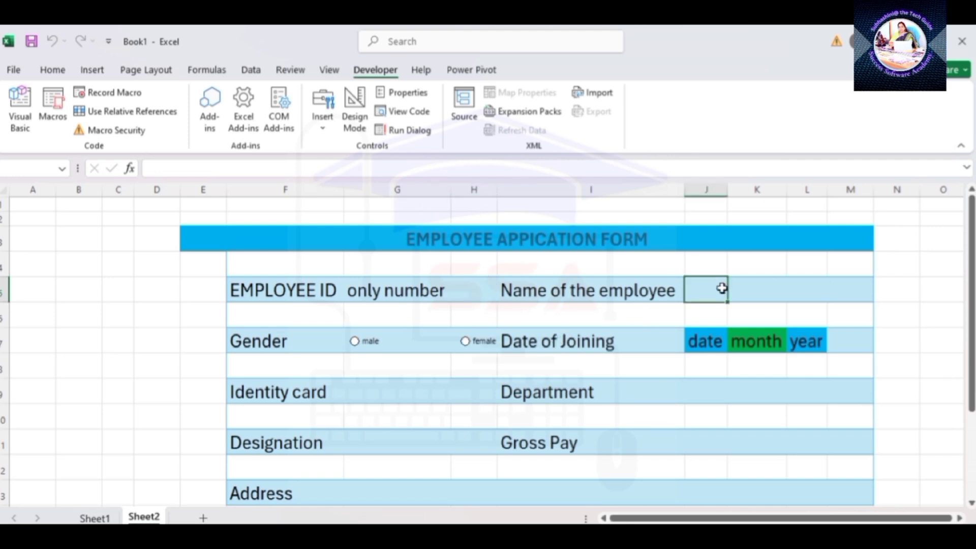
double_click(722, 288)
text(iwht te)
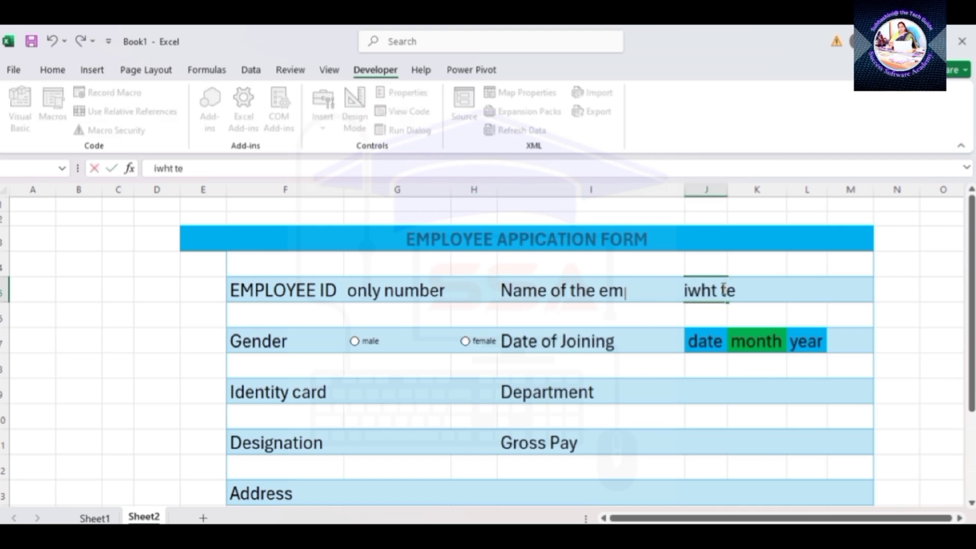
key(BackSpace)
key(BackSpace)
key(BackSpace)
key(BackSpace)
key(BackSpace)
key(BackSpace)
key(BackSpace)
text(on)
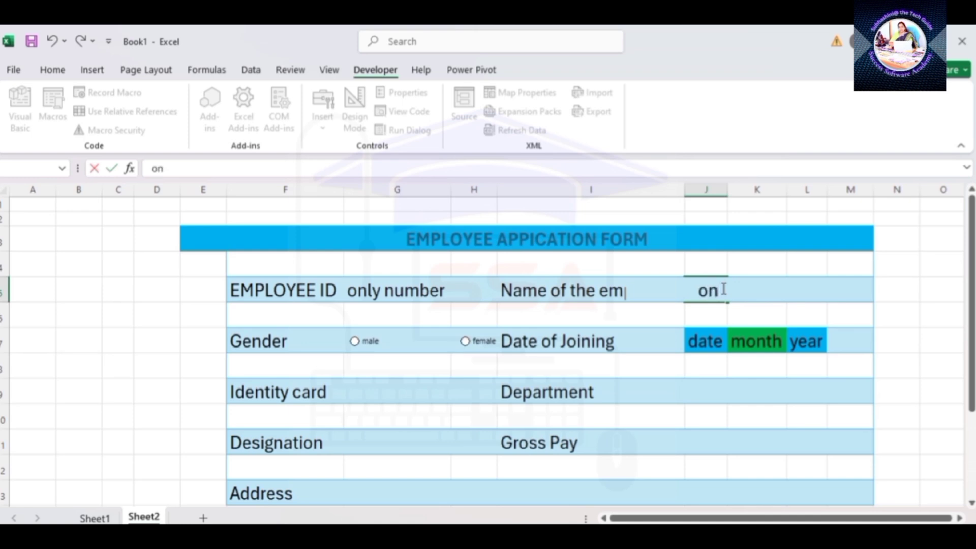
text(ly text)
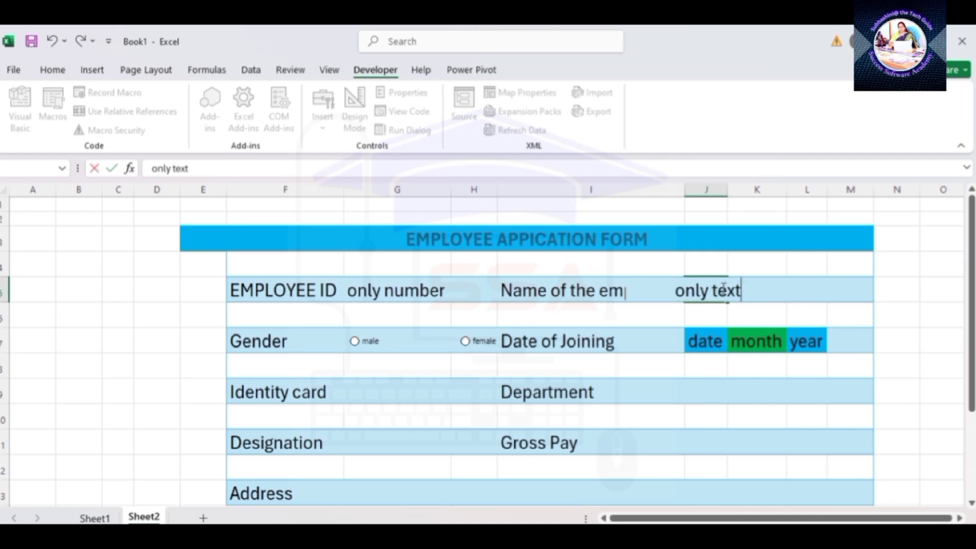
Fill the Date of Joining cells with 0-31 for the date, 0-12 for the month and 2024 for the year.
click(711, 346)
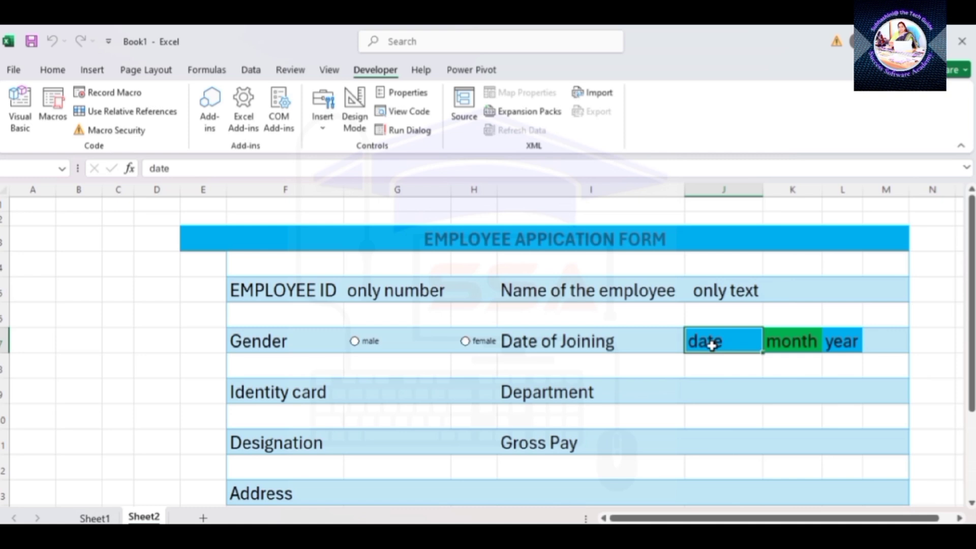
text(0)
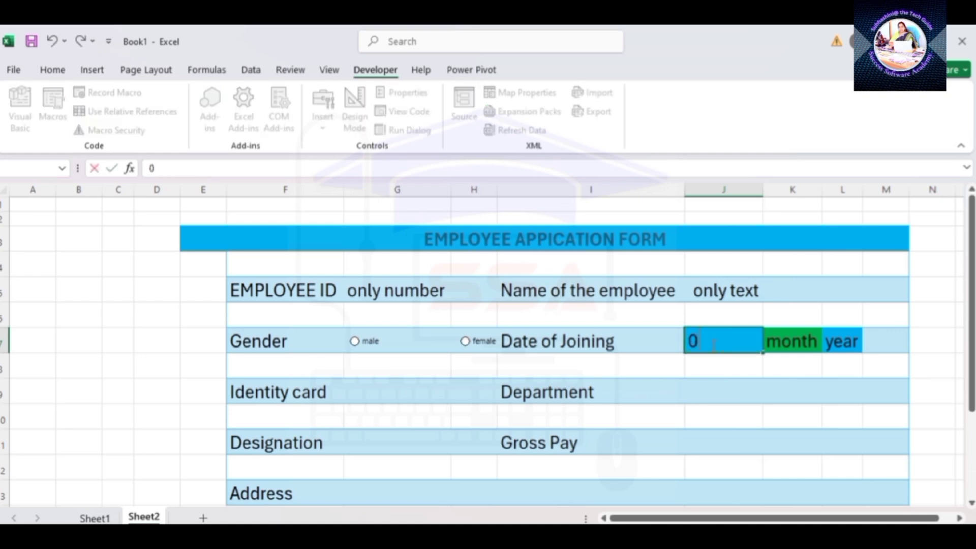
text(-1)
key(BackSpace)
key(BackSpace)
text(31)
key(BackSpace)
key(BackSpace)
text(-31)
click(800, 340)
text(0-12)
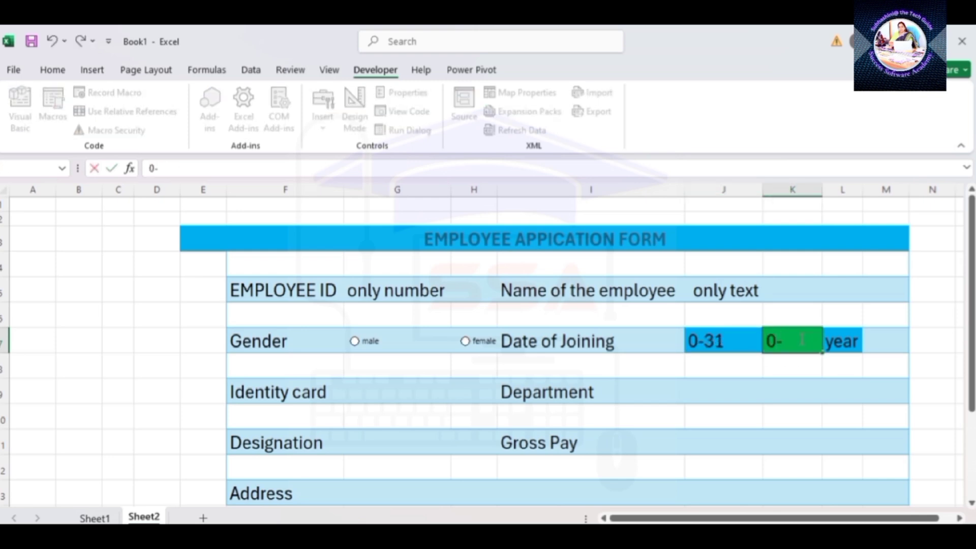
click(846, 342)
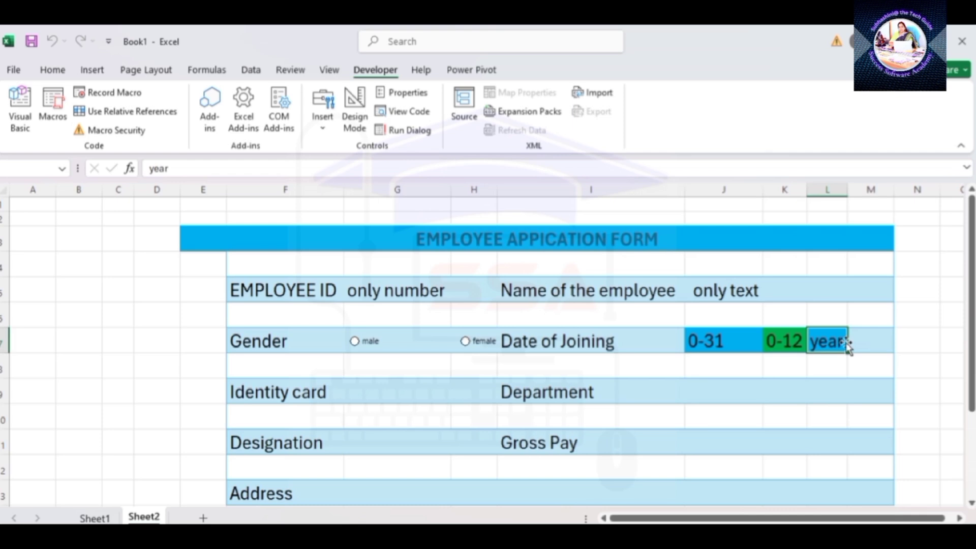
text(2024)
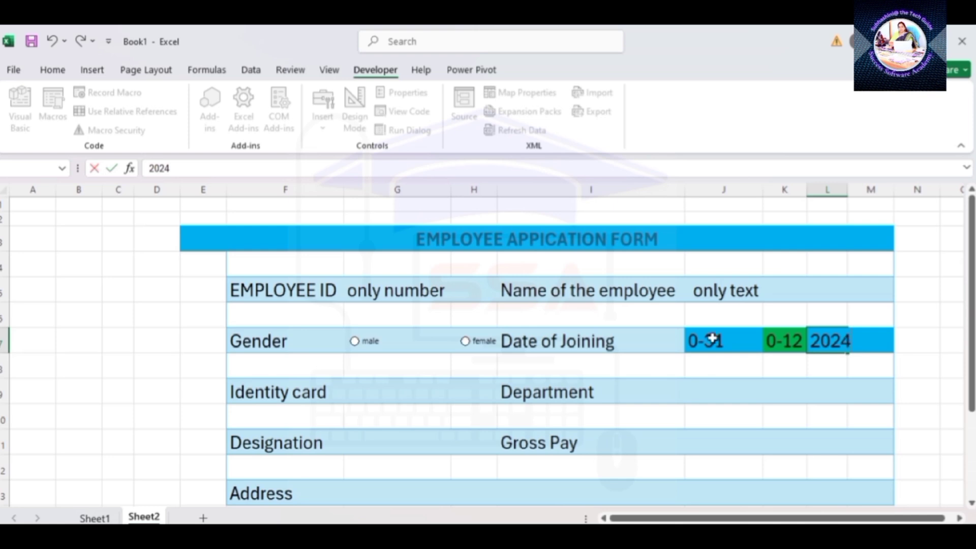
Enter a sample identity card number, in hyphen-separated groups of four digits, in G9 beside the Identity card label.
click(394, 392)
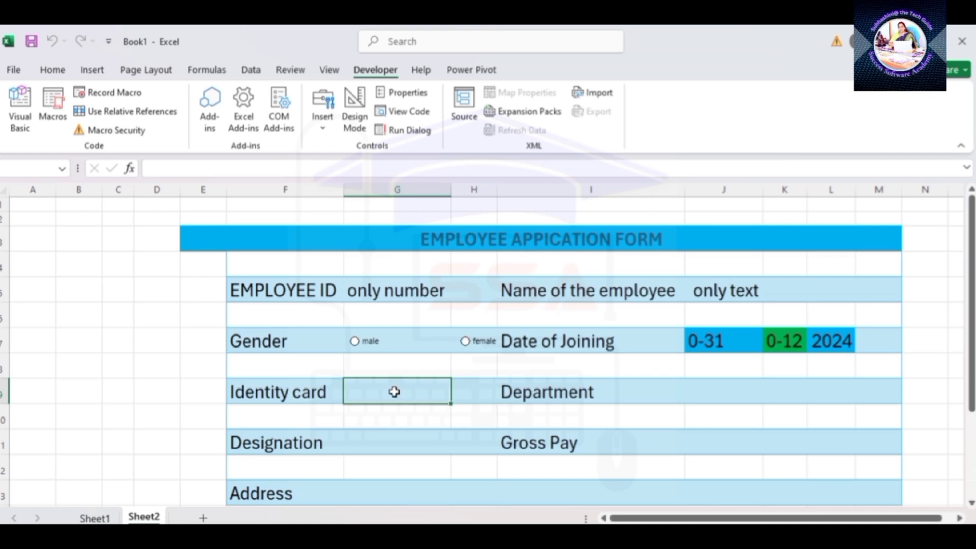
text(1234-)
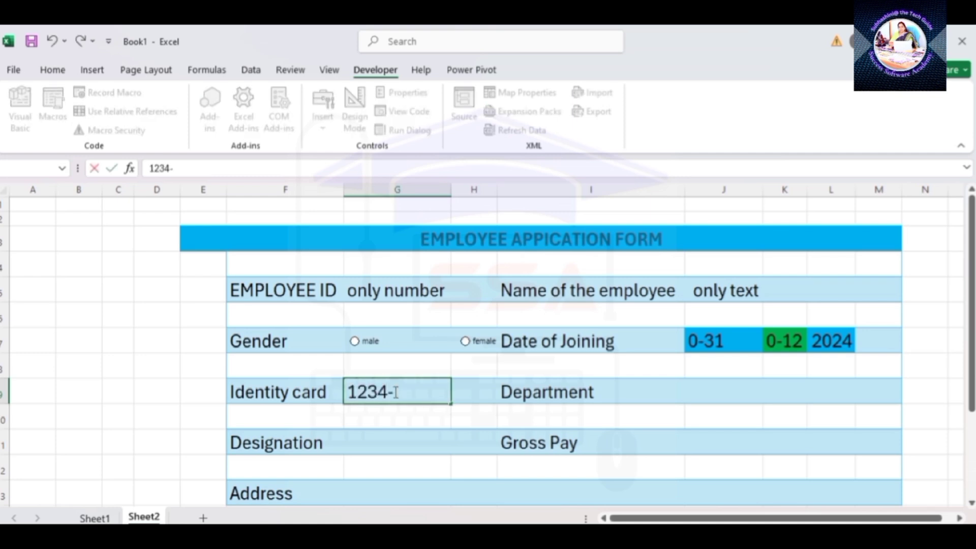
text(1234)
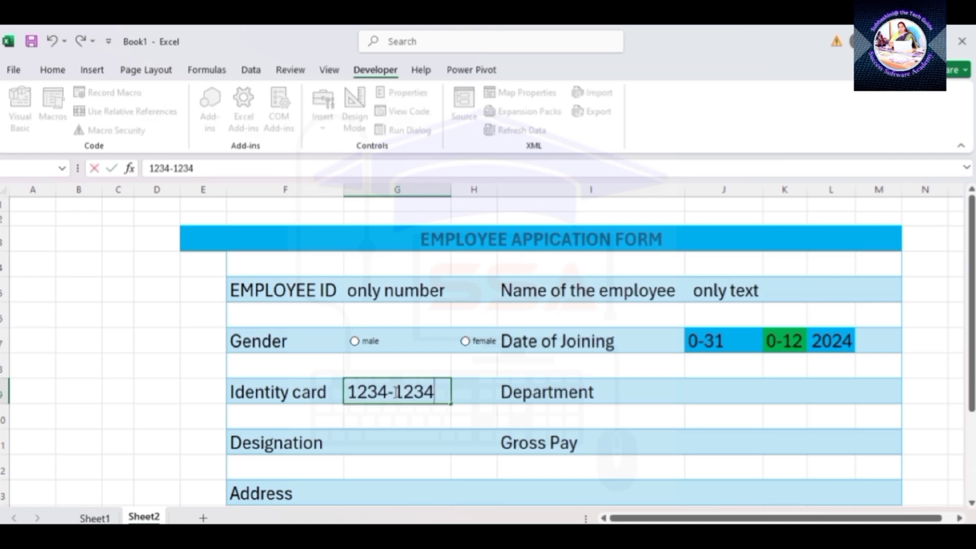
text(-1234)
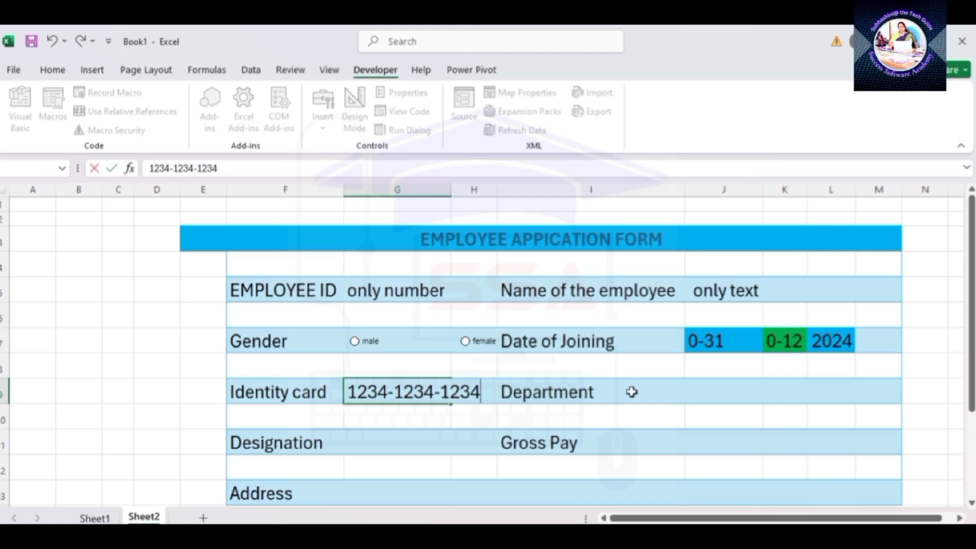
click(708, 397)
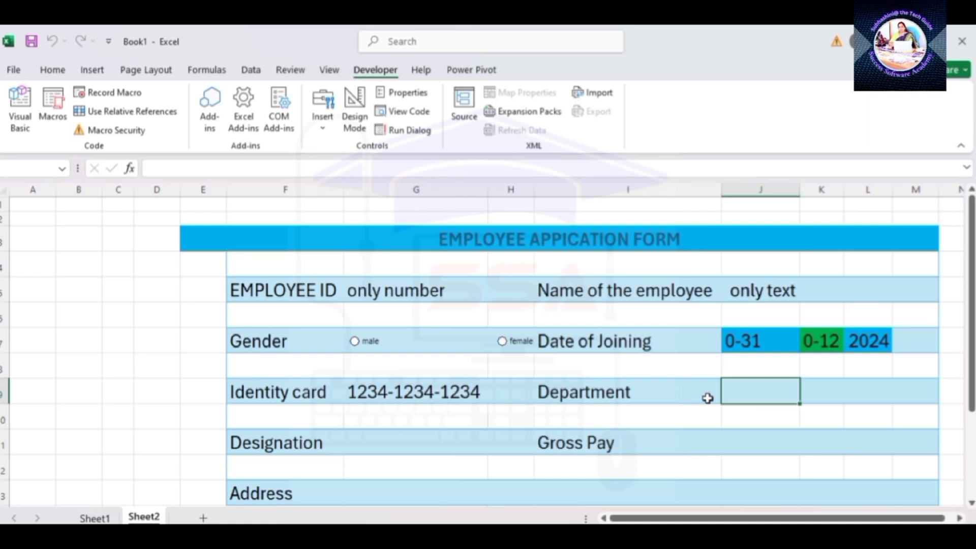
click(748, 445)
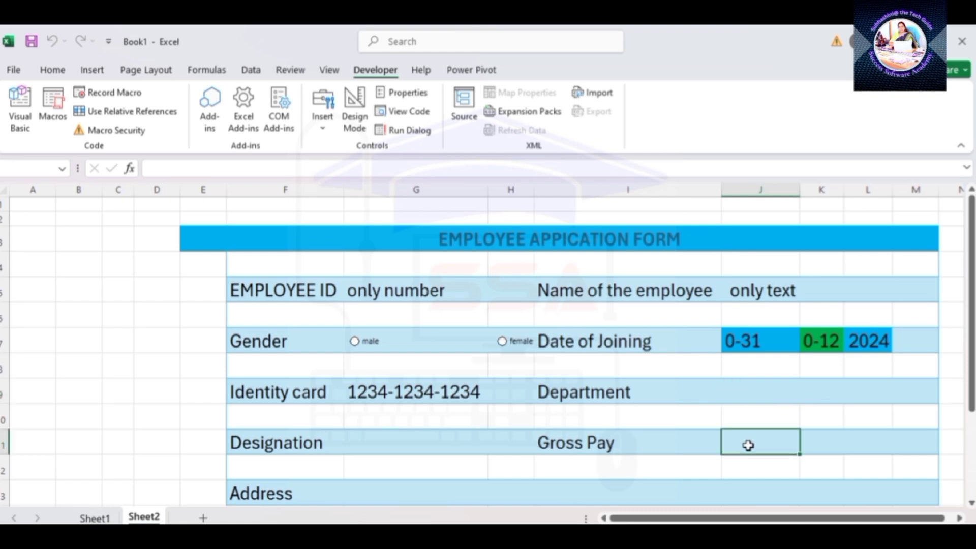
click(478, 499)
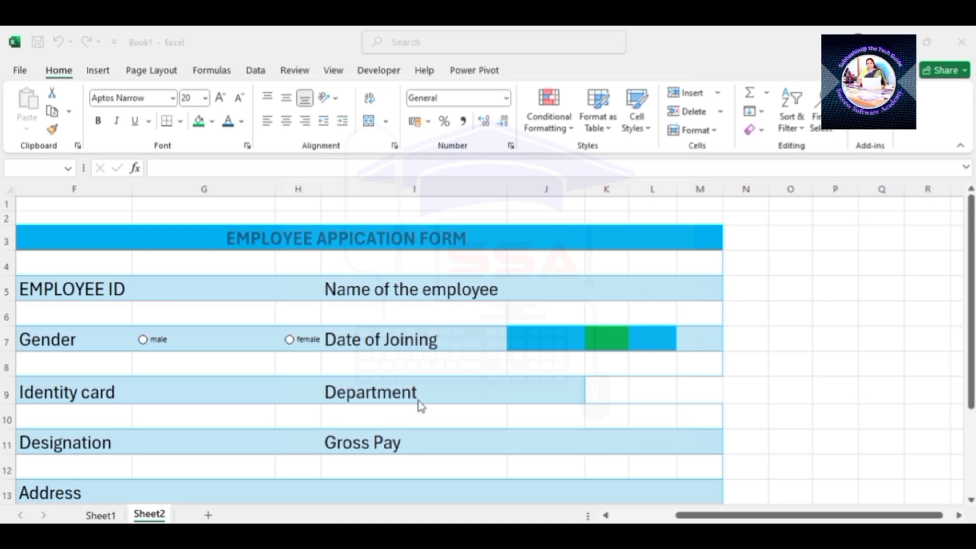
click(547, 389)
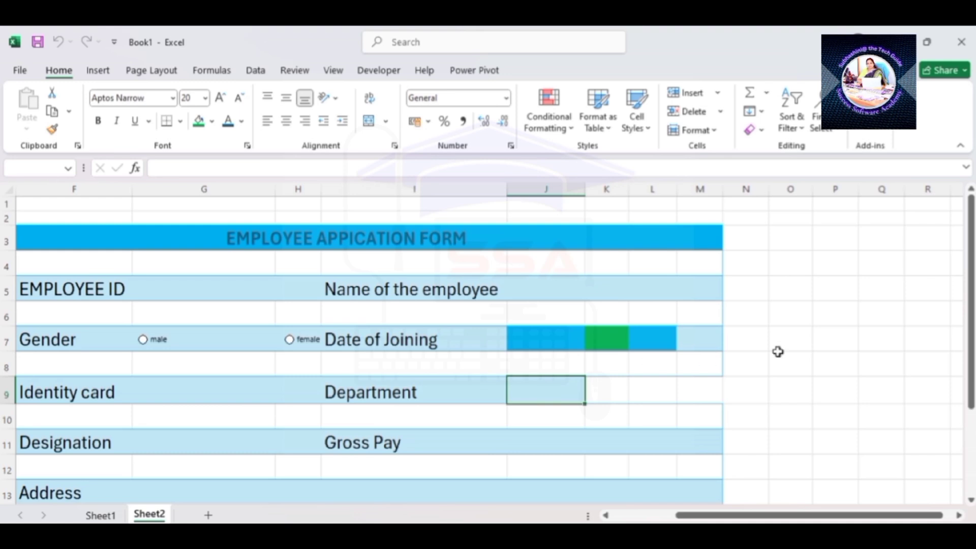
Enter the department list sales, products, admin and representatives in cells O6 to O9, outside the form.
click(793, 308)
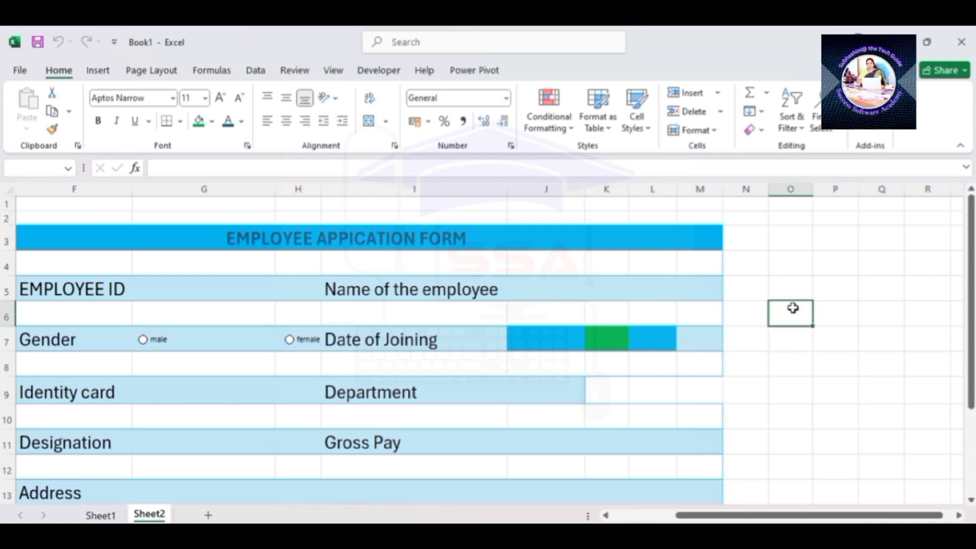
text(sales)
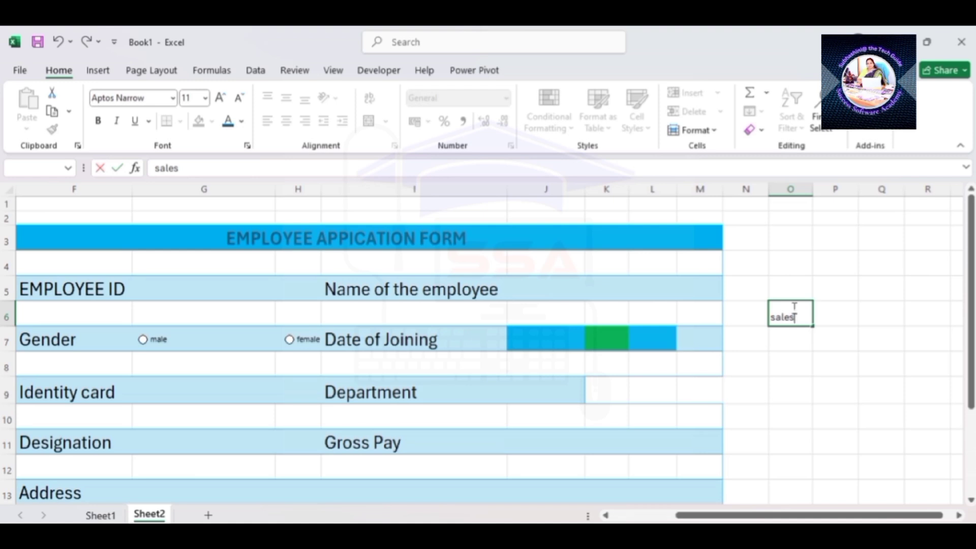
key(Return)
text(pro)
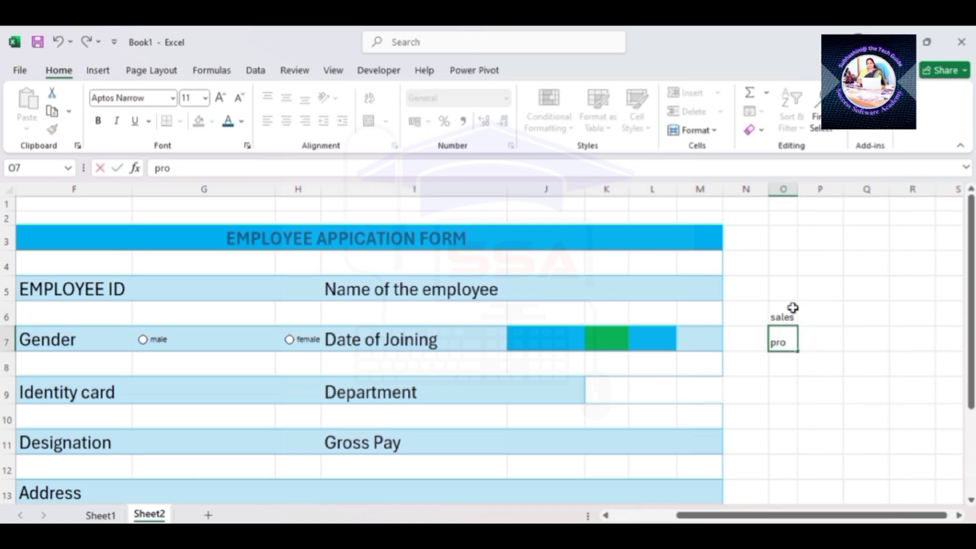
text(ducts)
key(Return)
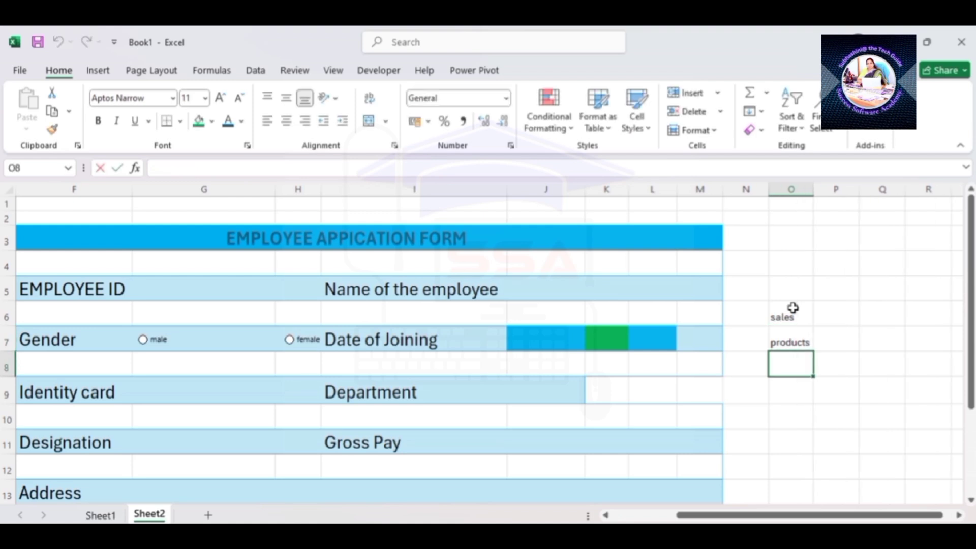
text(admin)
key(Return)
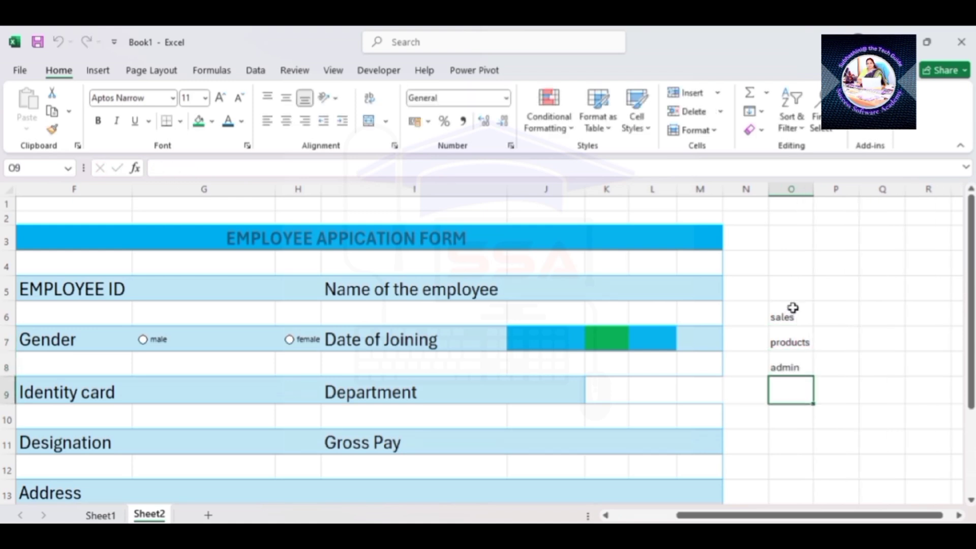
text(repre)
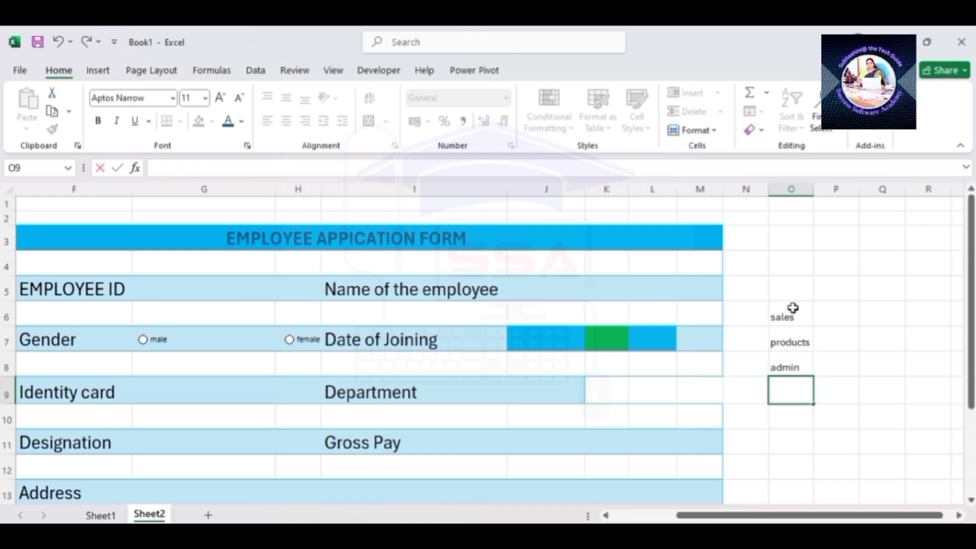
text(sentatives)
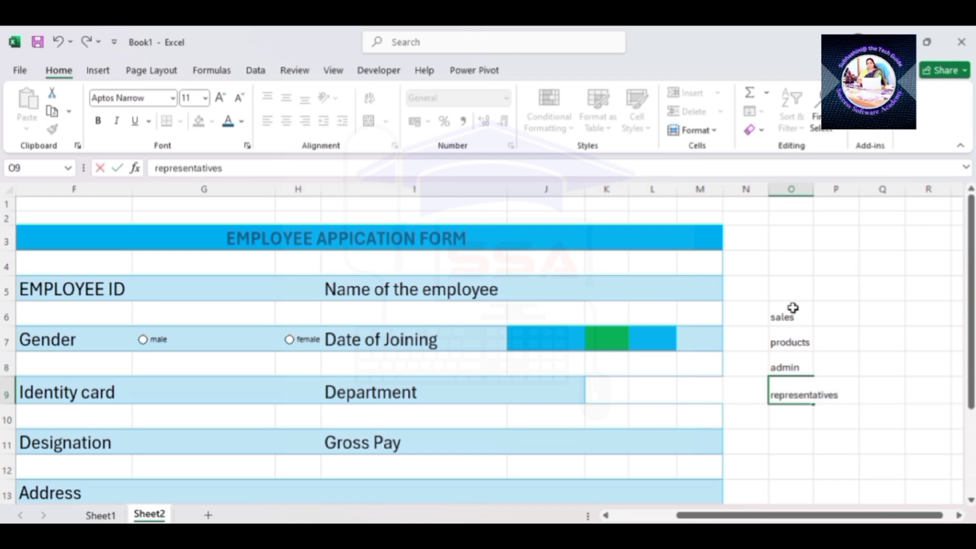
key(Return)
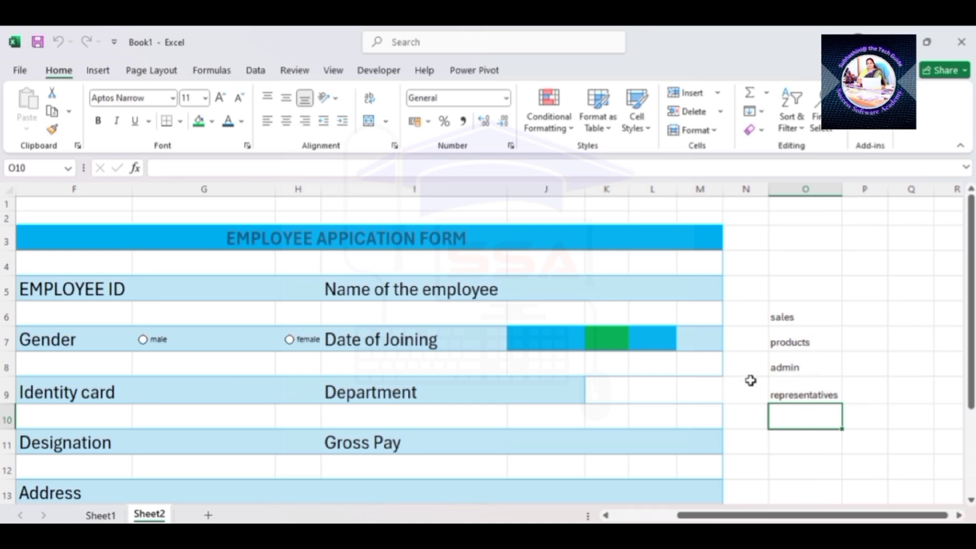
Add list data validation to J9 beside Department, using O6:O9 as the source, and check the options in its dropdown.
click(541, 387)
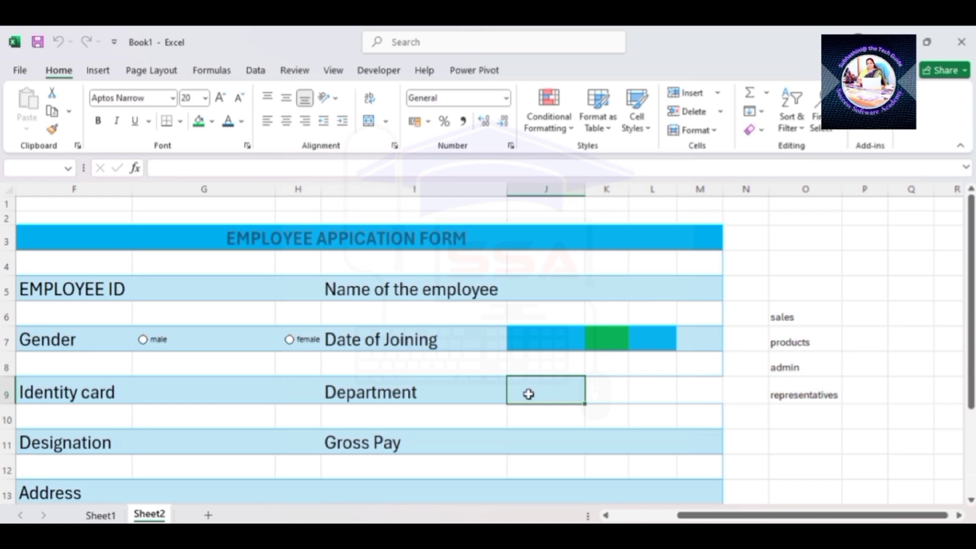
key(alt+d)
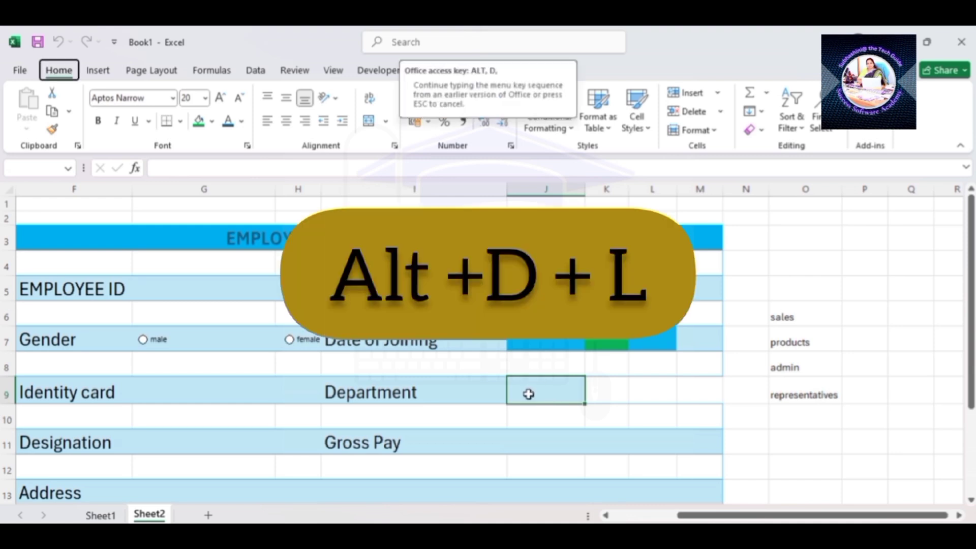
key(l)
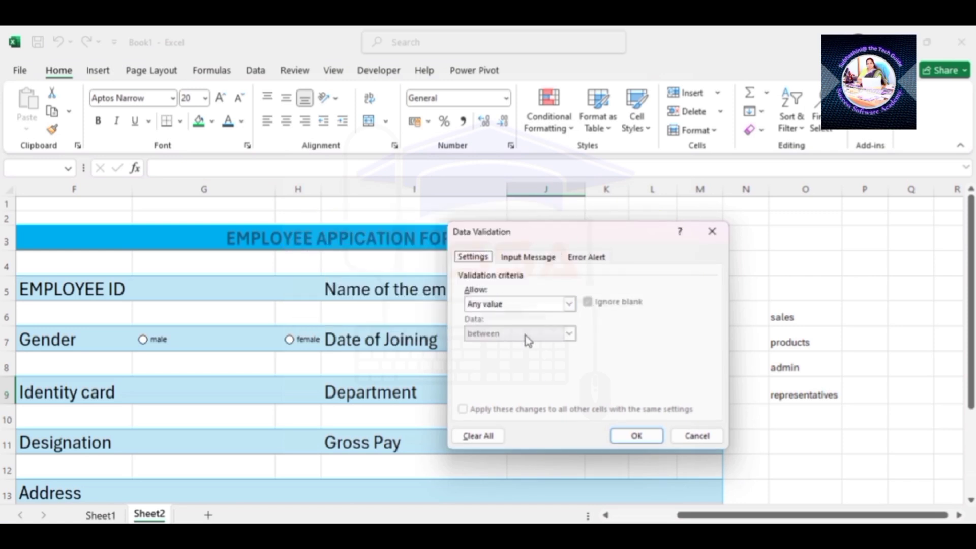
click(570, 305)
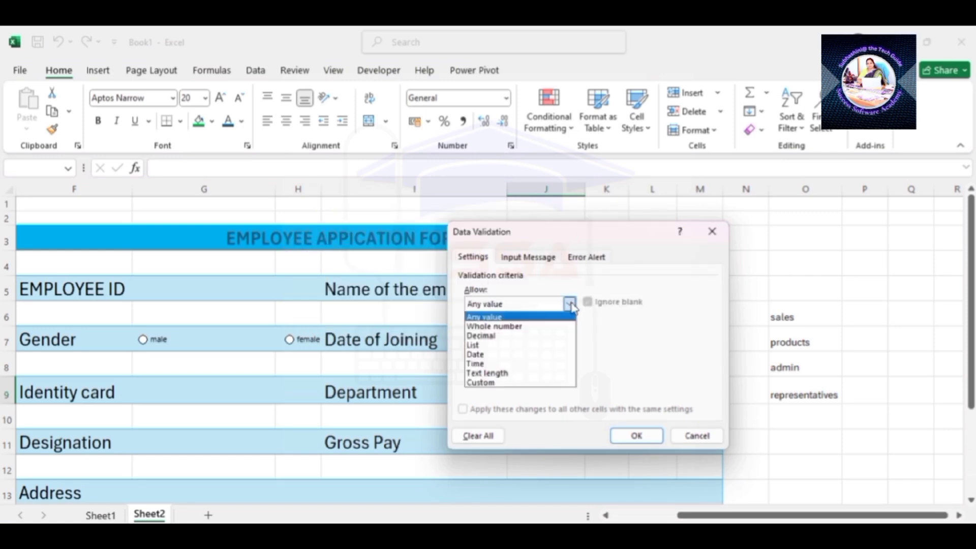
click(488, 346)
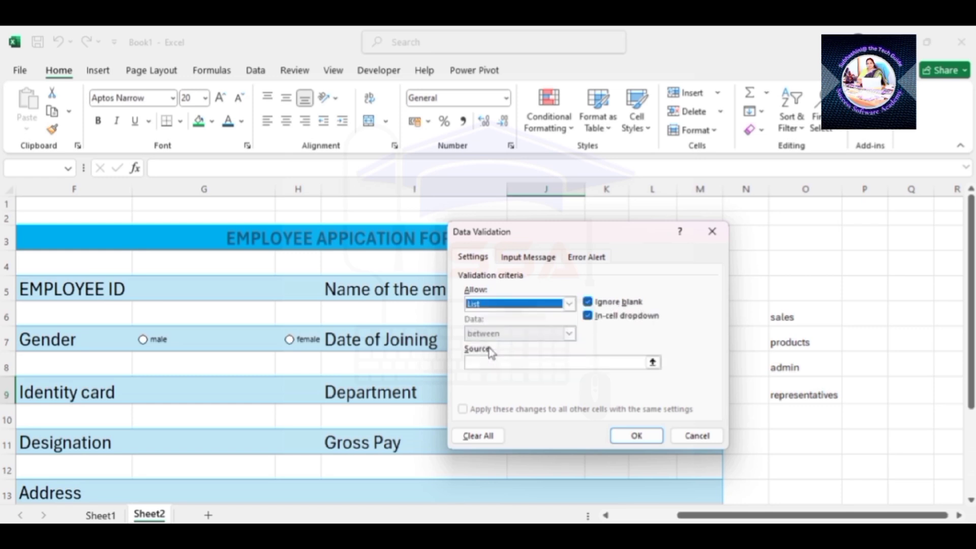
click(538, 362)
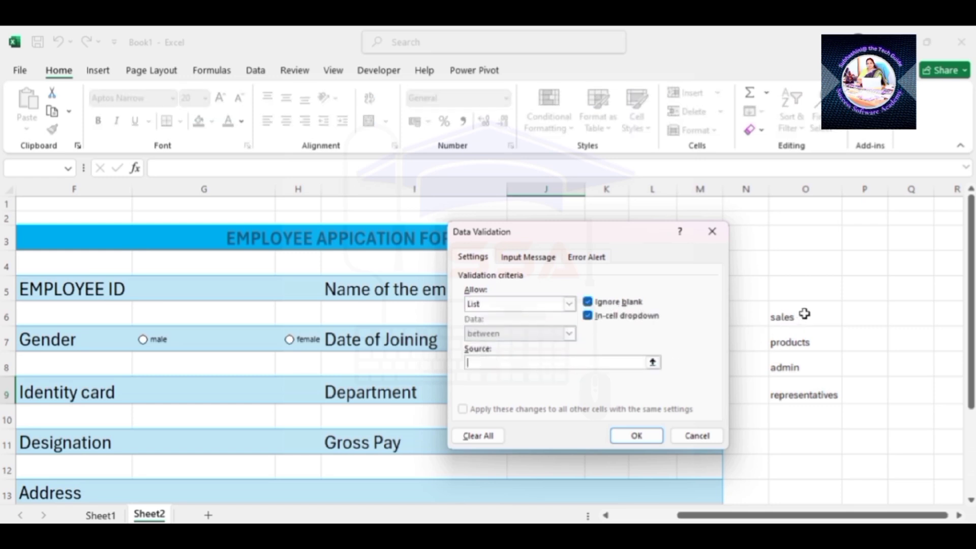
drag(804, 313, 811, 384)
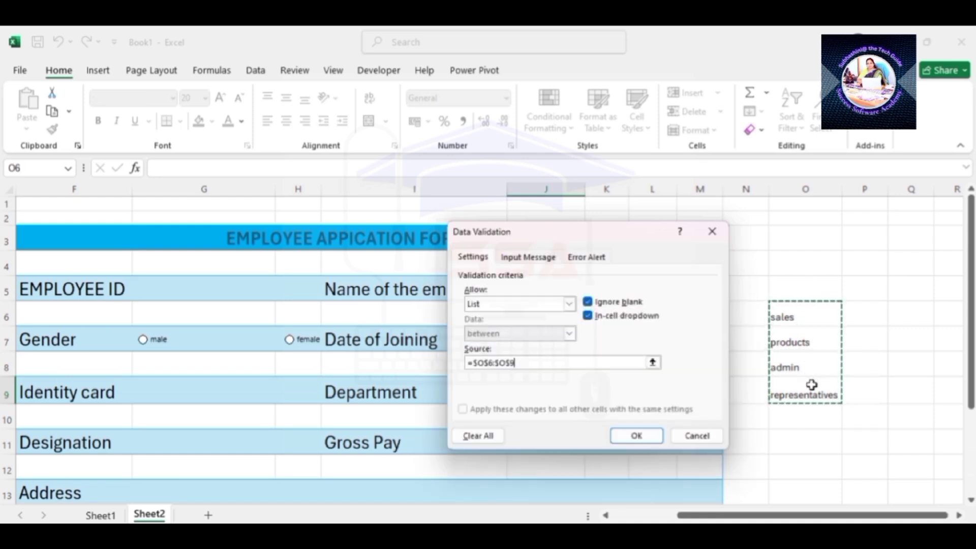
click(651, 438)
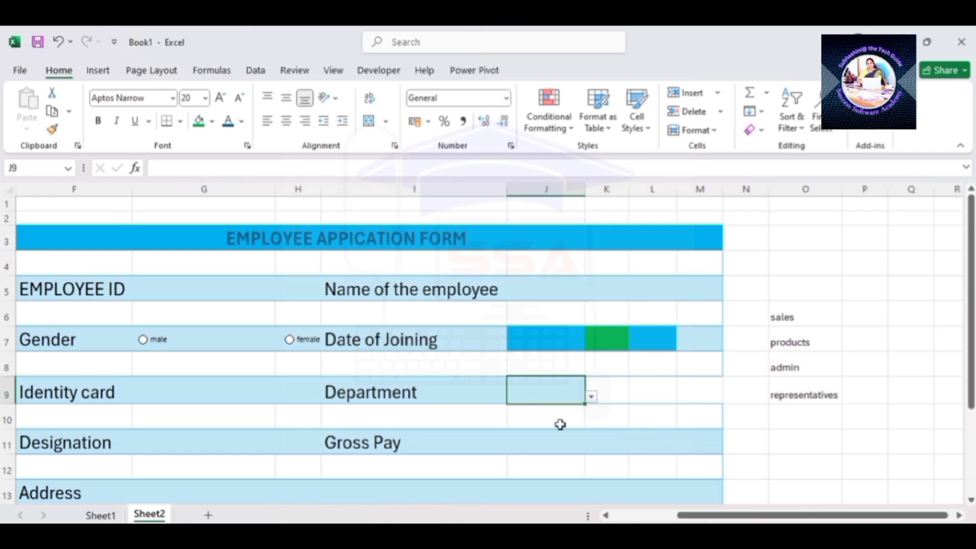
click(592, 399)
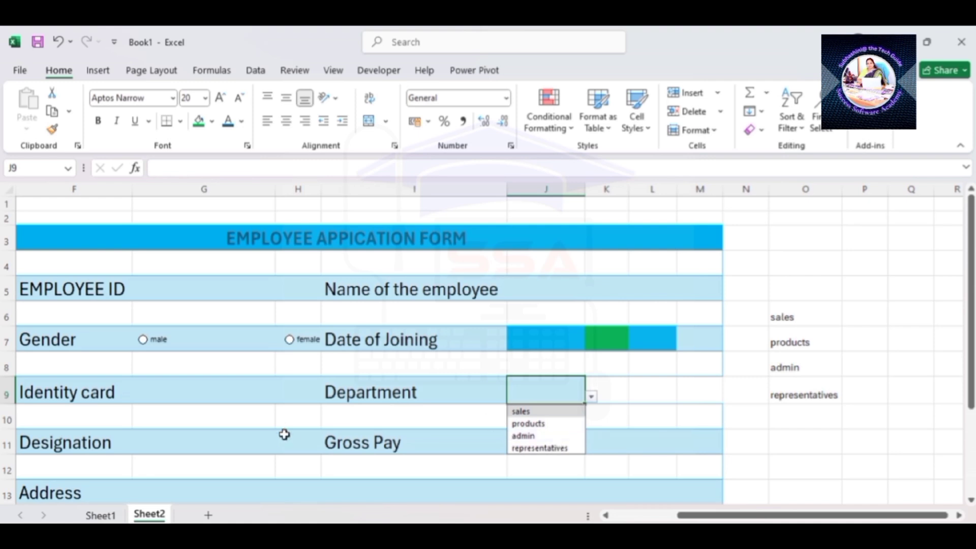
click(221, 442)
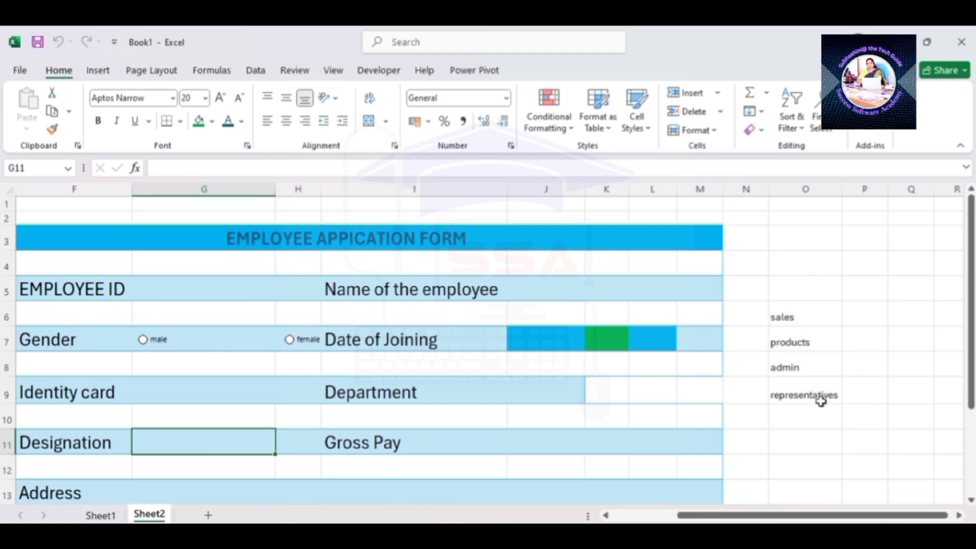
Enter the designation list Manager, produc mangaeg, assoicaties and salespersons in cells P6 to P9, outside the form.
click(867, 310)
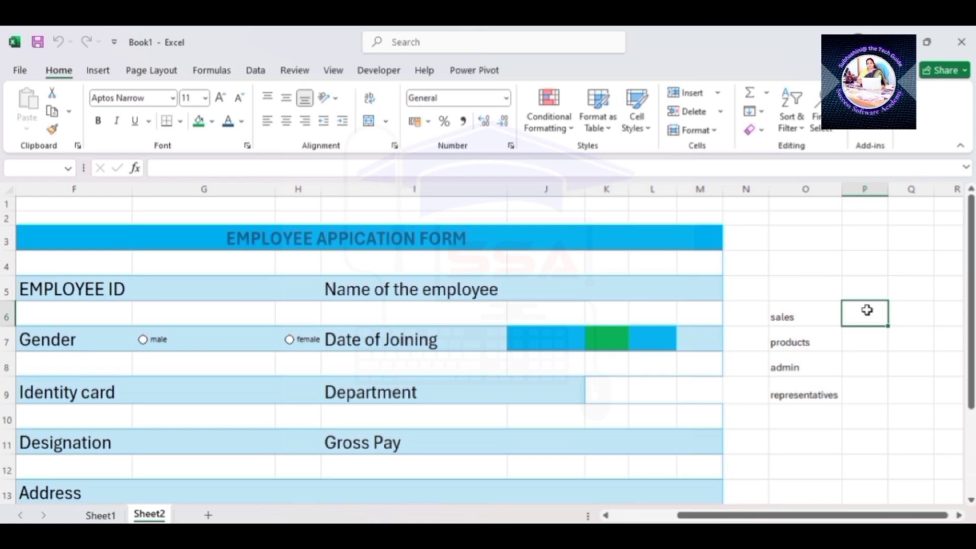
text(Manager)
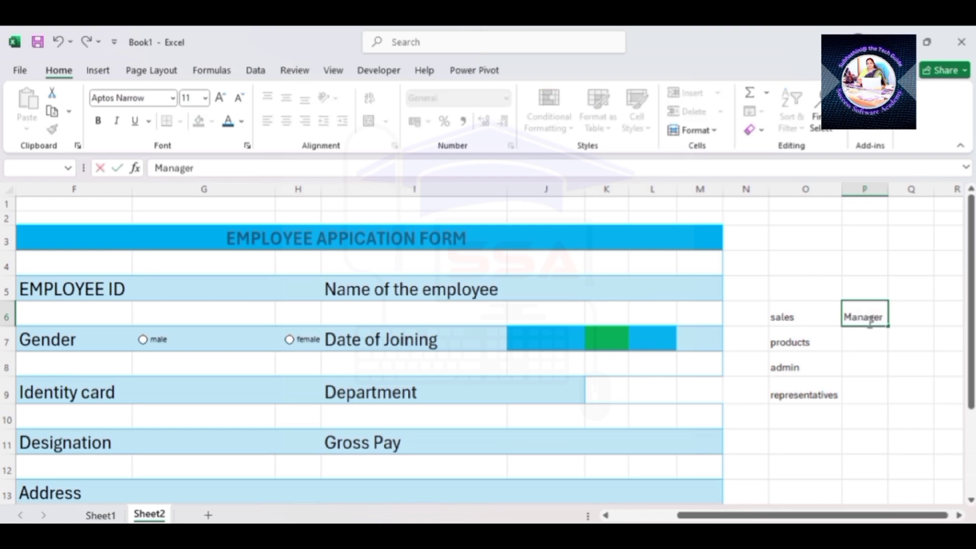
click(868, 338)
text(pr)
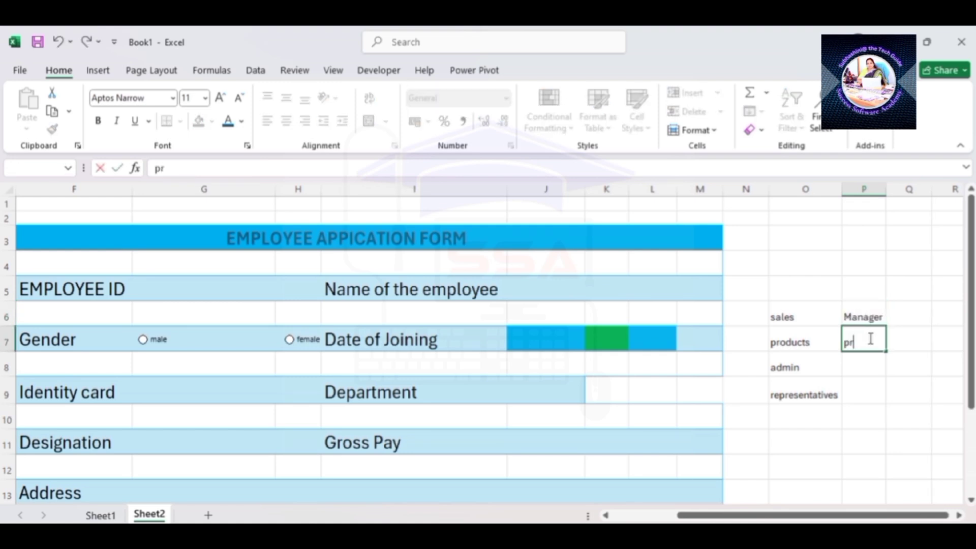
text(oduct mangaeg)
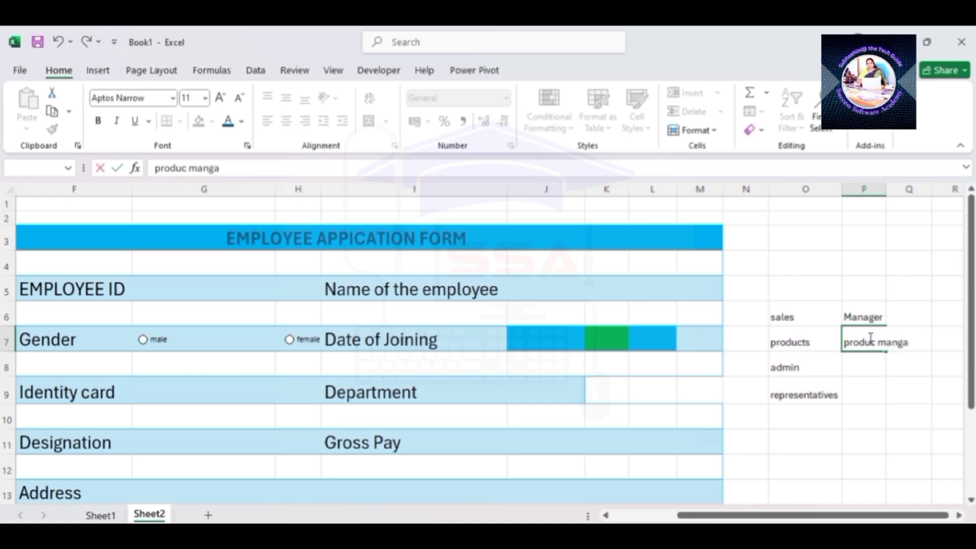
key(Return)
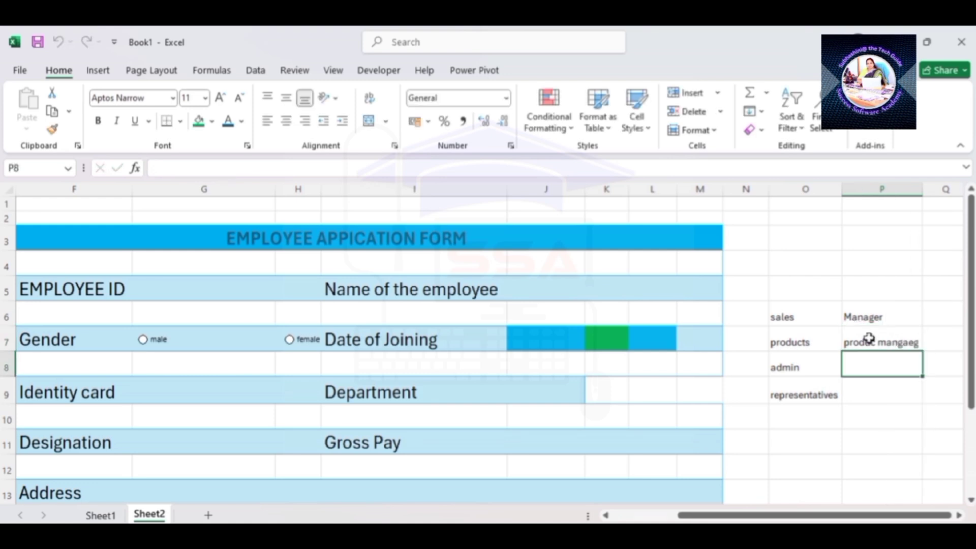
text(assoicaties)
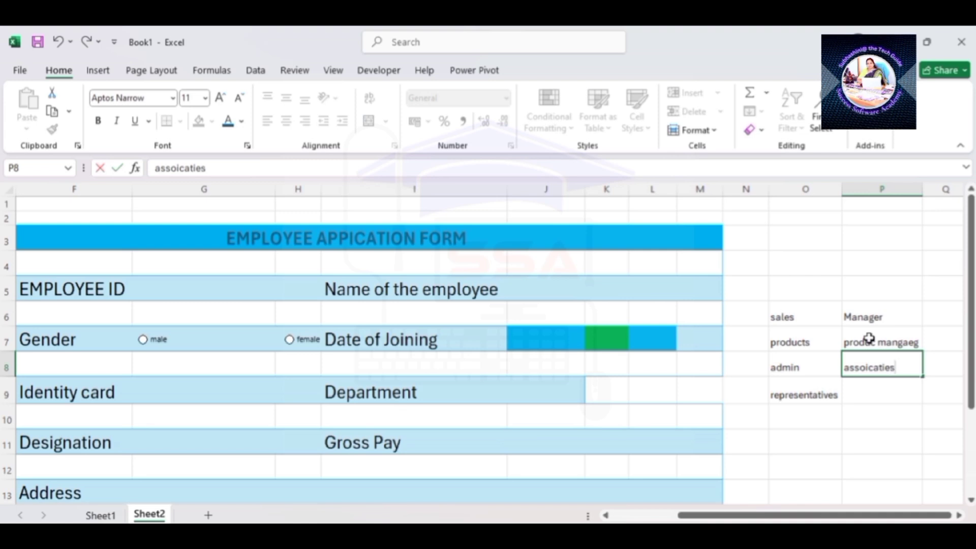
key(Return)
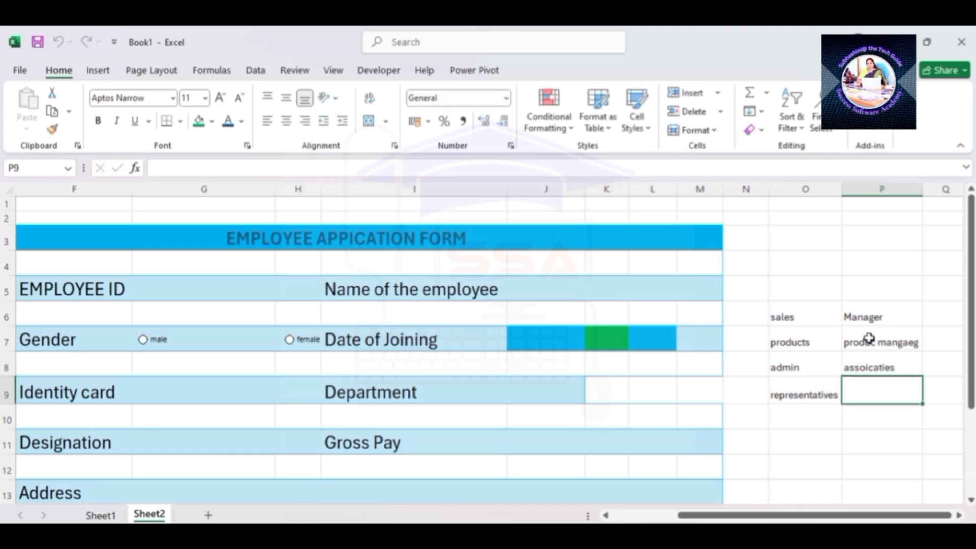
text(sis)
key(BackSpace)
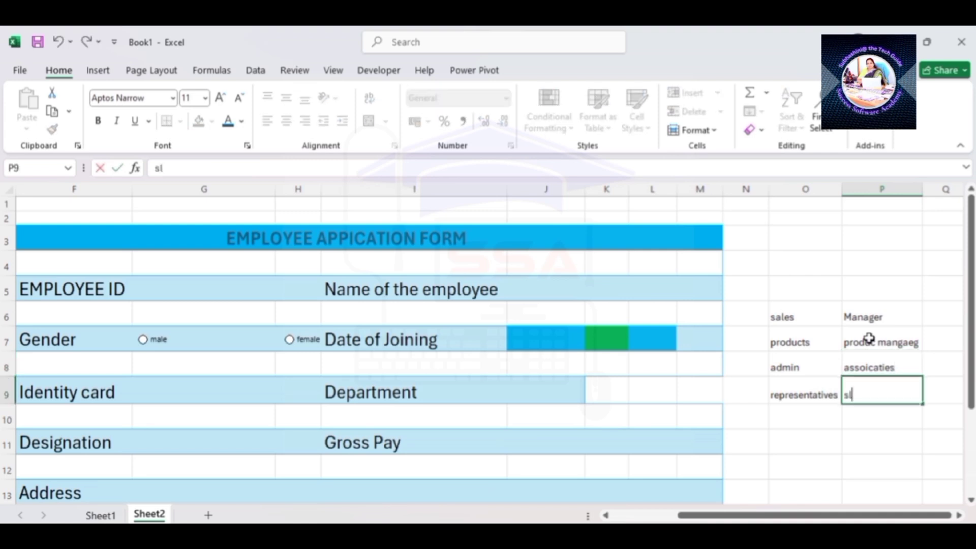
key(BackSpace)
text(alespersons)
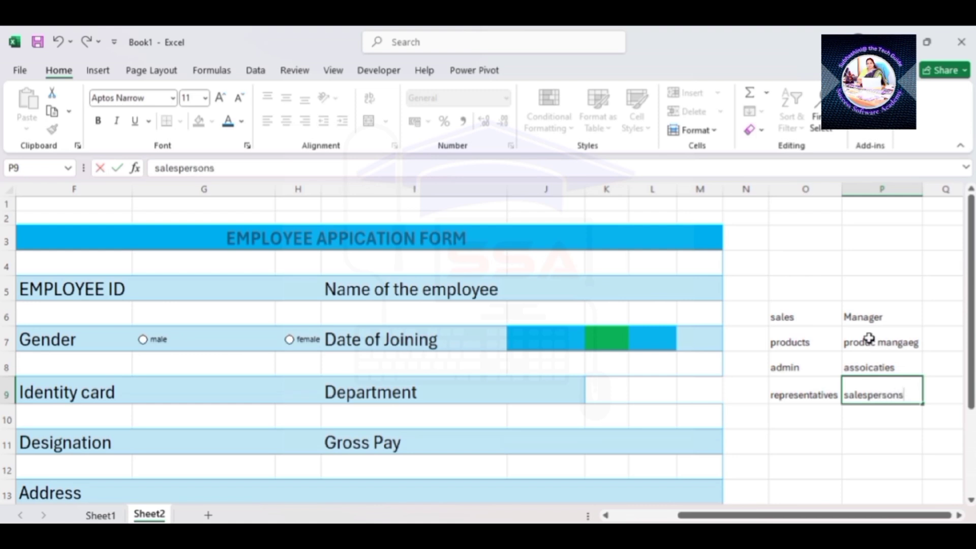
click(926, 446)
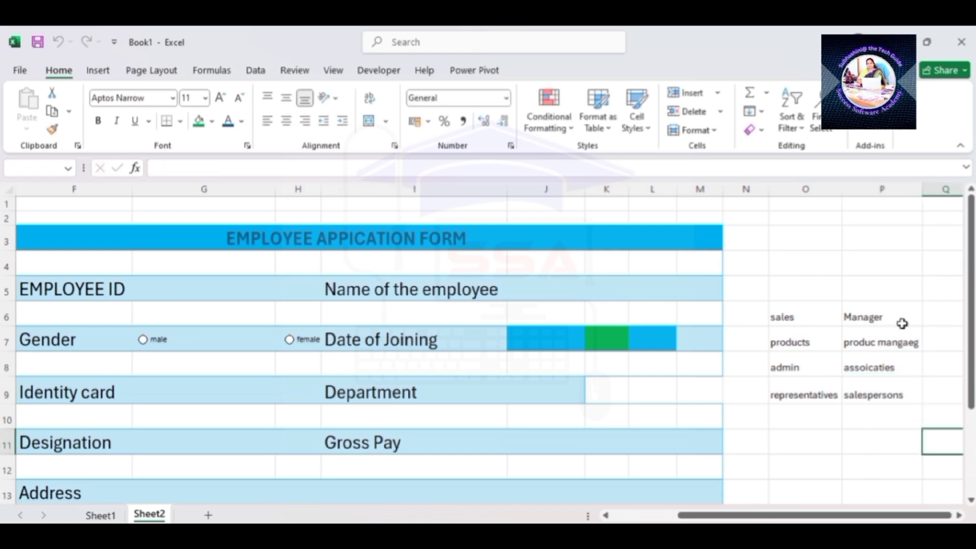
Set up list data validation for G11 beside Designation, with P6:P9 as the source.
click(193, 443)
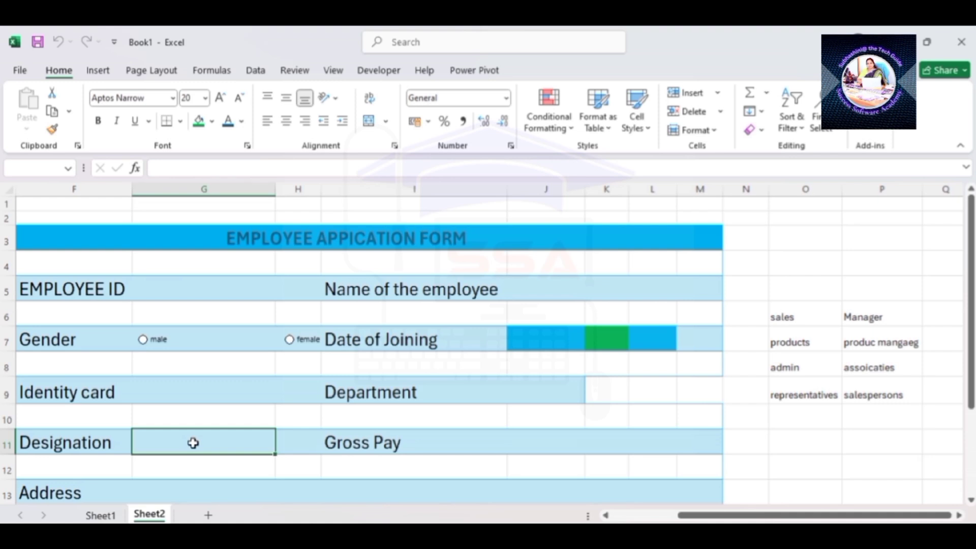
key(alt+d)
key(l)
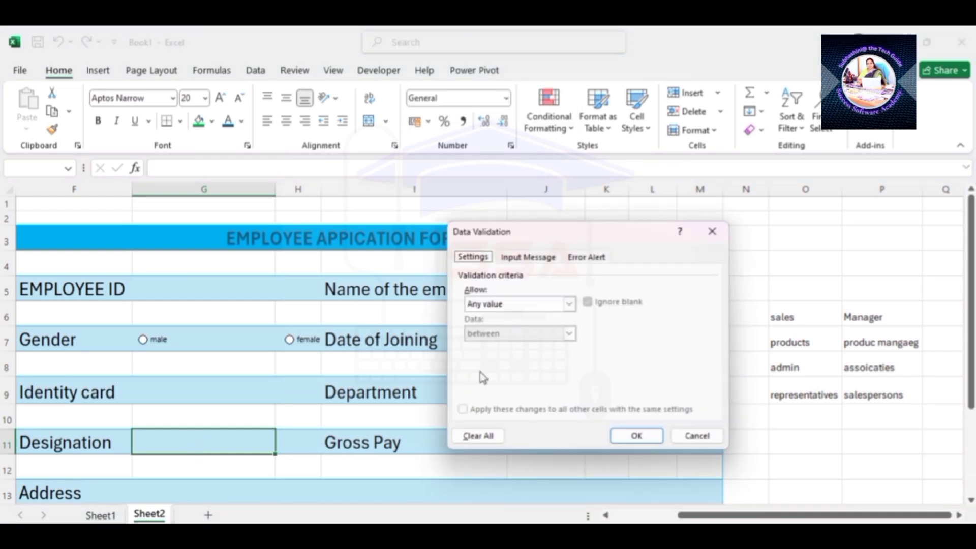
drag(580, 233, 466, 314)
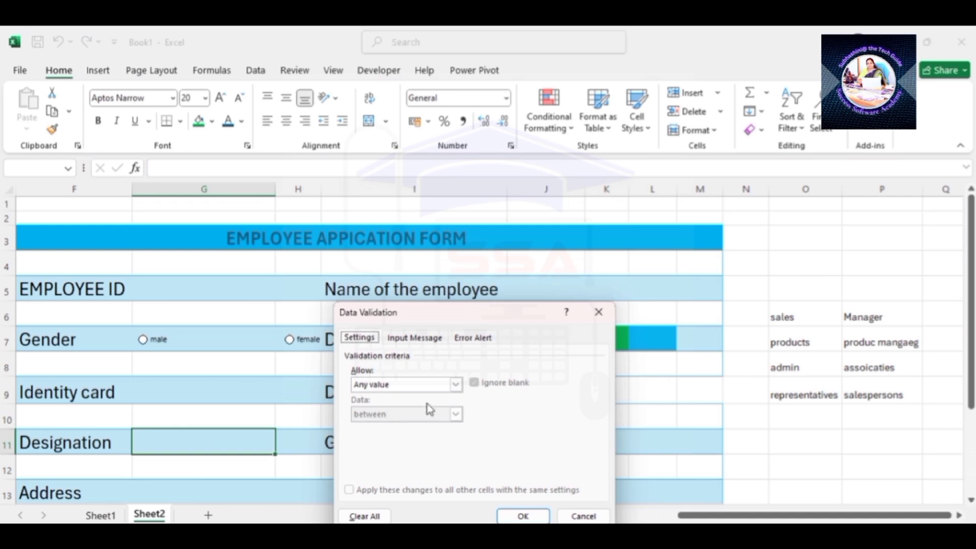
click(455, 384)
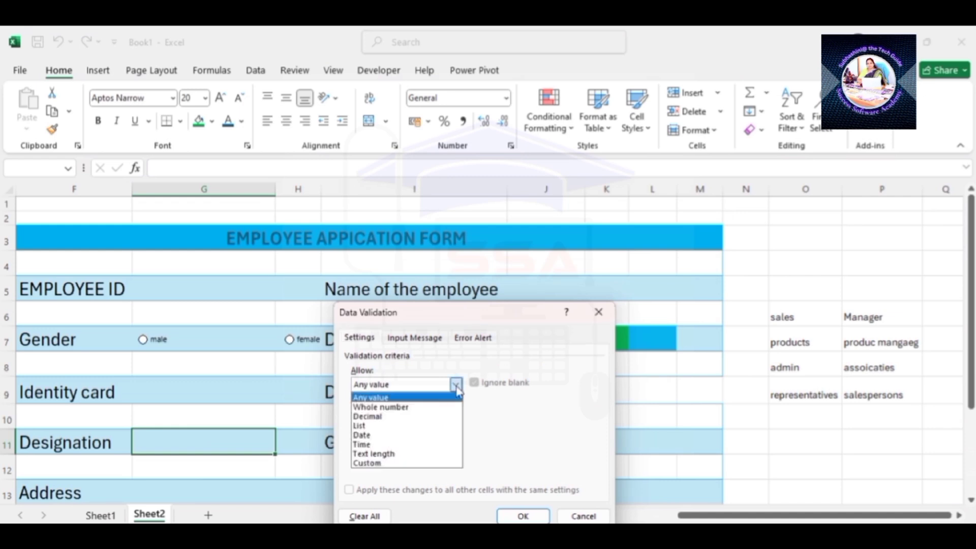
click(384, 427)
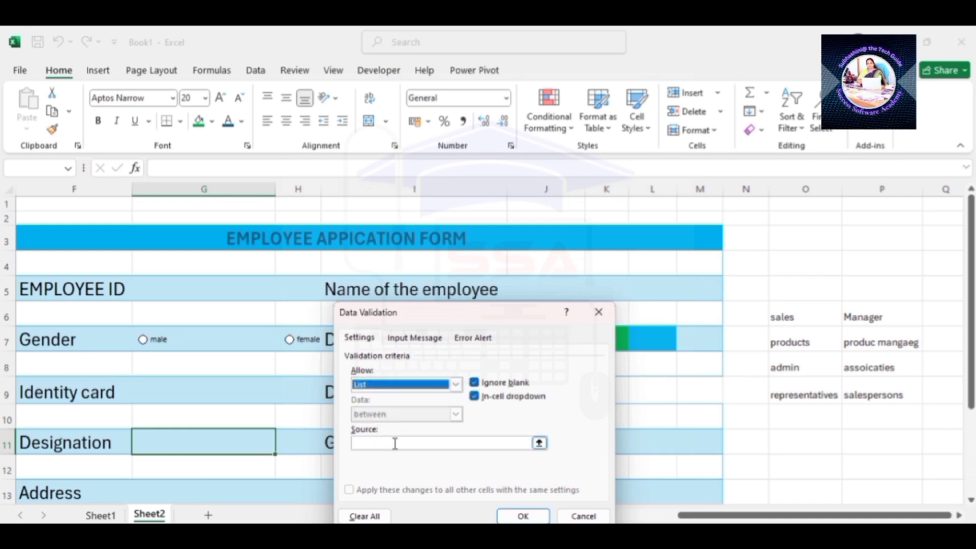
click(396, 443)
drag(882, 317, 883, 389)
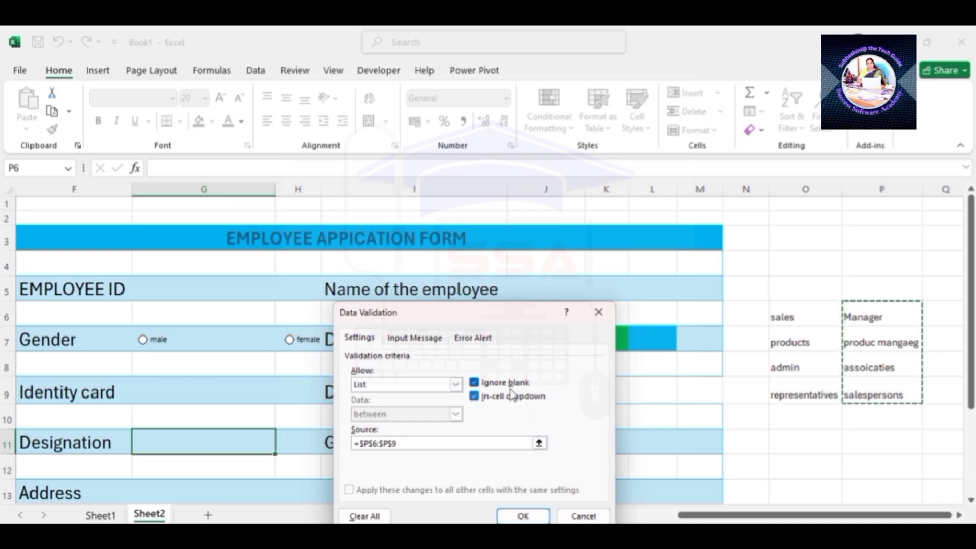
Give the Designation validation a Warning error alert titled "message" with the text "select enly from drop down list box", and apply the validation.
click(482, 339)
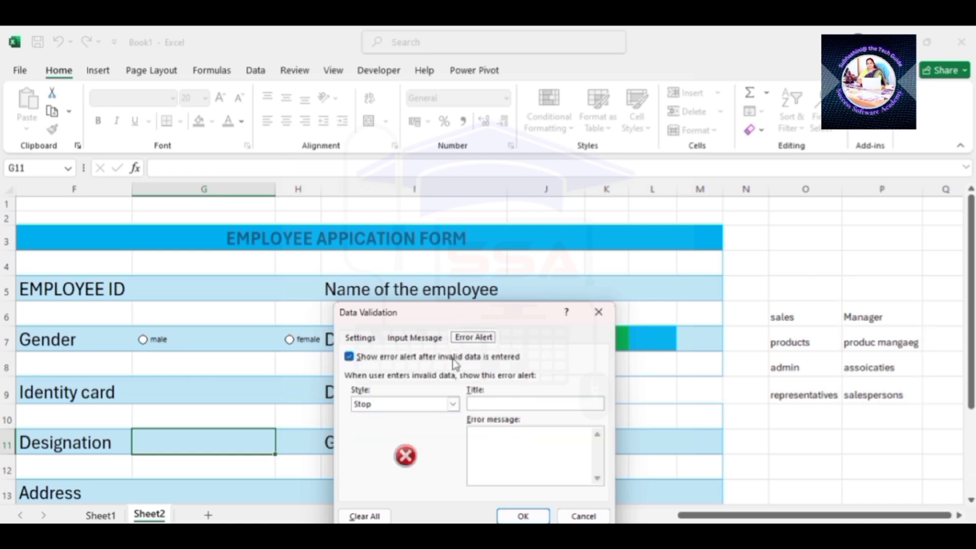
click(453, 404)
click(422, 427)
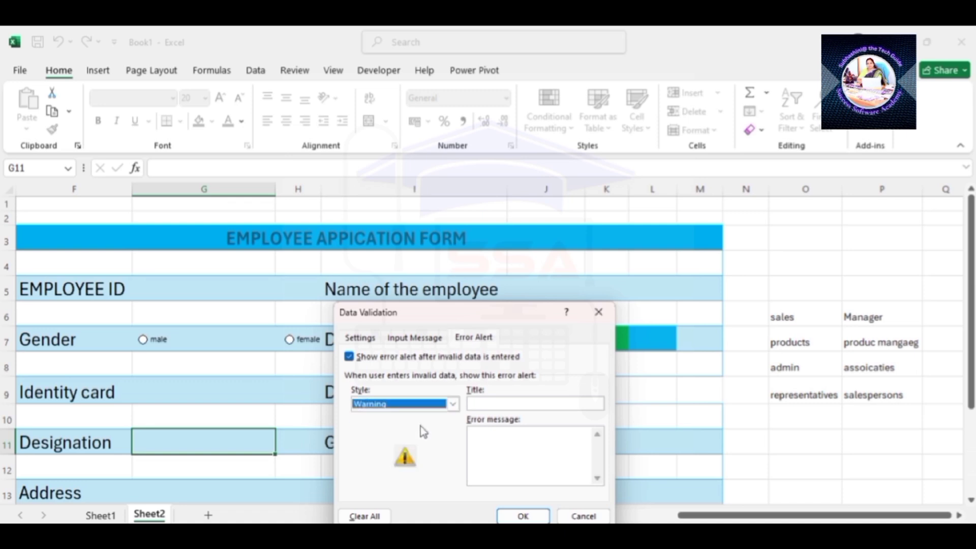
click(493, 404)
text(message)
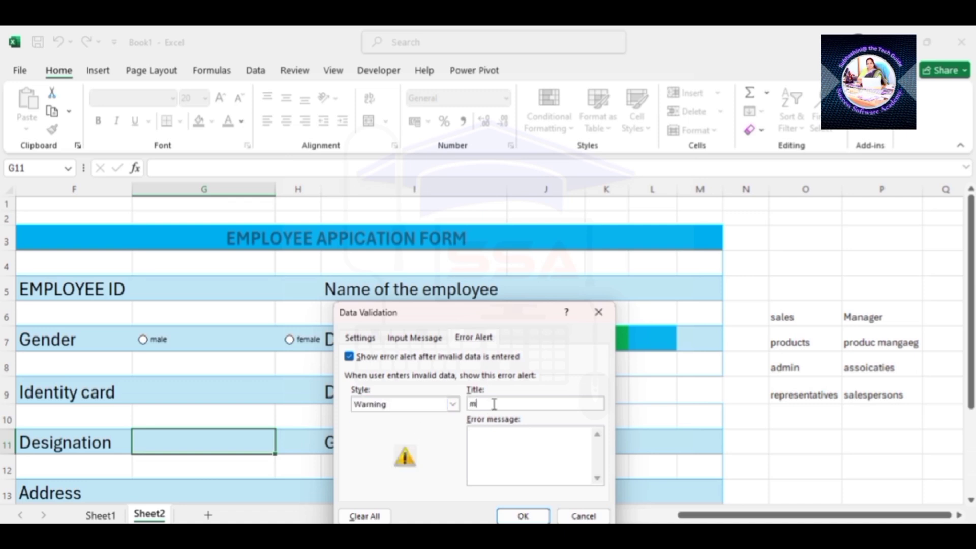
click(496, 438)
text(slec)
key(BackSpace)
key(BackSpace)
key(BackSpace)
text(le)
key(BackSpace)
key(BackSpace)
text(elect enly fom)
key(BackSpace)
key(BackSpace)
text(rom drop down list )
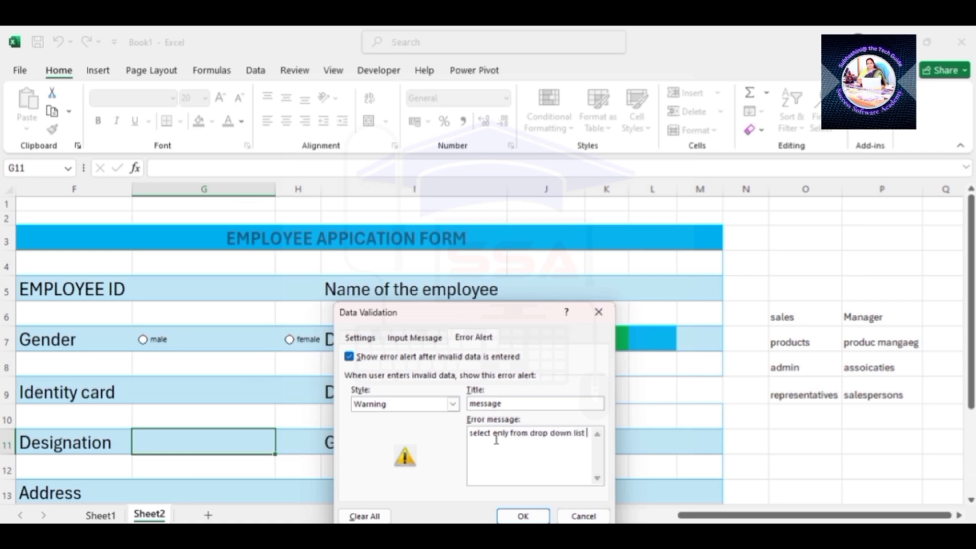
text(box)
click(522, 516)
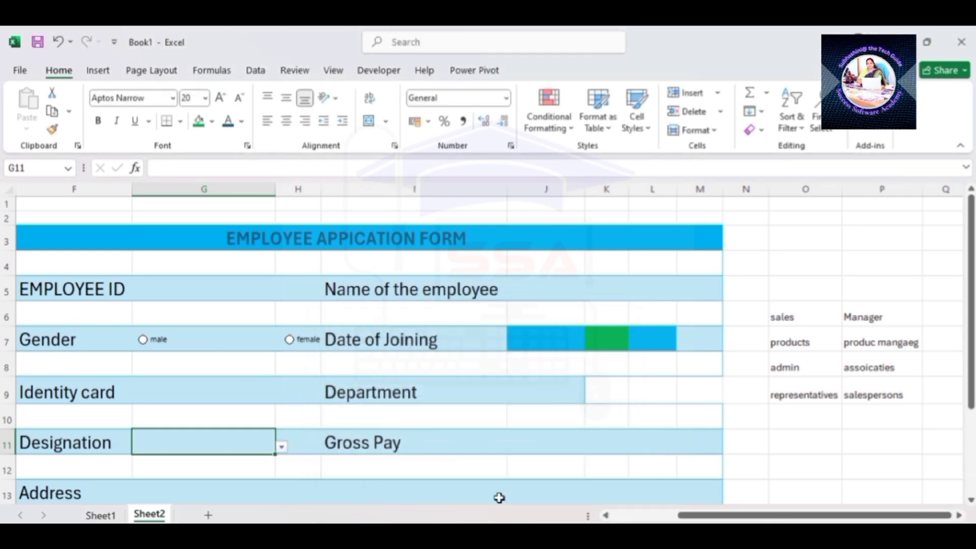
Try the Designation dropdown in G11 with "produc mangaeg", and change the selection to "assoicaties".
click(281, 447)
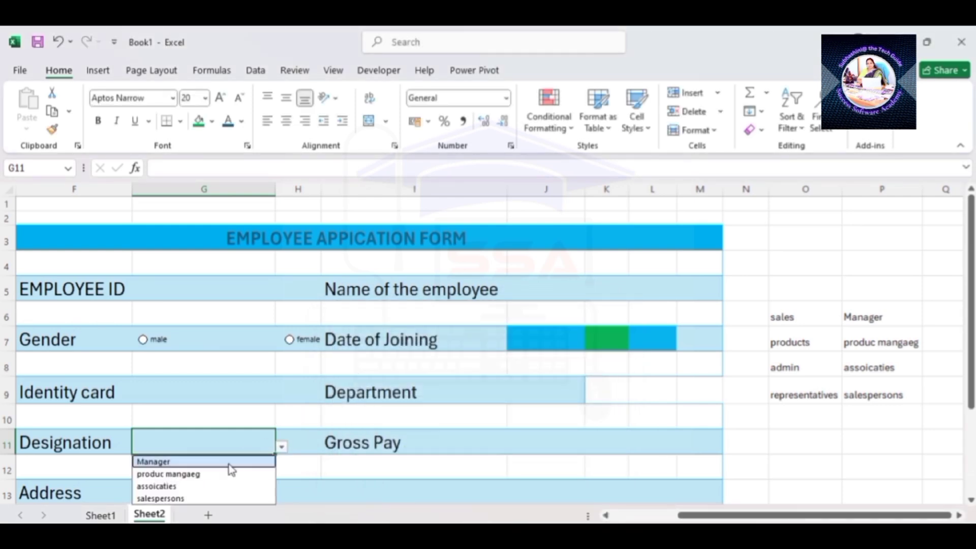
click(216, 473)
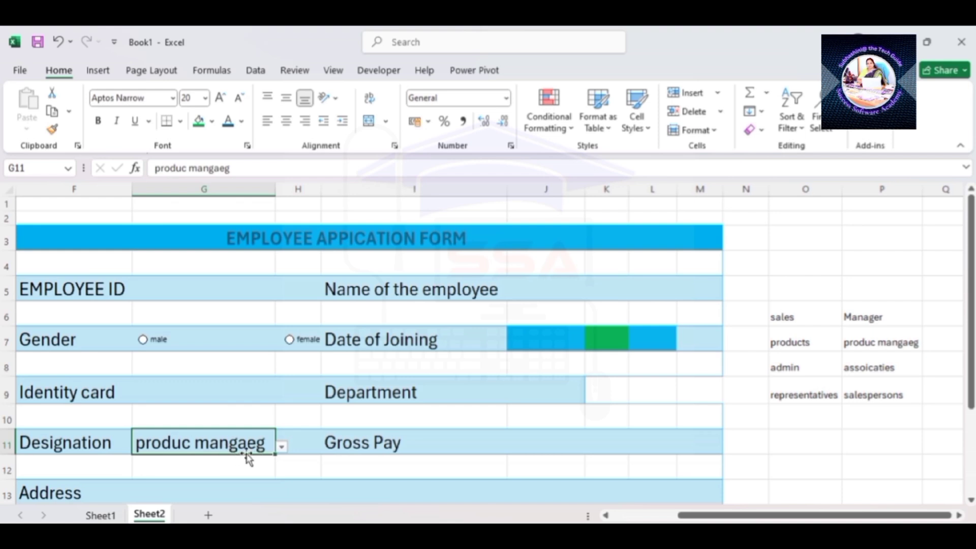
click(282, 449)
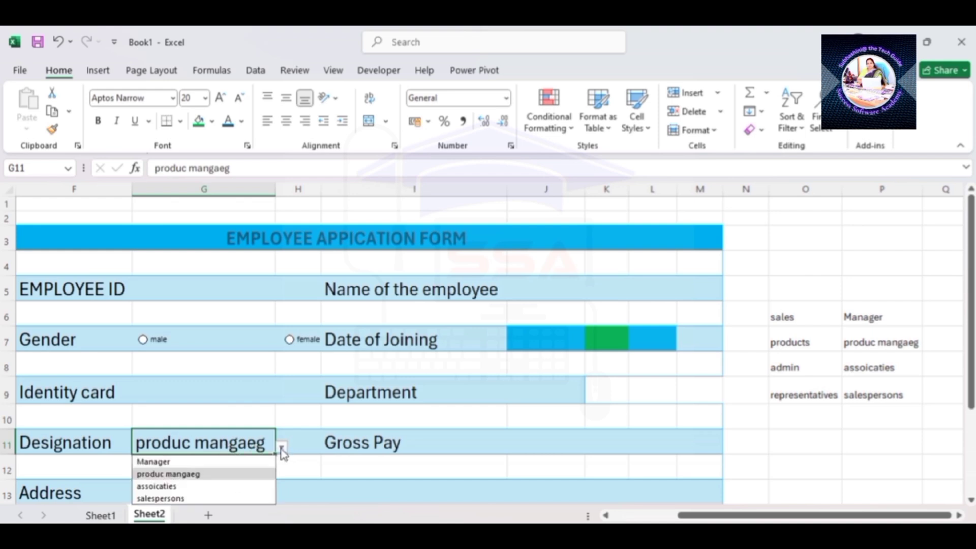
click(243, 486)
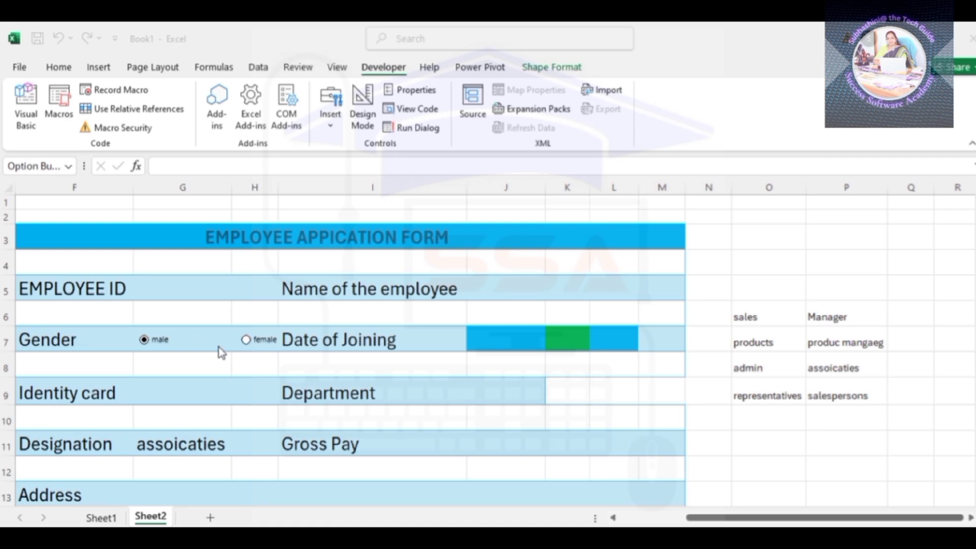
click(163, 340)
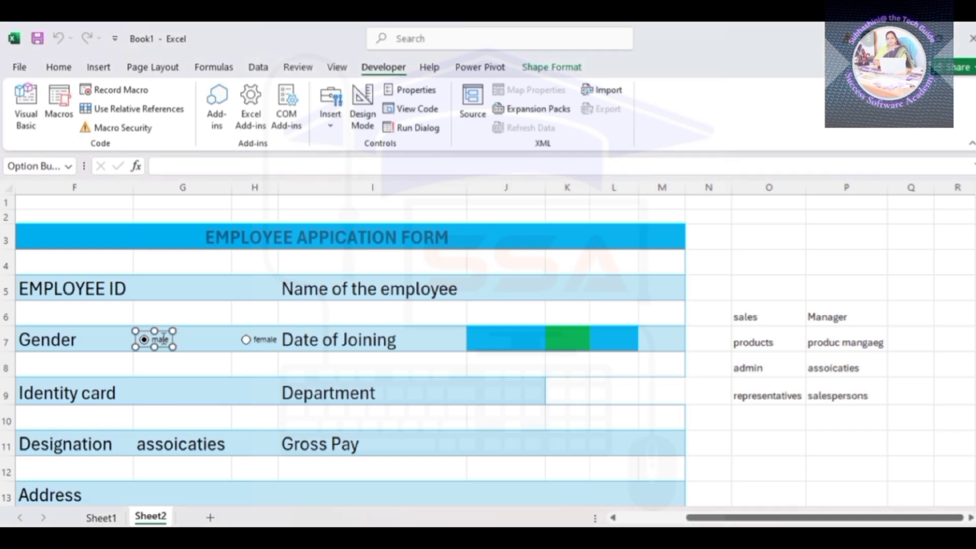
right_click(164, 340)
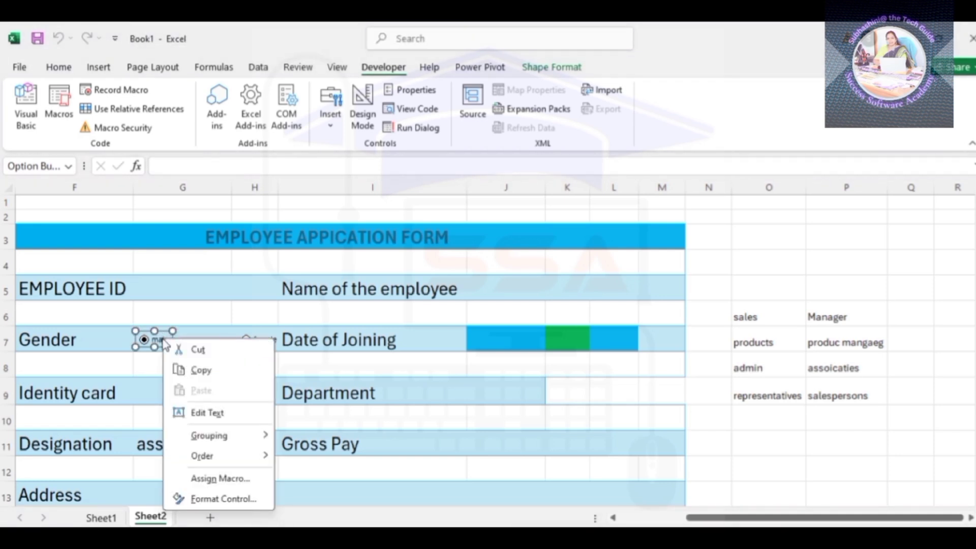
click(213, 321)
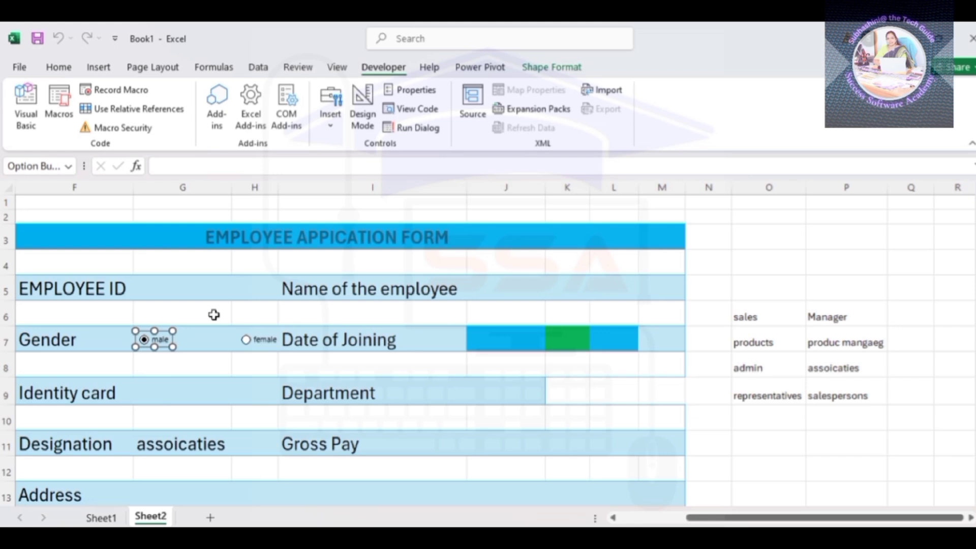
click(204, 340)
right_click(204, 339)
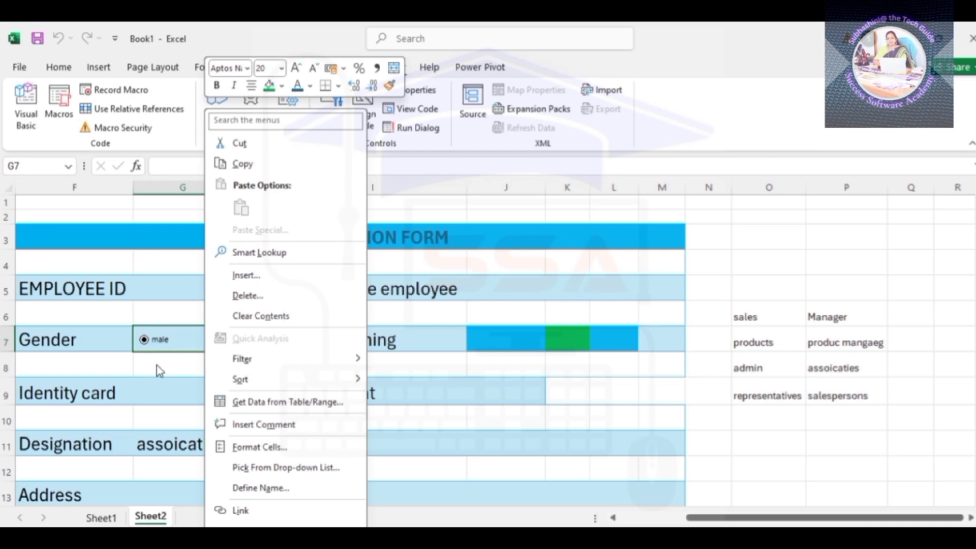
key(Escape)
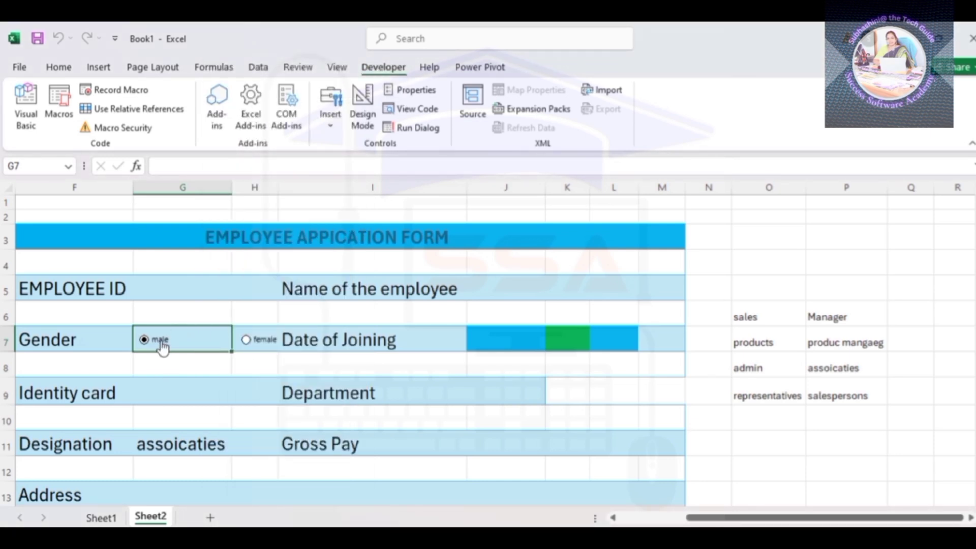
Link the male option button in the Gender row to cell G1 through its Format Control settings.
right_click(159, 346)
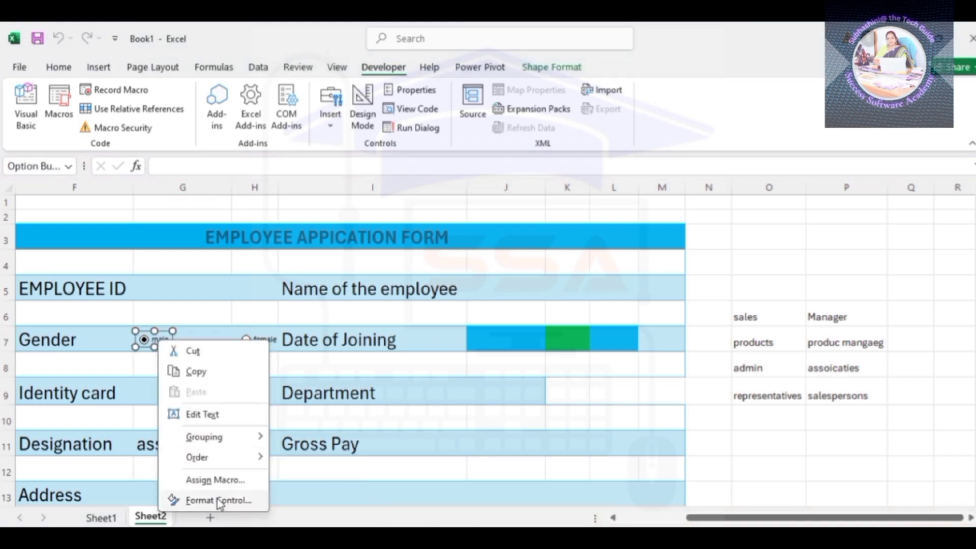
click(218, 500)
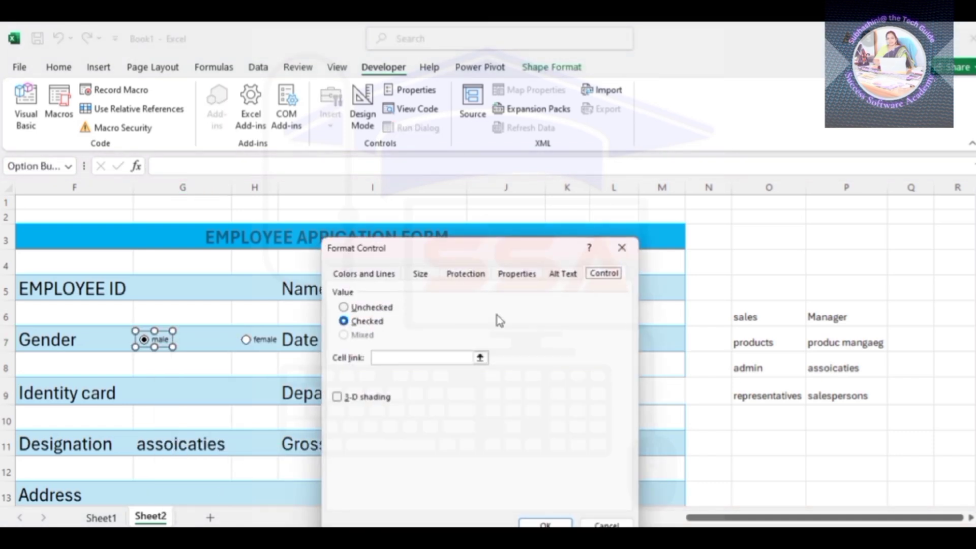
drag(492, 254, 384, 206)
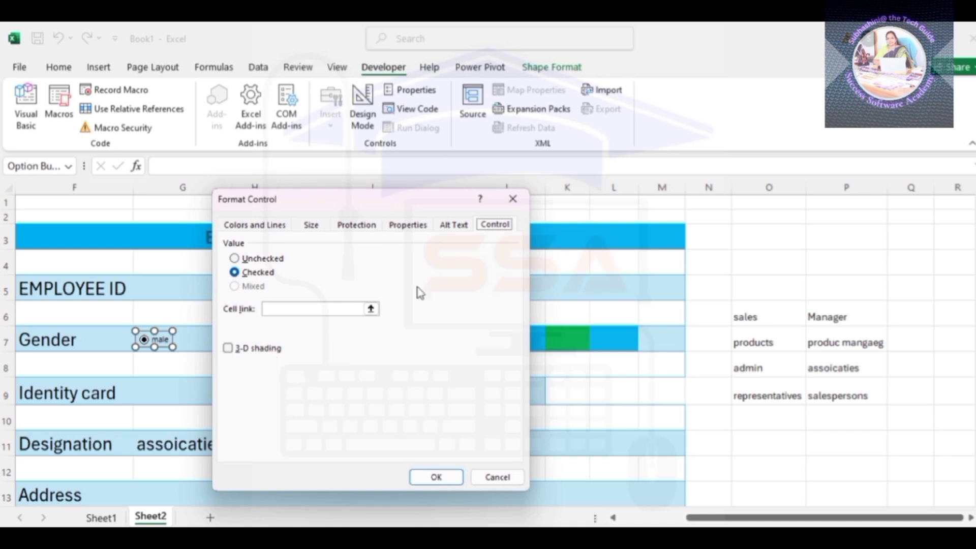
click(283, 311)
click(183, 205)
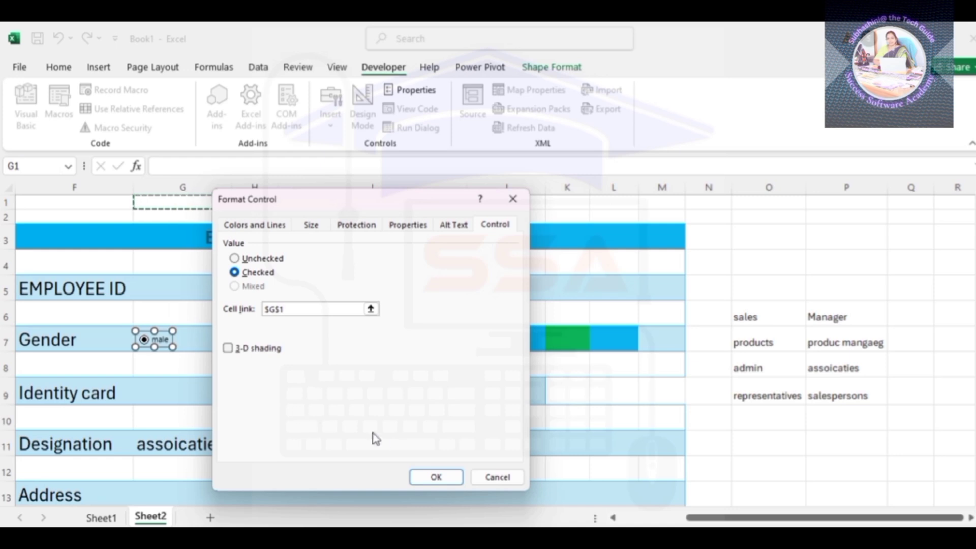
click(433, 475)
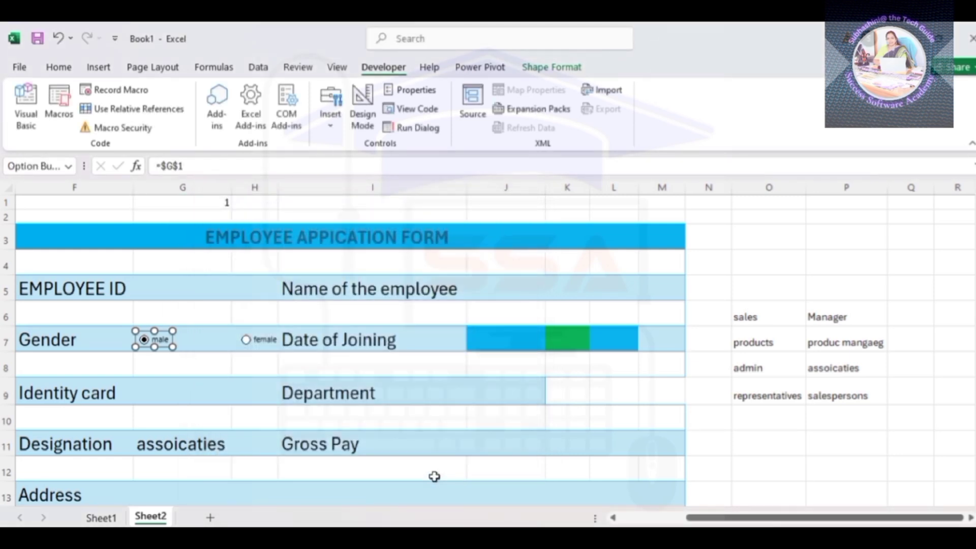
Check the cell link in the female option button's Format Control settings, and test switching between male and female.
click(260, 347)
right_click(261, 347)
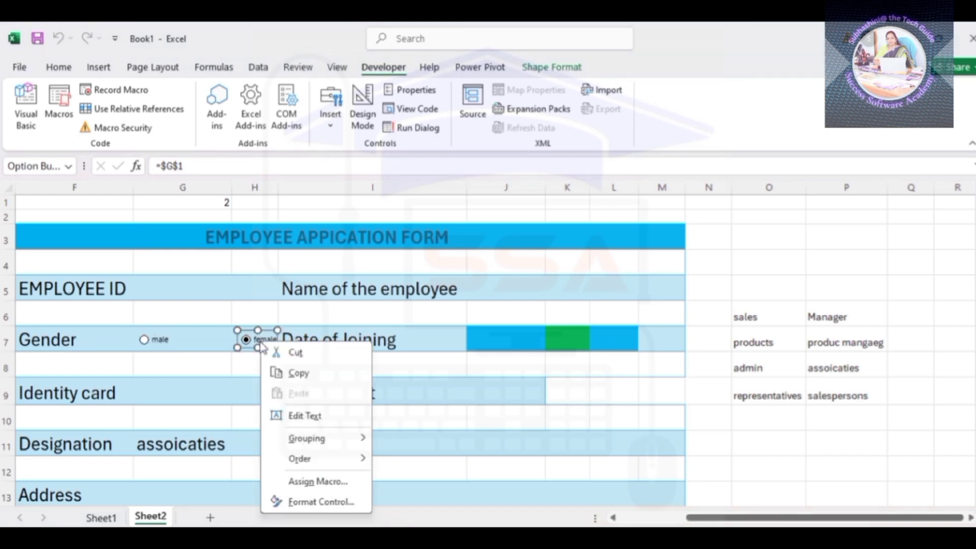
click(319, 503)
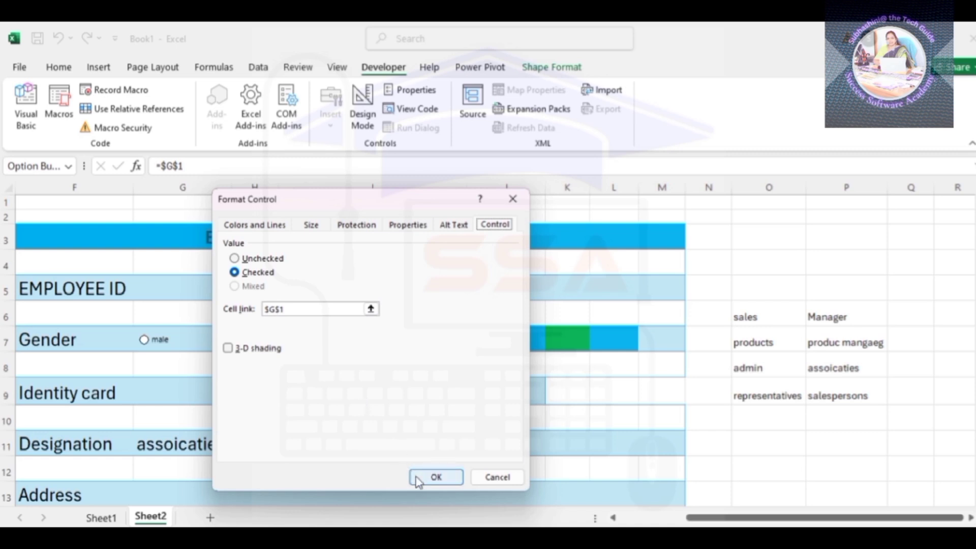
click(436, 477)
click(217, 416)
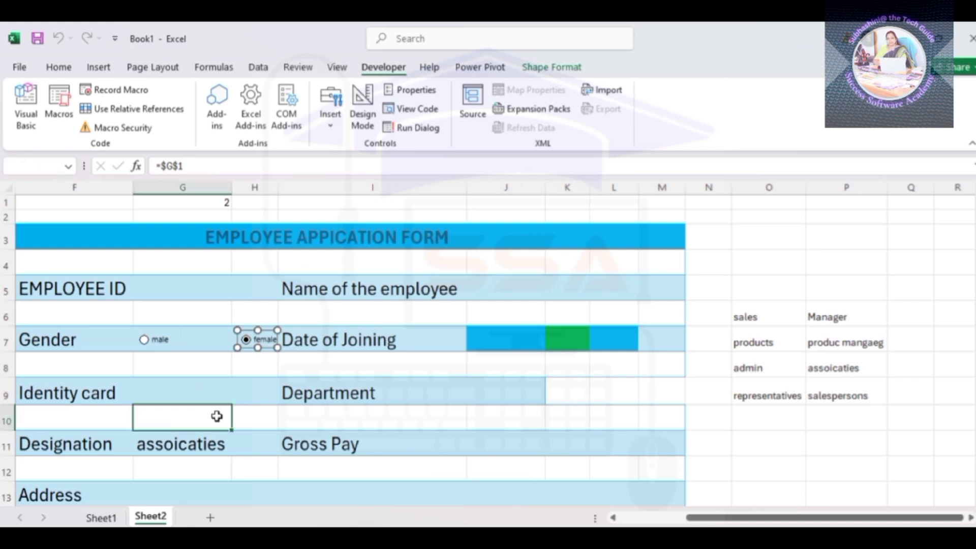
click(217, 416)
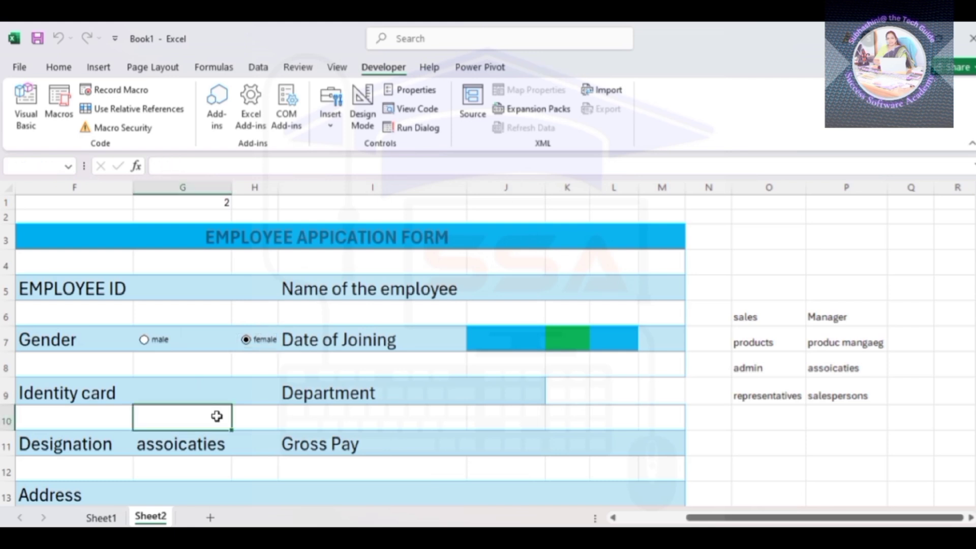
click(144, 341)
click(246, 342)
Format the option buttons' linked cell G1 with a green fill and font size 20.
click(226, 203)
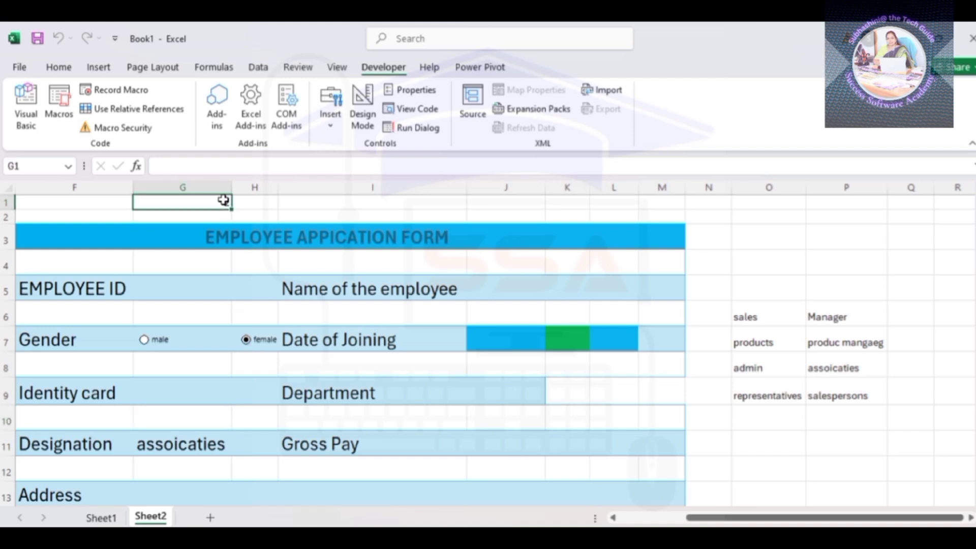
click(58, 67)
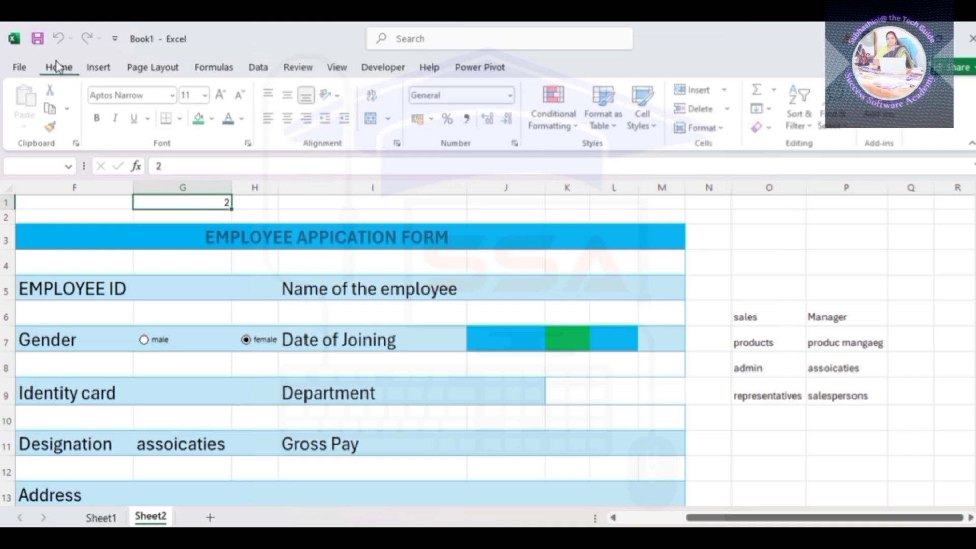
click(207, 127)
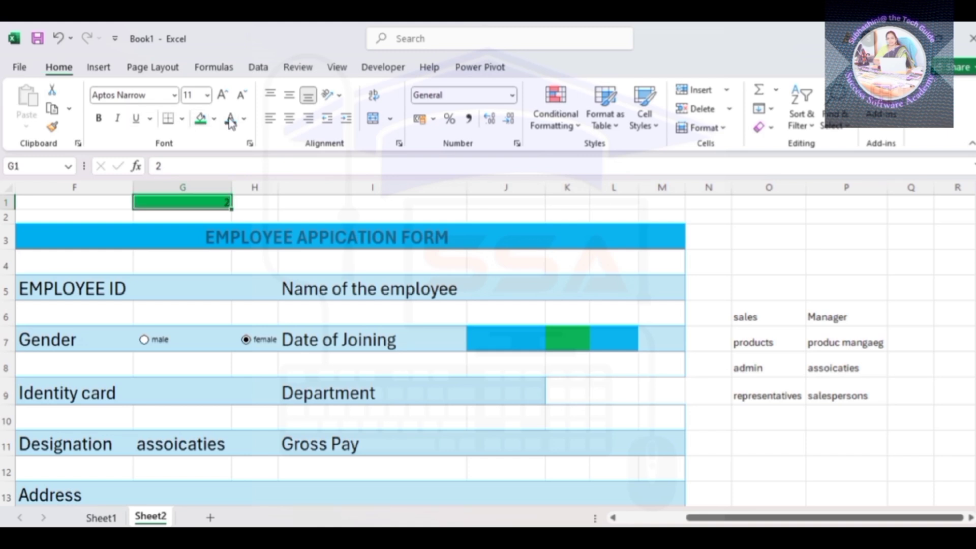
click(209, 96)
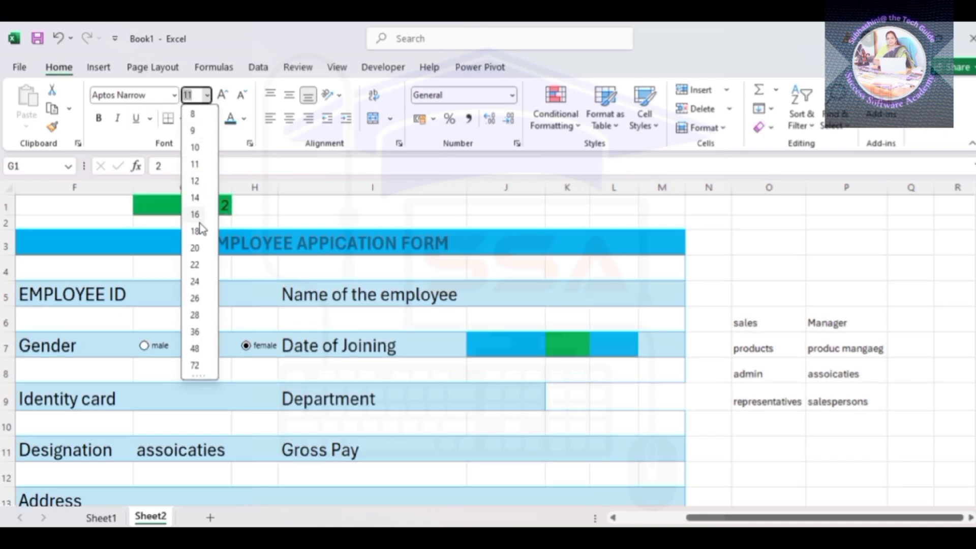
click(199, 253)
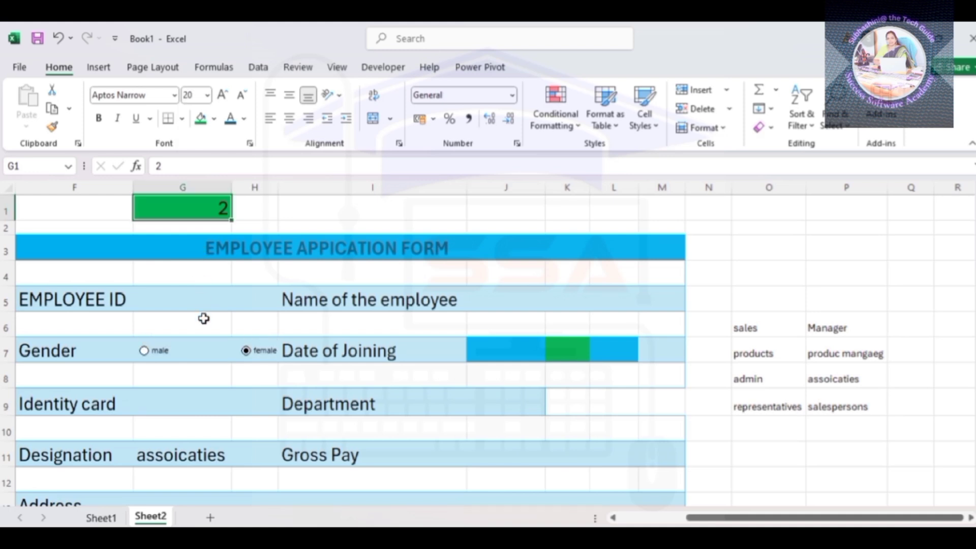
Switch Gender between male and female twice to test the linked cell G1, ending on female.
click(195, 335)
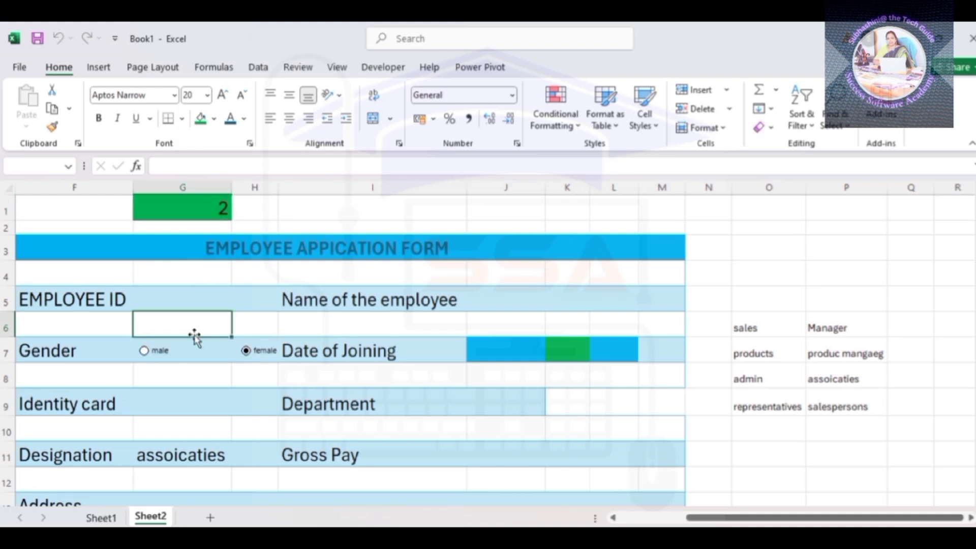
click(146, 355)
click(253, 362)
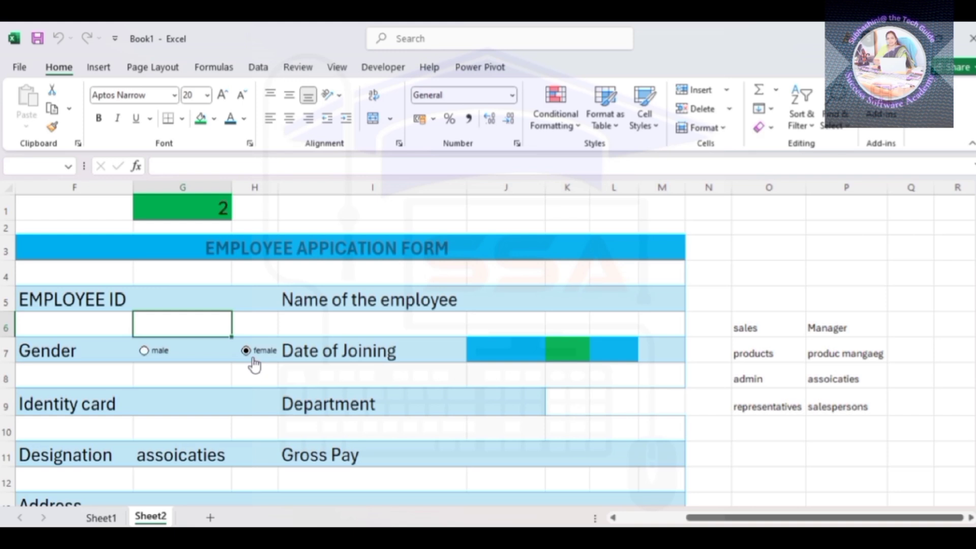
click(162, 363)
click(250, 363)
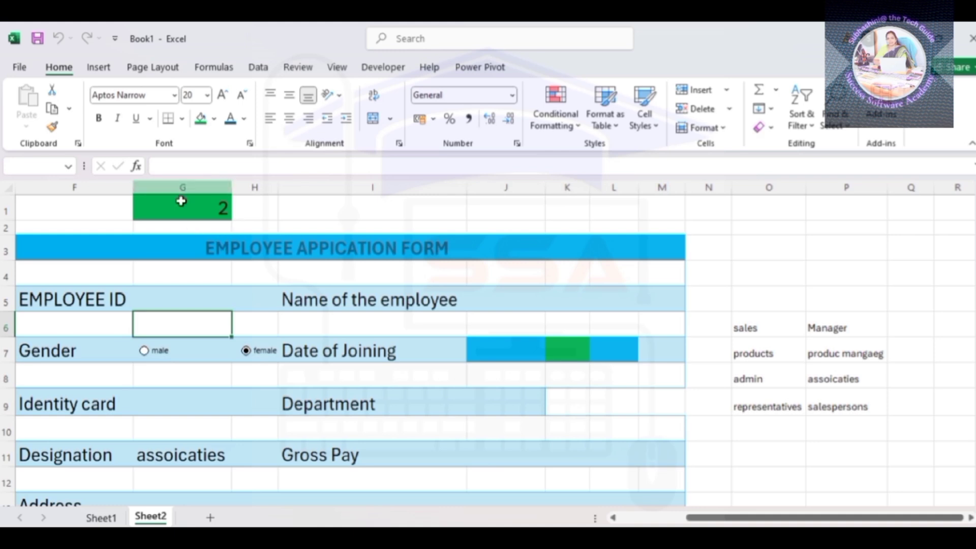
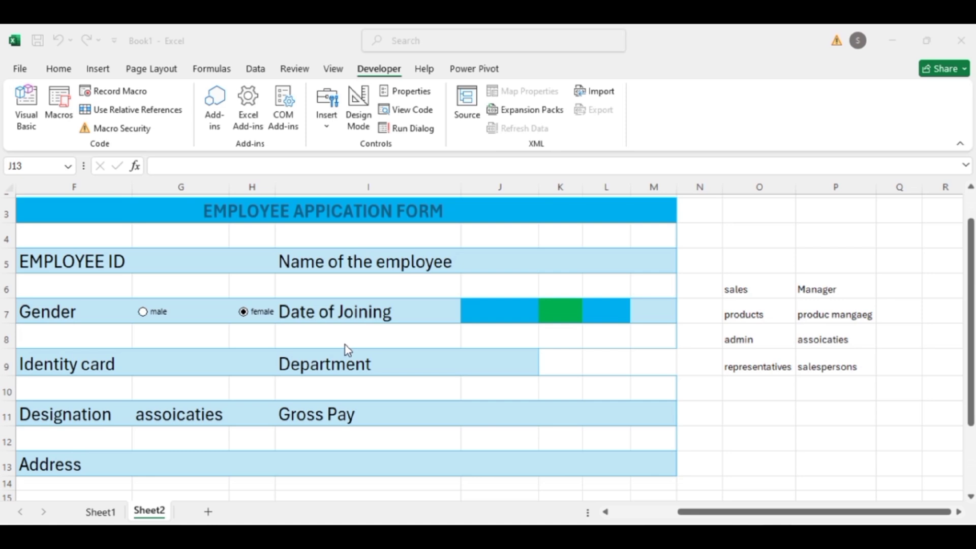
Set up data validation for G5 beside EMPLOYEE ID, allowing whole numbers between 0 and 1000.
click(190, 262)
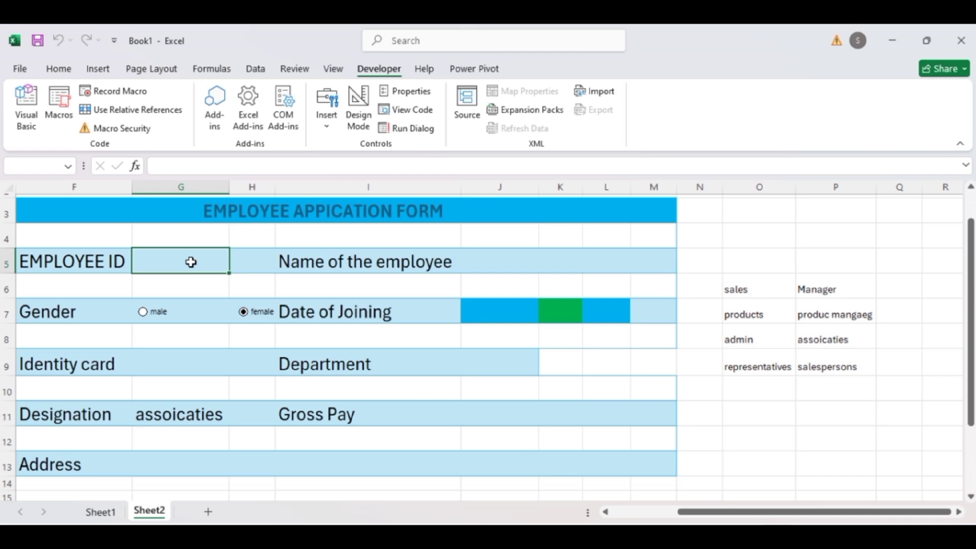
key(alt+d)
key(l)
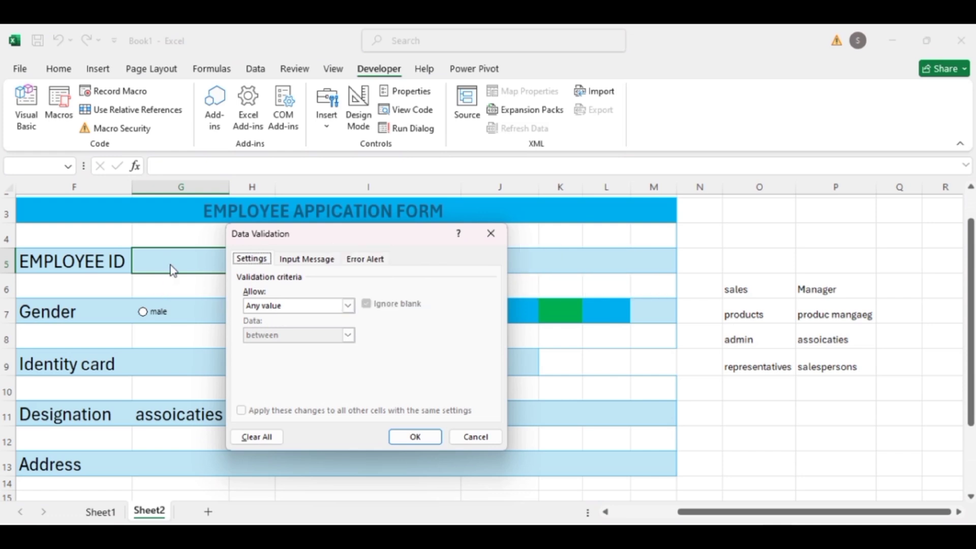
click(348, 306)
click(332, 331)
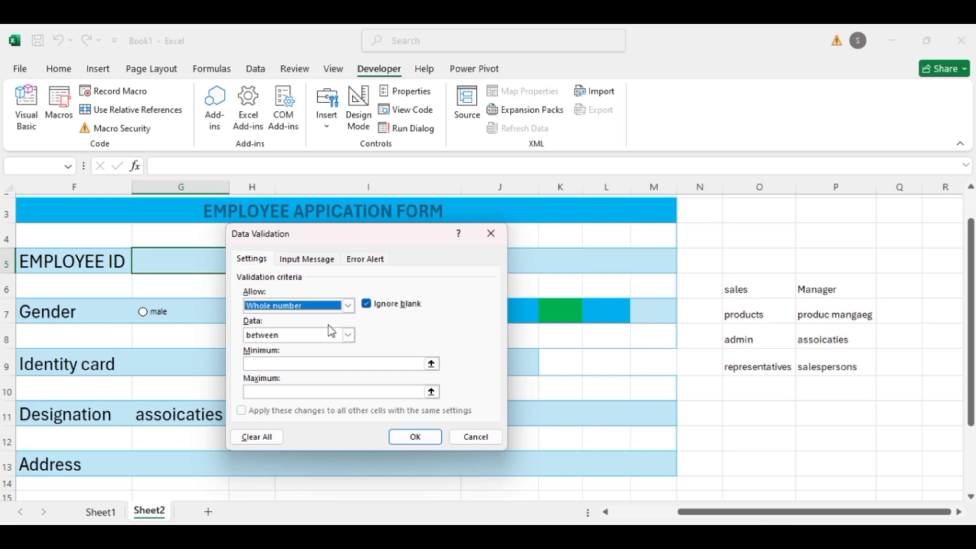
click(315, 364)
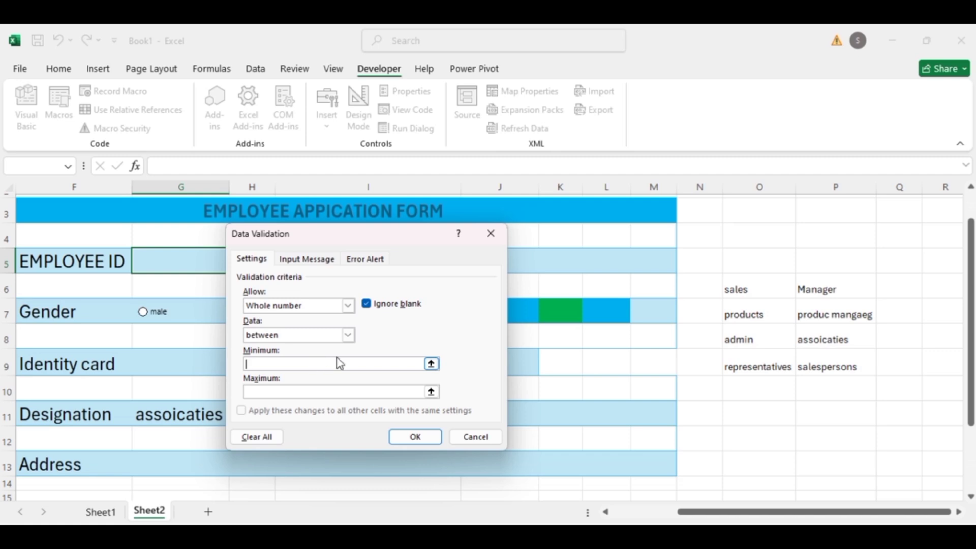
click(348, 337)
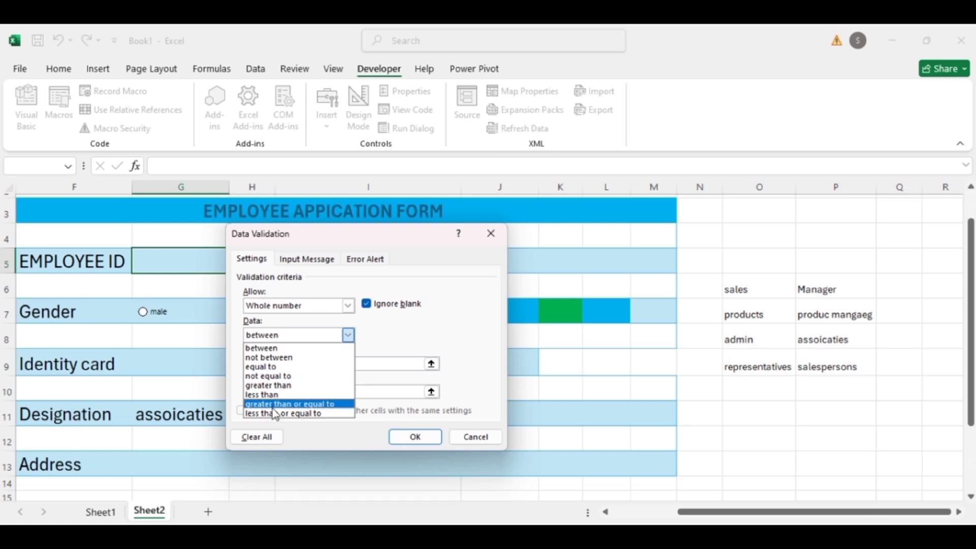
click(298, 350)
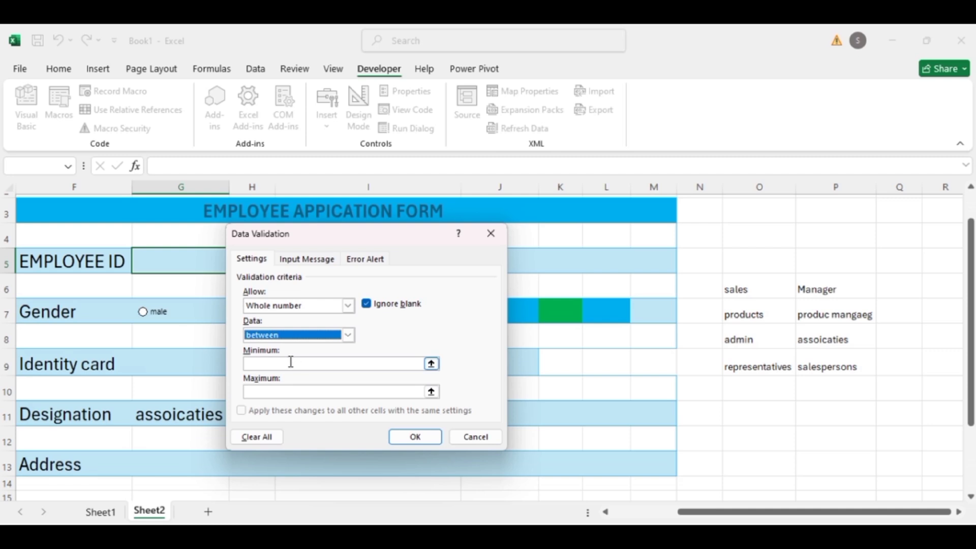
click(291, 362)
text(0)
click(273, 393)
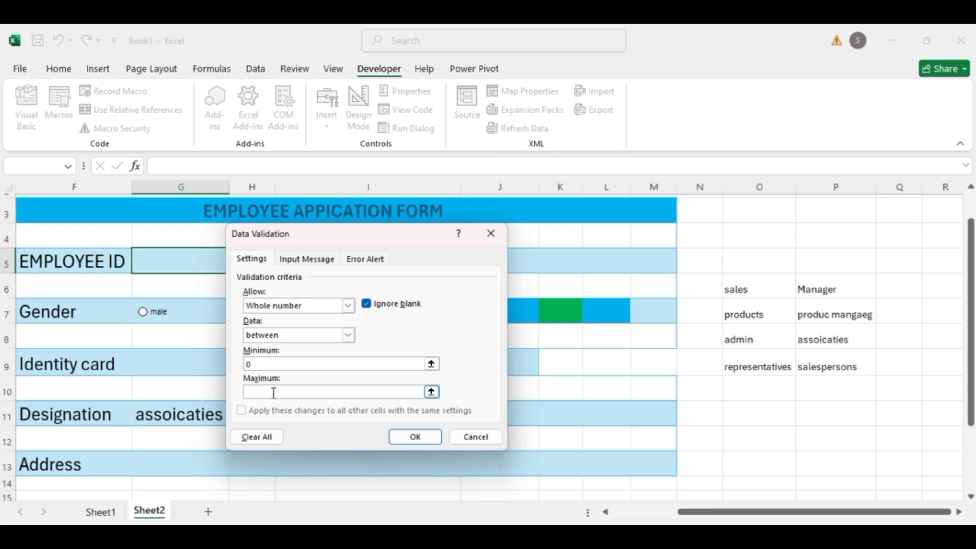
text(1000)
Give the EMPLOYEE ID validation an input message titled "message" with the text "enter between 0 and 1000", and apply the validation.
click(318, 260)
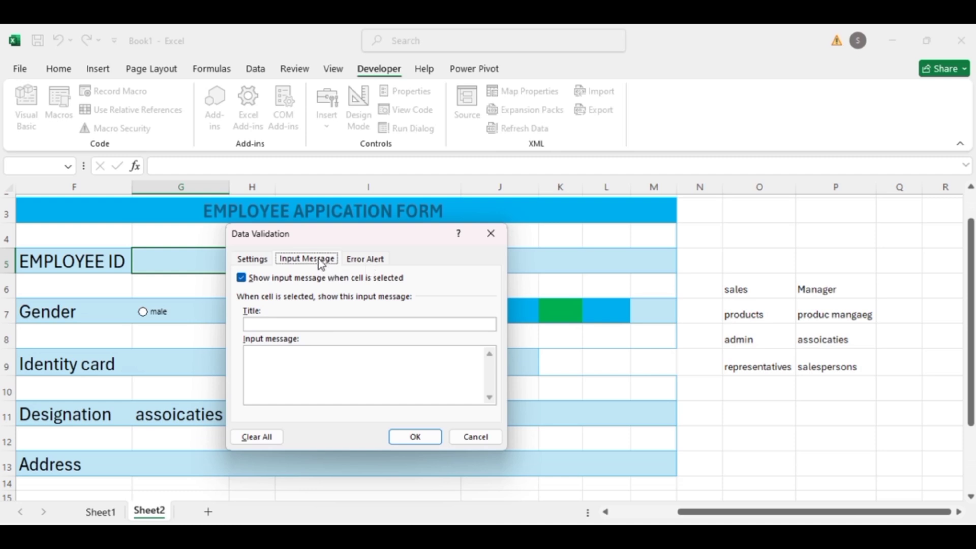
click(281, 322)
text(message)
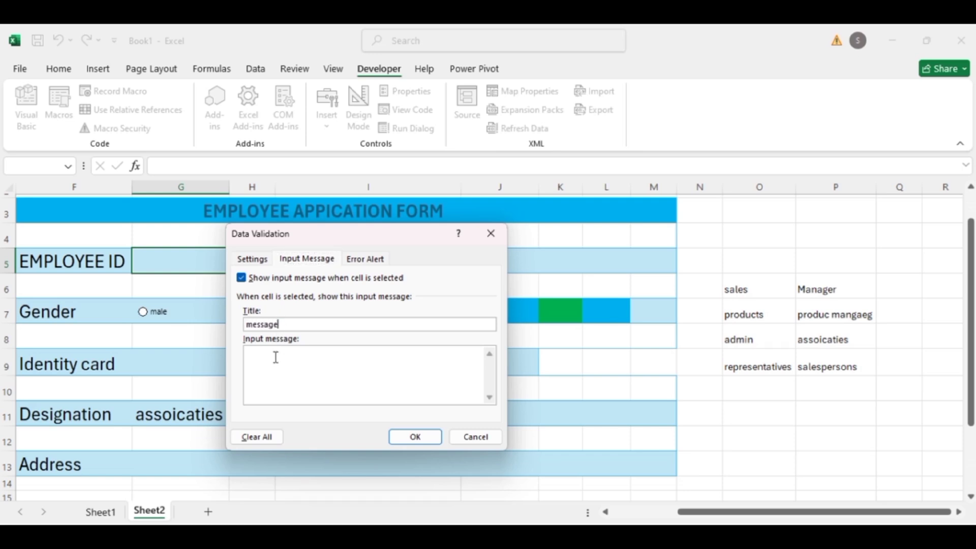
text(enter between 0 and 1000)
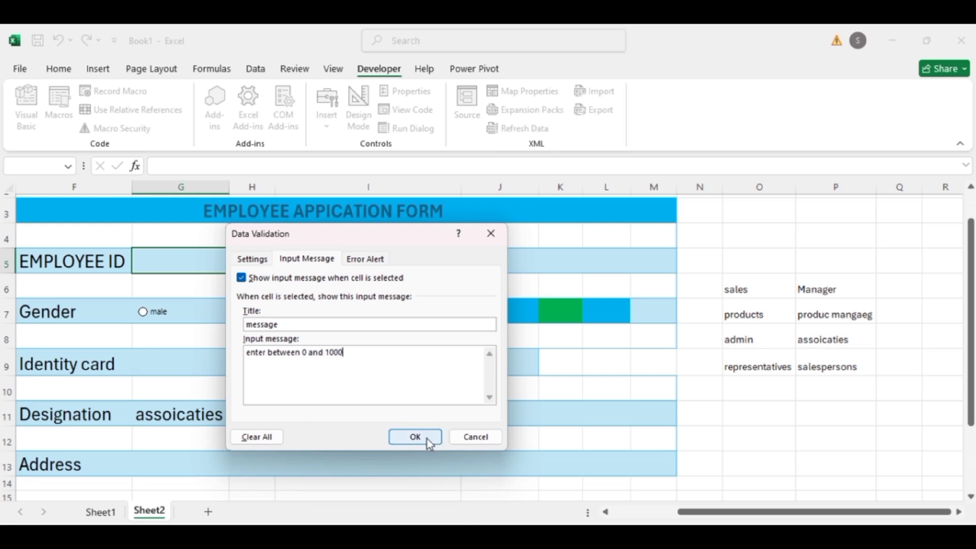
click(427, 438)
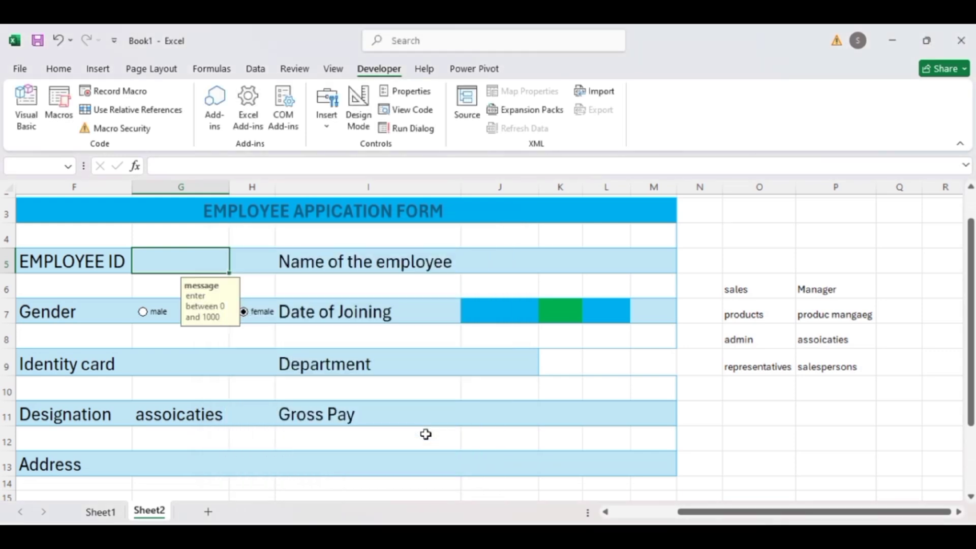
Remove the input message title and text from the data validation of G5 beside EMPLOYEE ID.
click(465, 283)
click(199, 264)
click(198, 251)
key(alt+d)
key(l)
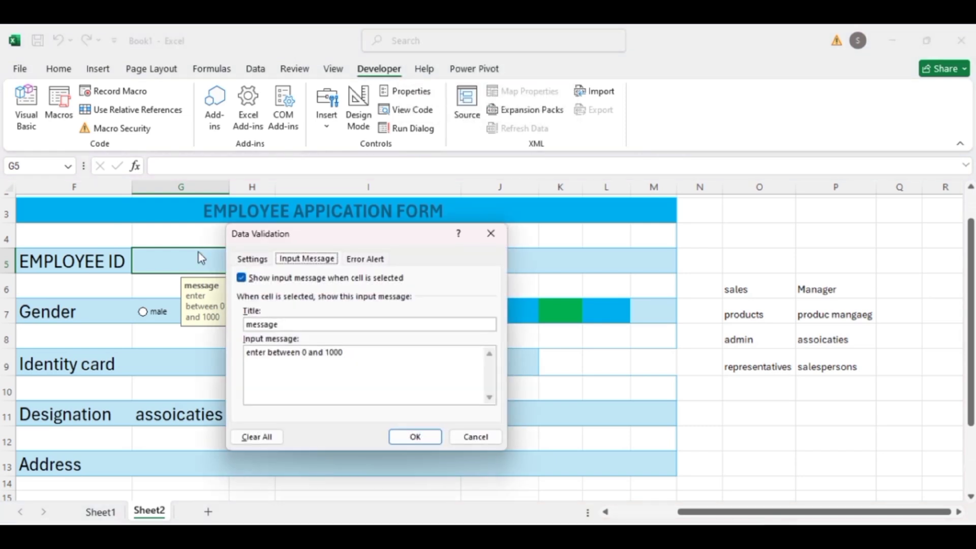
click(352, 350)
key(BackSpace)
key(BackSpace)
key(BackSpace)
key(BackSpace)
key(BackSpace)
key(BackSpace)
key(BackSpace)
key(BackSpace)
key(BackSpace)
key(BackSpace)
key(BackSpace)
key(BackSpace)
key(BackSpace)
key(BackSpace)
key(BackSpace)
key(BackSpace)
key(BackSpace)
key(BackSpace)
key(BackSpace)
key(BackSpace)
key(BackSpace)
key(BackSpace)
key(BackSpace)
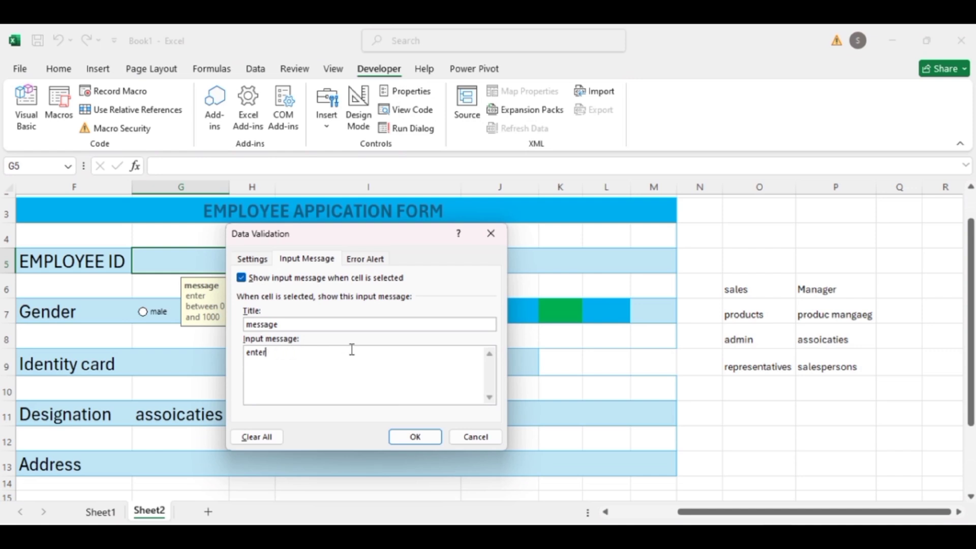
click(301, 322)
key(BackSpace)
key(BackSpace)
key(BackSpace)
key(BackSpace)
key(BackSpace)
key(BackSpace)
key(BackSpace)
Give the EMPLOYEE ID validation a Stop error alert titled "message" with the text "enter 0 to 1000", and apply it.
click(376, 262)
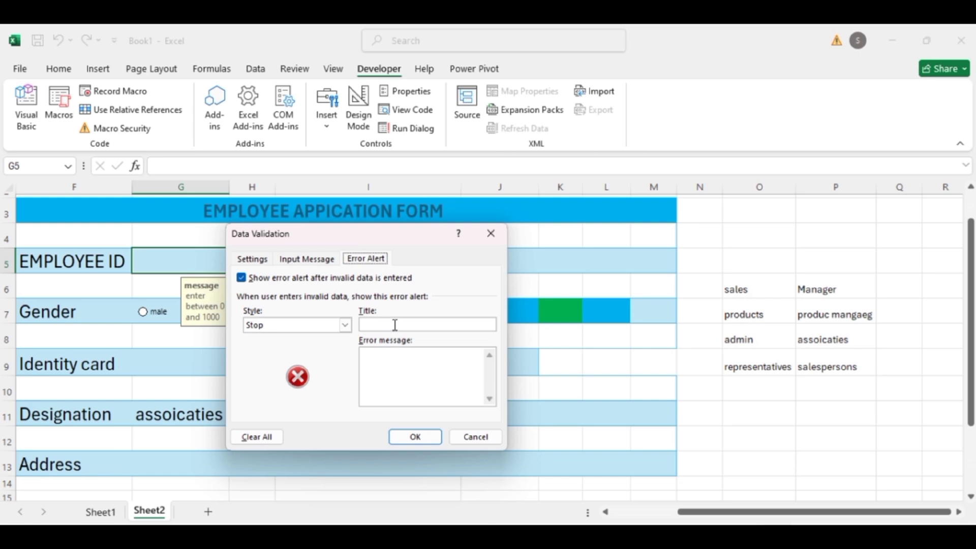
click(395, 325)
text(message)
click(393, 360)
text(don not)
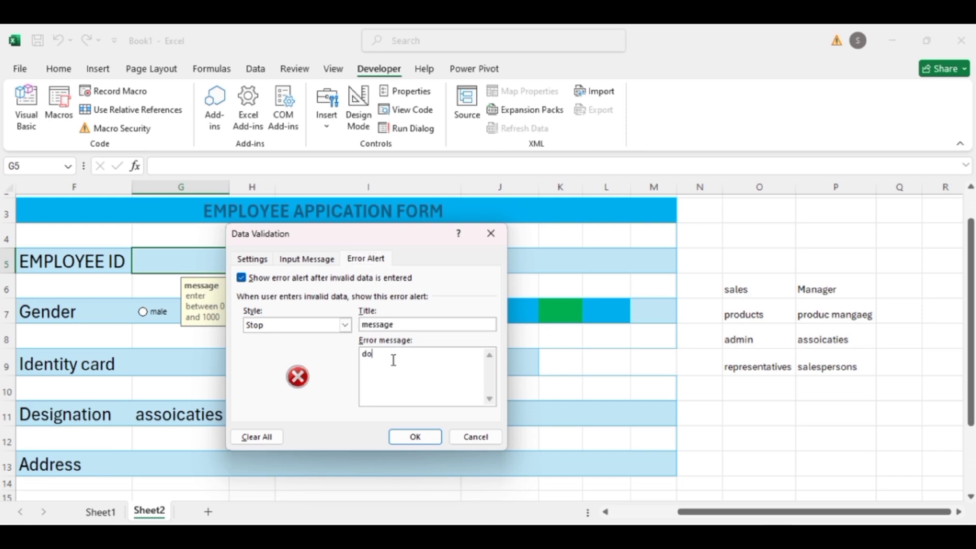
key(BackSpace)
key(BackSpace)
key(BackSpace)
key(BackSpace)
key(BackSpace)
text(not enter ap)
key(BackSpace)
key(BackSpace)
key(BackSpace)
key(BackSpace)
key(BackSpace)
key(BackSpace)
key(BackSpace)
key(BackSpace)
key(BackSpace)
key(BackSpace)
key(BackSpace)
key(BackSpace)
key(BackSpace)
key(BackSpace)
key(BackSpace)
text(enter 0 to 200)
key(BackSpace)
key(BackSpace)
key(BackSpace)
text(1000)
click(431, 438)
Test the EMPLOYEE ID validation by entering 3 in G5, clearing it, and trying 2900, cancelling that entry.
text(3)
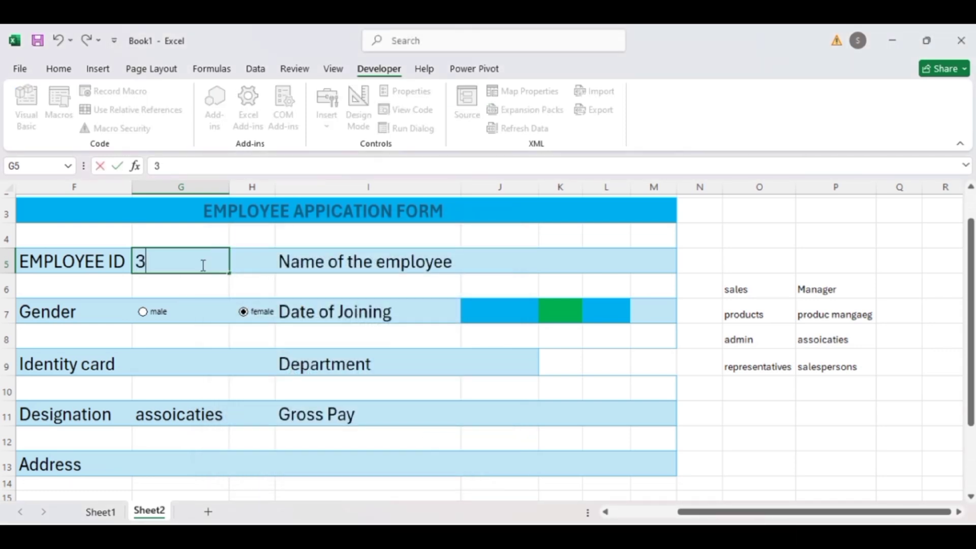
click(214, 316)
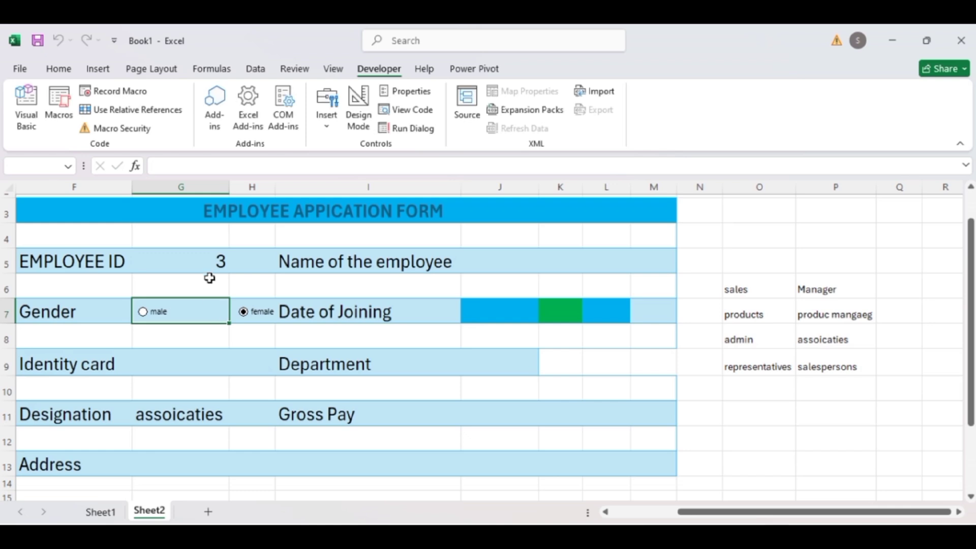
click(212, 262)
key(Delete)
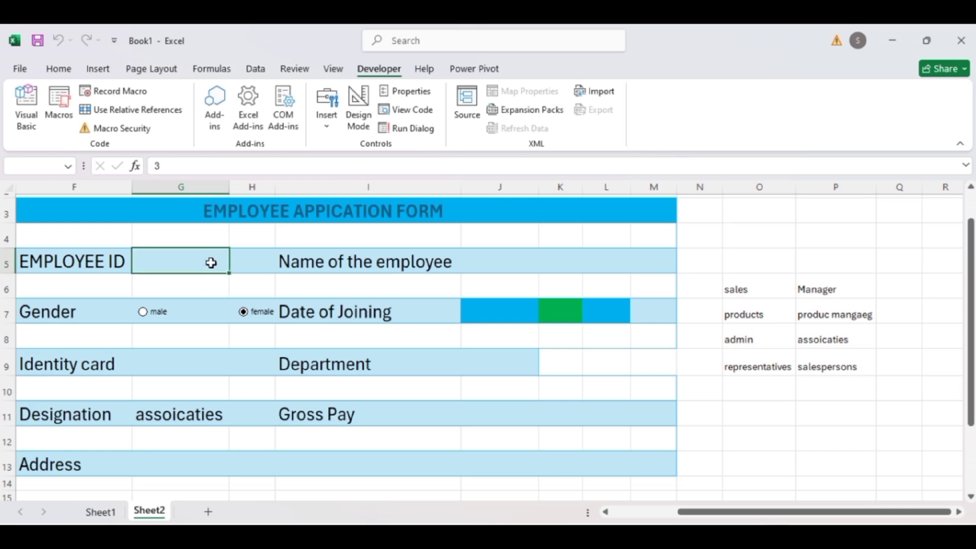
text(2900)
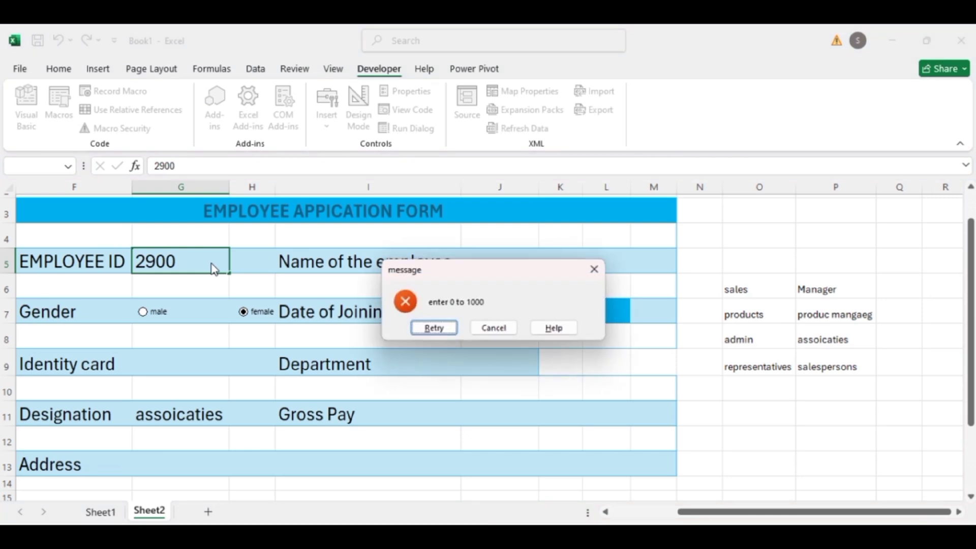
click(492, 328)
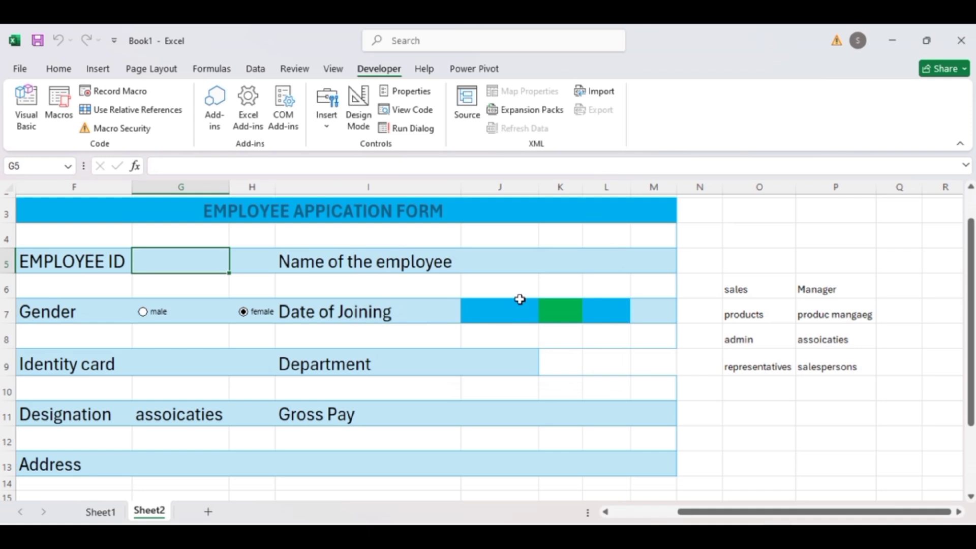
Start data validation for J5 beside Name of the employee and set it to allow a custom formula.
click(514, 251)
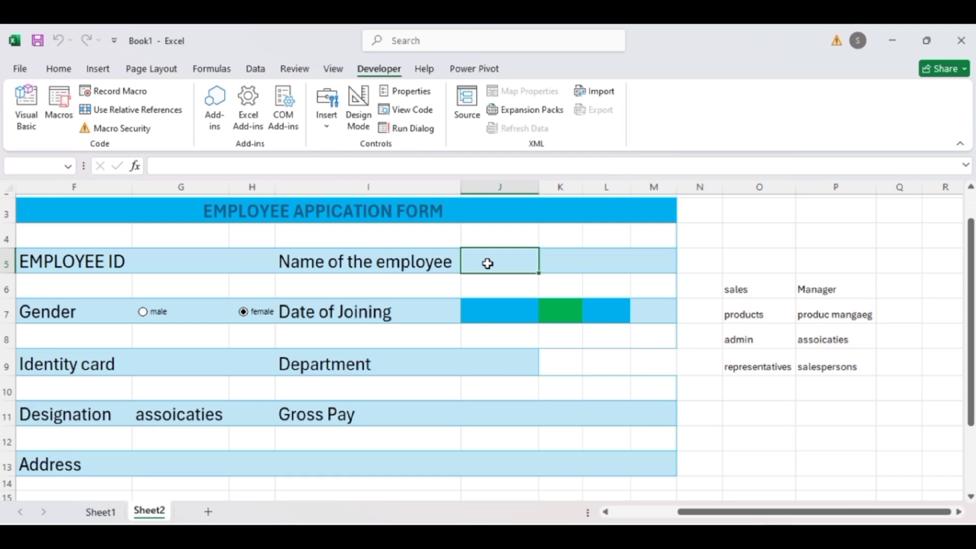
key(alt+d)
key(l)
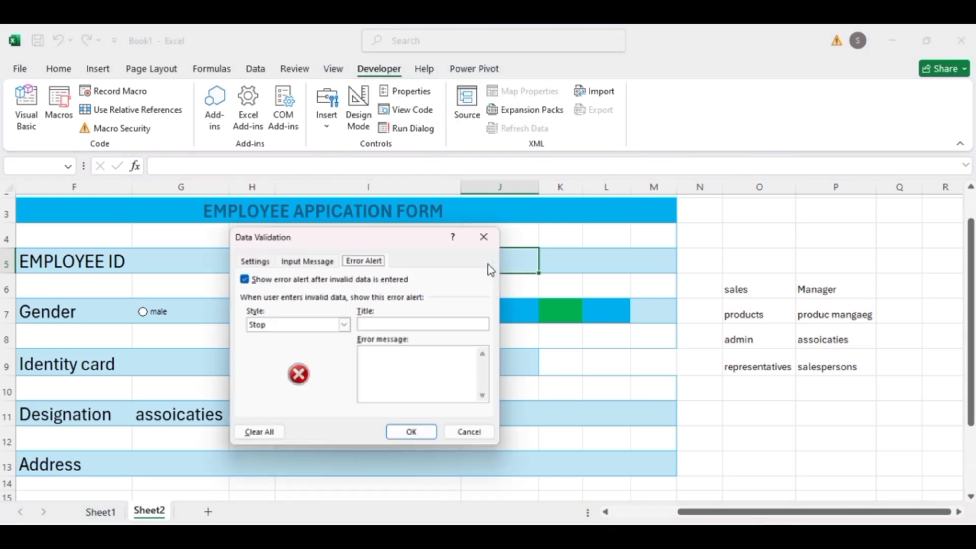
click(259, 263)
click(348, 305)
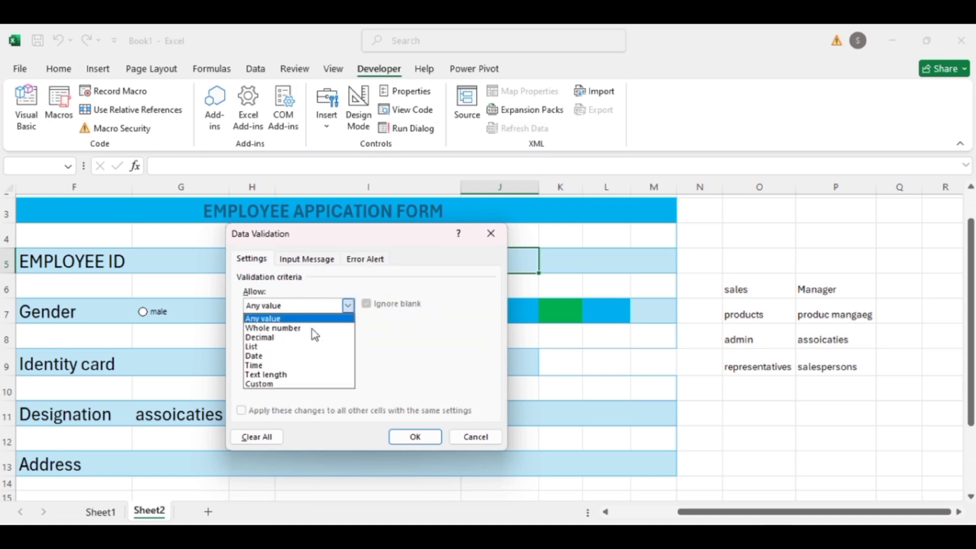
click(294, 376)
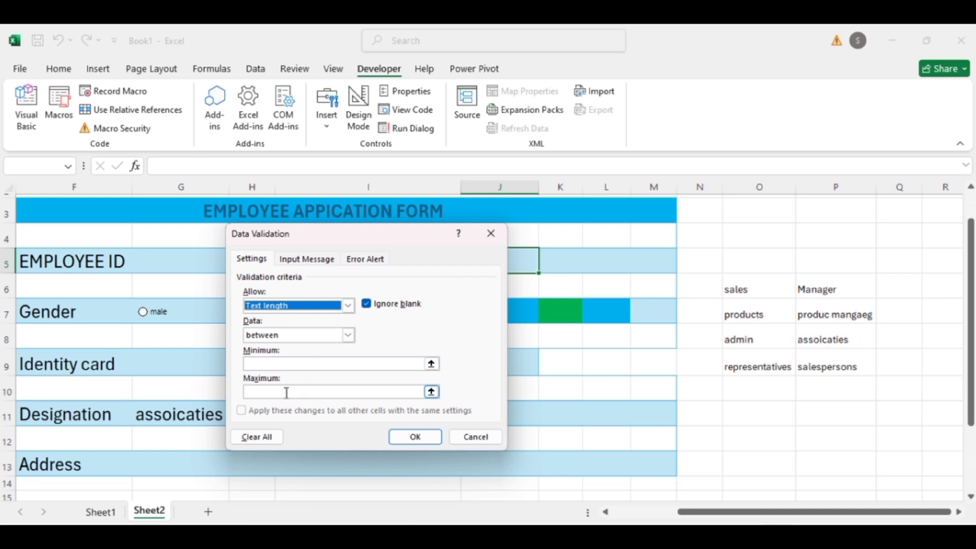
click(349, 305)
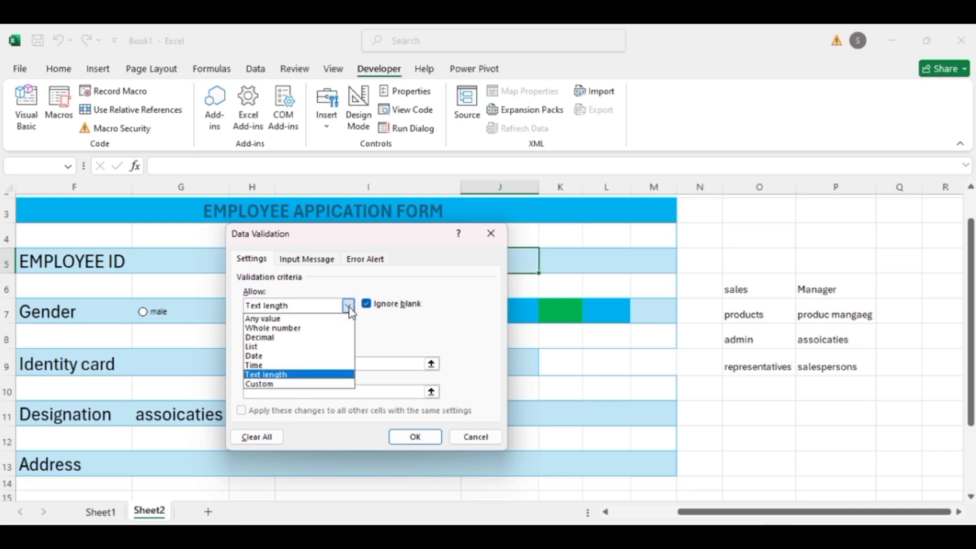
click(282, 385)
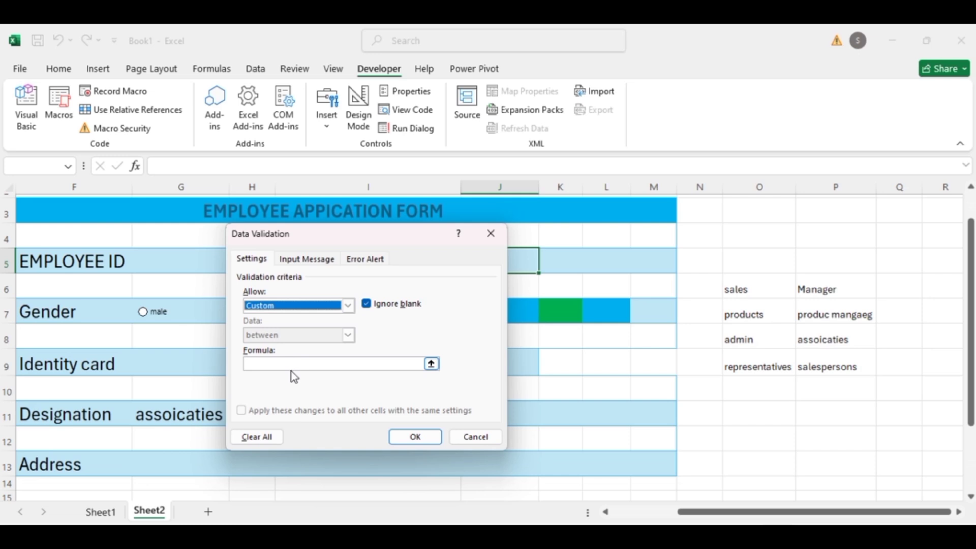
Enter =len(J5)>=3 as the custom validation formula for J5.
click(296, 363)
text(=)
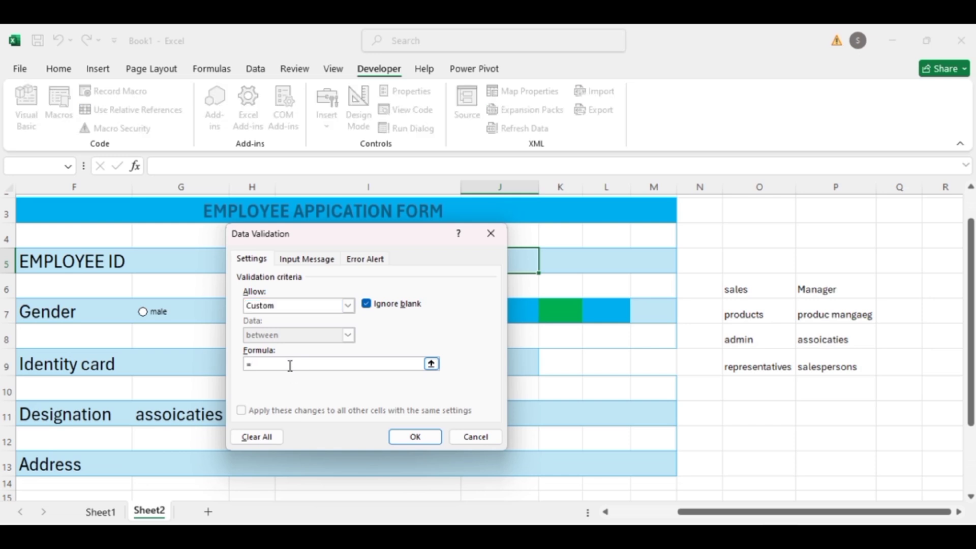
text(len()
click(527, 253)
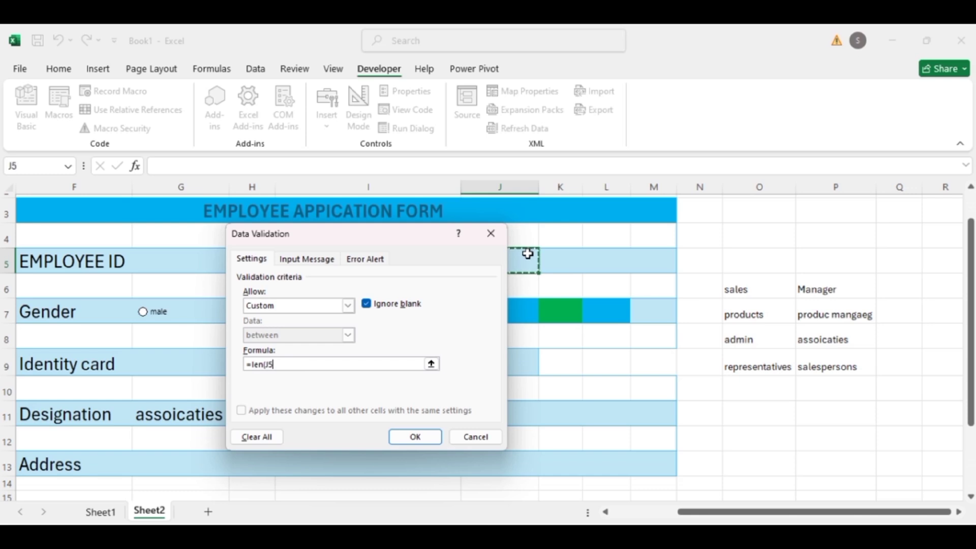
text()>)
key(BackSpace)
text(=)
key(BackSpace)
text(>=30)
key(BackSpace)
text(<)
key(BackSpace)
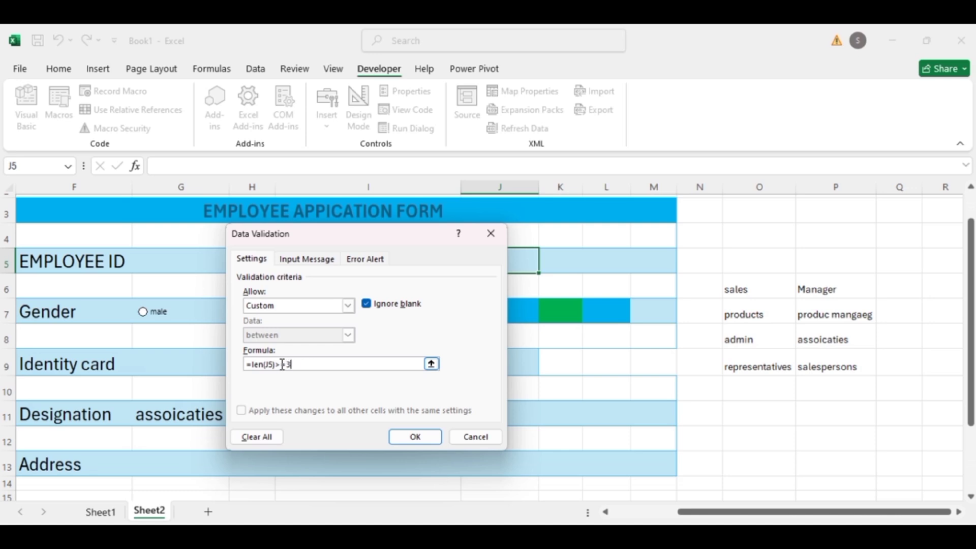
Limit the employee name cell J5 to at most 30 characters with the custom length validation formula.
text(0)
key(Left)
key(Left)
key(BackSpace)
key(BackSpace)
key(BackSpace)
key(BackSpace)
key(BackSpace)
key(BackSpace)
key(BackSpace)
text(<=30)
click(411, 436)
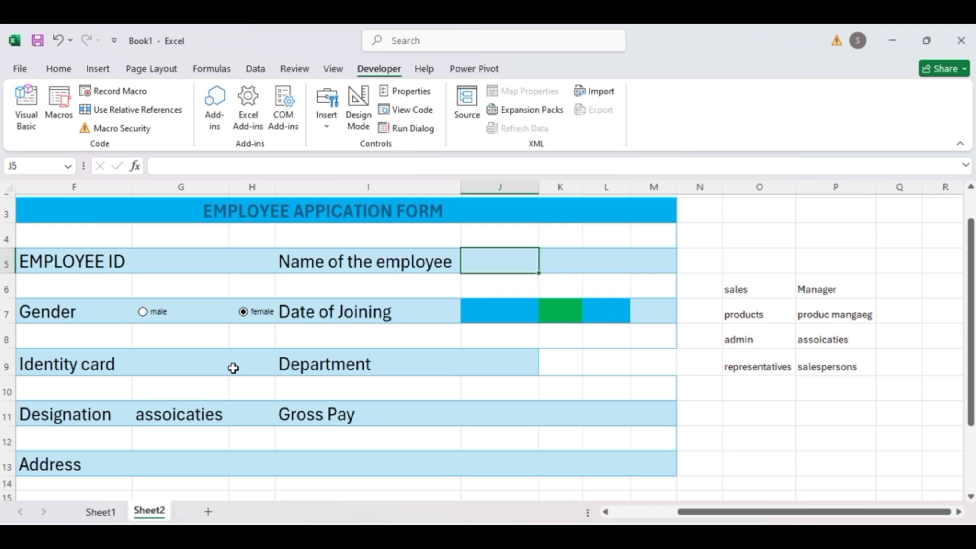
Add data validation to the Address cell G13 allowing only a text length between 10 and 30.
click(501, 368)
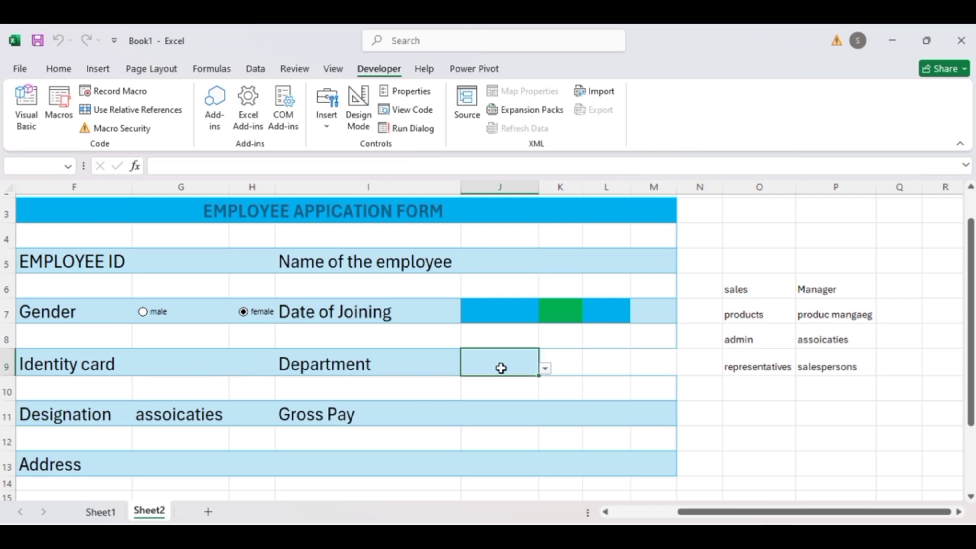
click(235, 464)
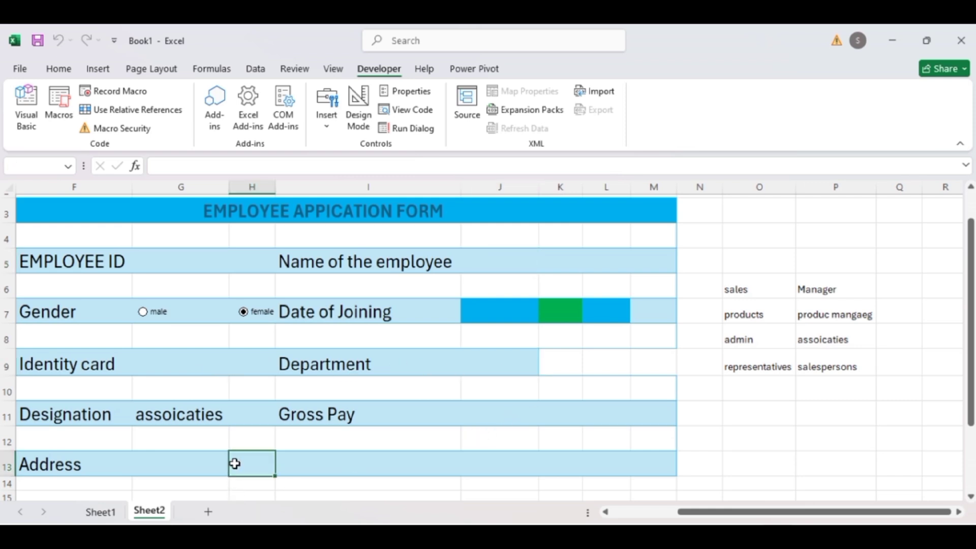
click(180, 470)
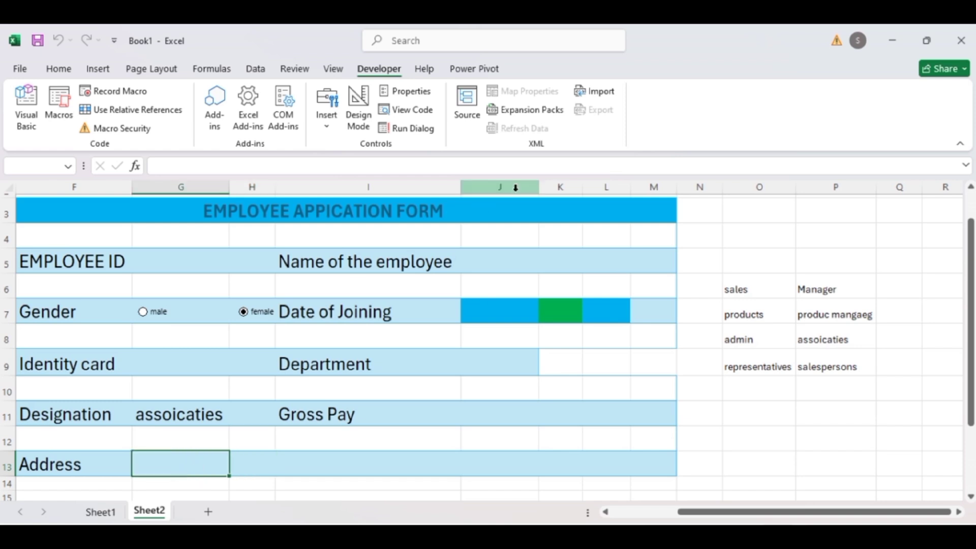
key(alt)
key(d)
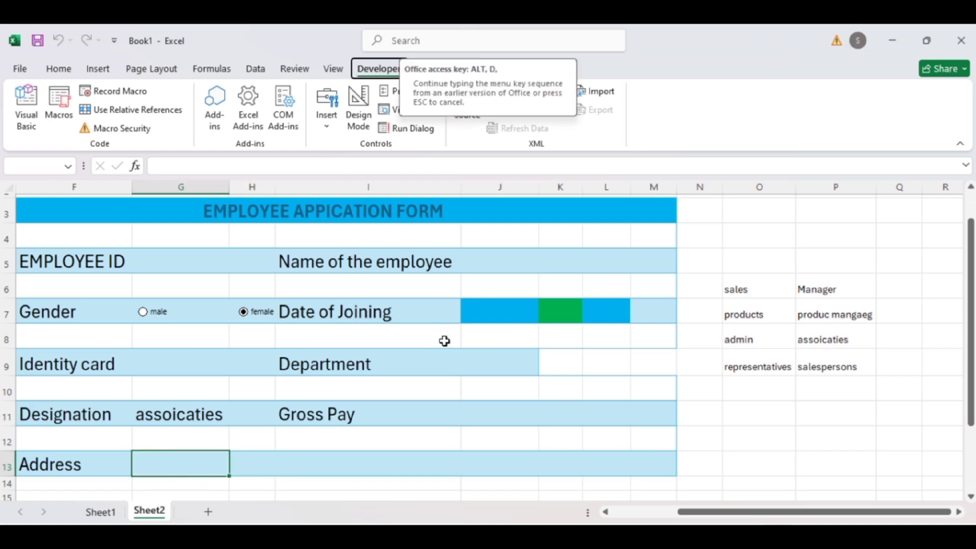
key(l)
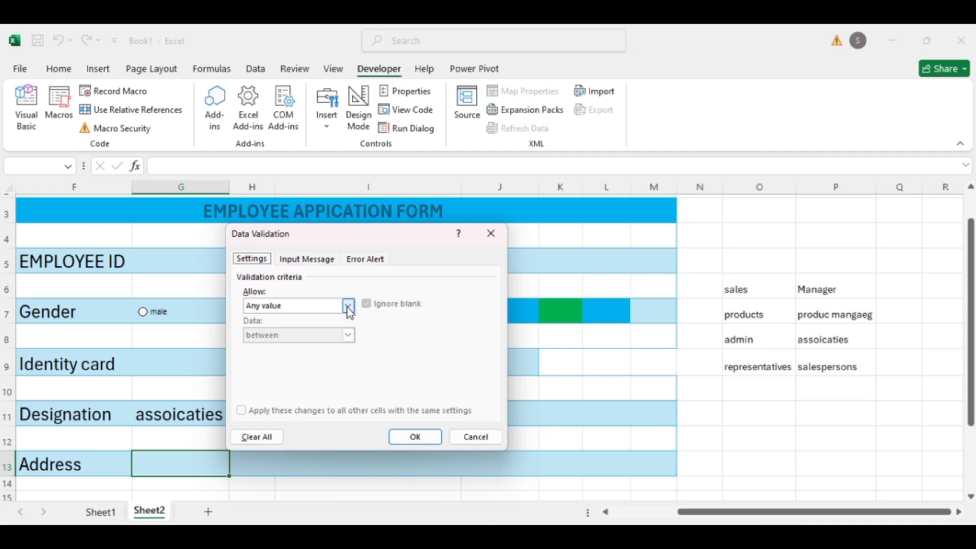
click(347, 305)
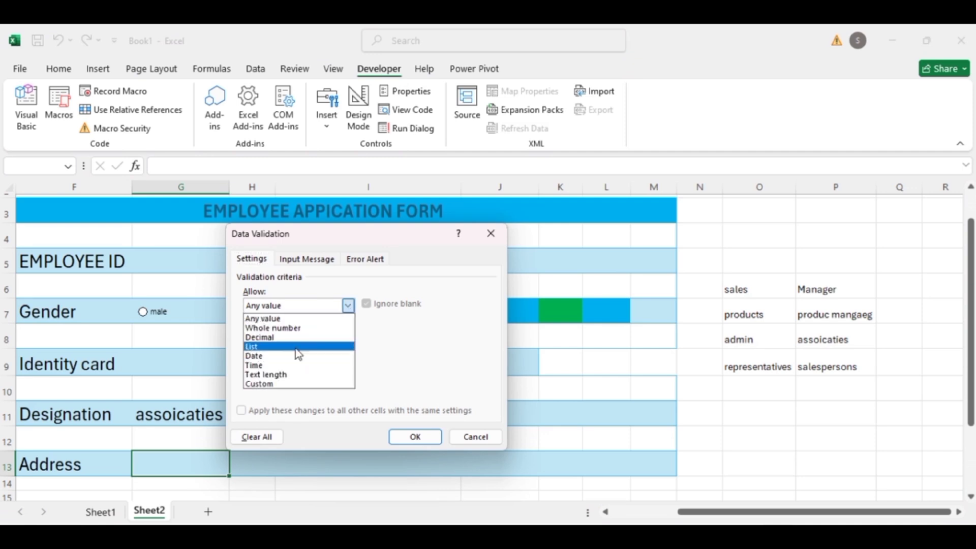
click(297, 374)
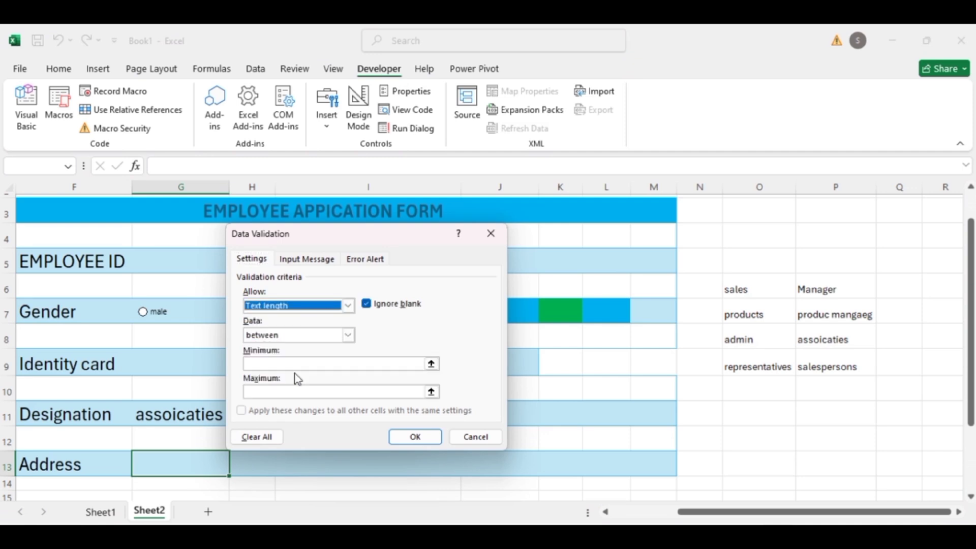
click(289, 362)
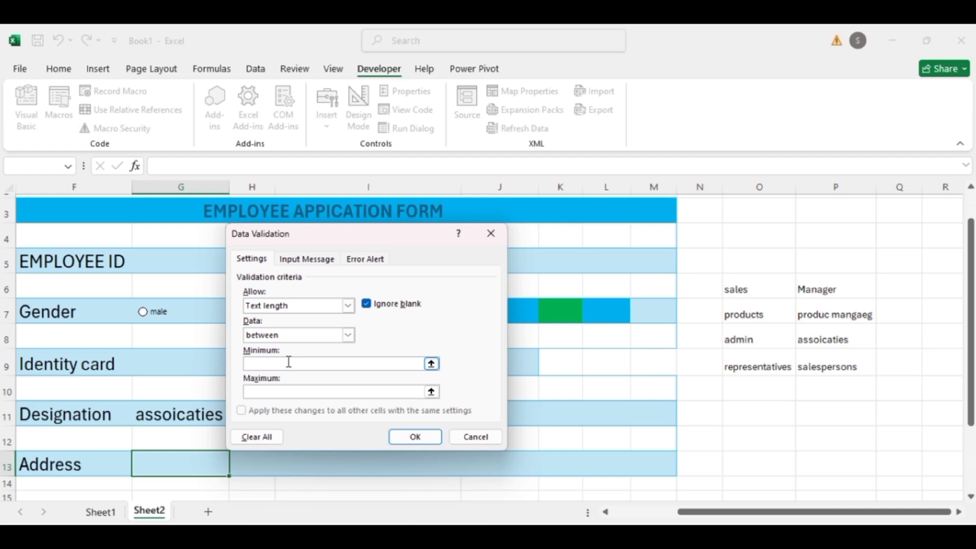
text(10)
click(275, 393)
text(30)
click(400, 440)
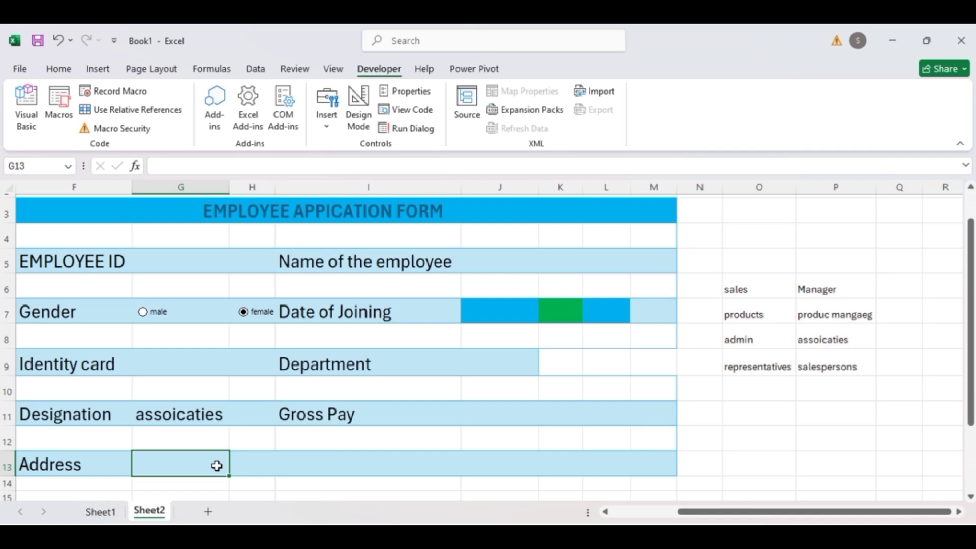
Test the Address validation by entering "donu" in G13, then cancel the entry.
text(donu)
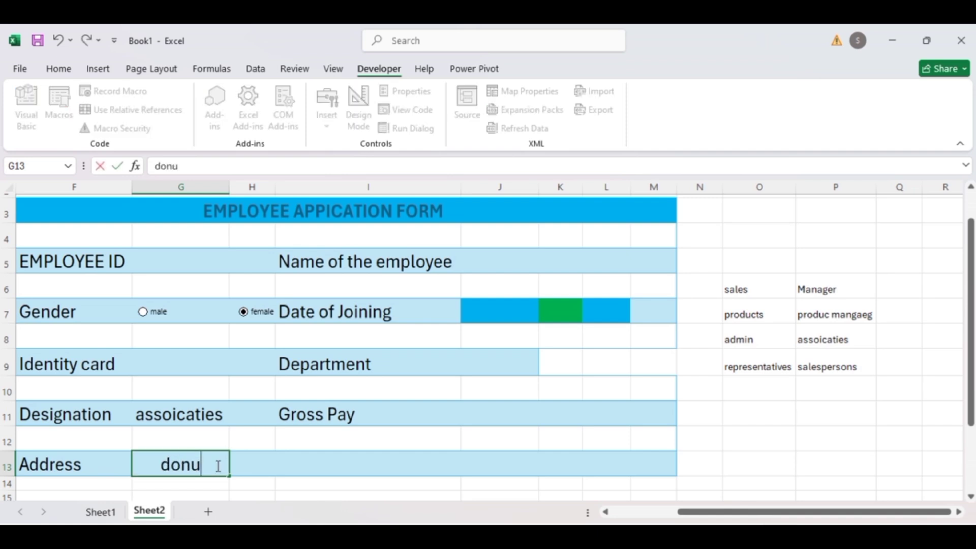
key(Return)
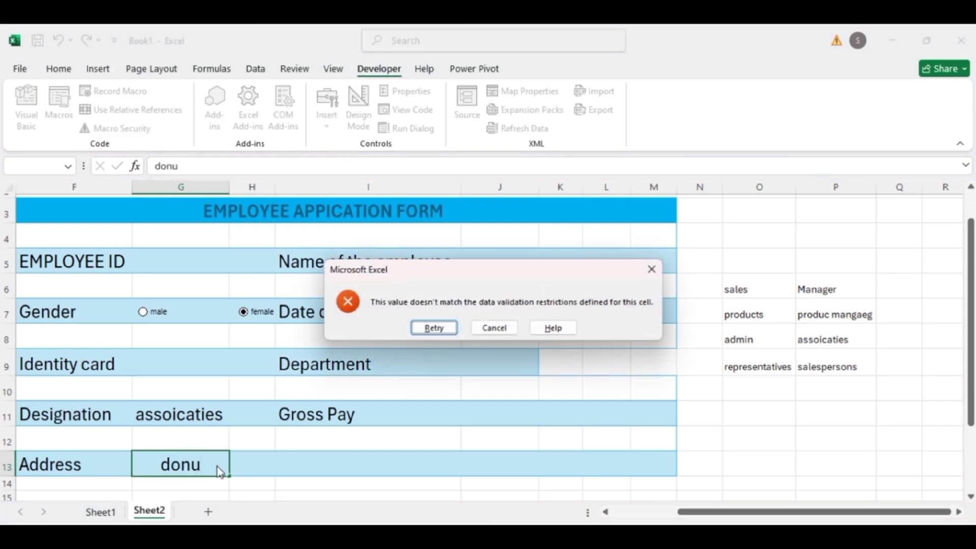
click(494, 328)
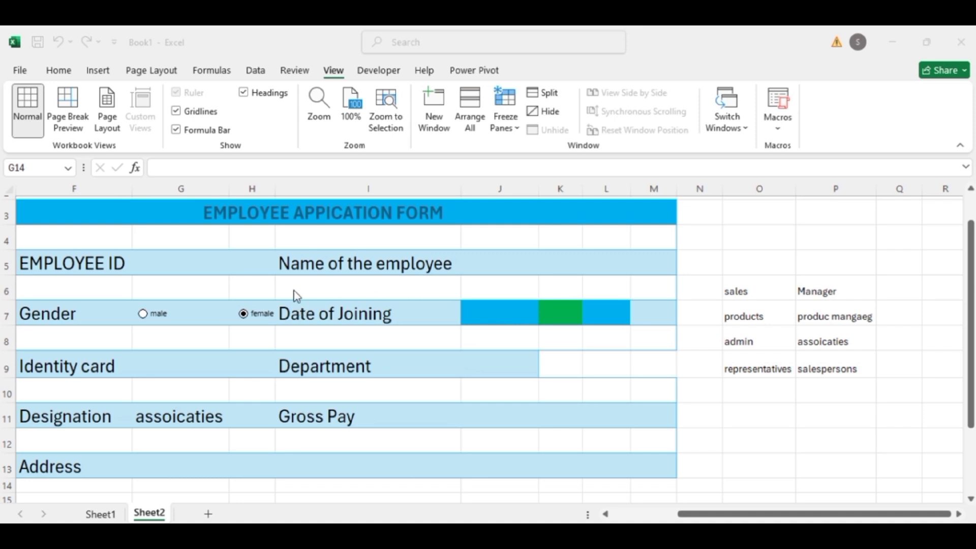
Hide the gridlines on the employee form sheet.
click(690, 518)
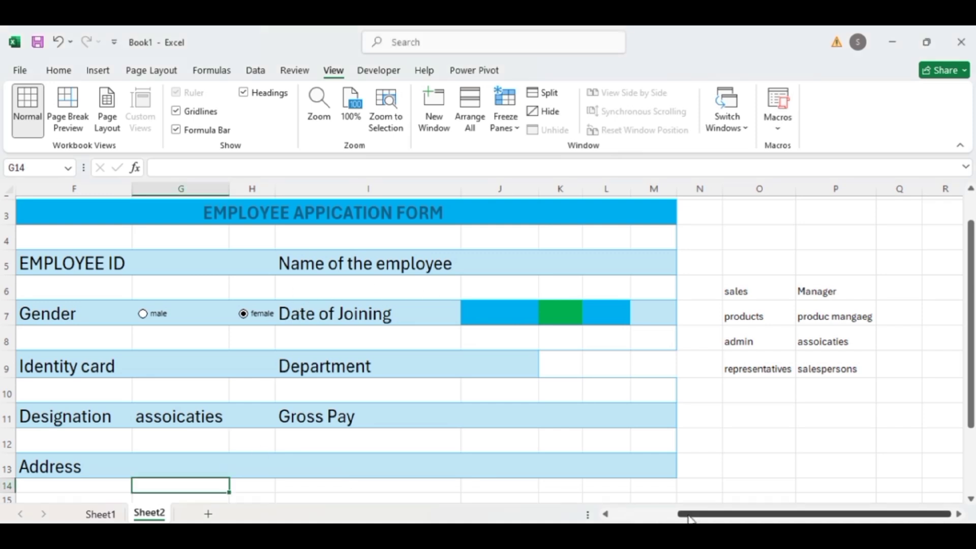
click(651, 518)
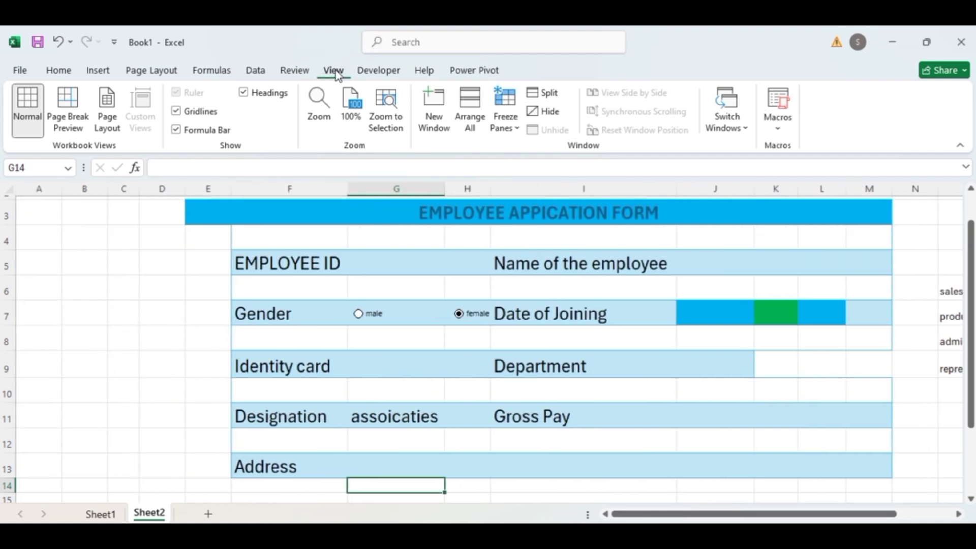
click(181, 116)
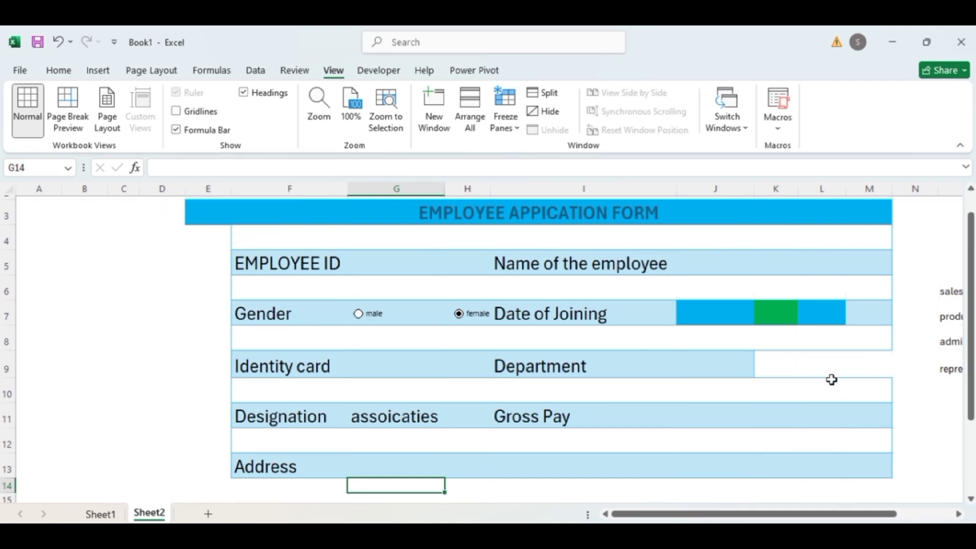
Draw a rectangle about 13.4 cm high and 28.7 cm wide around the whole form and remove its fill.
click(99, 73)
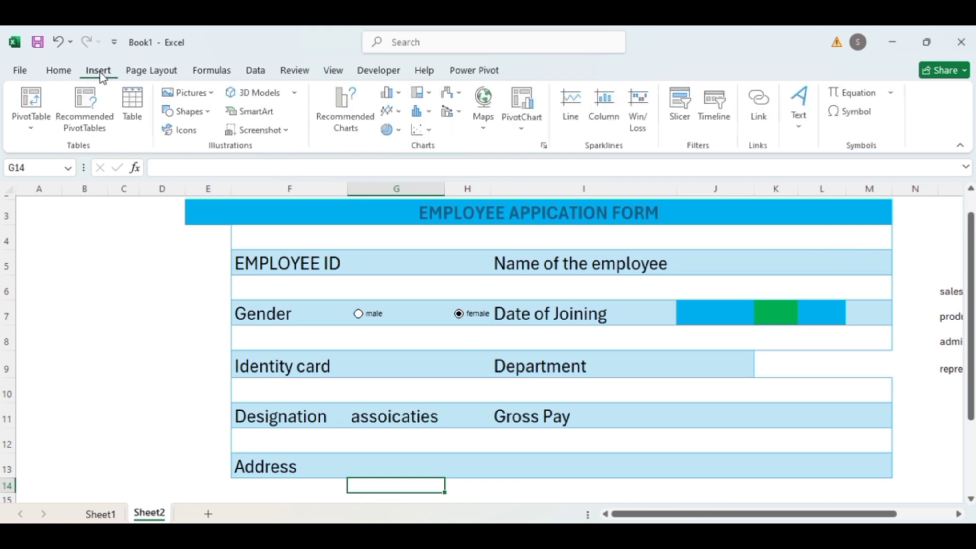
click(210, 114)
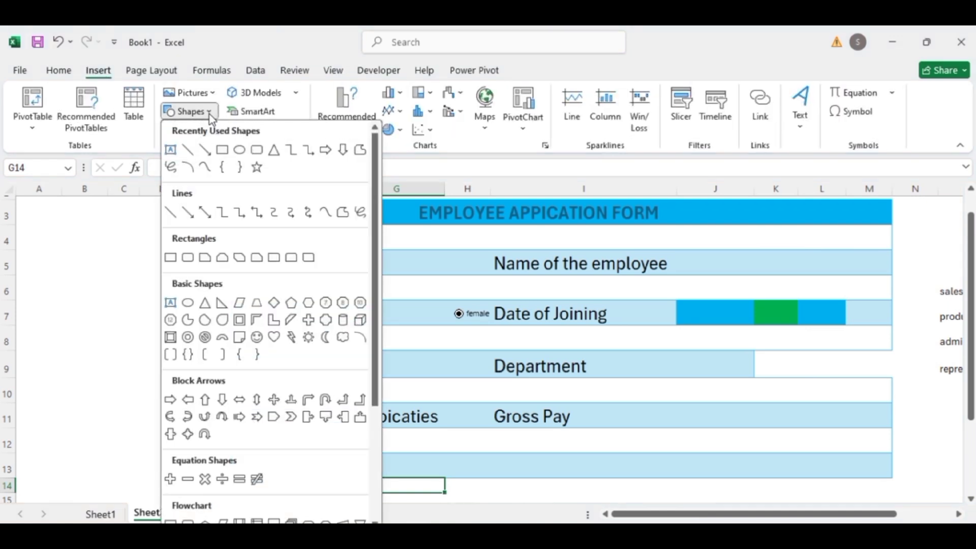
click(222, 150)
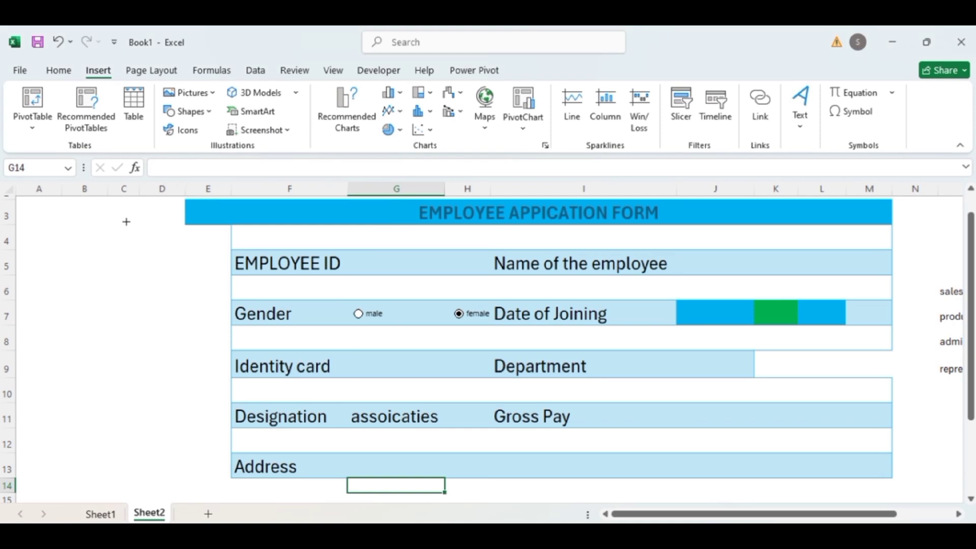
drag(141, 209, 920, 503)
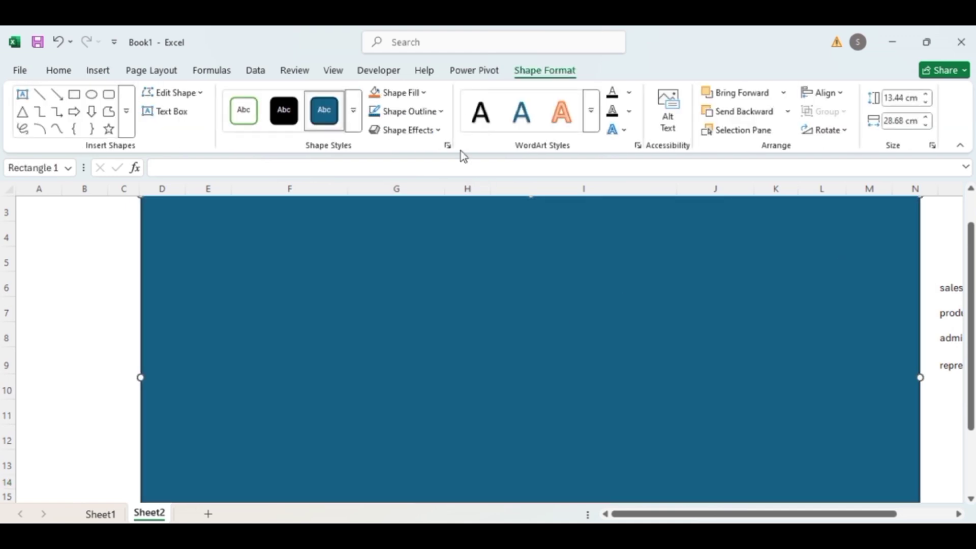
click(427, 93)
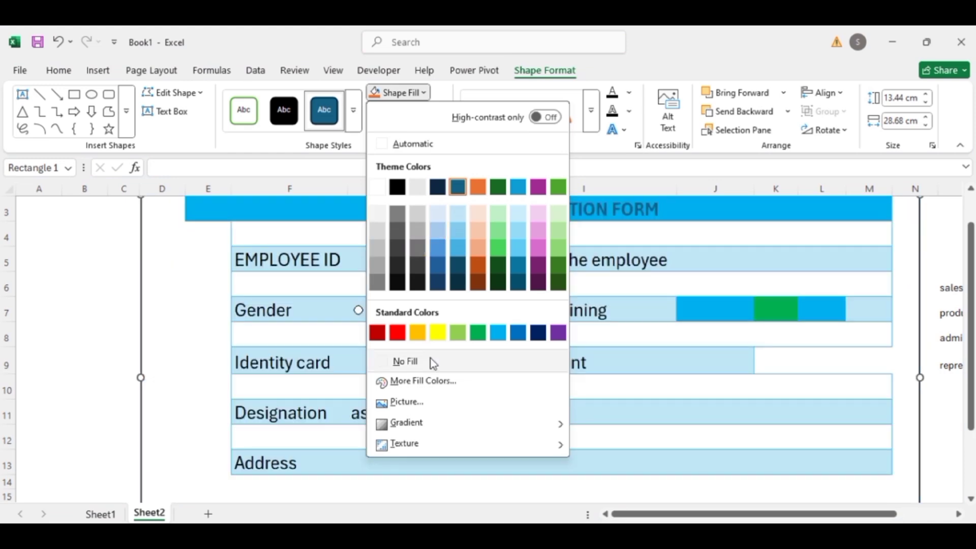
click(430, 360)
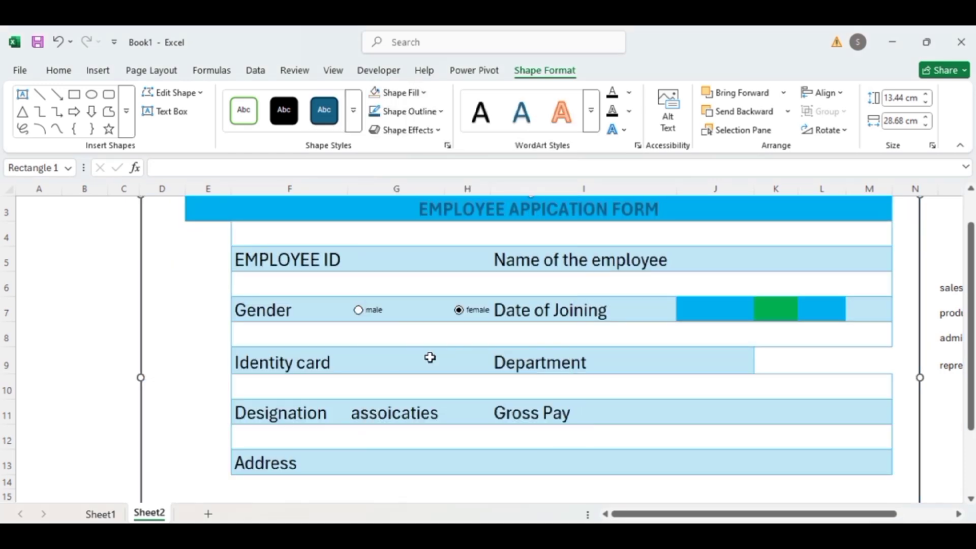
Give the rectangle around the form an orange outline with a weight of 4½ pt.
click(438, 112)
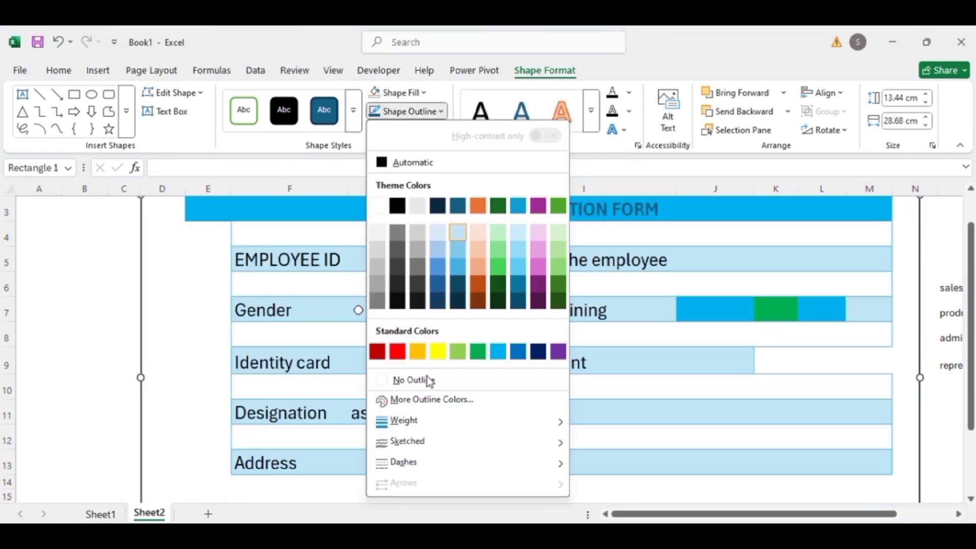
mouse_move(438, 428)
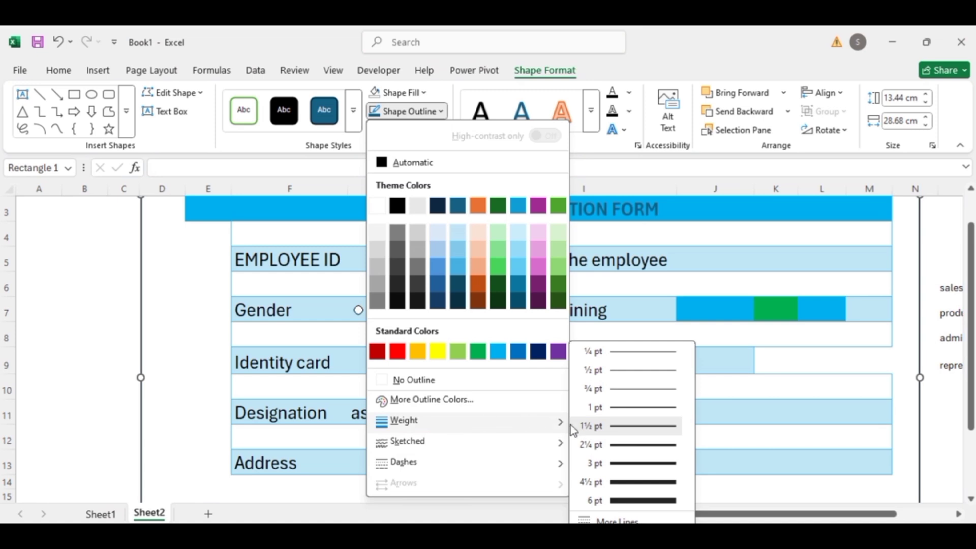
click(648, 486)
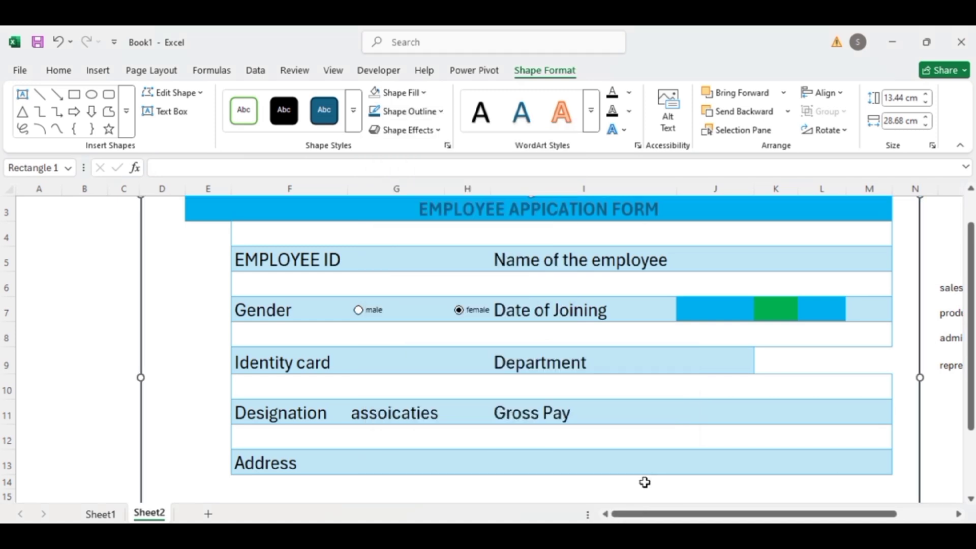
click(437, 113)
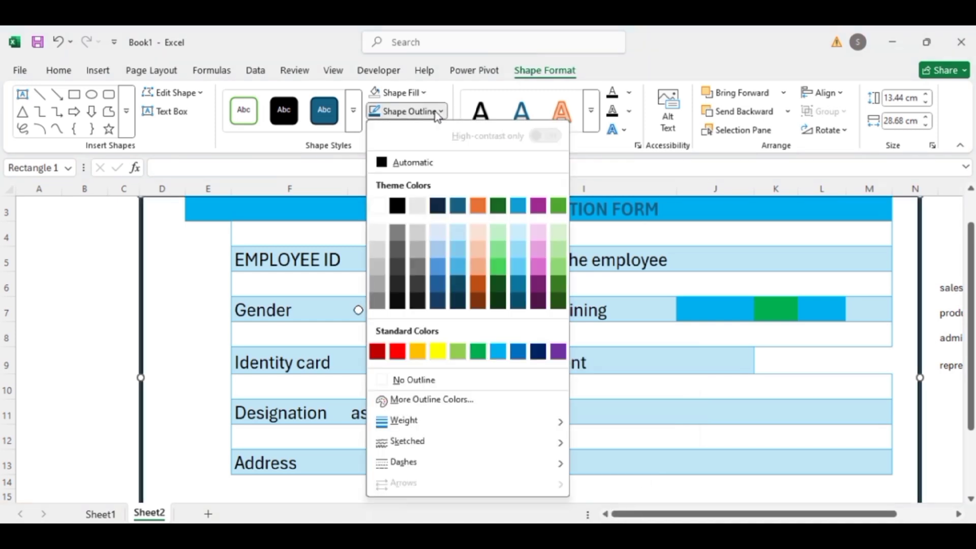
click(413, 353)
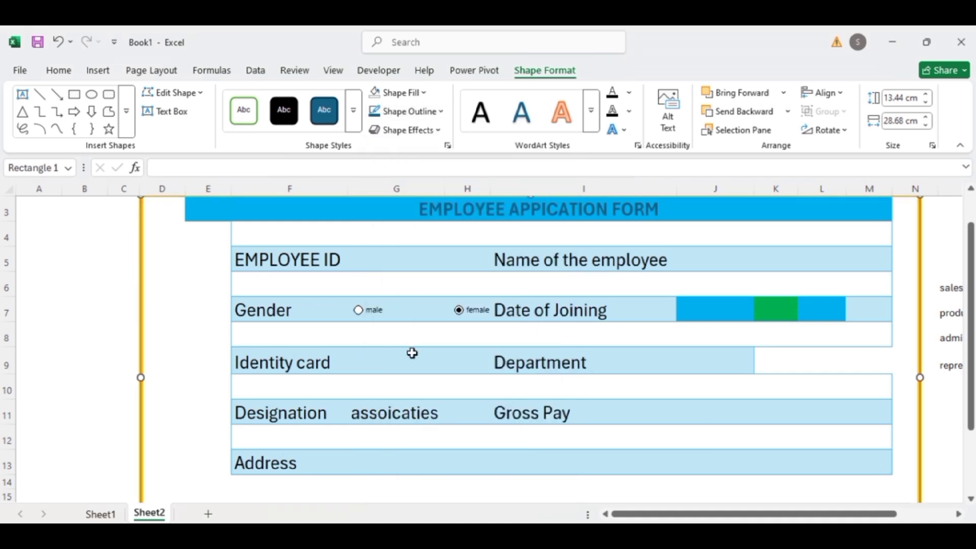
Apply the smallest orange glow effect to the rectangle, check the frame on all sides, and deselect it.
click(437, 132)
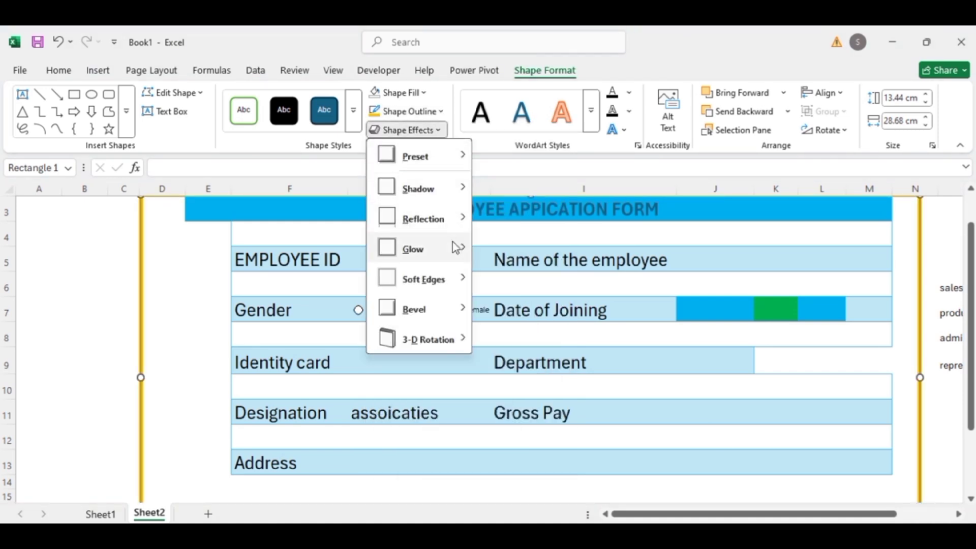
mouse_move(455, 249)
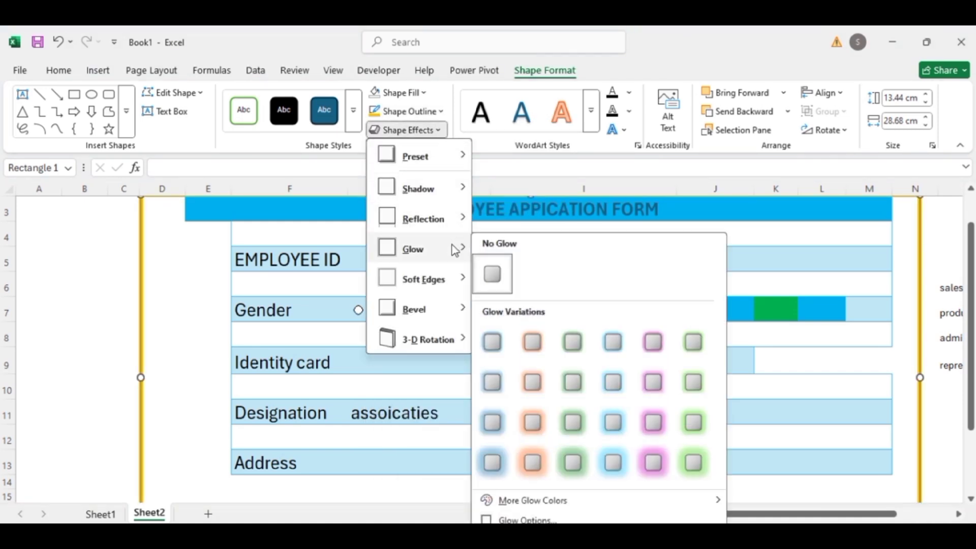
click(532, 341)
scroll(654, 374, down, 3)
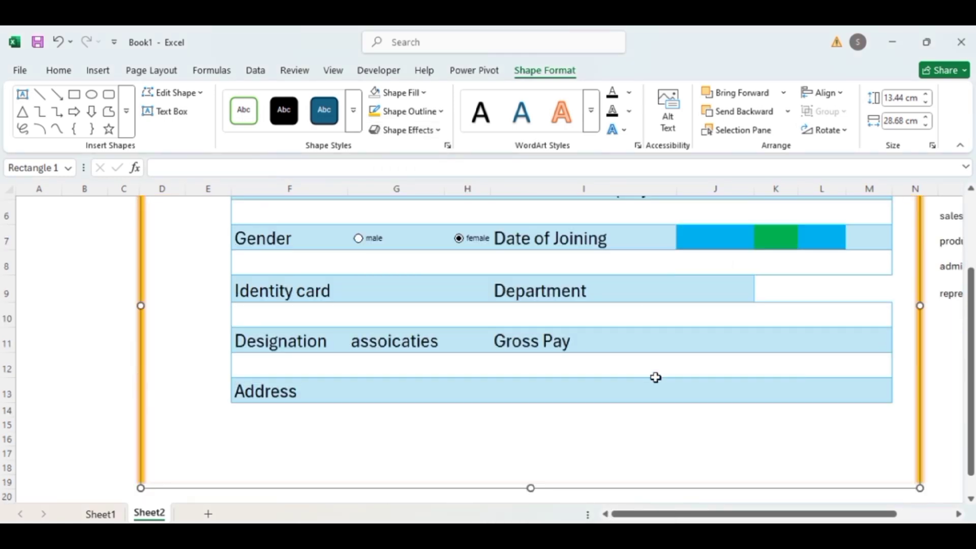
scroll(655, 376, up, 2)
scroll(656, 377, up, 2)
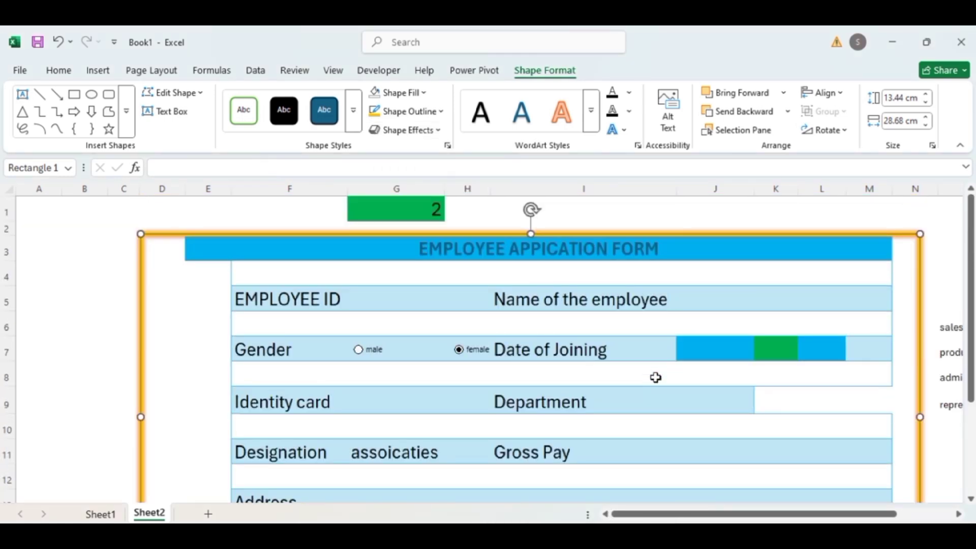
scroll(656, 377, down, 2)
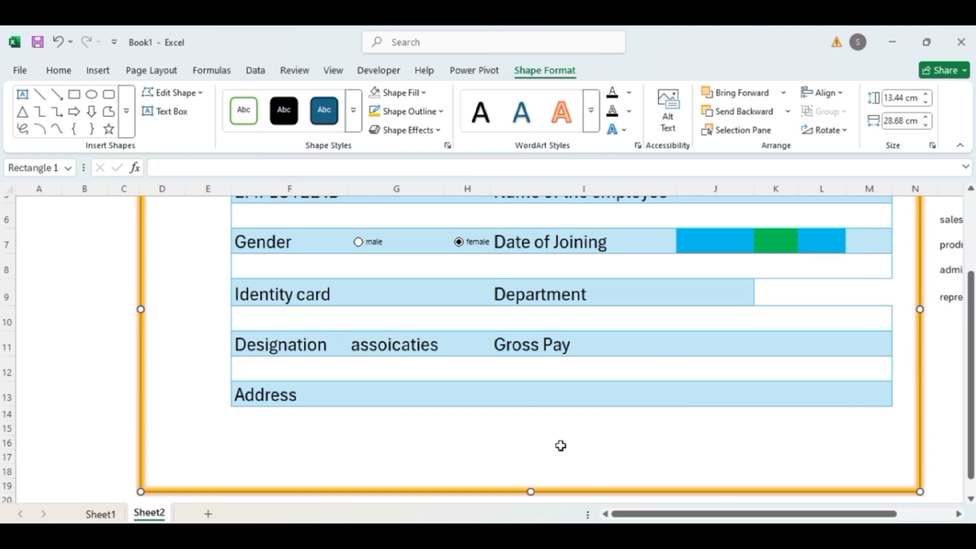
click(115, 336)
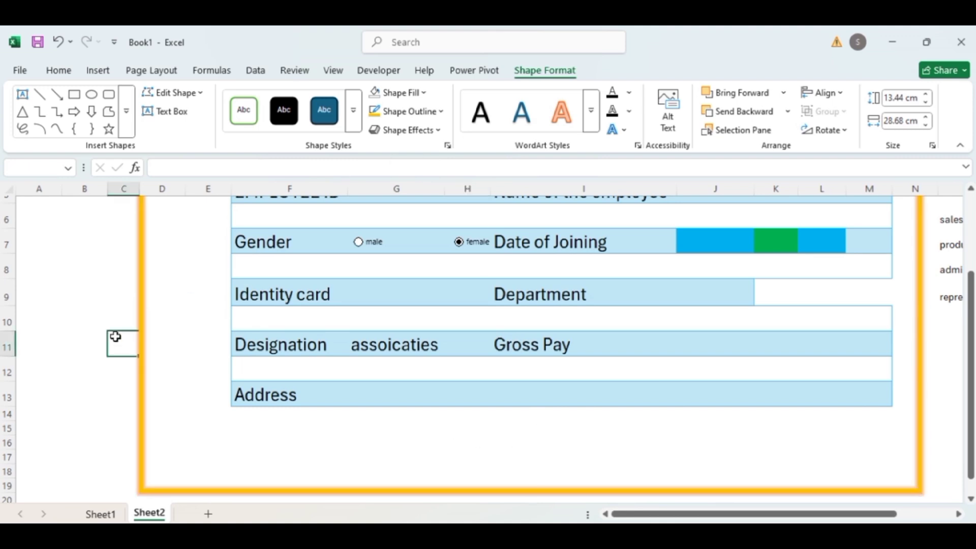
Open the selection of insertable form controls.
click(388, 71)
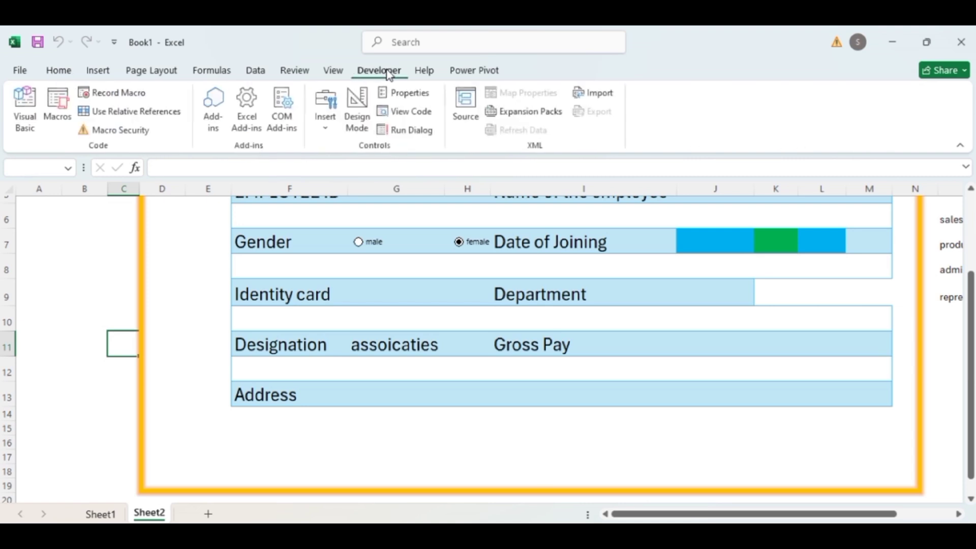
click(329, 127)
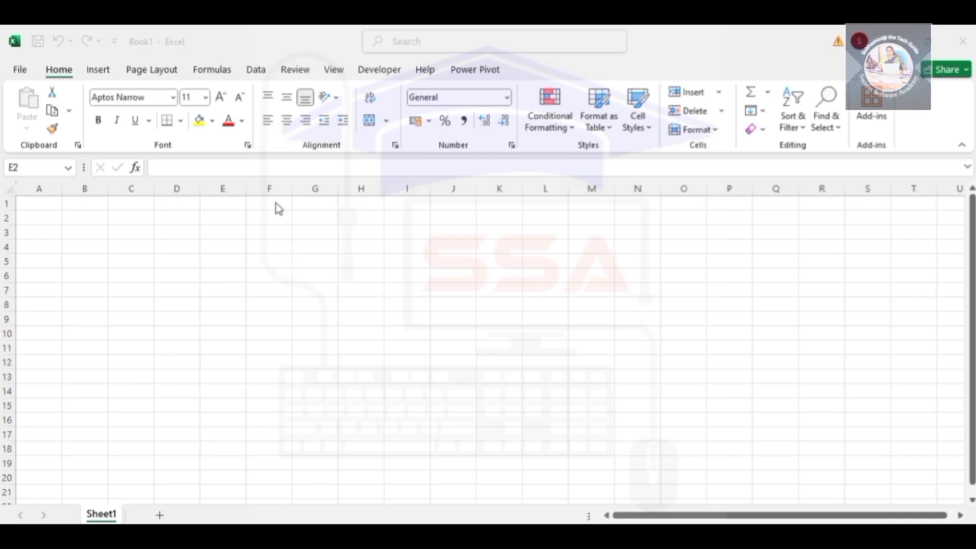
Enter the title "Employee Application Form" in cell E2 of the blank sheet and widen column E to fit it.
click(233, 206)
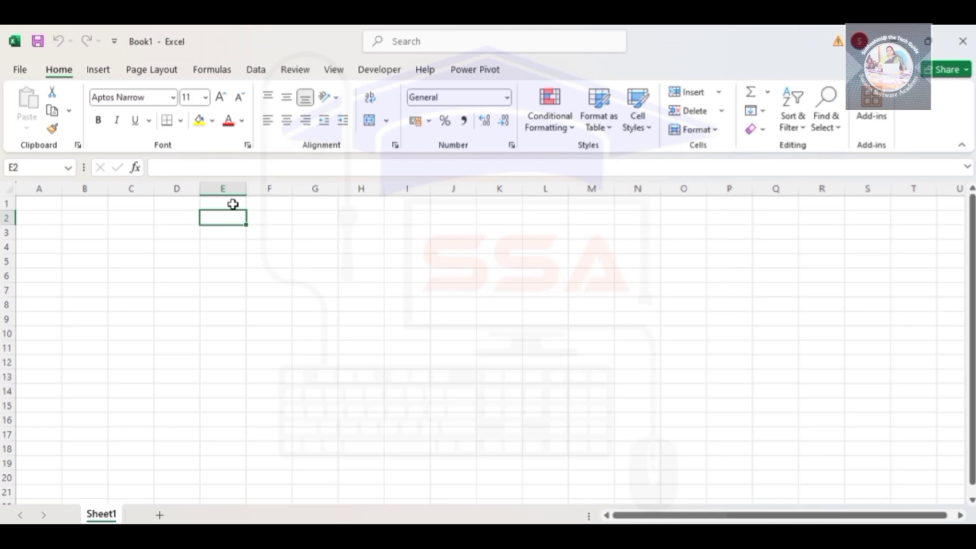
text(employee)
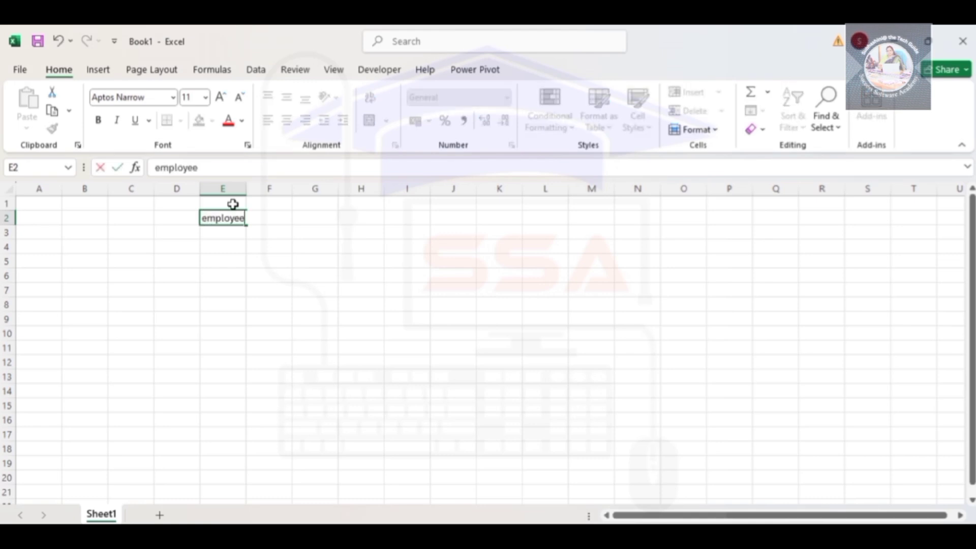
key(BackSpace)
key(BackSpace)
key(BackSpace)
key(BackSpace)
key(BackSpace)
key(BackSpace)
key(BackSpace)
key(BackSpace)
text(Employee D)
key(BackSpace)
text(Application )
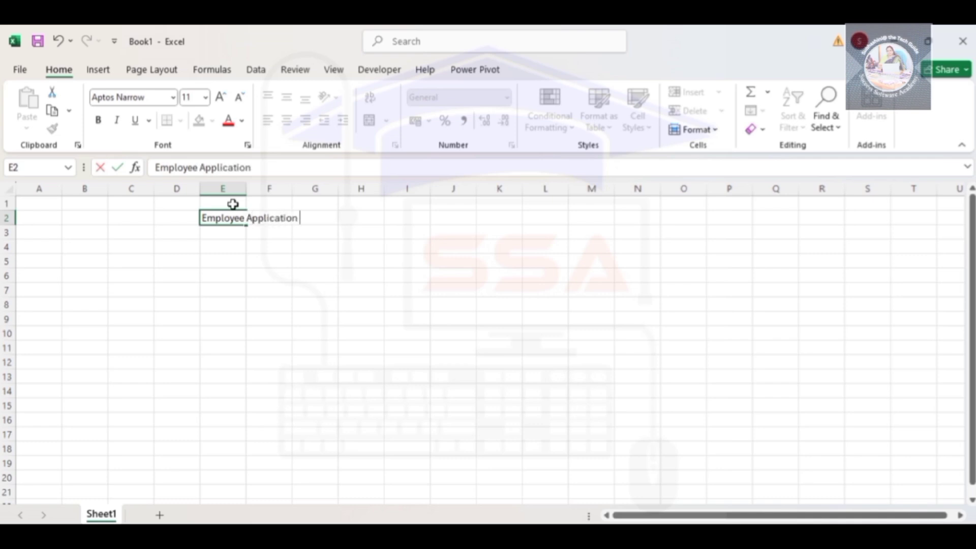
text(Form)
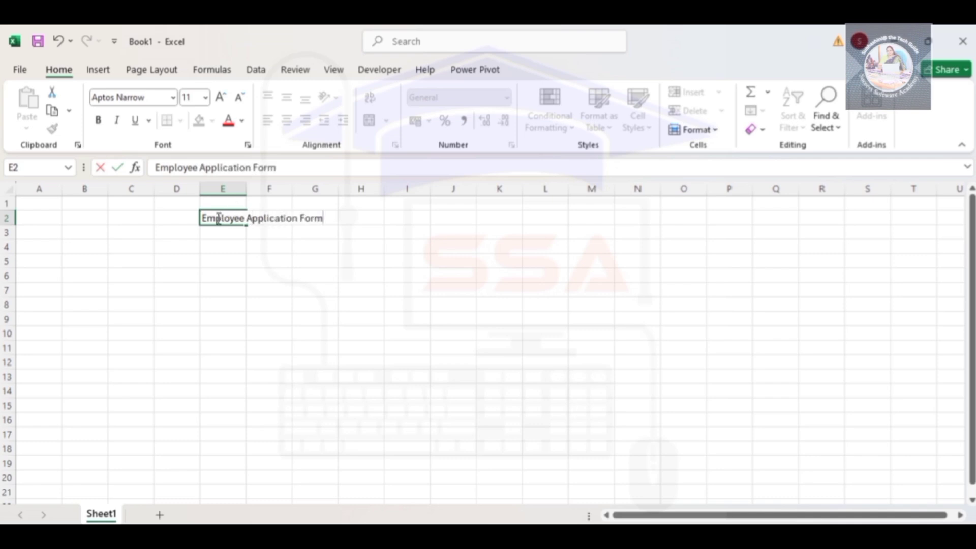
drag(207, 219, 334, 217)
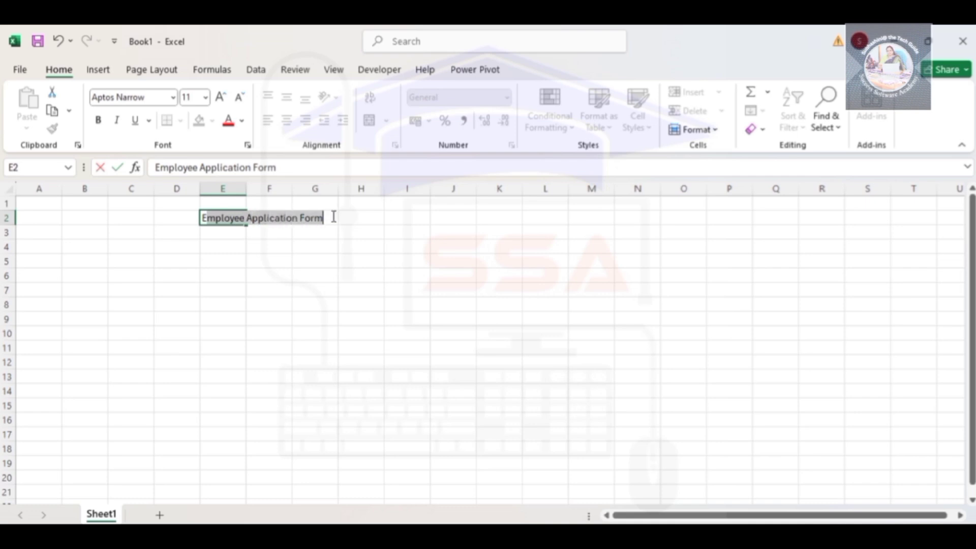
click(367, 246)
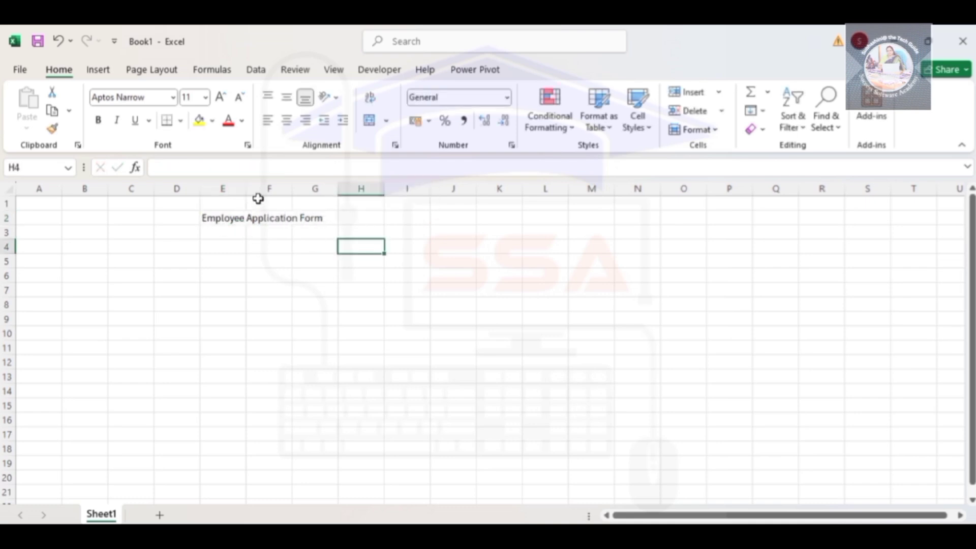
drag(244, 188, 383, 189)
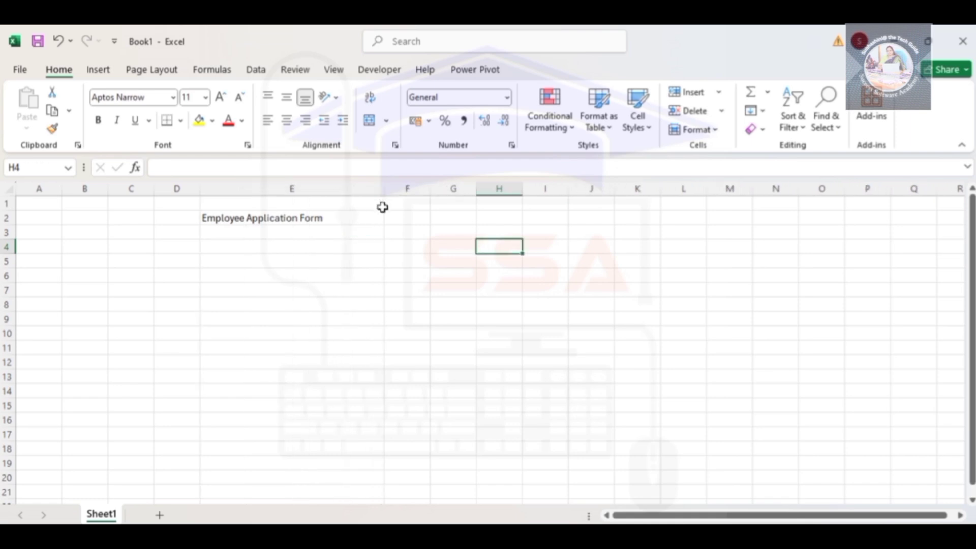
Give the title cell E2 outside borders and a light grey fill.
click(208, 217)
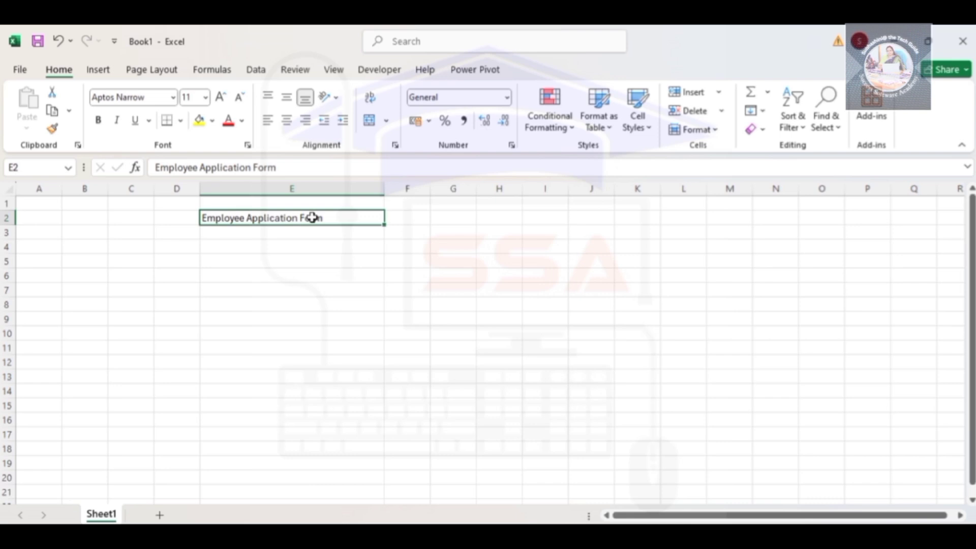
click(180, 120)
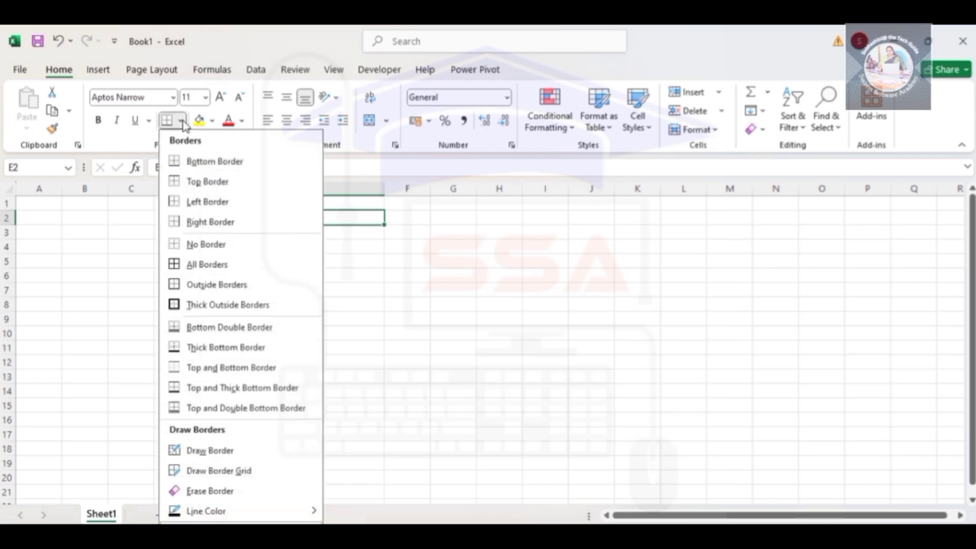
click(216, 289)
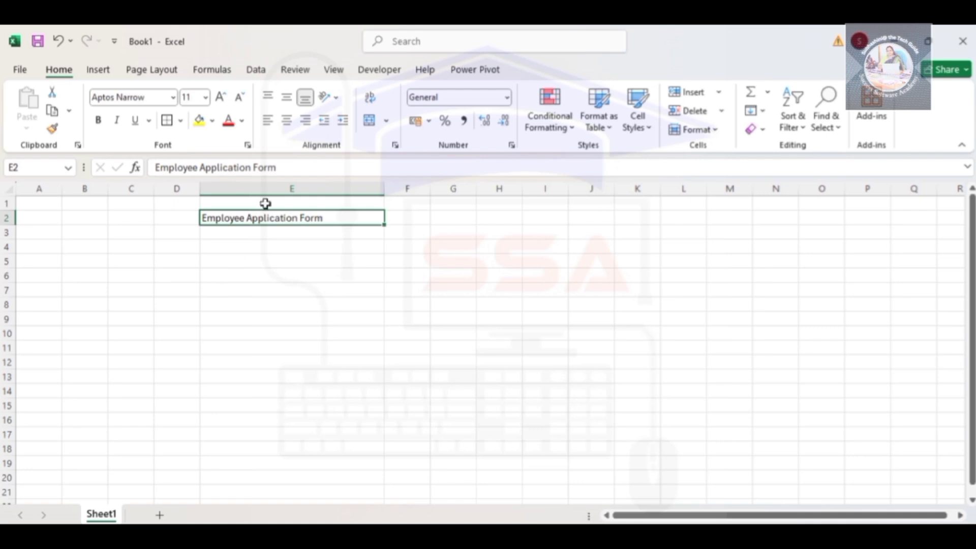
click(212, 123)
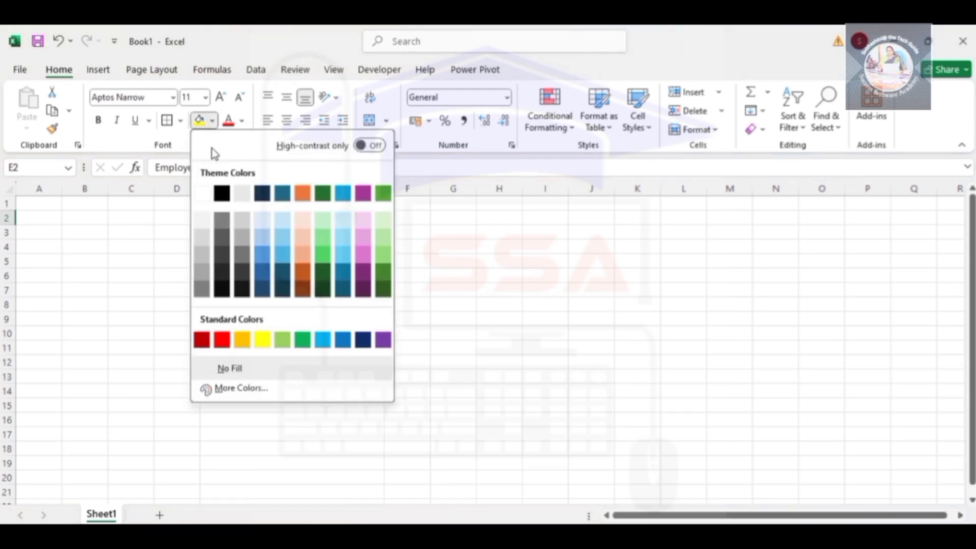
click(204, 230)
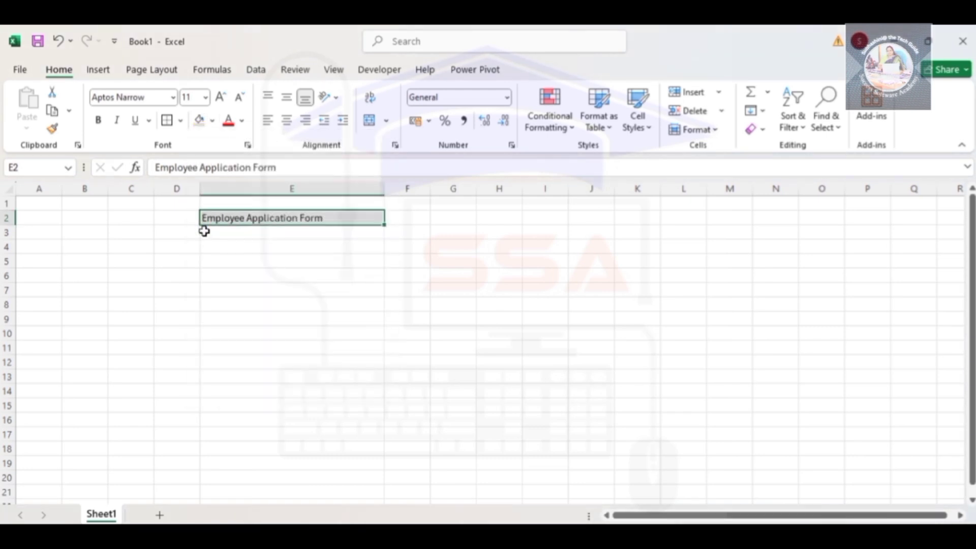
click(302, 301)
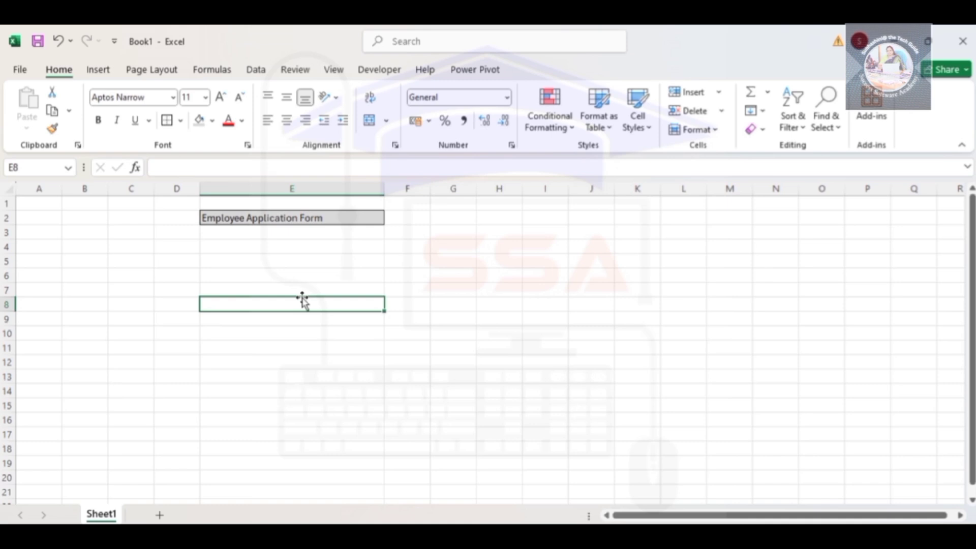
Set the title's font size in E2 to 20 and widen column E so the whole title fits.
click(248, 216)
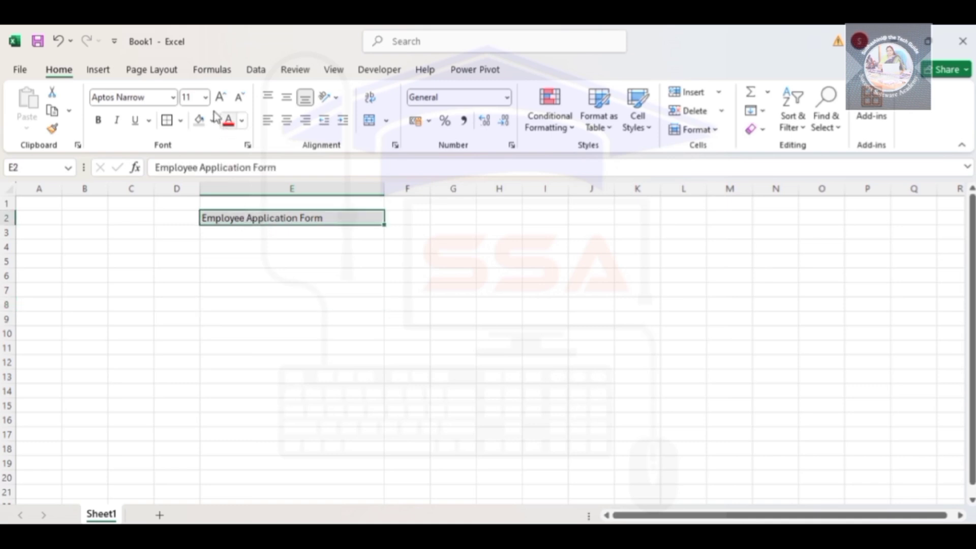
click(206, 97)
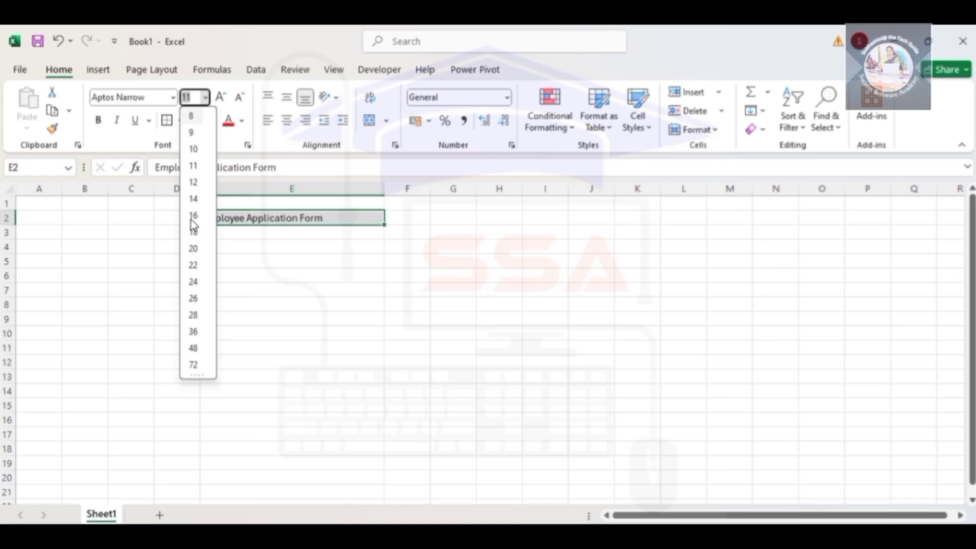
click(193, 248)
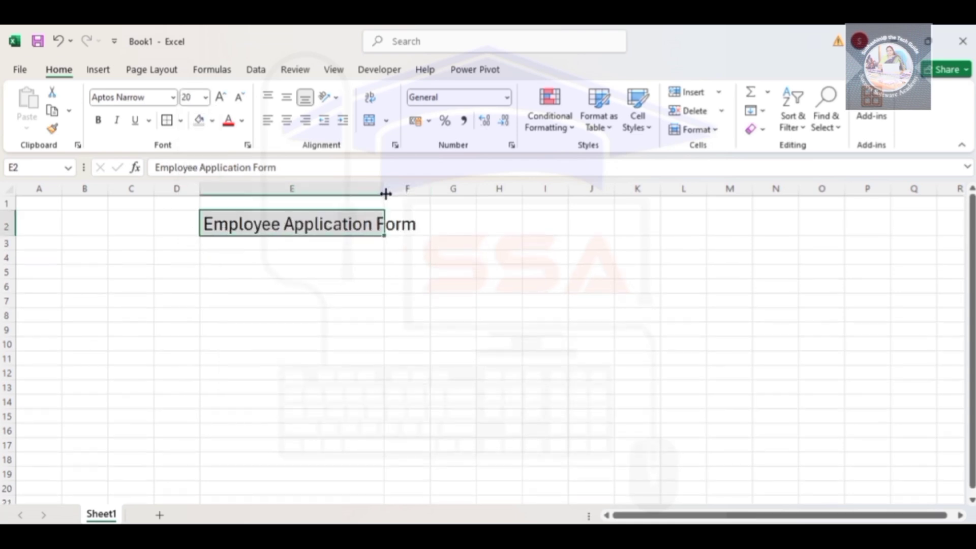
drag(385, 189, 441, 200)
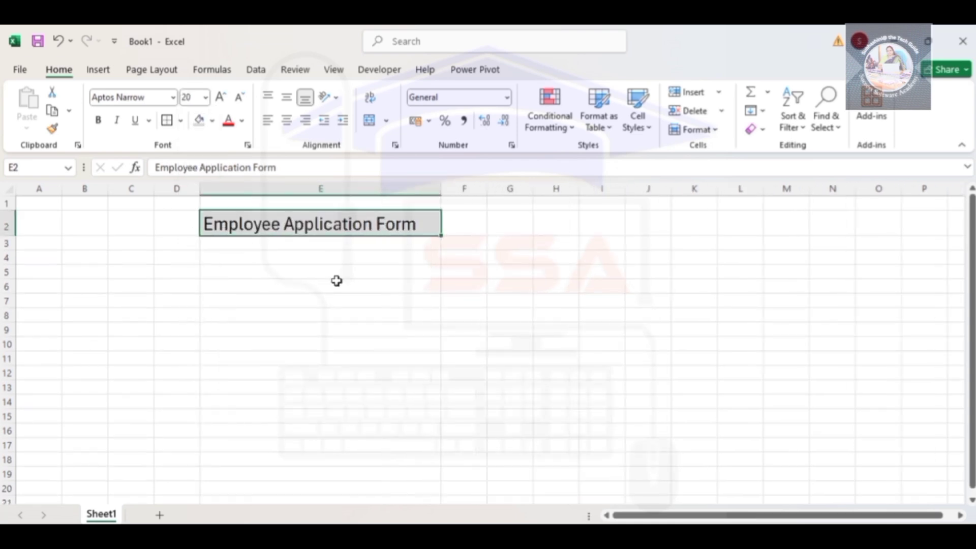
Enter the field labels "Employee id" in cell C5 and "Employee Name" in cell C7.
click(118, 270)
text(employee)
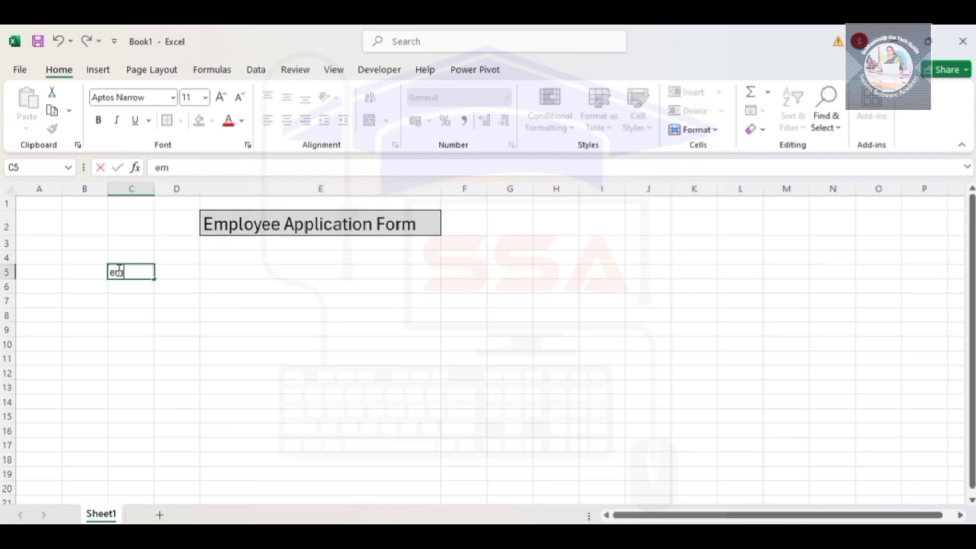
key(BackSpace)
key(BackSpace)
key(BackSpace)
key(BackSpace)
key(BackSpace)
key(BackSpace)
key(BackSpace)
text(Employee id)
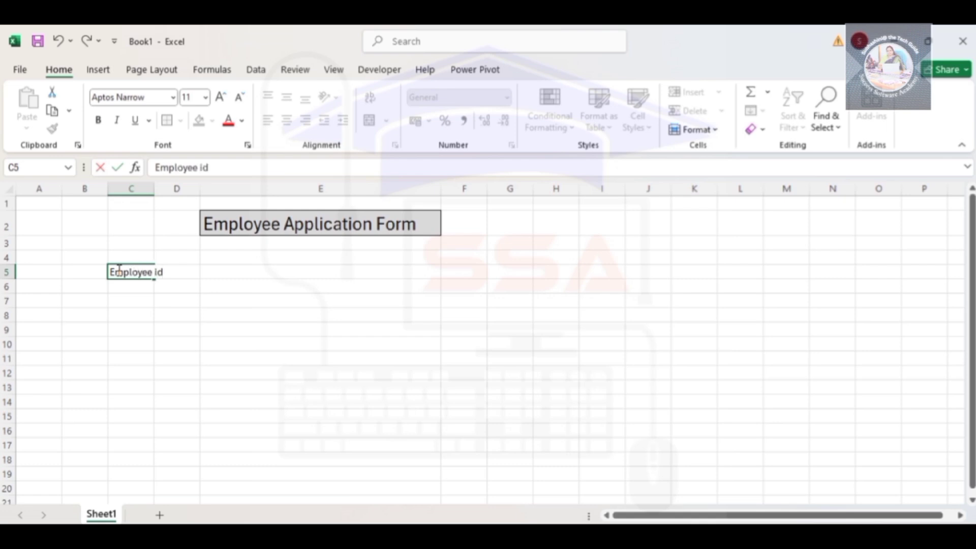
key(Return)
key(Return)
text(Emp)
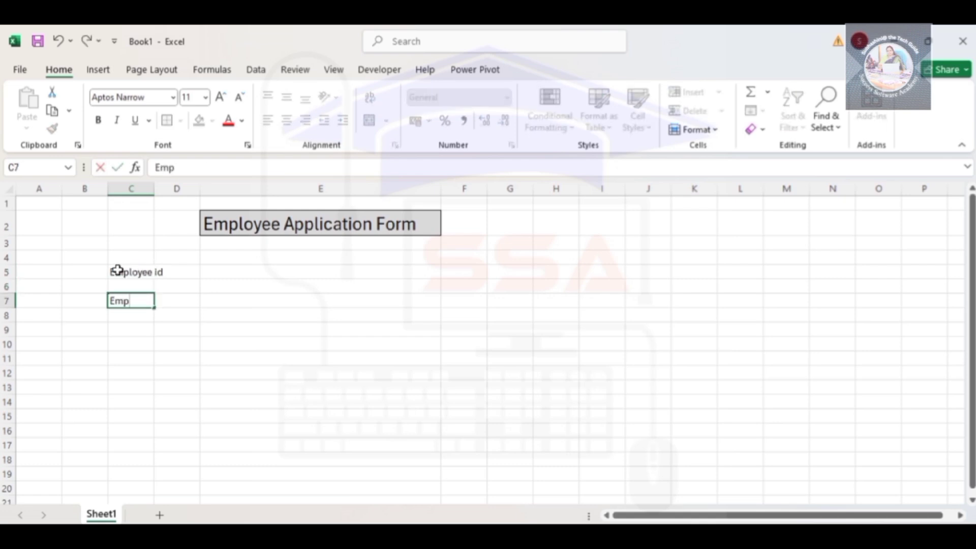
text(loyee Name)
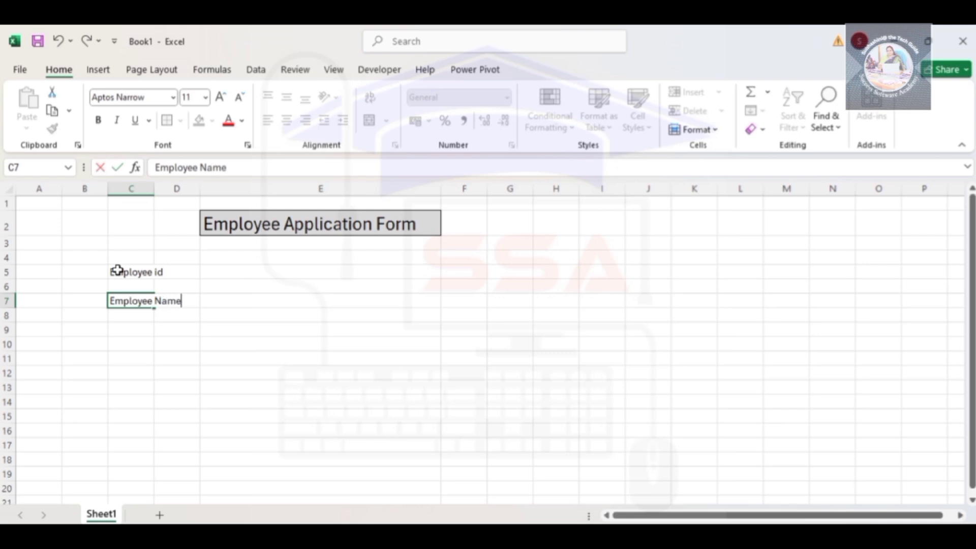
Enter the label "Desingnation" in cell C10 and widen column C to fit the field labels.
key(Return)
key(Return)
key(Return)
text(Desingnatio)
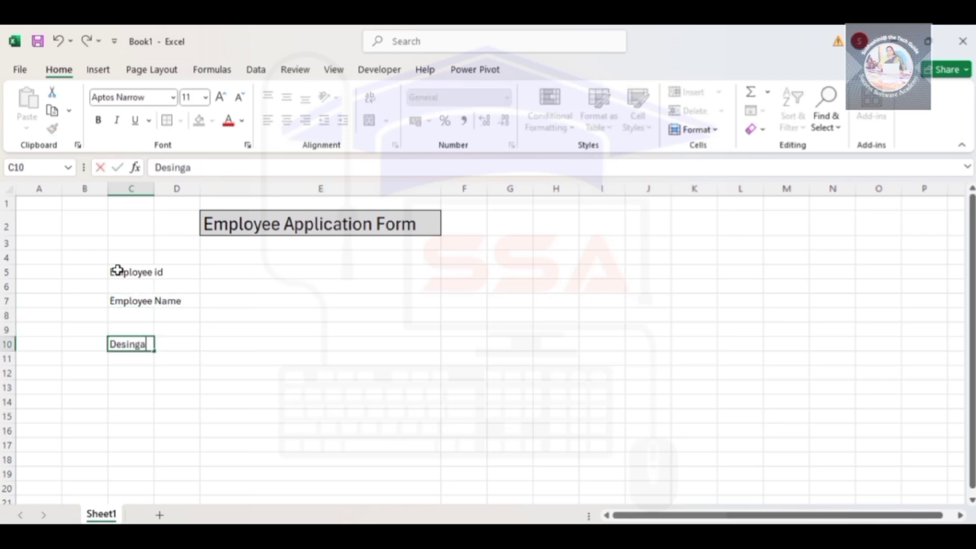
text(n)
key(BackSpace)
key(BackSpace)
text(nation)
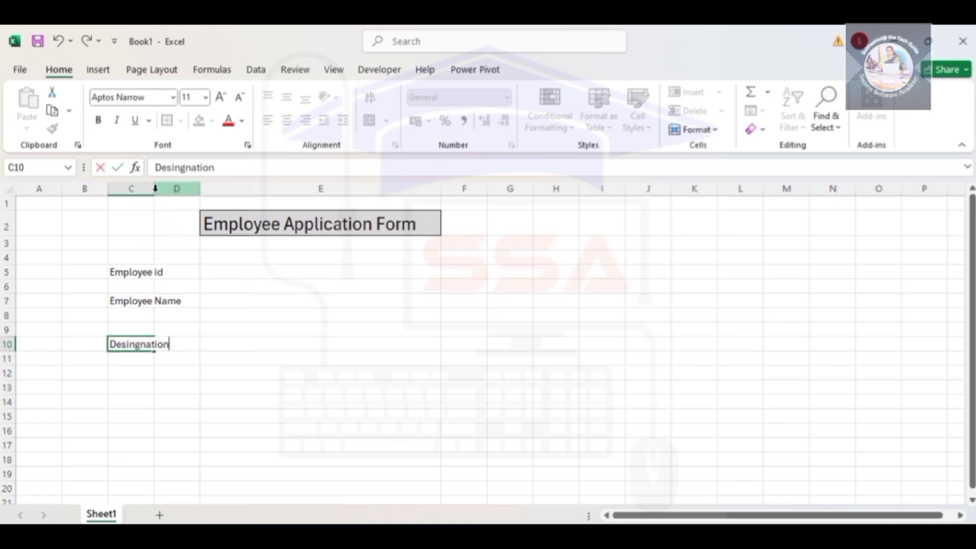
click(257, 320)
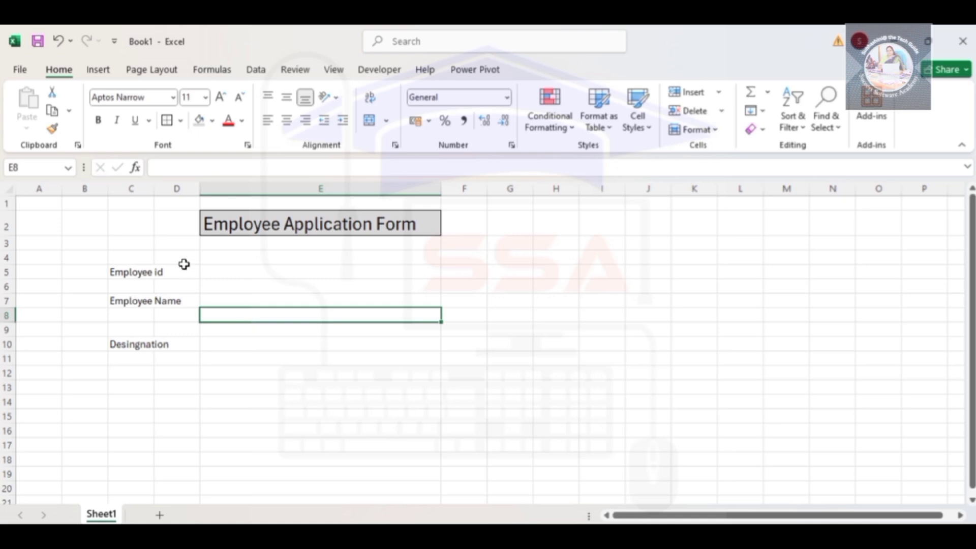
drag(152, 190, 259, 196)
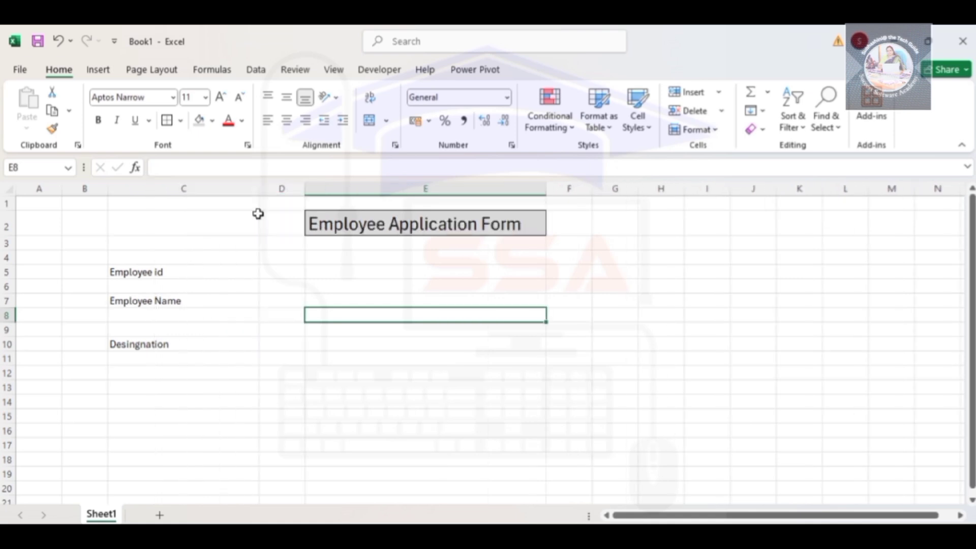
Give the Employee id label cell C5 thick outside borders and a grey fill one shade darker than the title's.
click(178, 271)
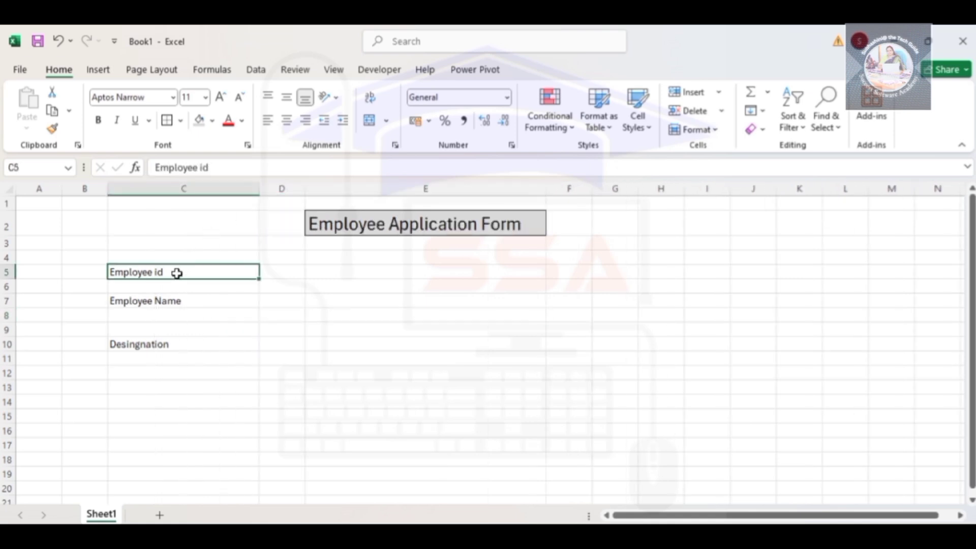
click(181, 120)
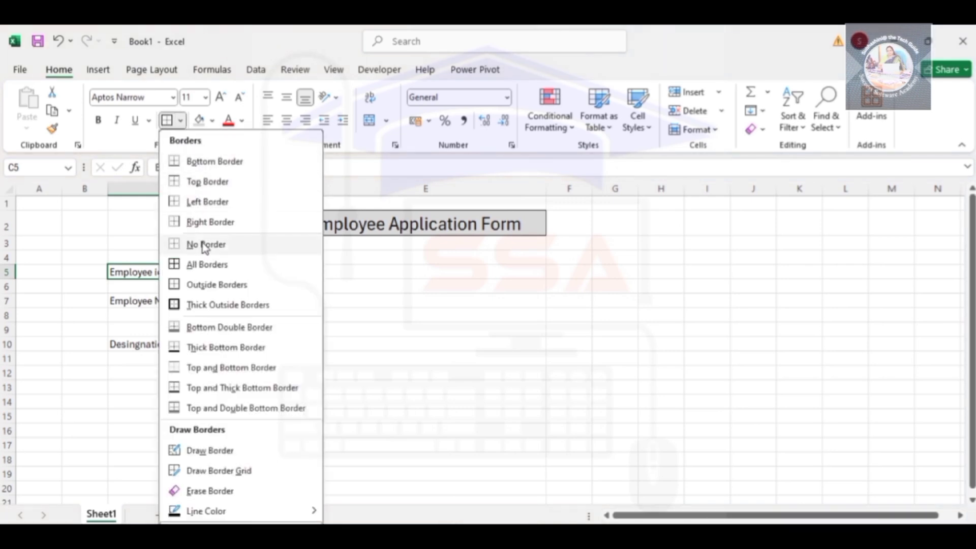
click(213, 286)
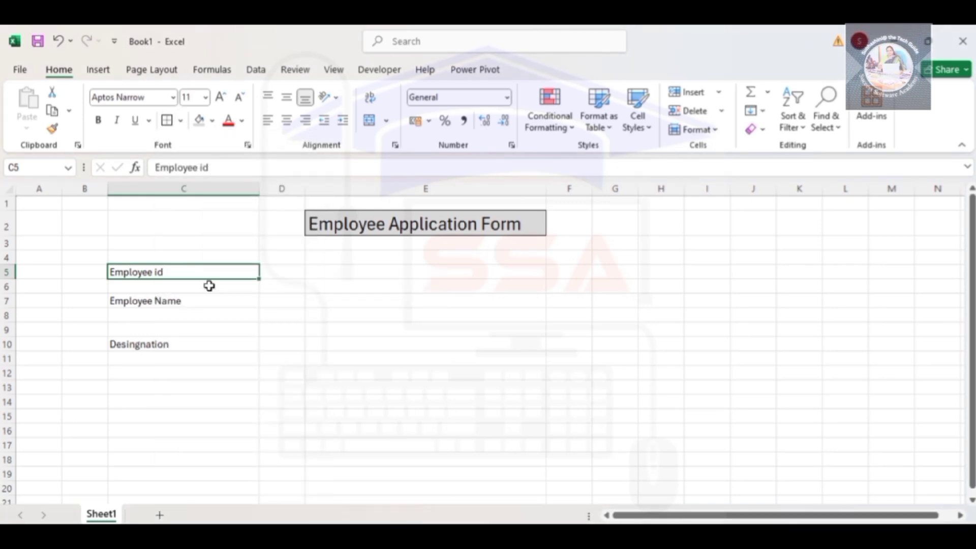
click(181, 121)
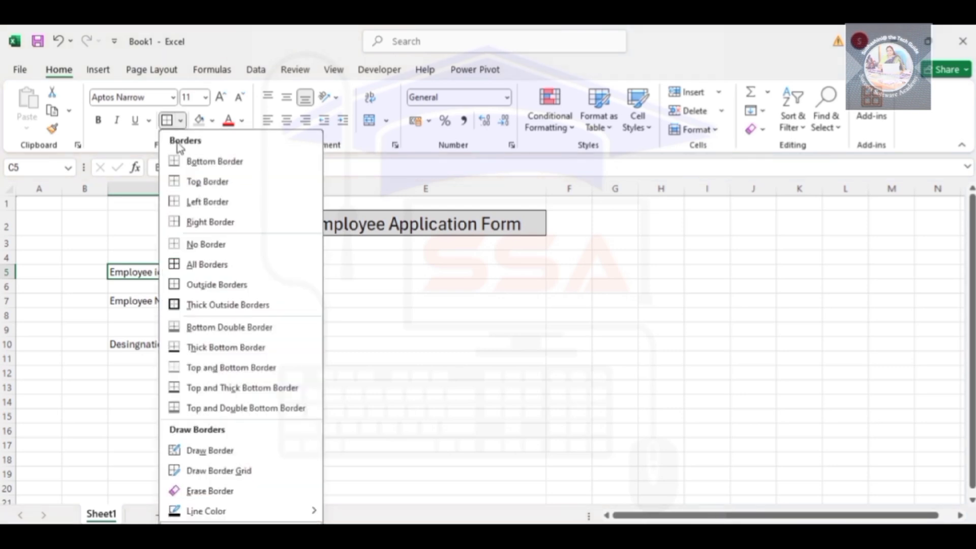
click(213, 306)
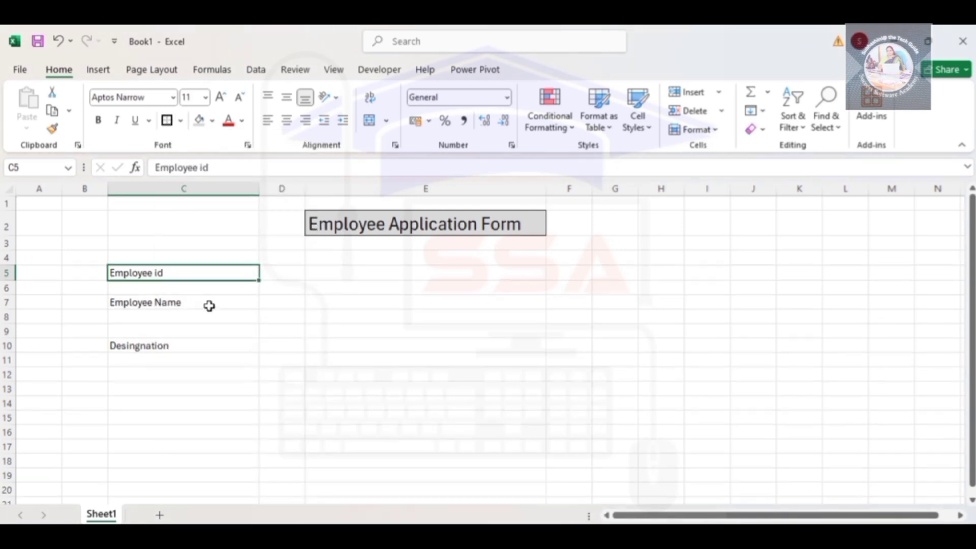
click(213, 121)
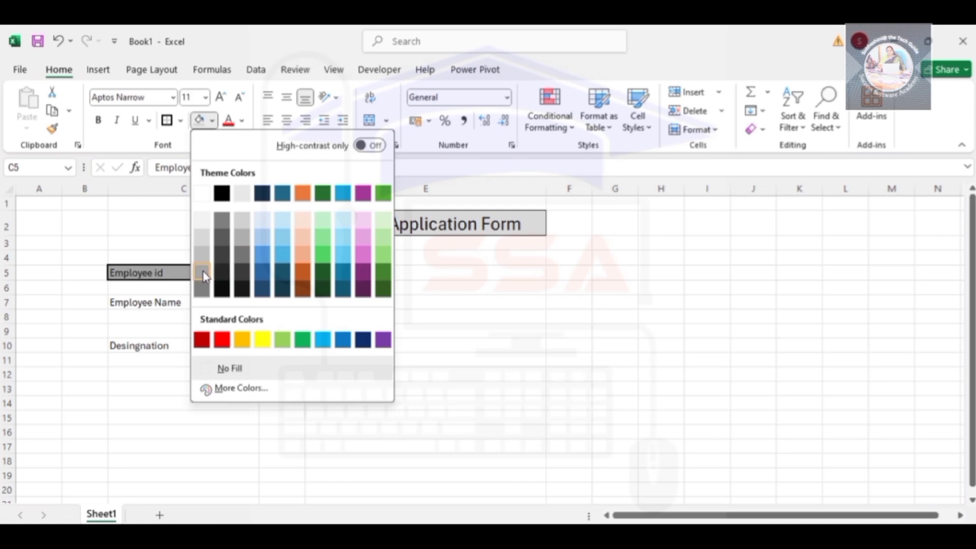
click(202, 254)
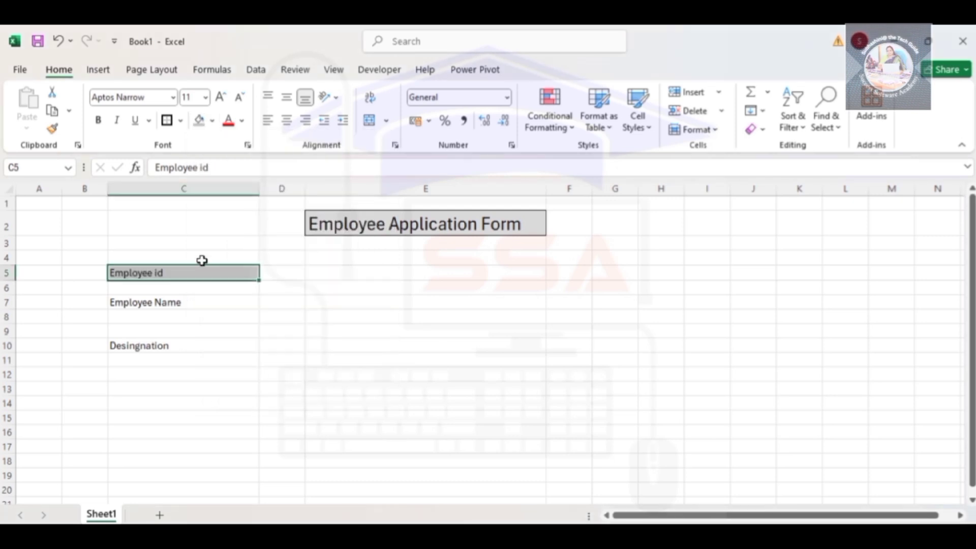
click(286, 274)
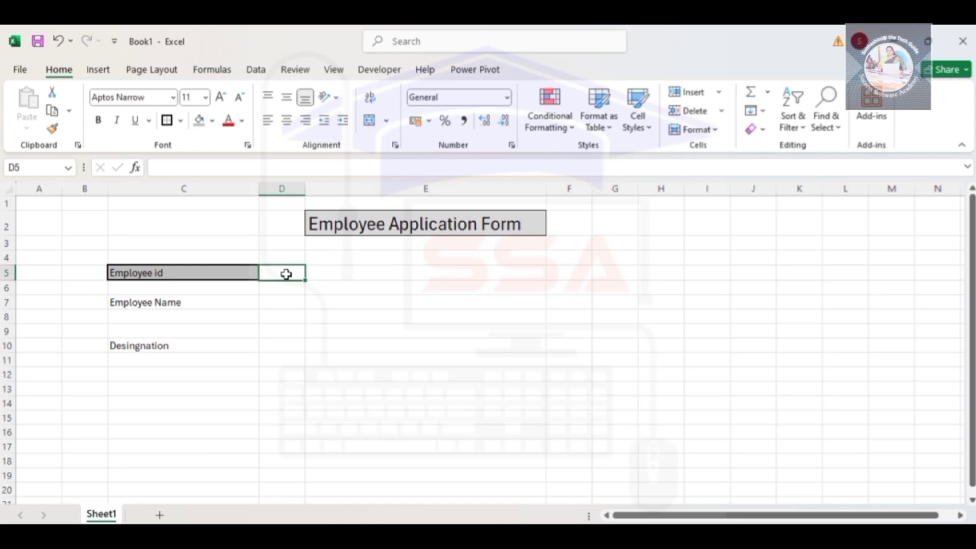
Give cell D5 beside the Employee id label outside borders and the same grey fill as the label, and widen column D.
click(180, 120)
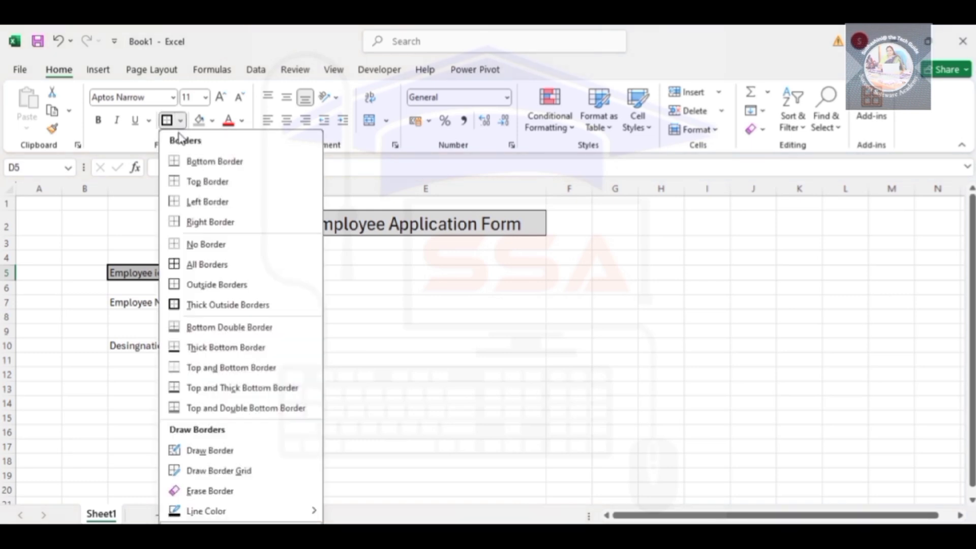
click(217, 285)
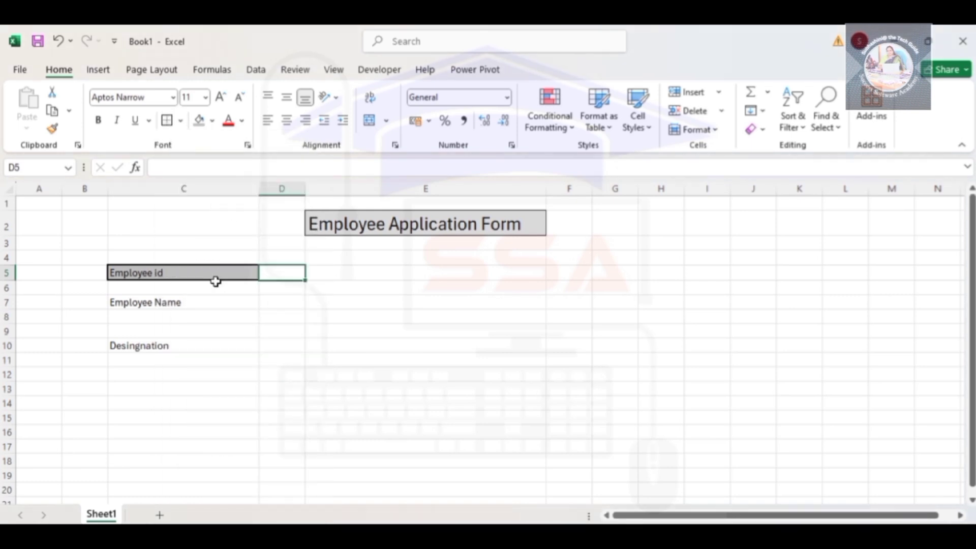
click(213, 122)
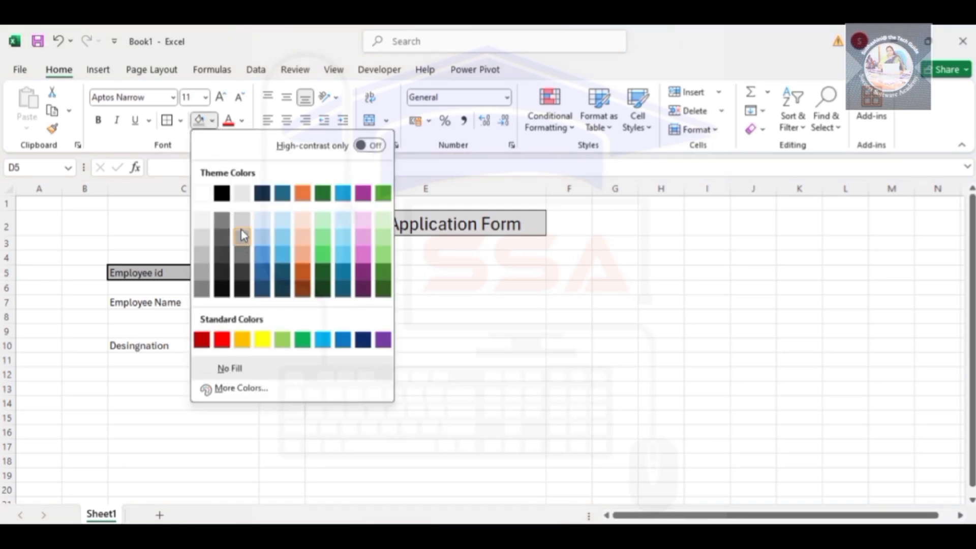
click(243, 238)
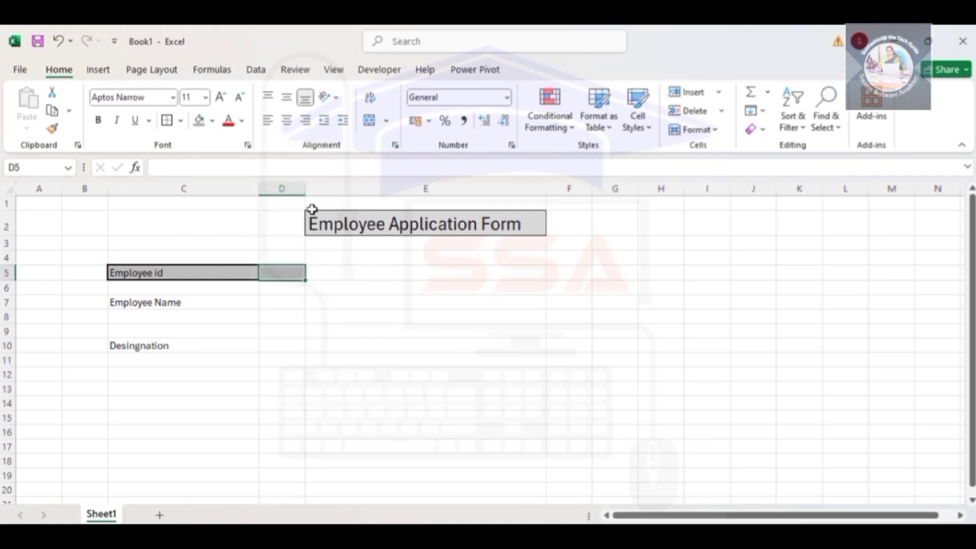
drag(307, 185, 339, 195)
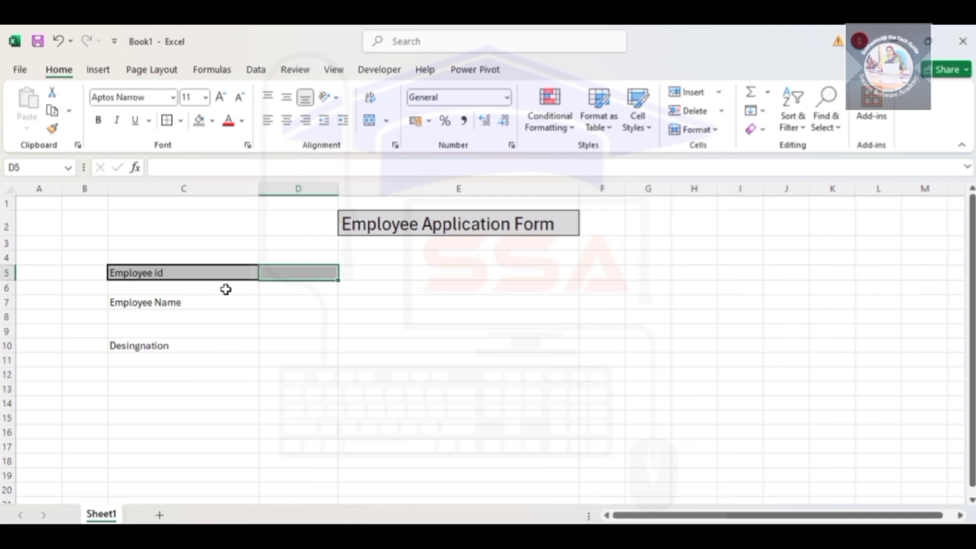
Select the Employee Name and Desingnation labels with their adjacent cells, C7, D7, C10 and D10, and start Format Painter on them.
click(203, 302)
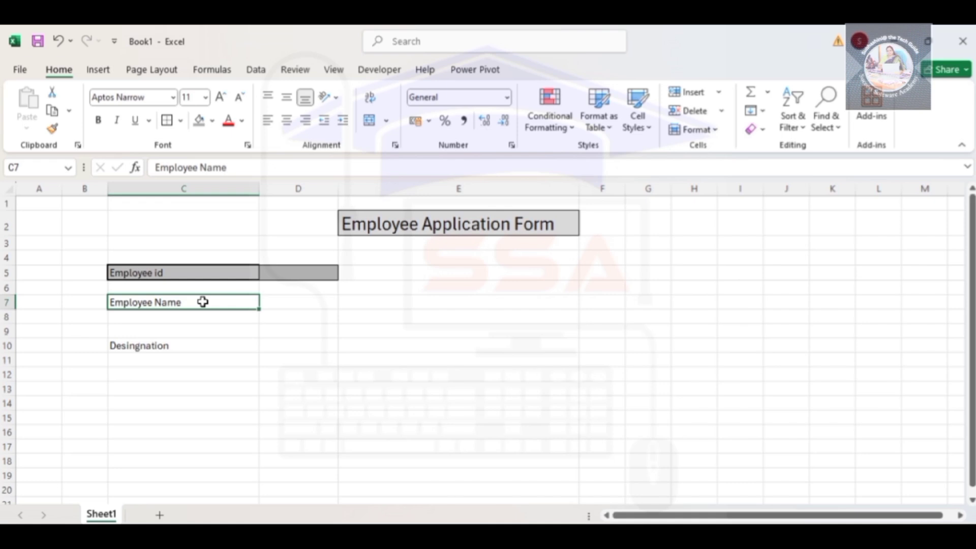
ctrl+click(188, 346)
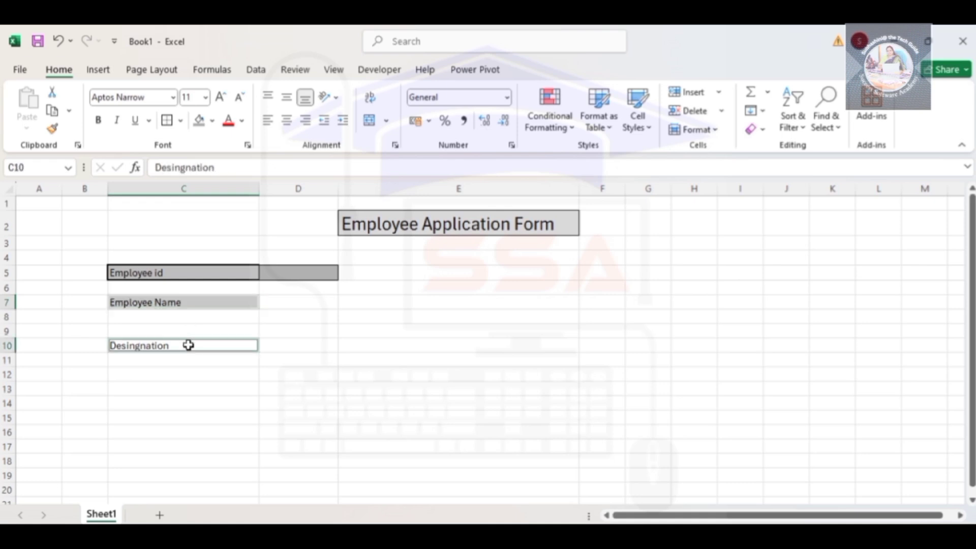
ctrl+click(284, 301)
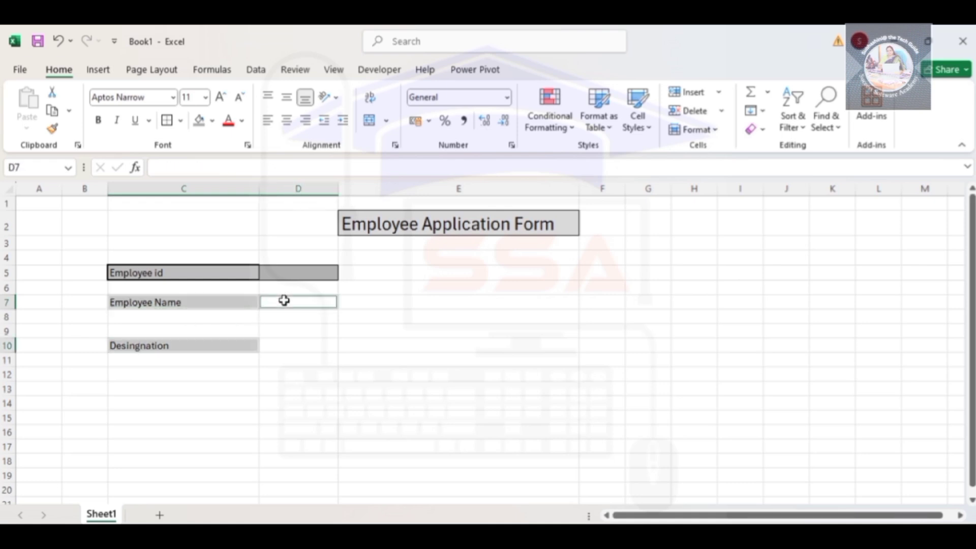
ctrl+click(286, 350)
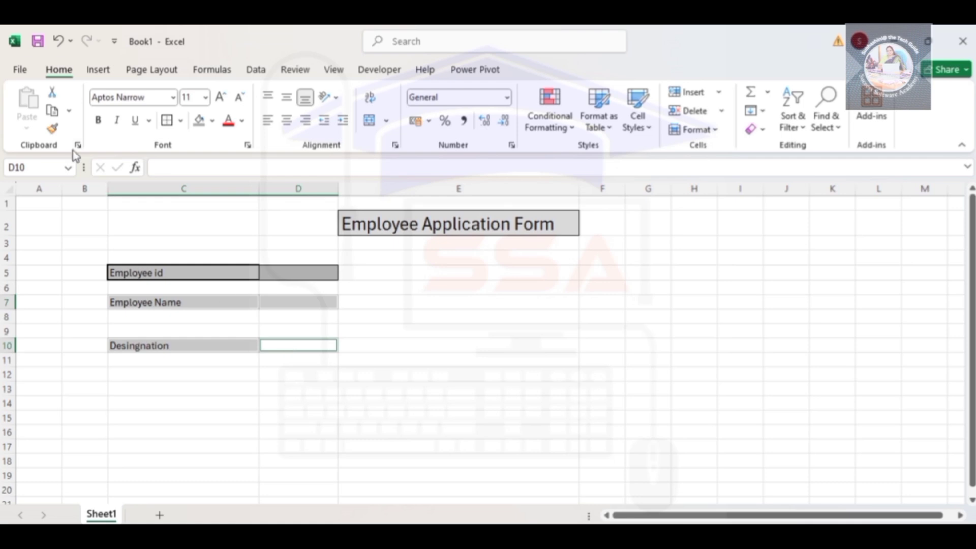
click(53, 129)
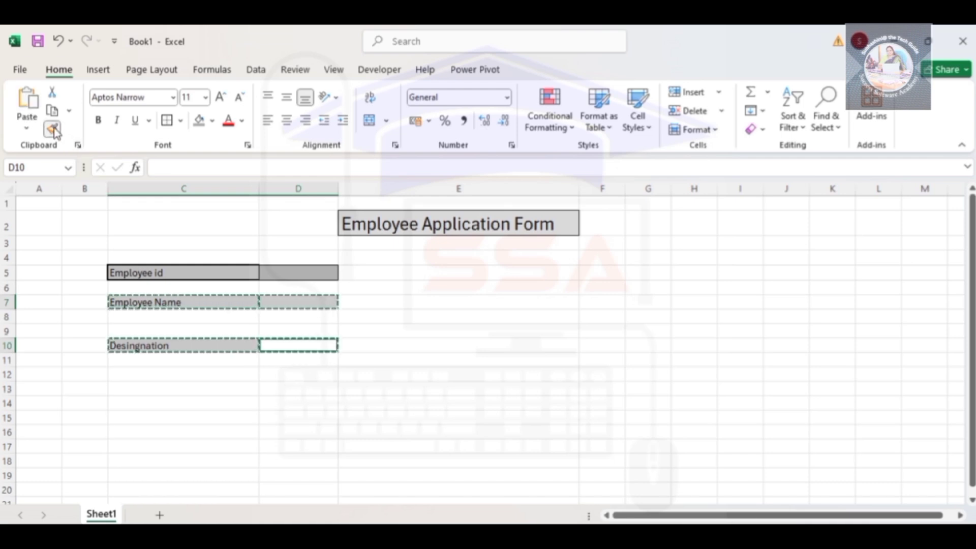
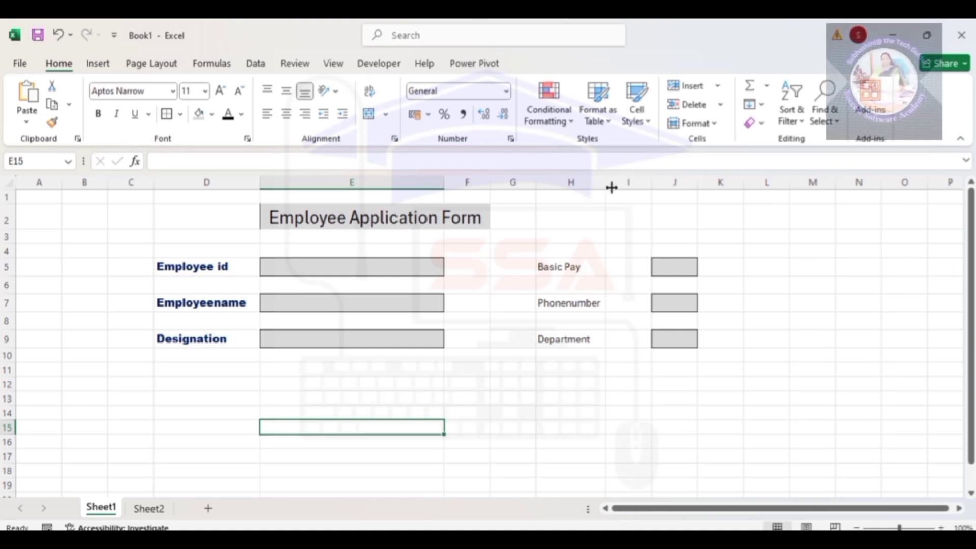
Widen column J to lengthen the entry boxes for Basic Pay, Phonenumber and Department.
drag(699, 184, 742, 186)
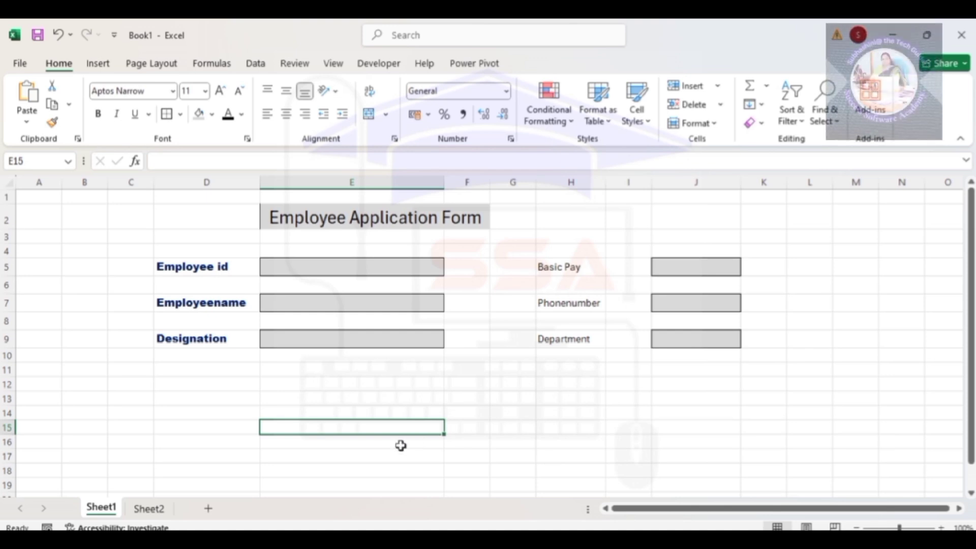
drag(148, 213, 754, 406)
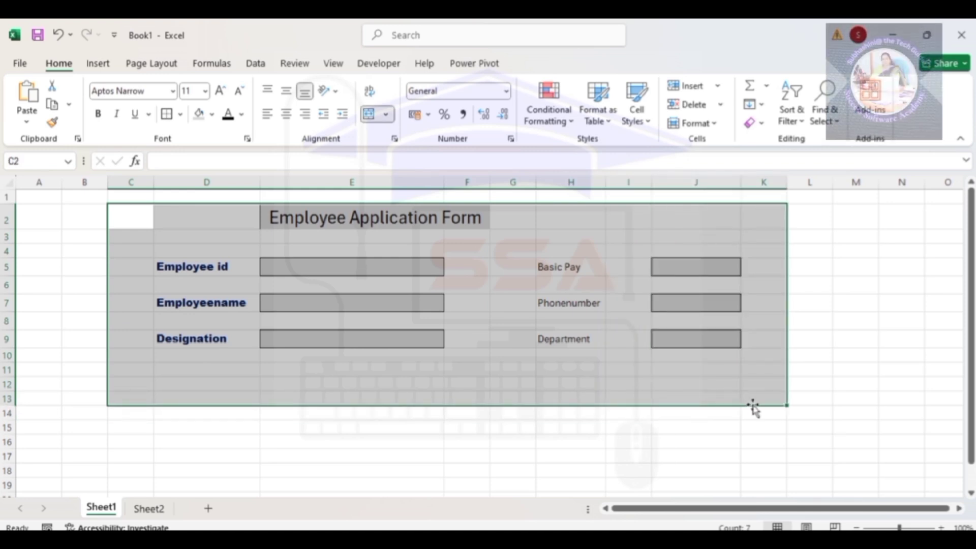
click(641, 444)
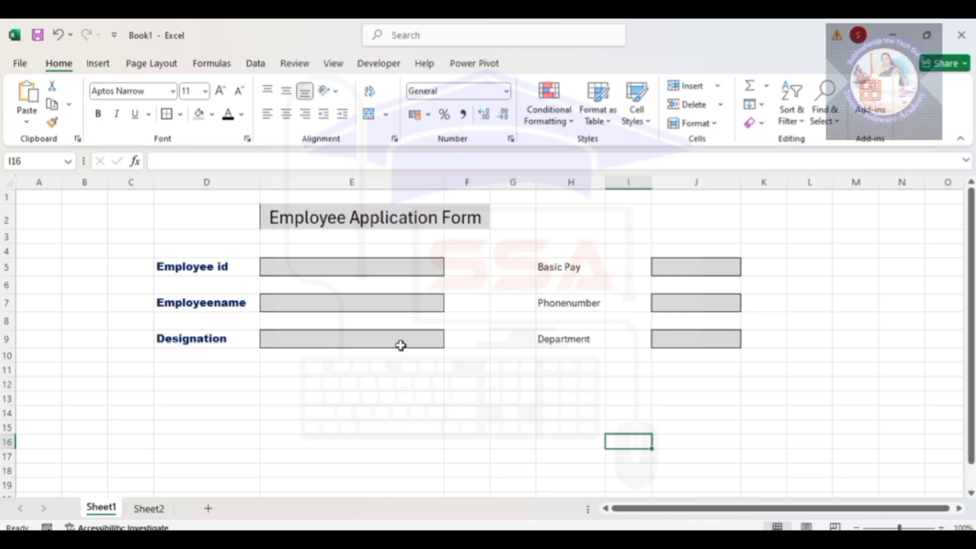
Format the Employee id entry cell E5 as Number with 0 decimal places.
click(345, 267)
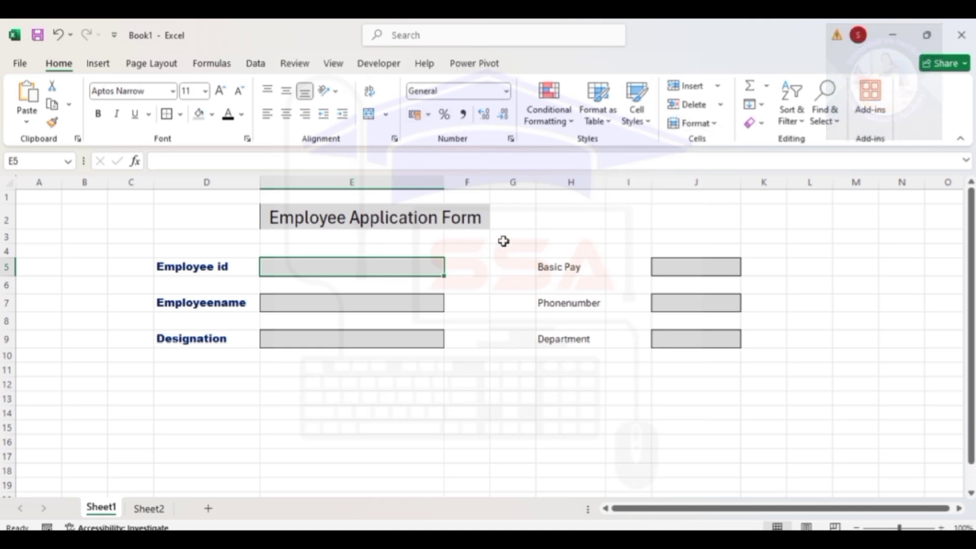
key(ctrl+1)
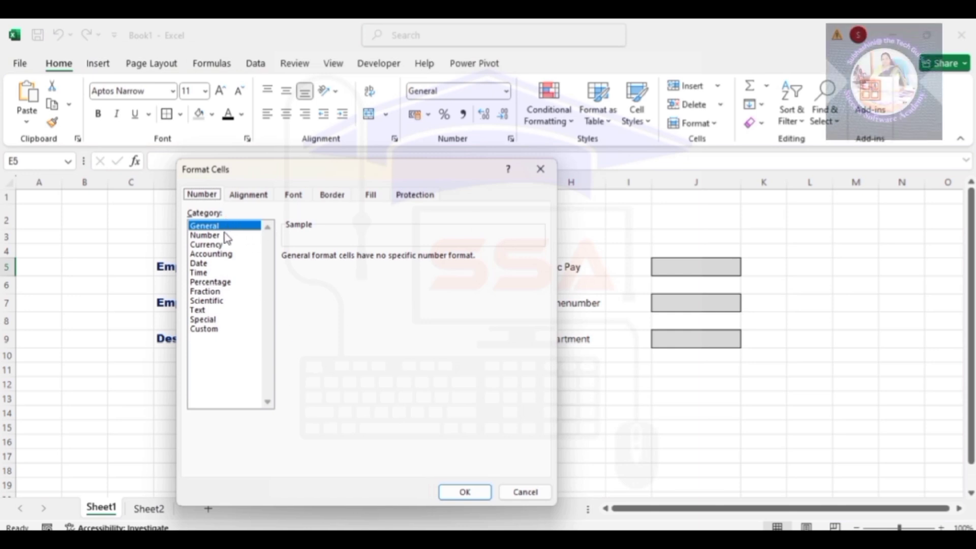
click(206, 235)
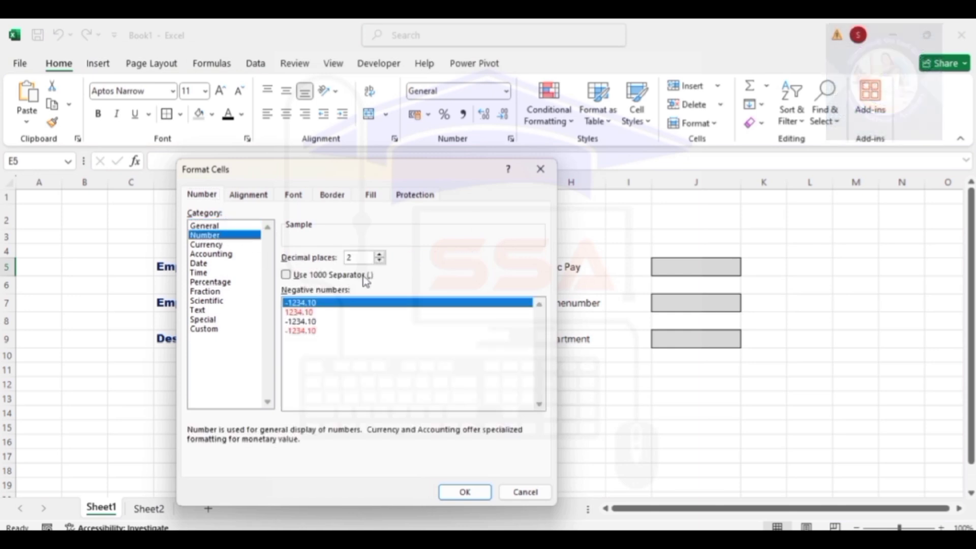
click(379, 257)
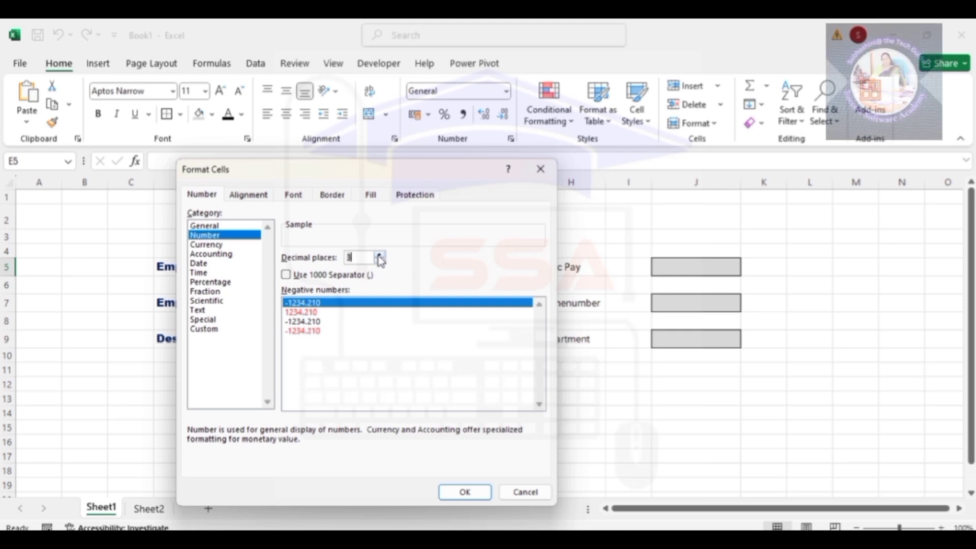
click(380, 261)
click(379, 261)
click(379, 261)
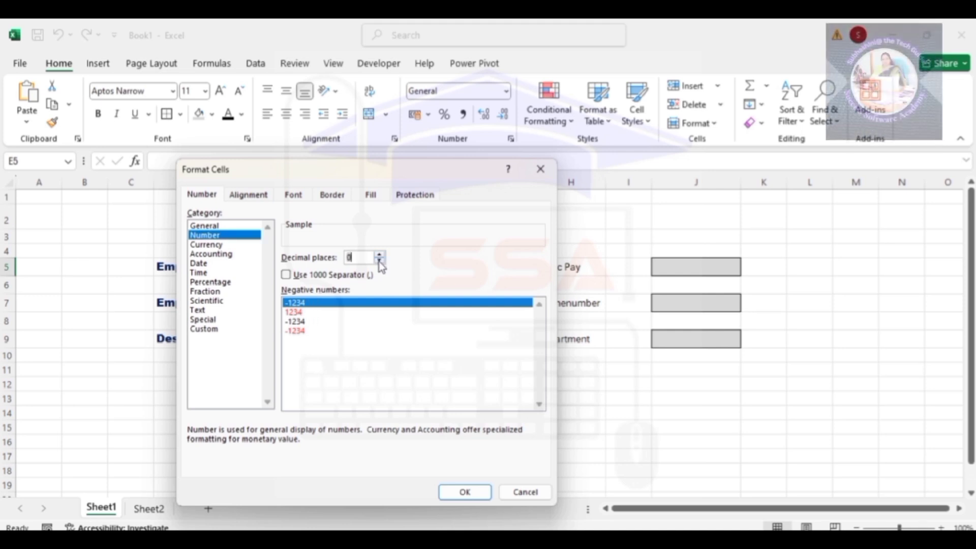
click(464, 493)
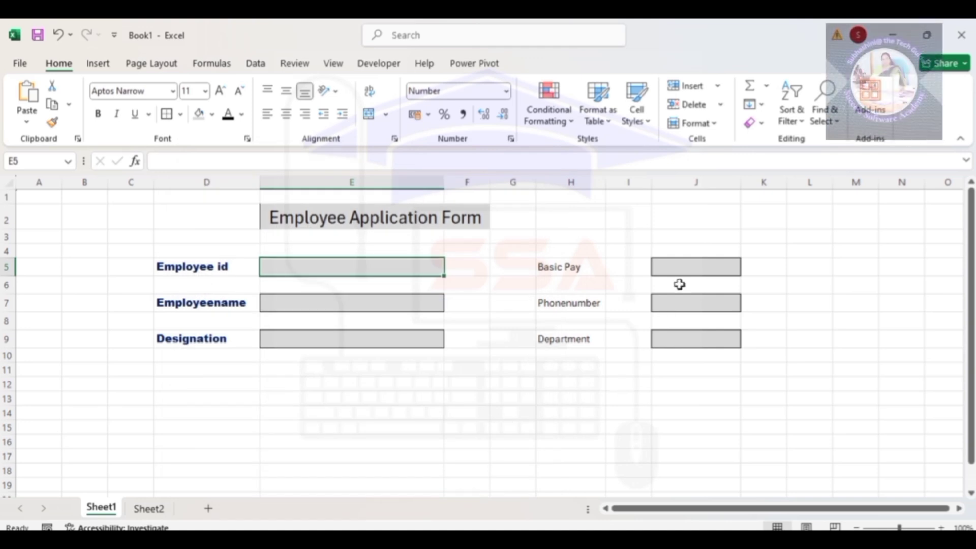
Format the Basic Pay entry cell J5 as Currency with the ₹ symbol and 2 decimal places.
click(688, 269)
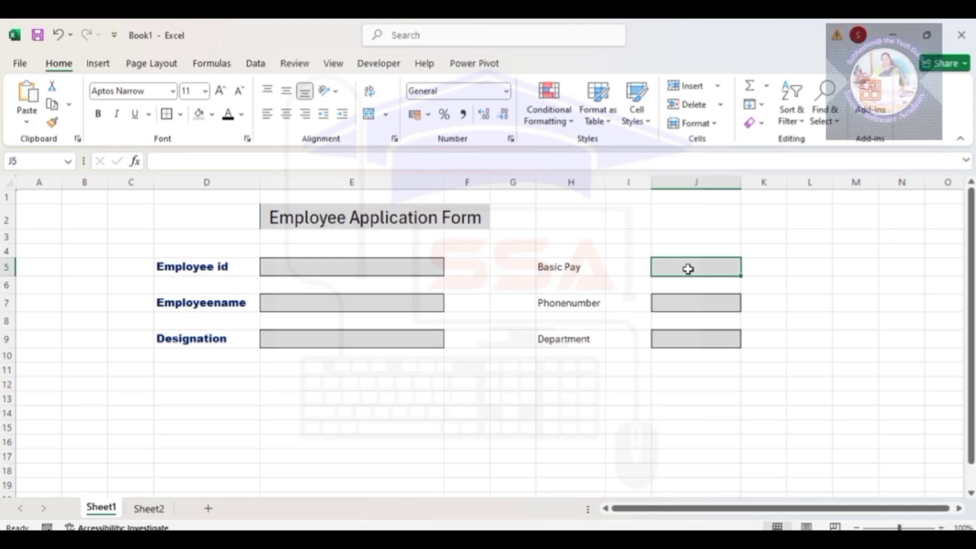
key(ctrl+1)
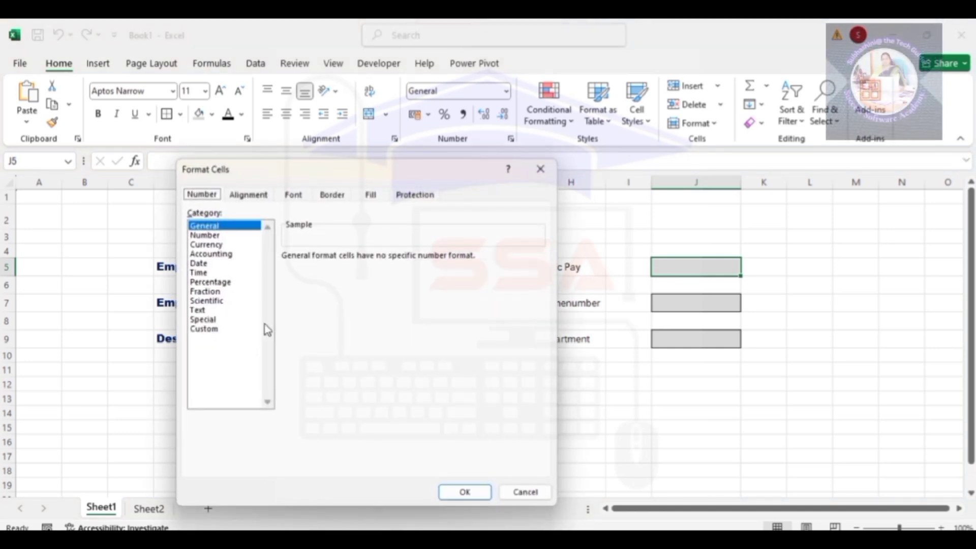
click(208, 244)
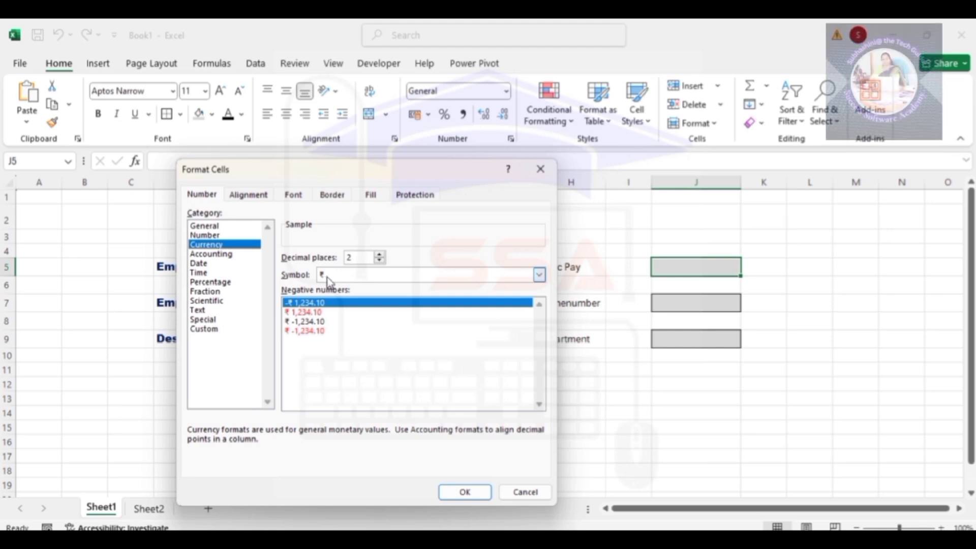
click(540, 275)
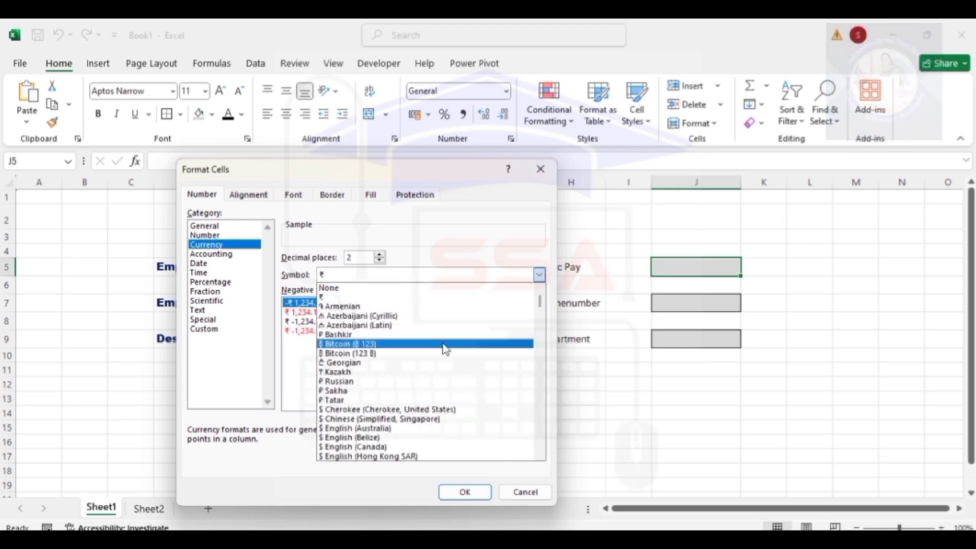
click(471, 492)
click(471, 492)
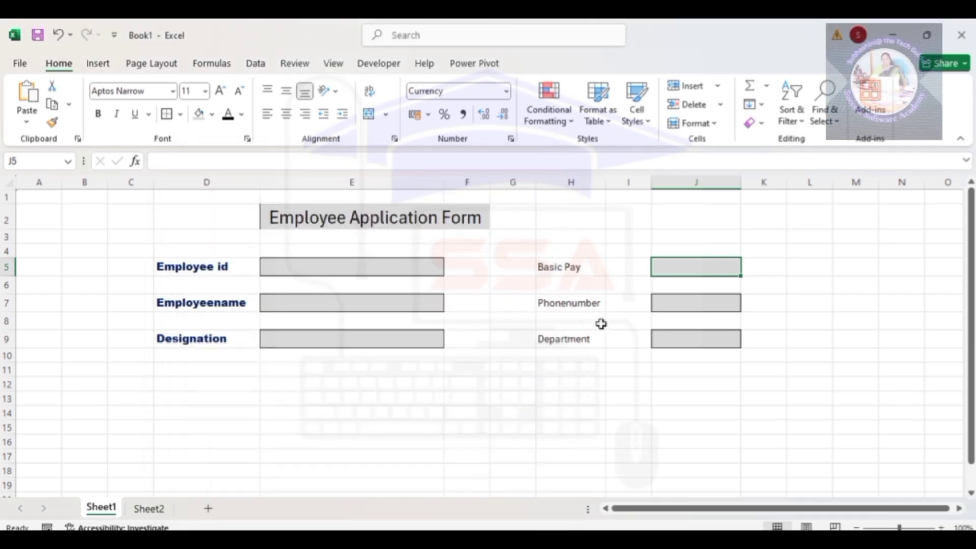
click(683, 291)
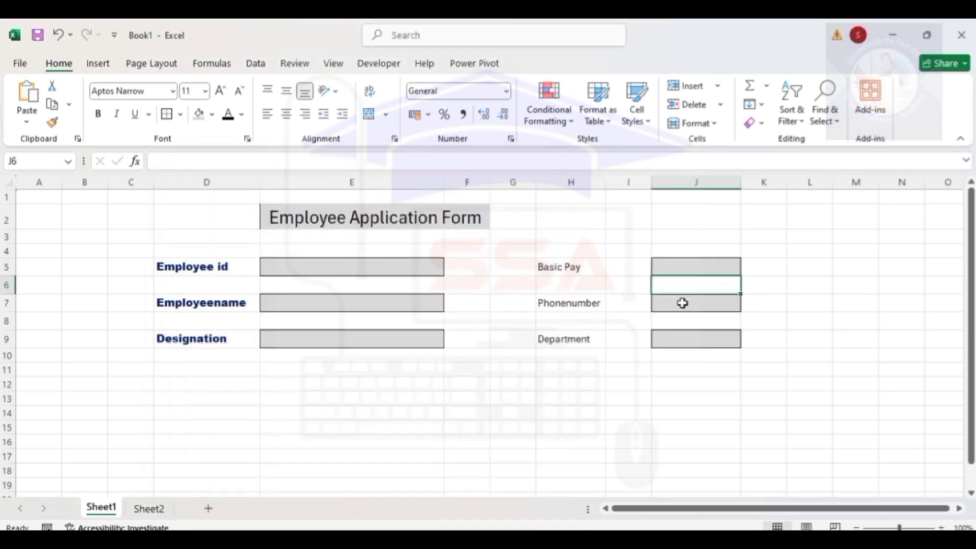
click(682, 303)
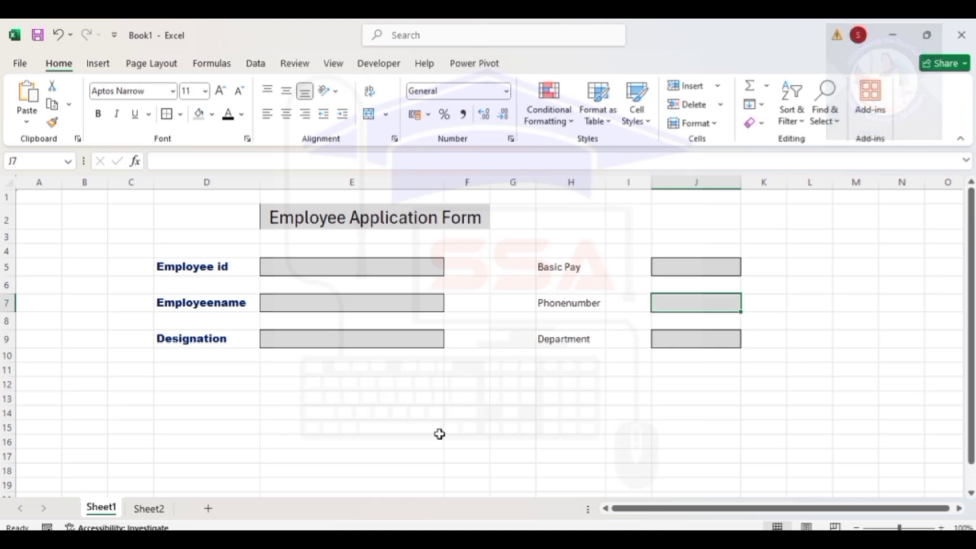
Hide the gridlines on the employee application form sheet.
drag(164, 220, 746, 381)
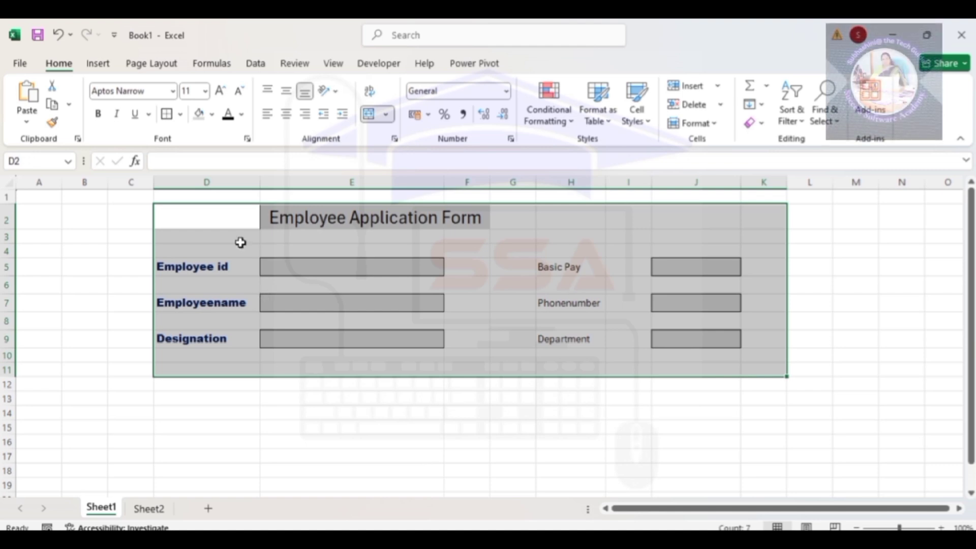
click(334, 64)
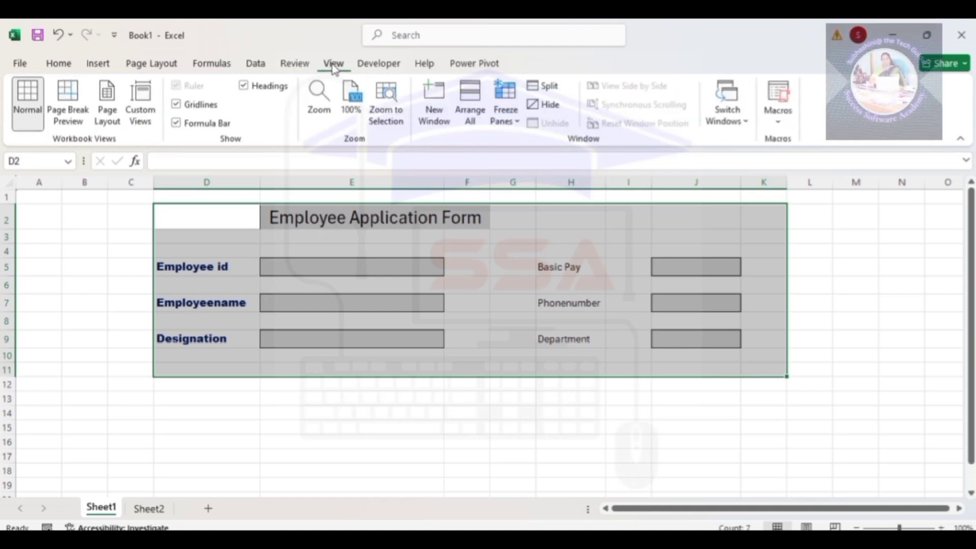
click(177, 104)
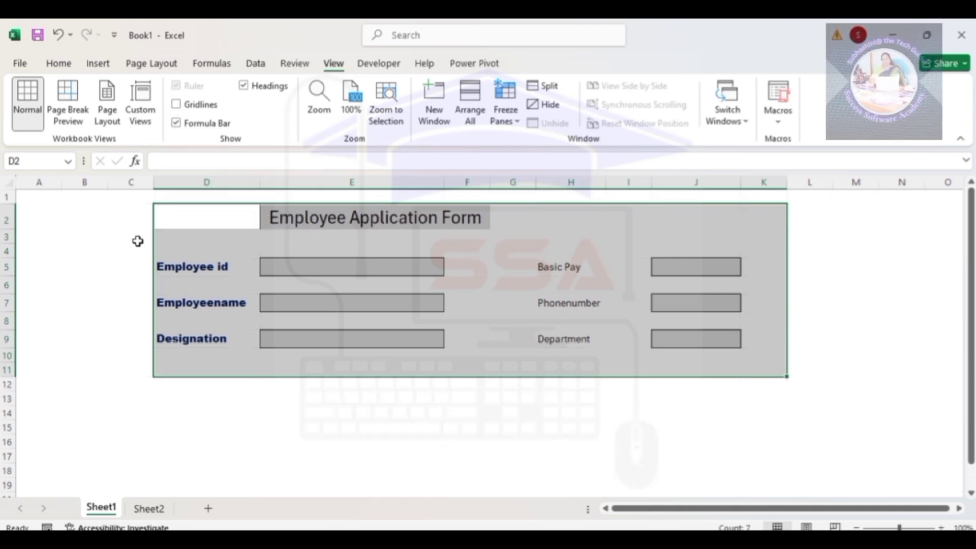
click(160, 423)
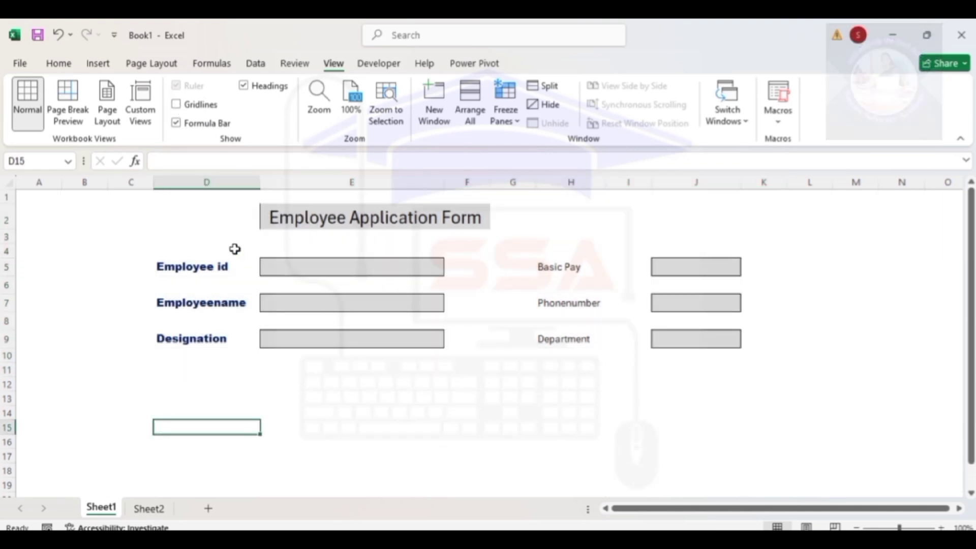
Add outside borders around the whole form area D1:J11.
drag(167, 202, 691, 374)
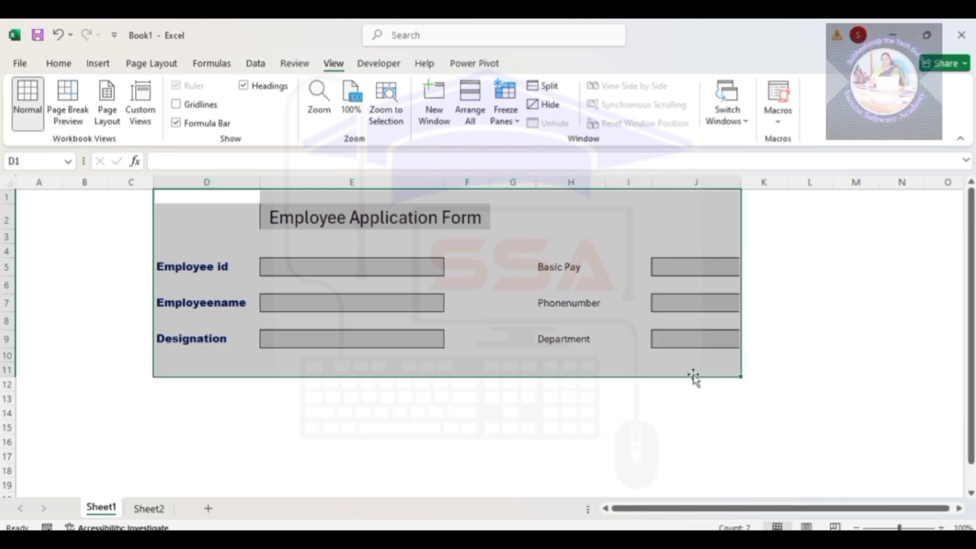
click(64, 67)
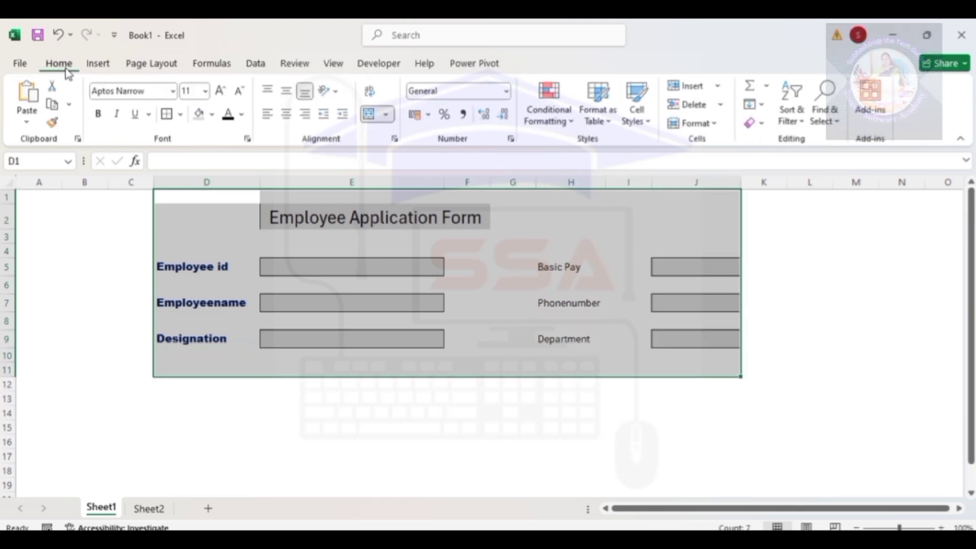
click(180, 116)
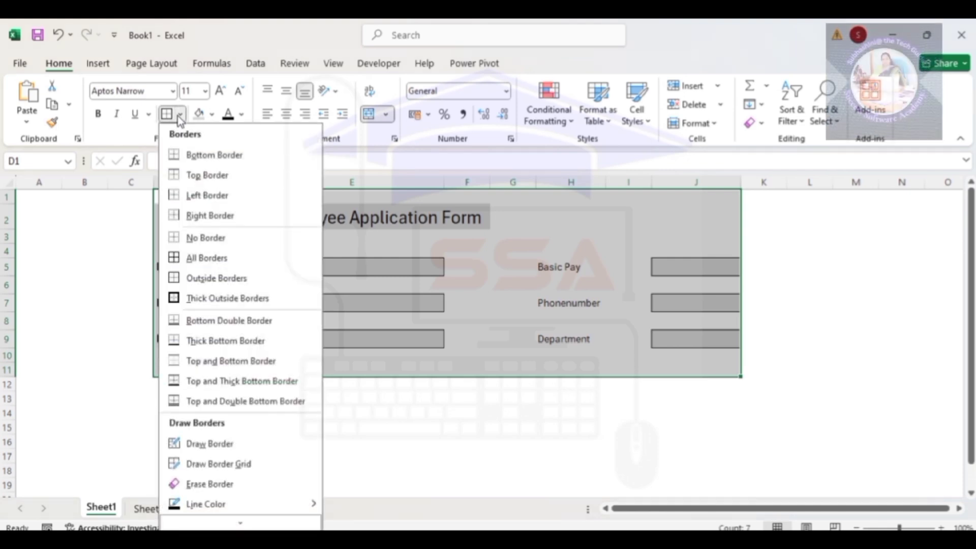
click(214, 285)
click(210, 281)
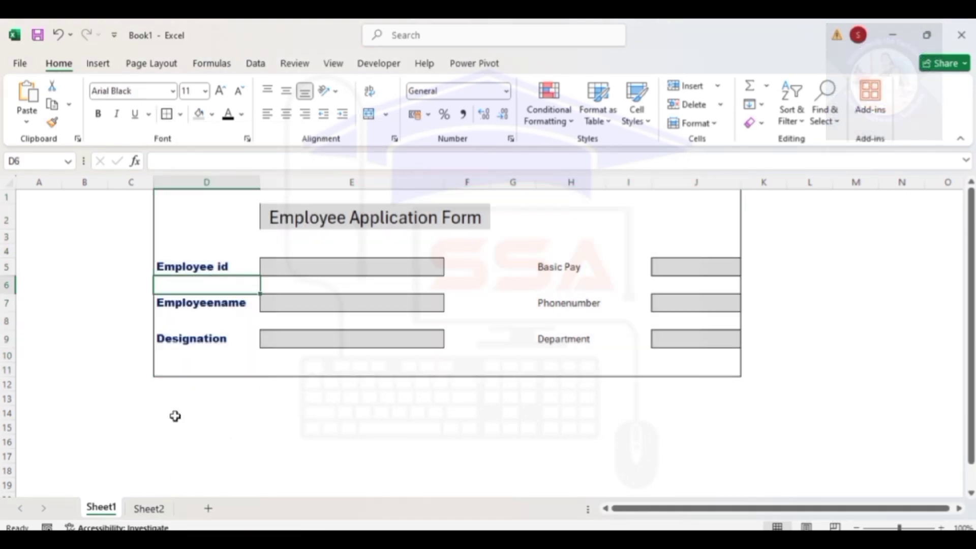
Switch to Sheet2 and examine the grey fill surrounding the employee application form.
click(200, 441)
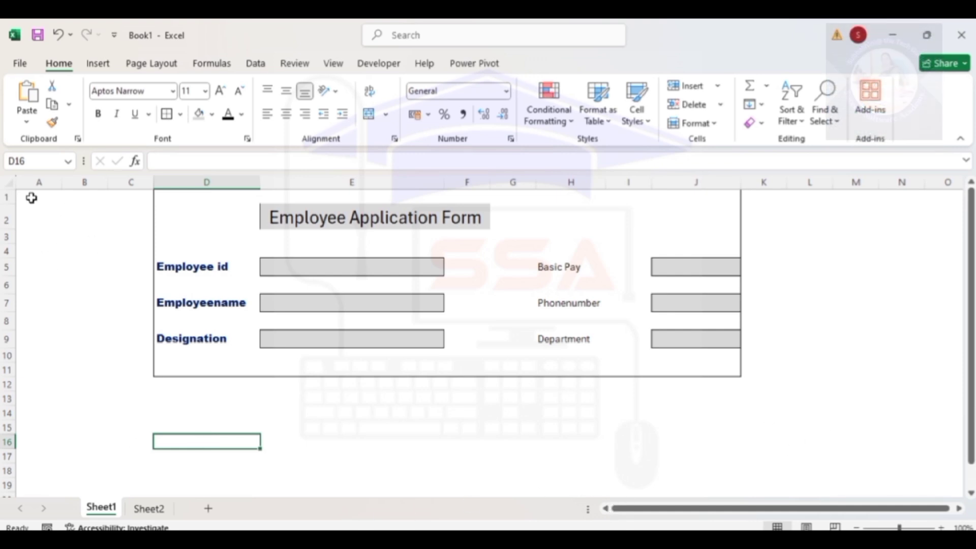
drag(31, 196, 136, 507)
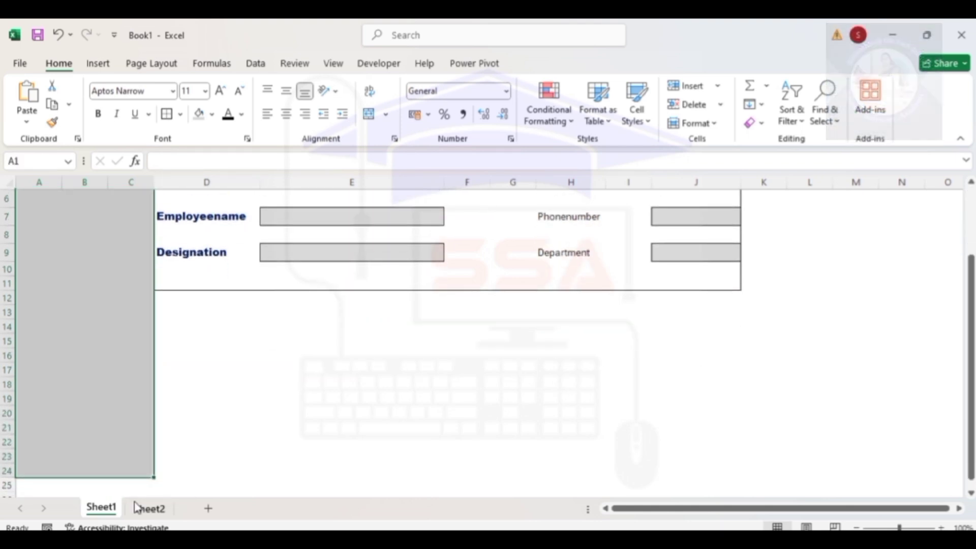
click(139, 507)
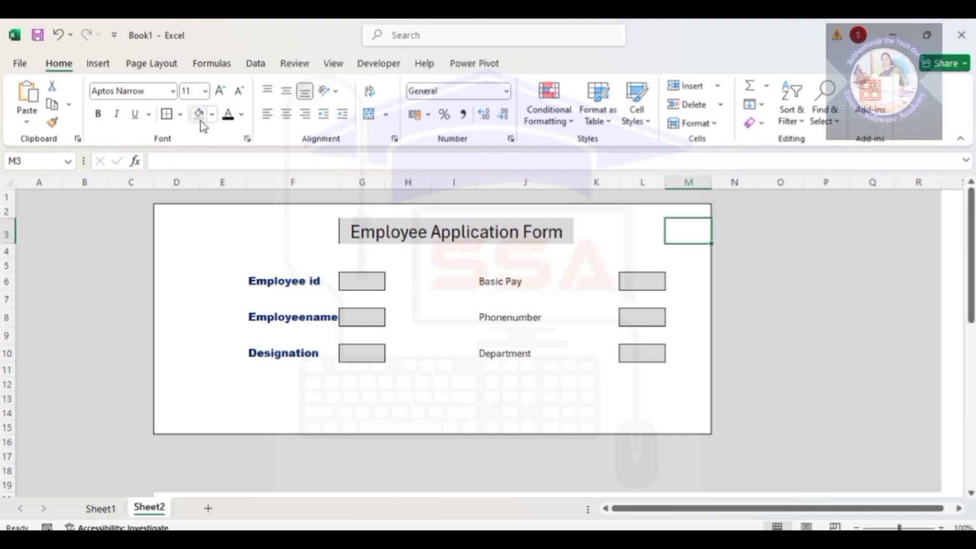
click(97, 254)
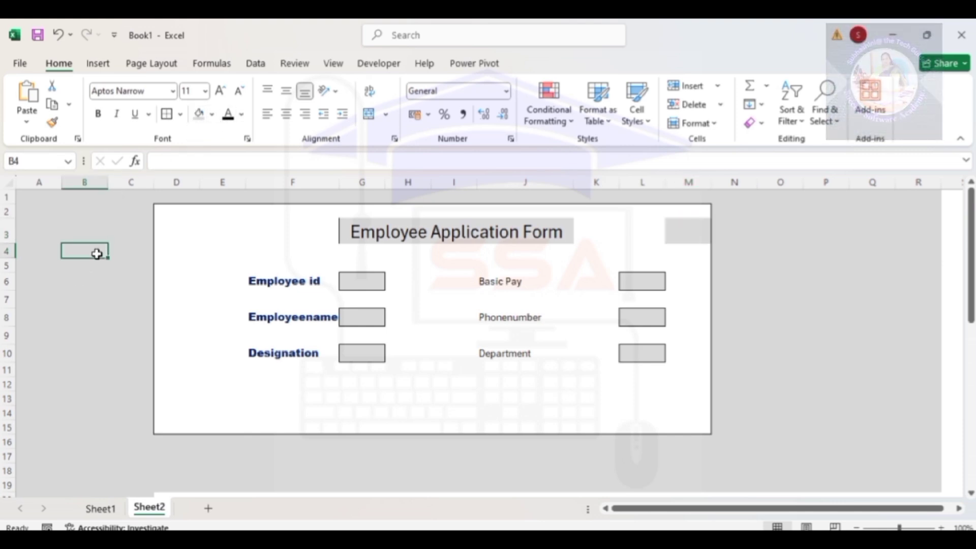
click(254, 474)
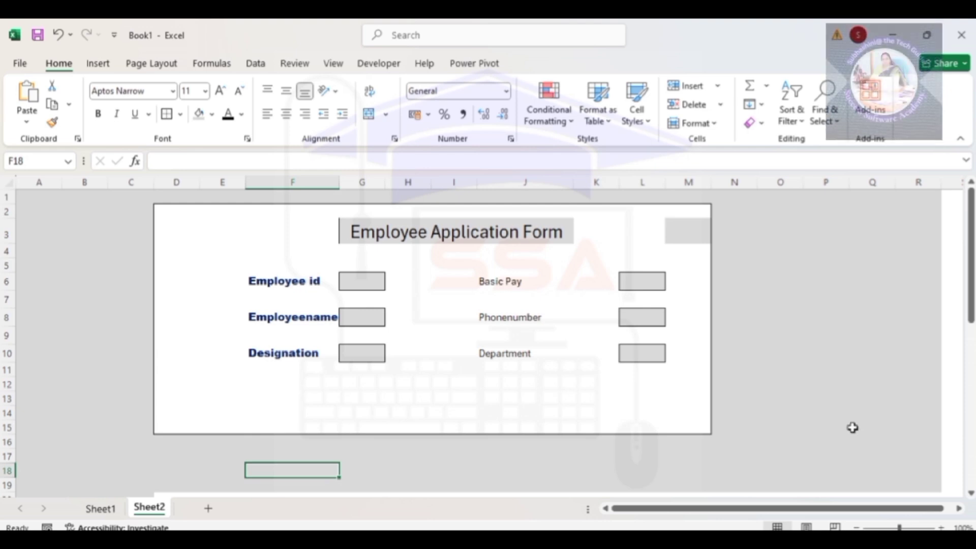
click(432, 470)
Fill the whole form area D2:M15 on Sheet2 with a light green theme colour.
click(209, 241)
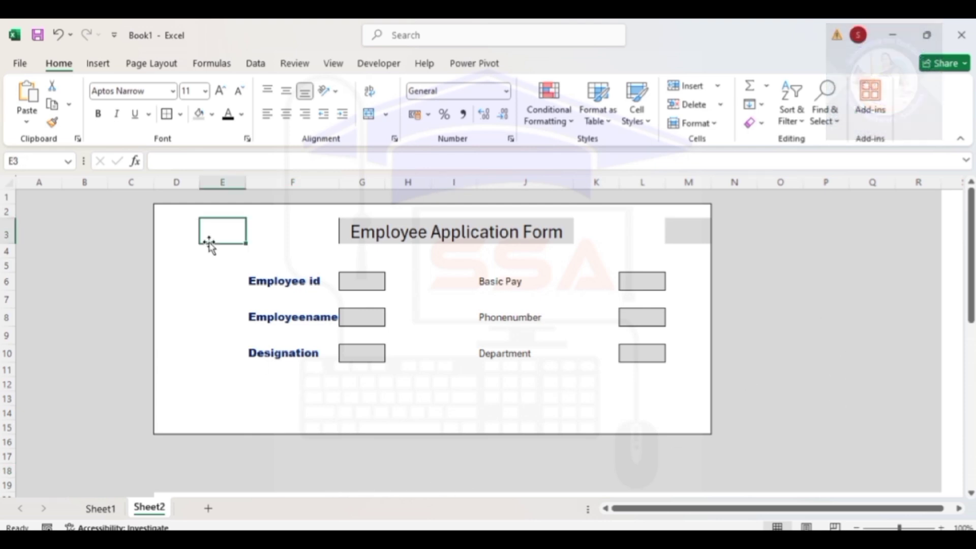
click(165, 210)
drag(214, 216, 701, 437)
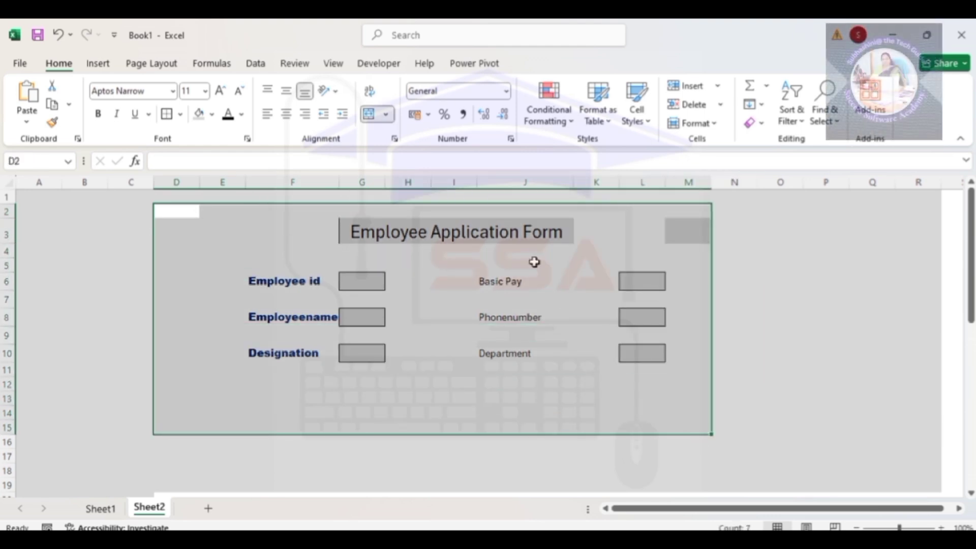
click(211, 114)
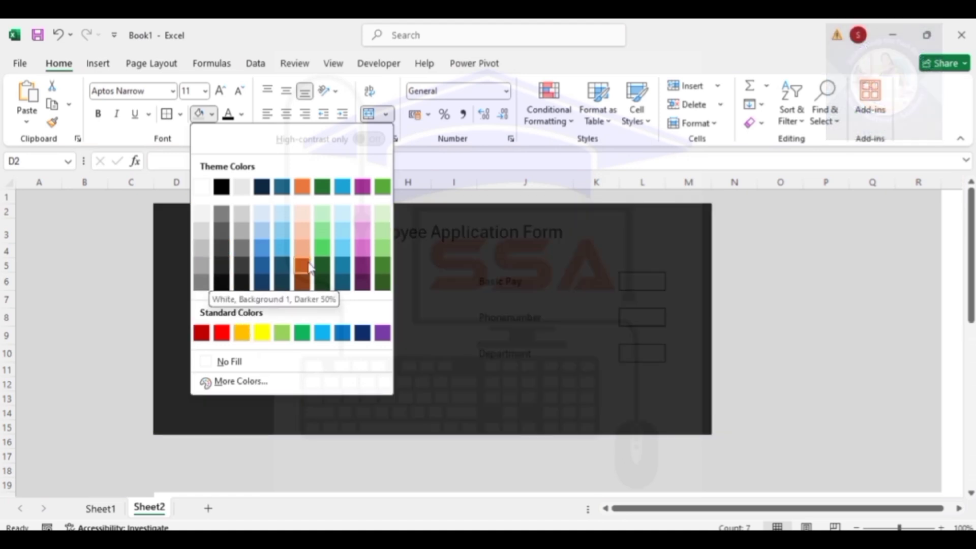
click(323, 235)
click(310, 471)
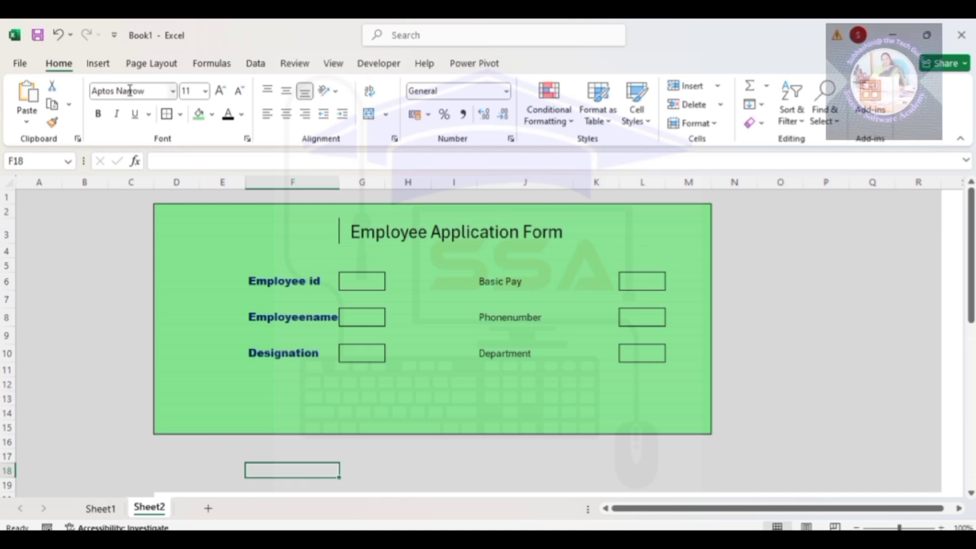
Insert the picture "computer" from the device's html folder, placed over the cells.
click(103, 67)
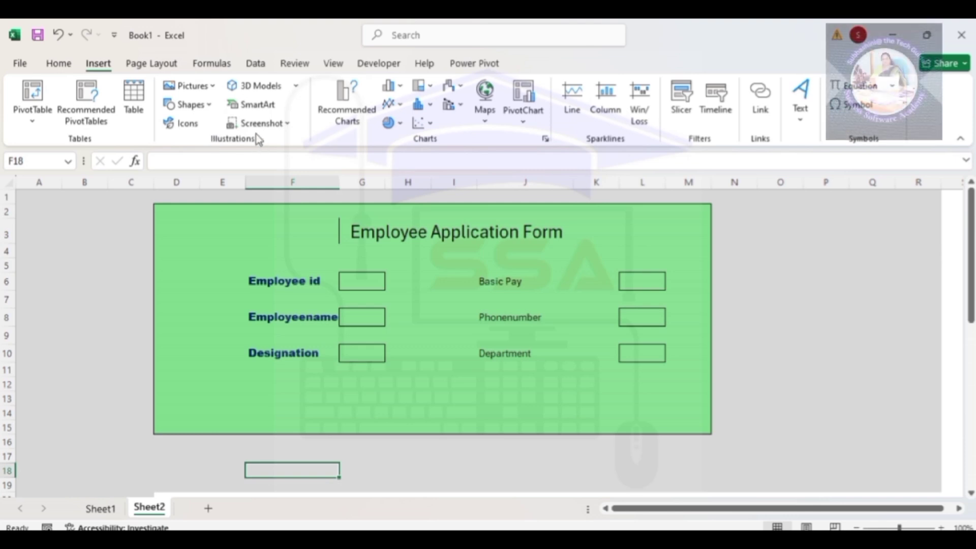
click(210, 86)
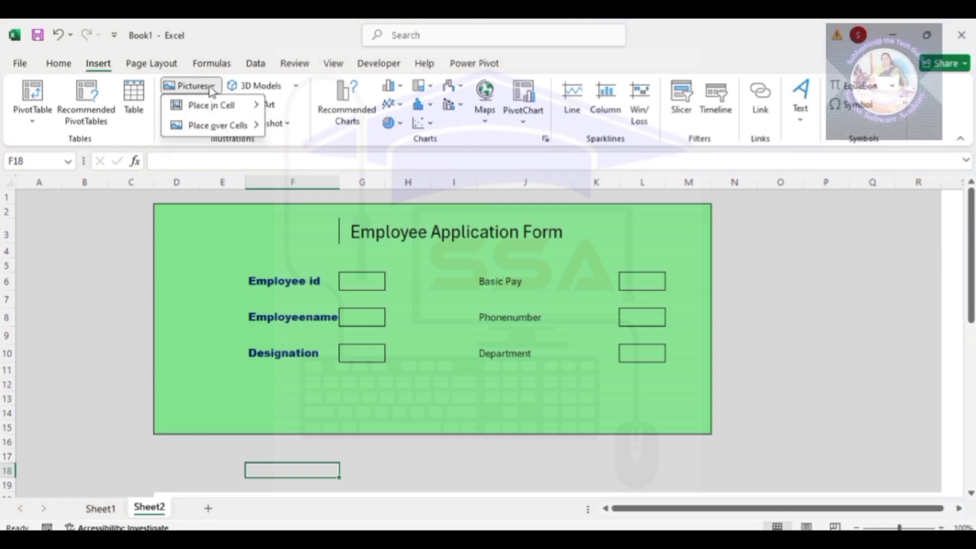
mouse_move(214, 128)
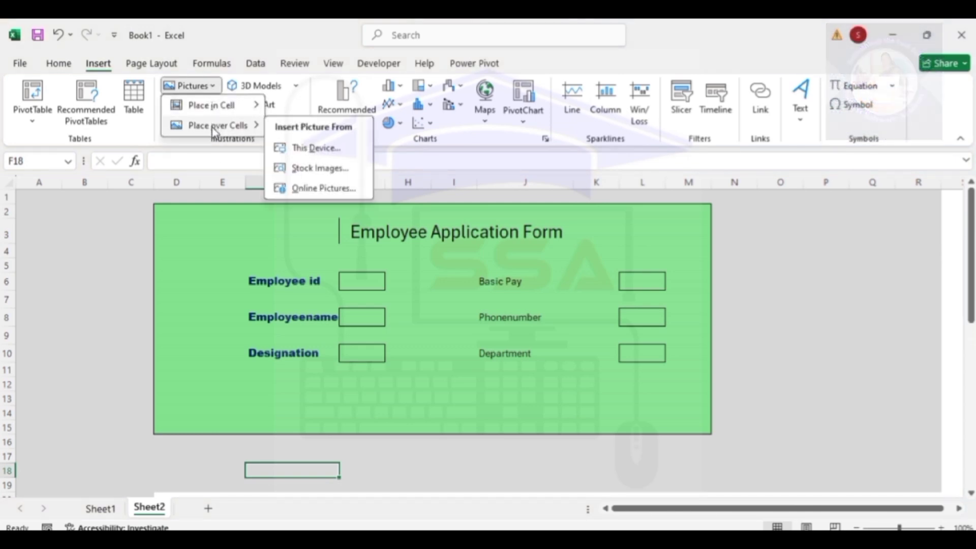
click(307, 149)
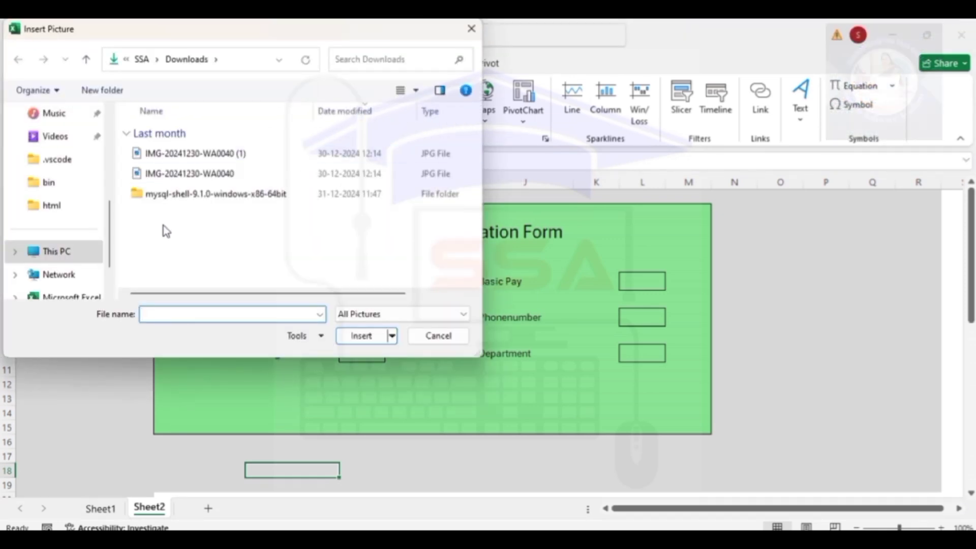
click(71, 209)
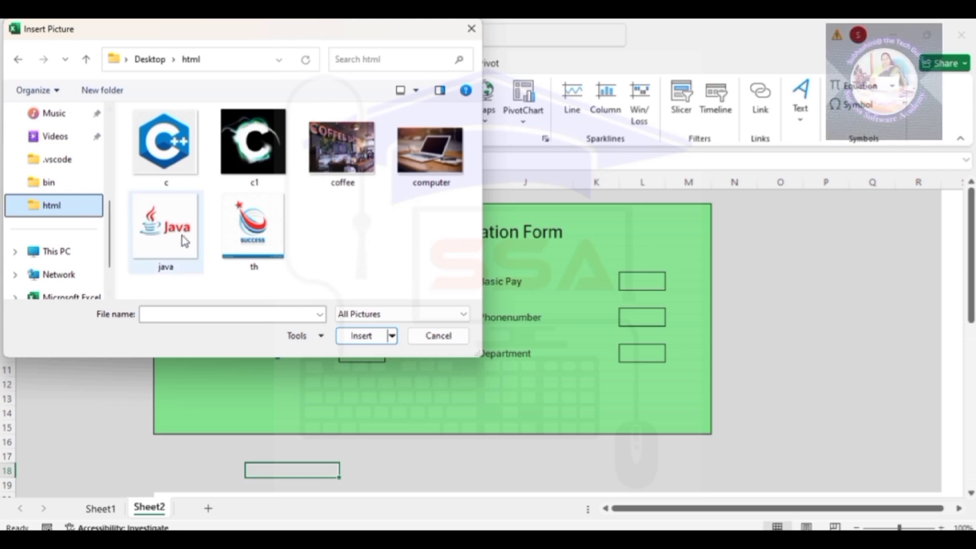
click(441, 156)
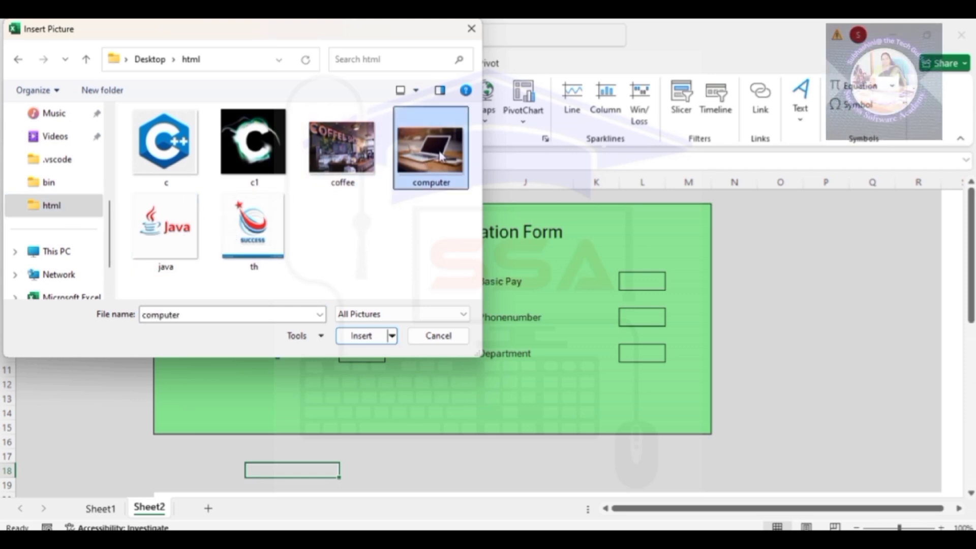
click(356, 339)
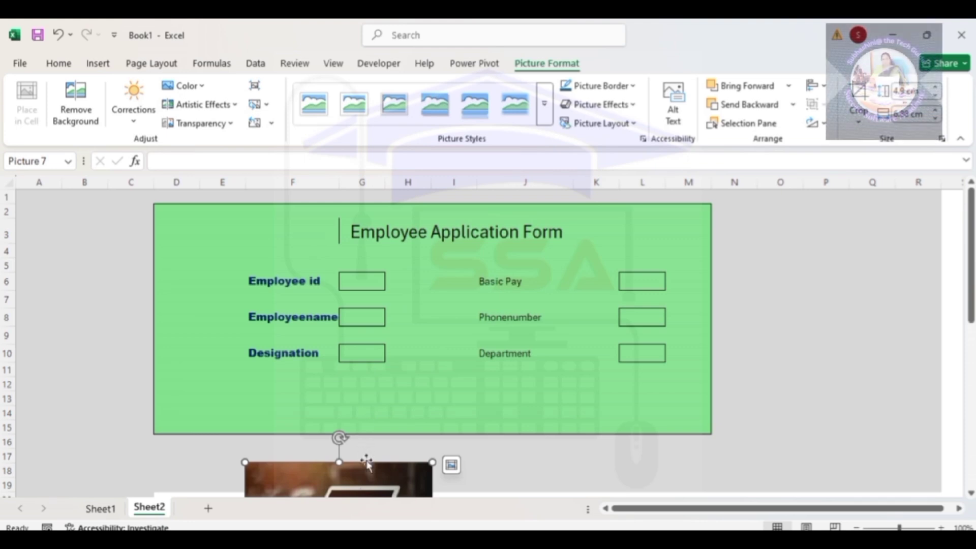
Delete the picture inside the circular SmartArt shape below the form.
scroll(366, 463, down, 4)
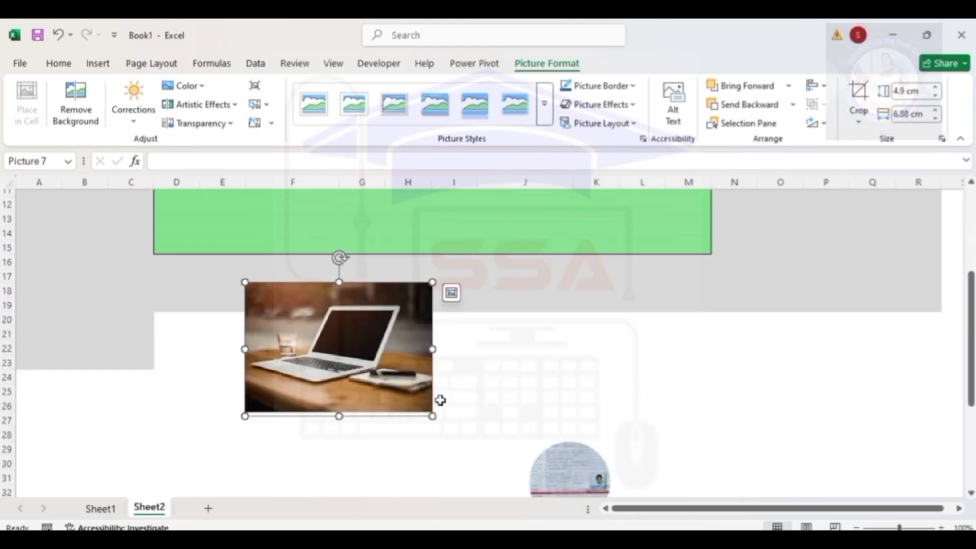
click(568, 463)
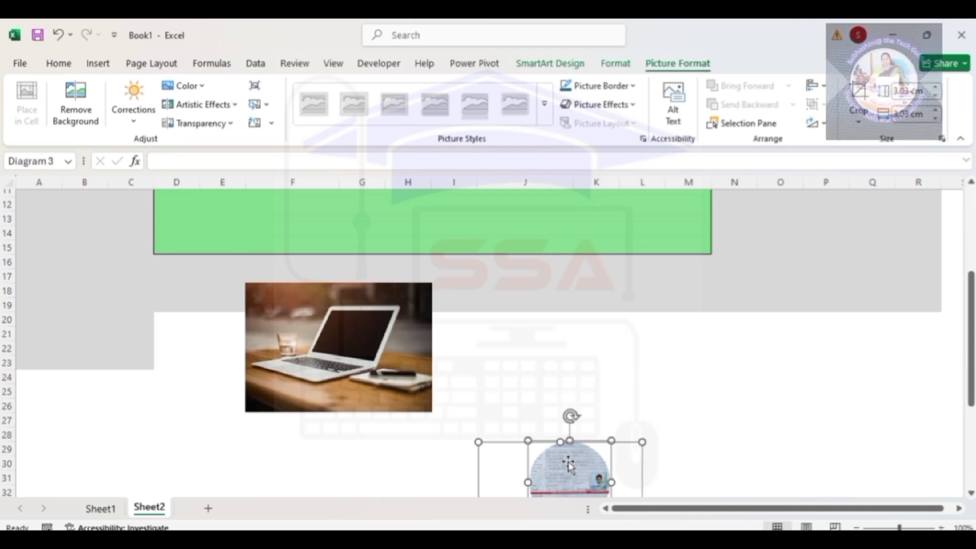
key(Delete)
Give the laptop picture a black border and the smallest orange glow effect.
click(379, 370)
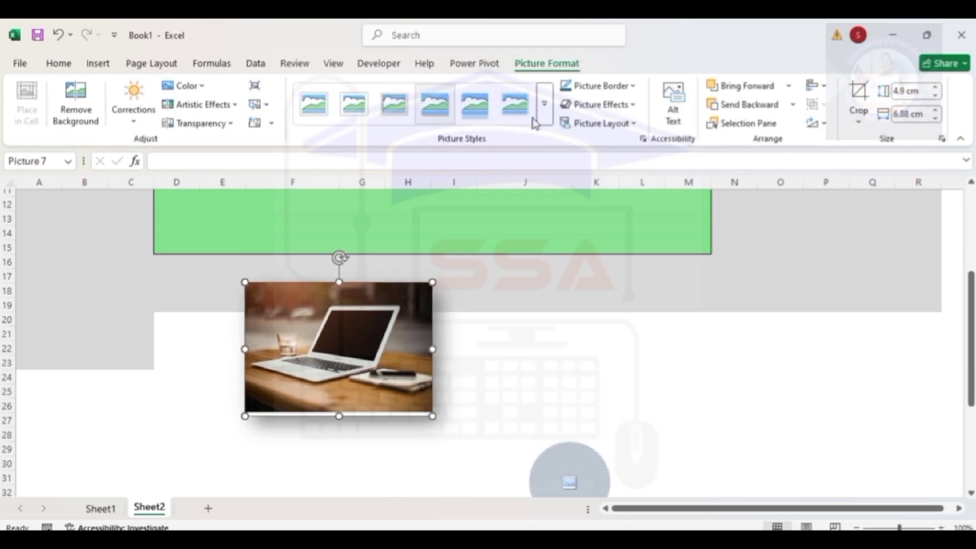
click(636, 87)
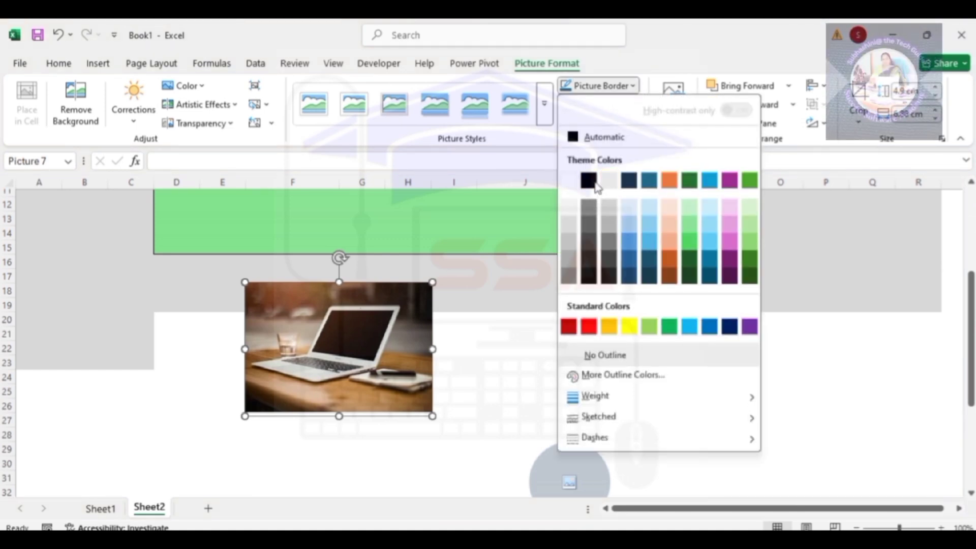
click(590, 181)
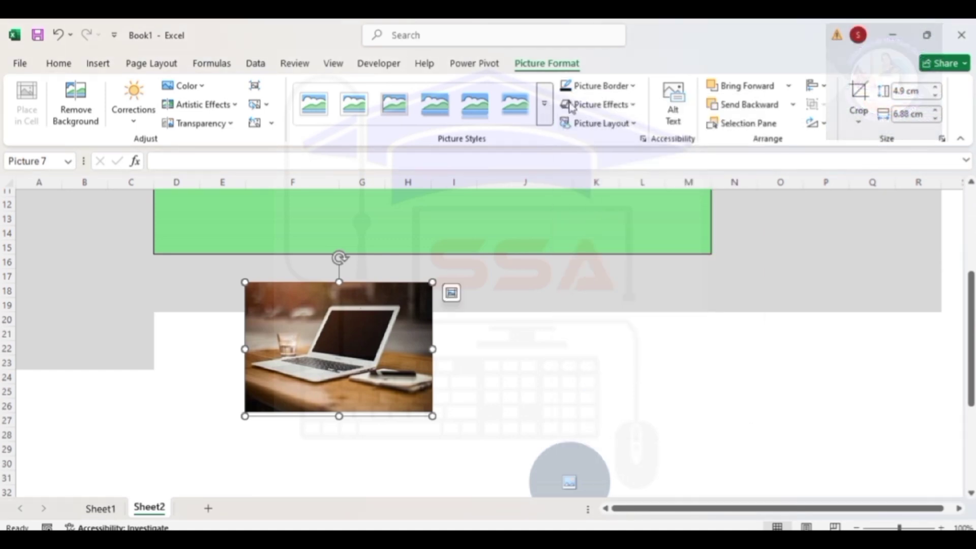
click(627, 107)
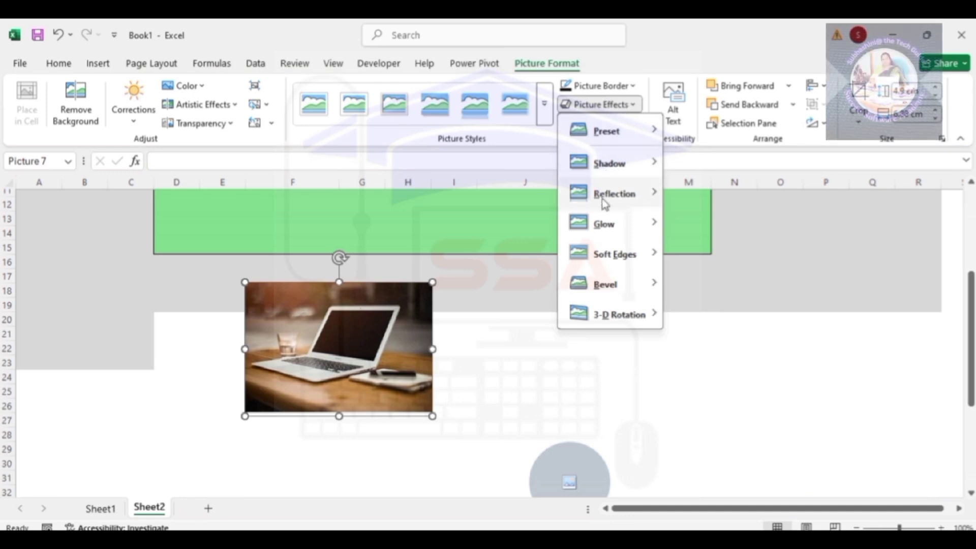
mouse_move(636, 227)
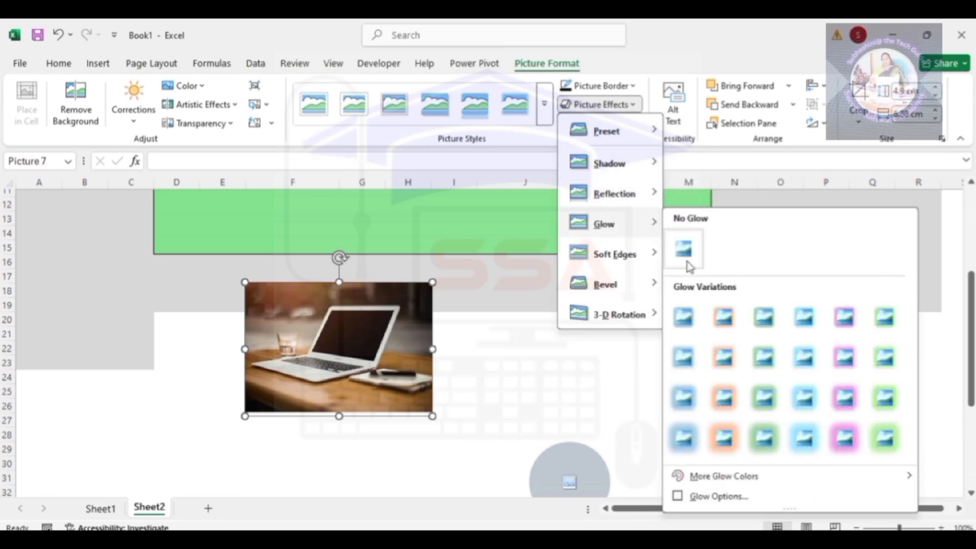
click(723, 317)
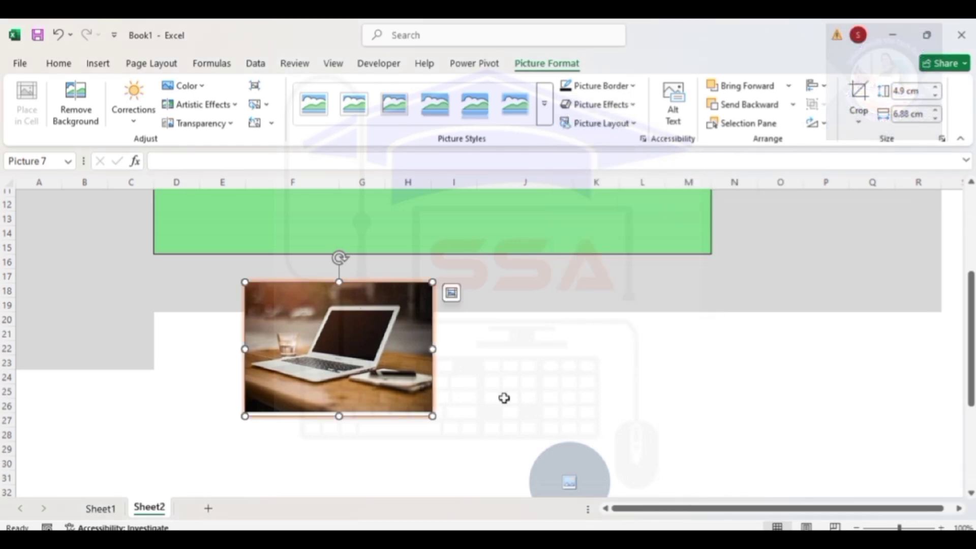
Shrink the laptop picture to about 1.72 cm high by 2.42 cm wide and place it in the form's upper-right corner.
drag(432, 416, 652, 142)
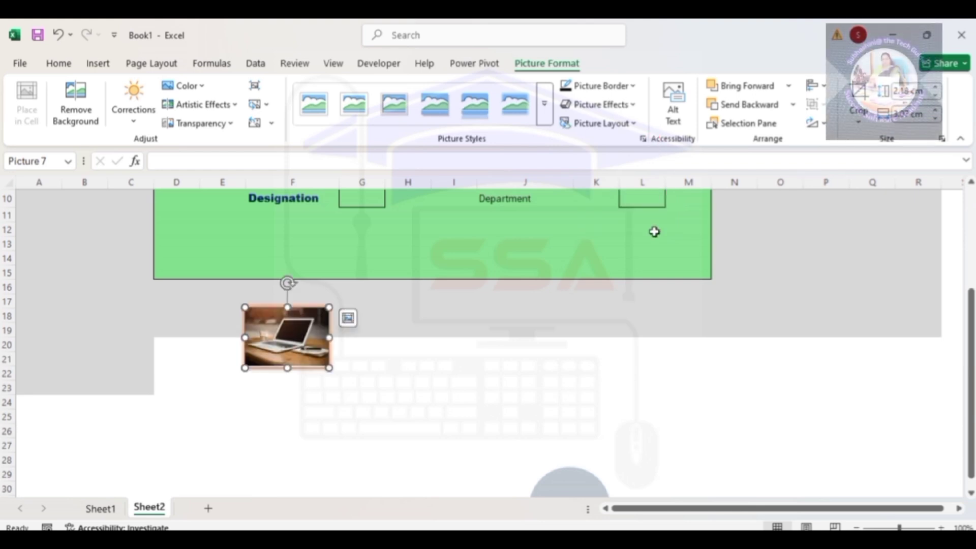
scroll(449, 299, up, 3)
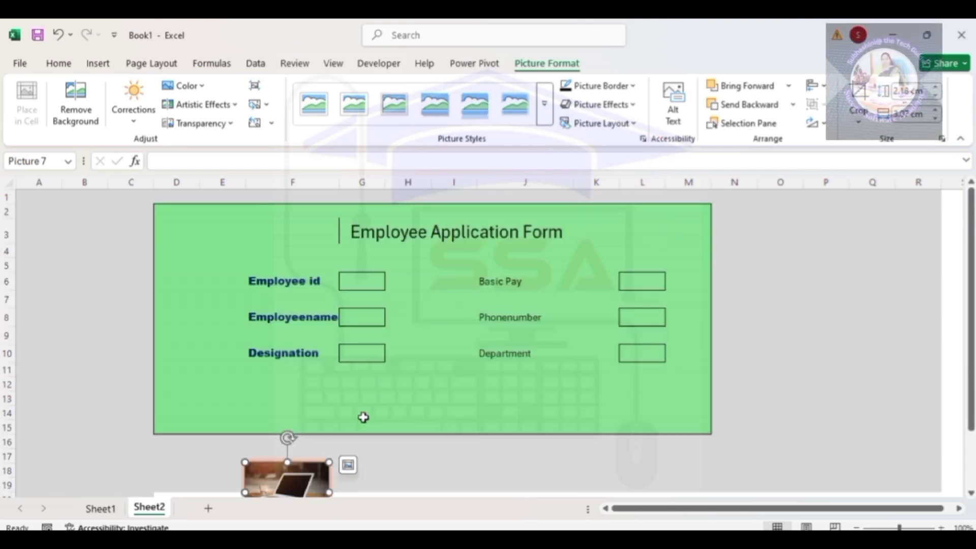
drag(303, 475, 700, 189)
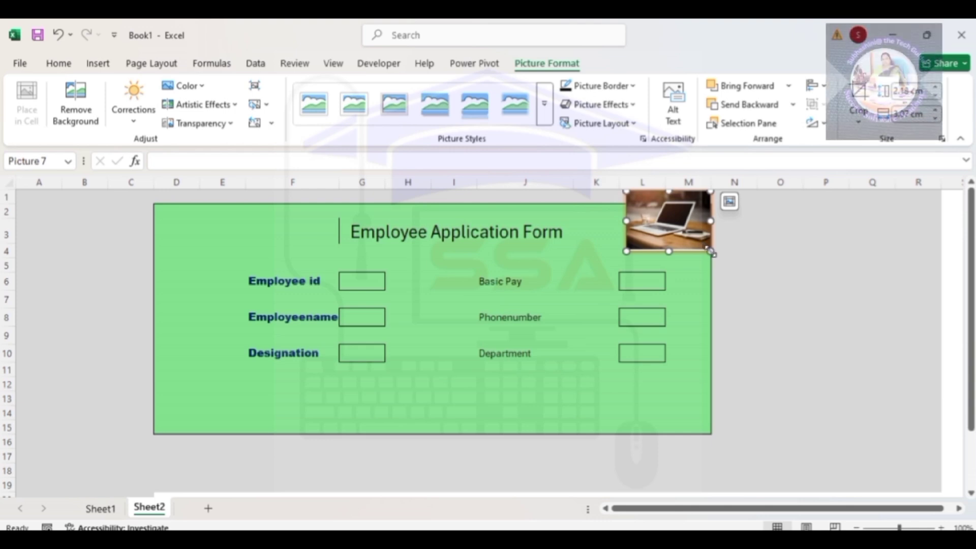
drag(711, 251, 693, 239)
drag(669, 206, 687, 220)
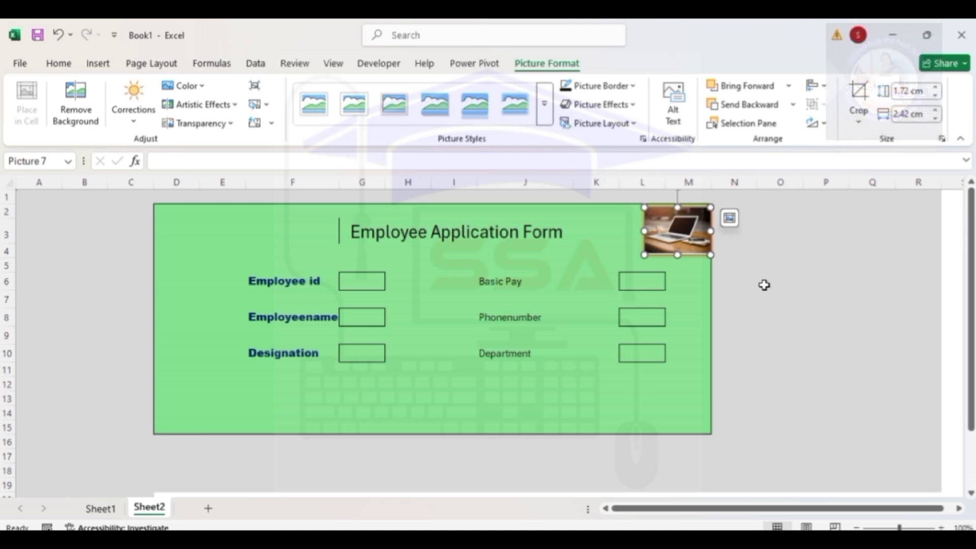
Compare the form fields on Sheet2 with the column headings in row 2 of Sheet3.
click(381, 65)
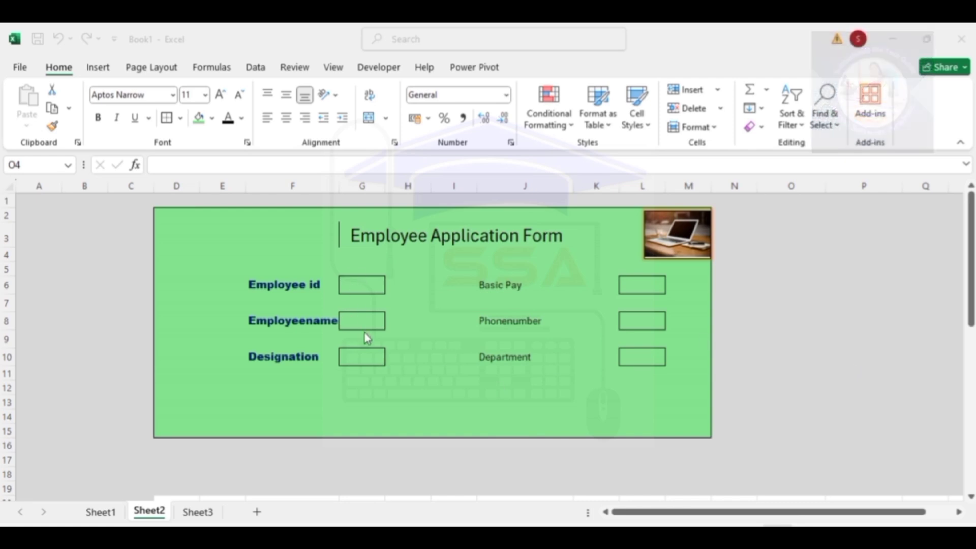
click(195, 519)
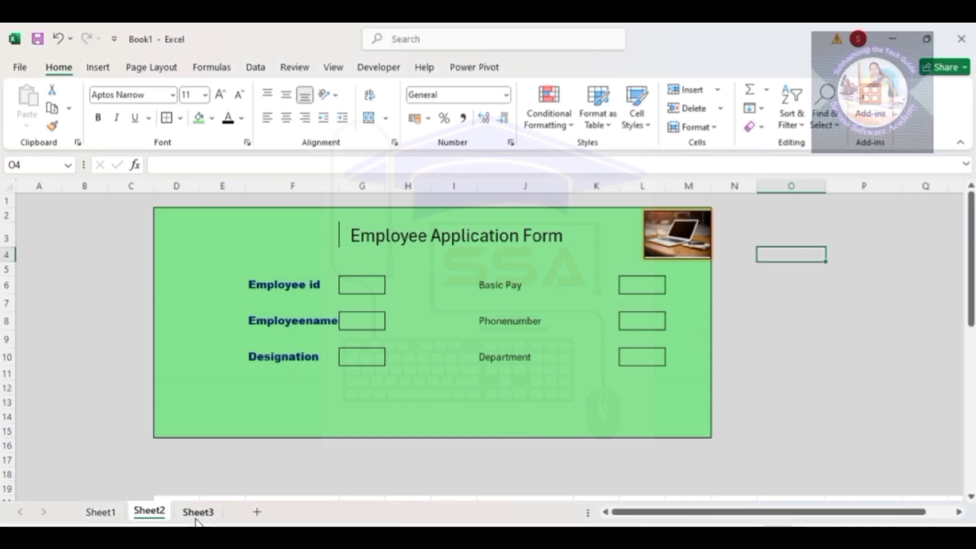
click(196, 517)
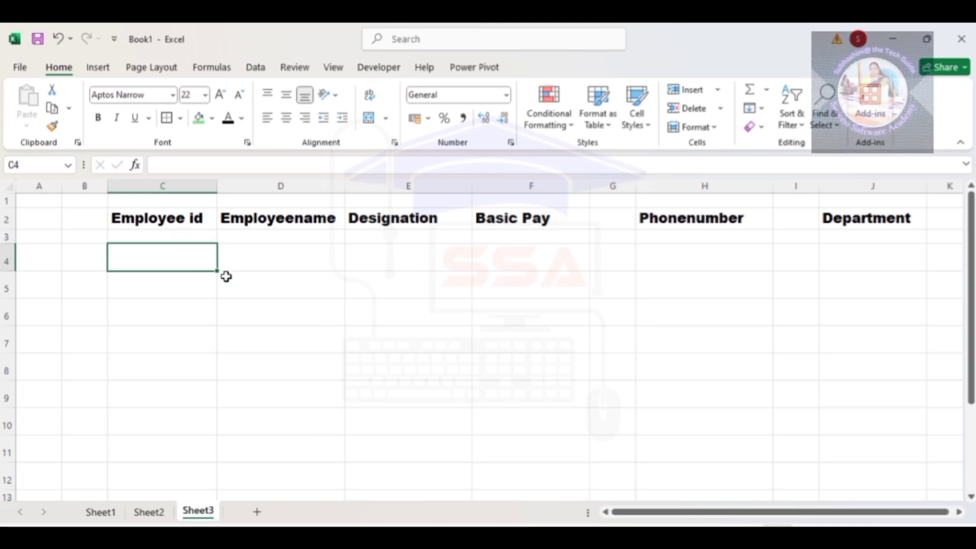
click(149, 518)
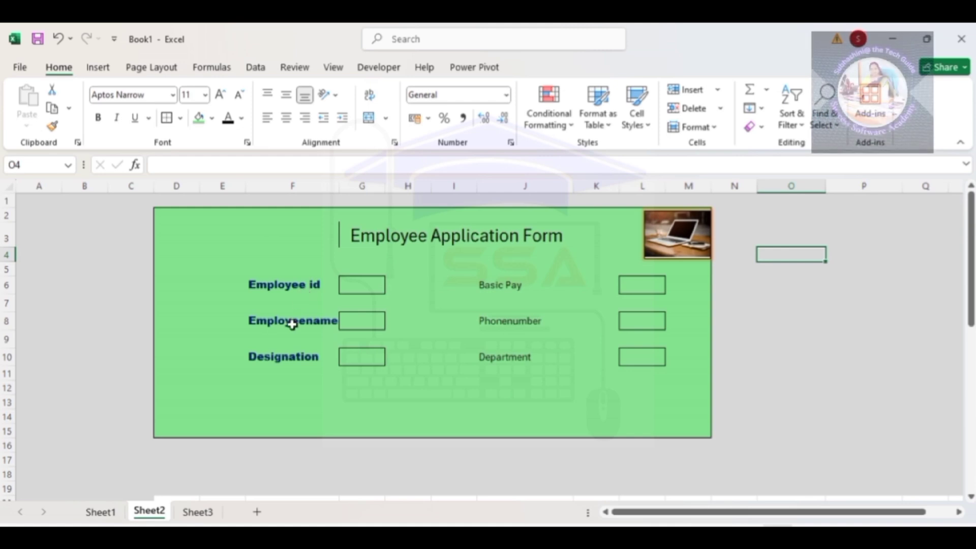
click(206, 513)
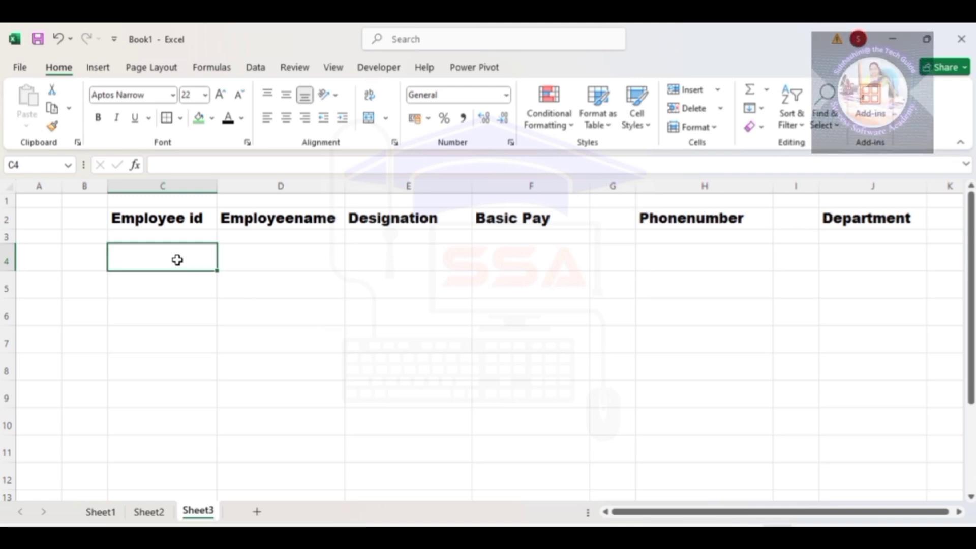
click(153, 512)
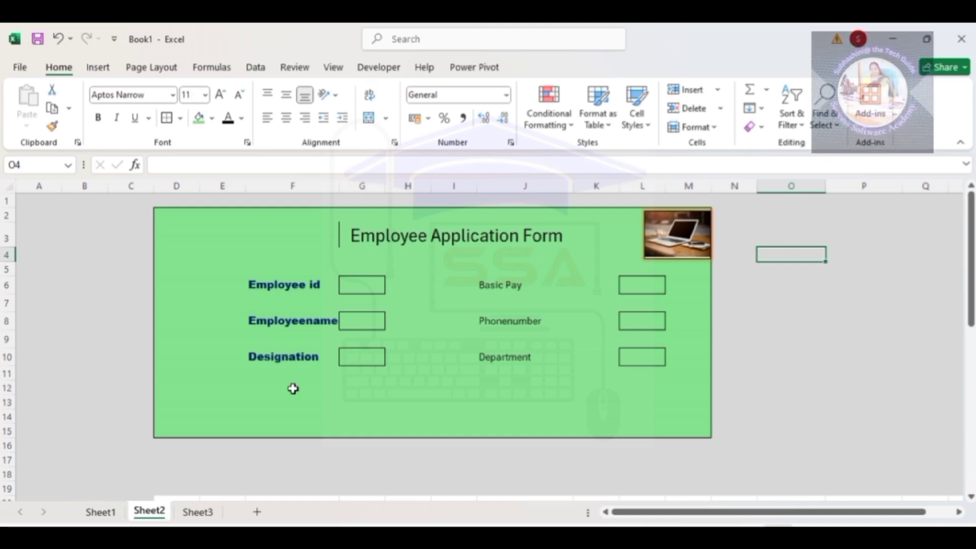
click(198, 512)
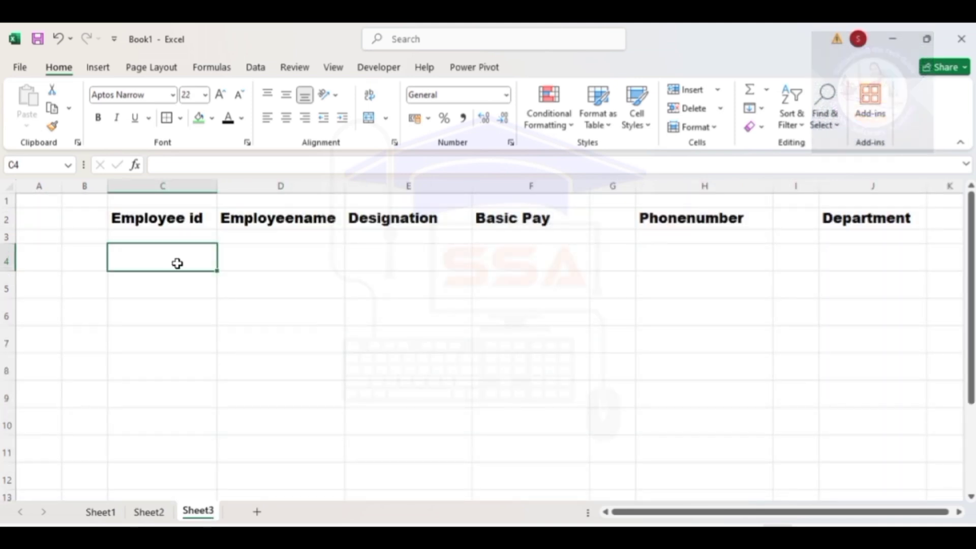
Try to link cell C4 under Employee id on Sheet3 to the form's Employee id field G6 on Sheet2.
text(=)
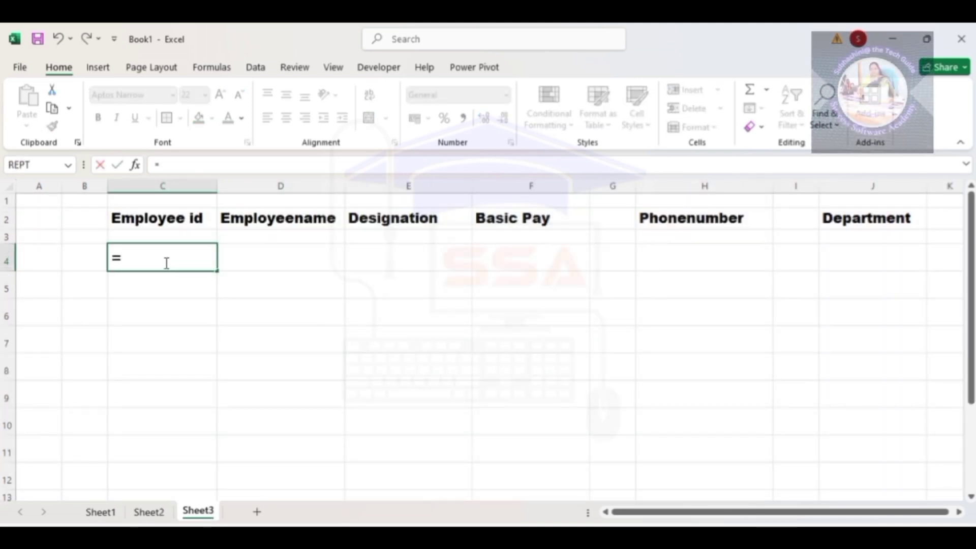
click(157, 515)
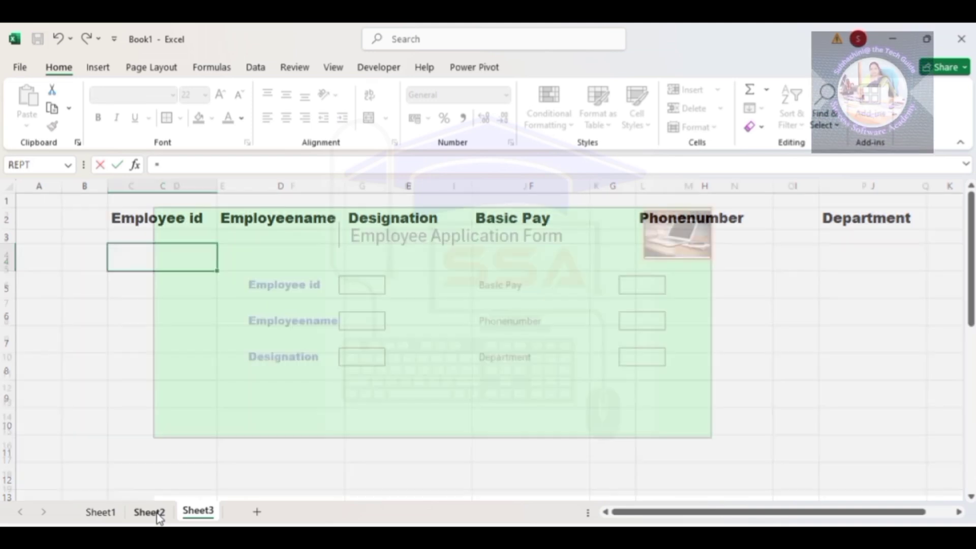
click(359, 289)
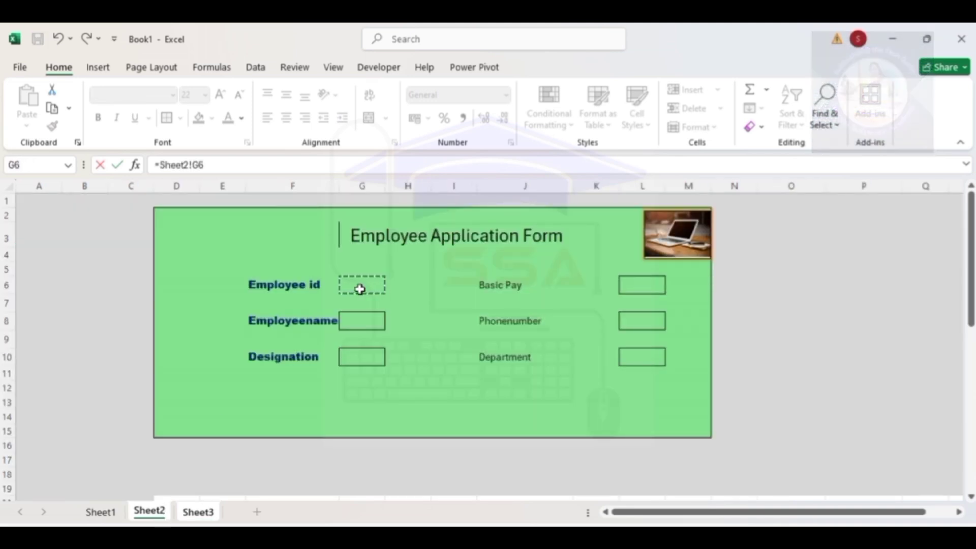
click(199, 514)
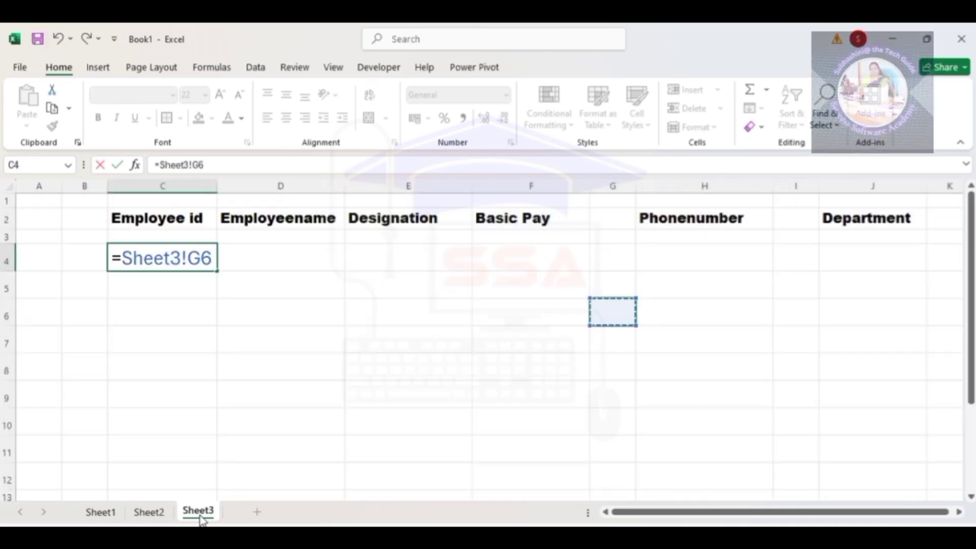
key(Return)
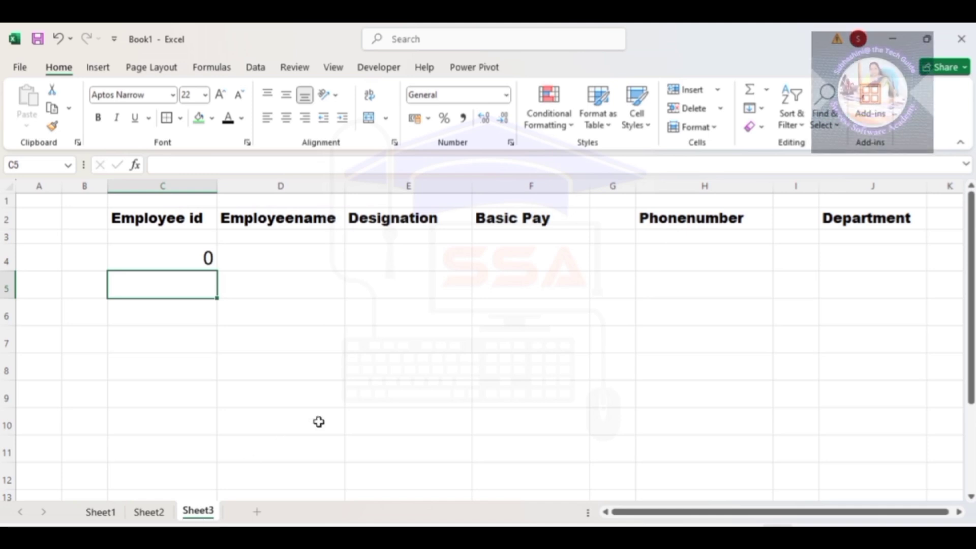
Try to link cell D4 under Employeename on Sheet3 to the form's Employeename field G8 on Sheet2.
click(307, 260)
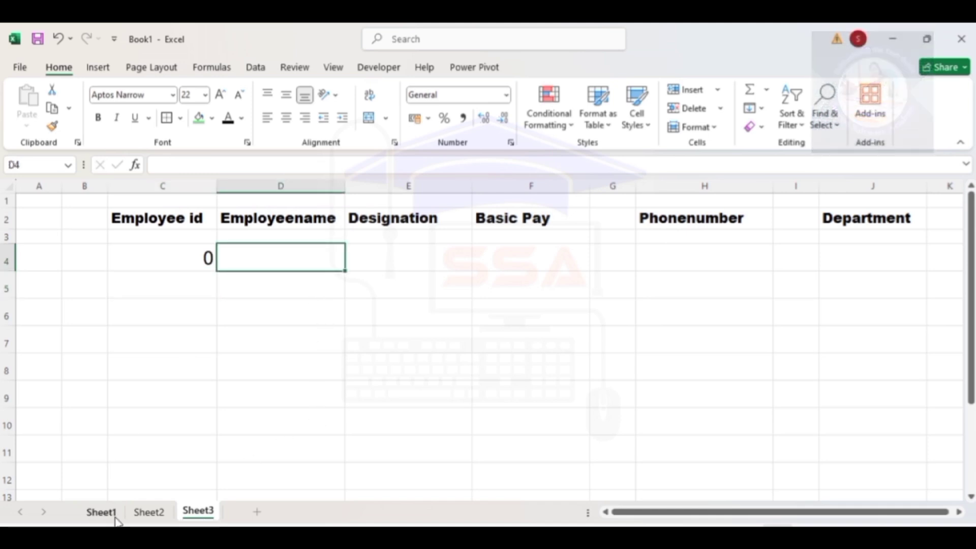
click(148, 512)
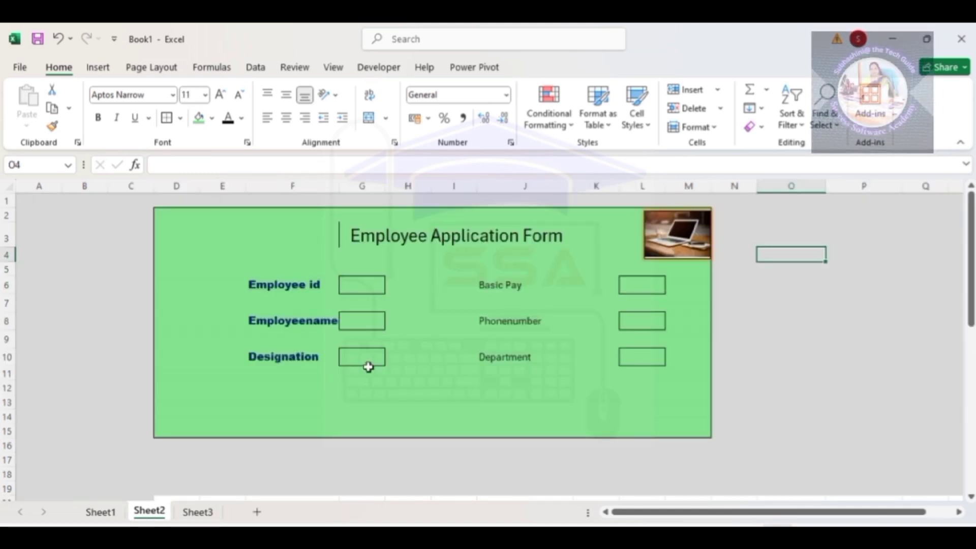
click(370, 321)
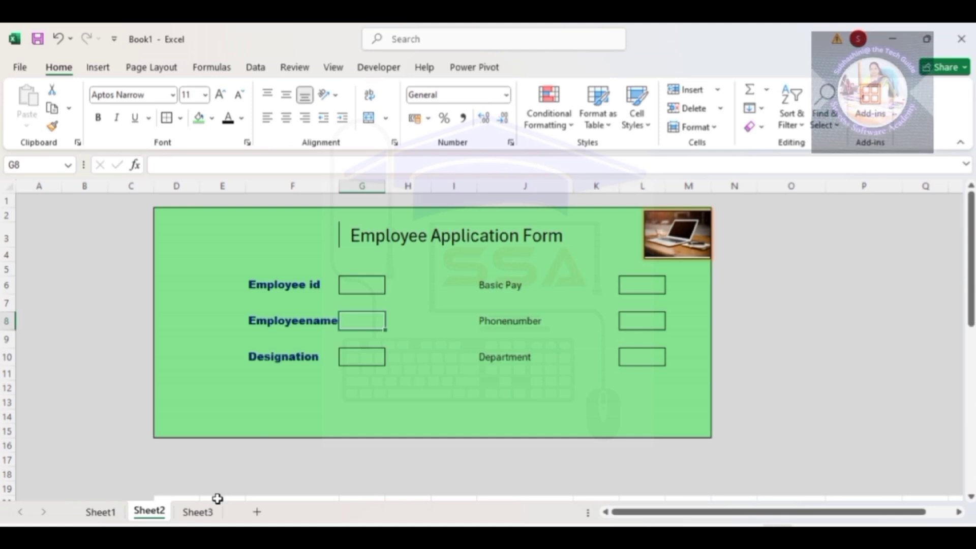
click(205, 513)
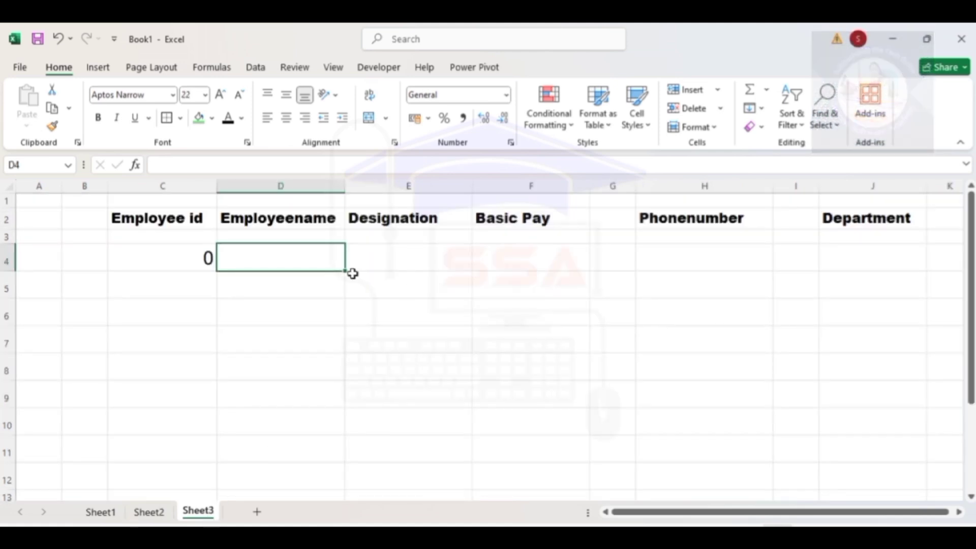
text(=)
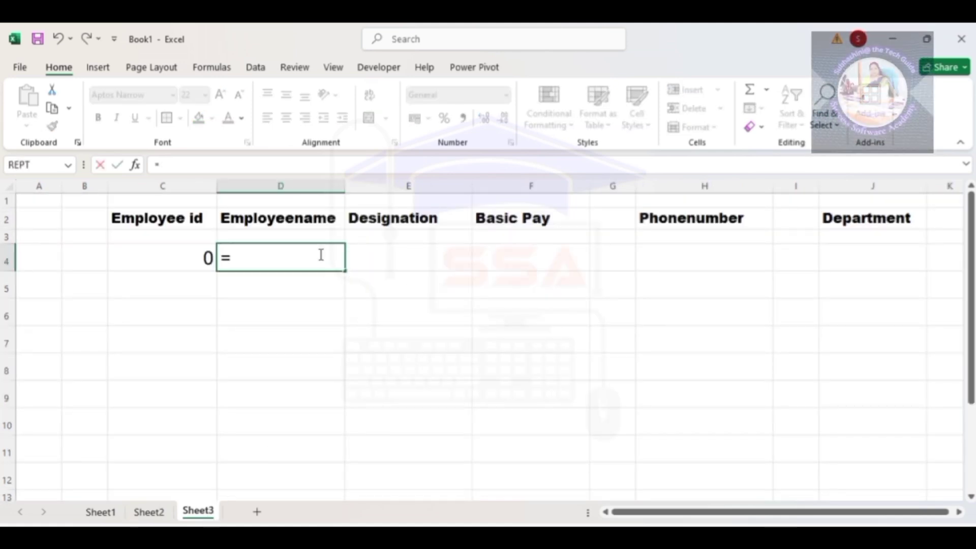
click(149, 512)
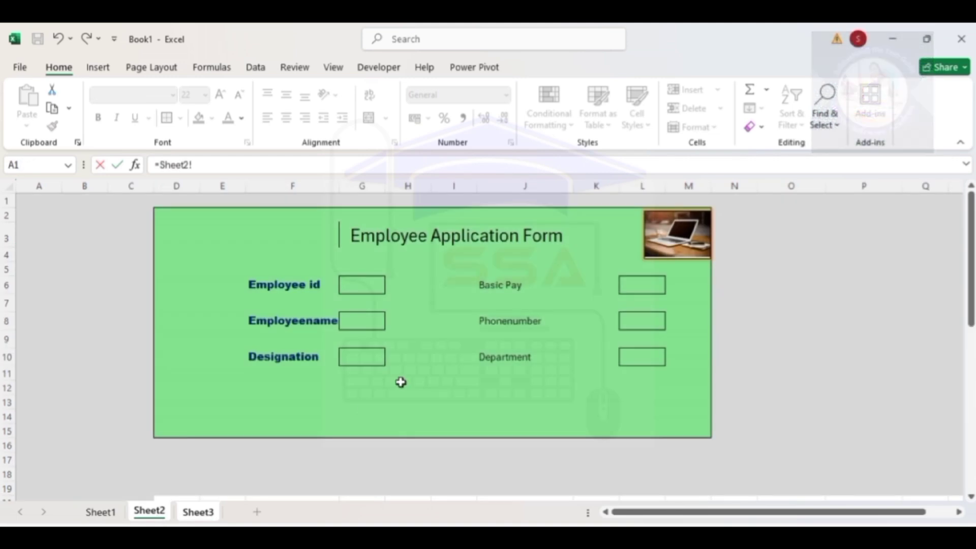
click(367, 323)
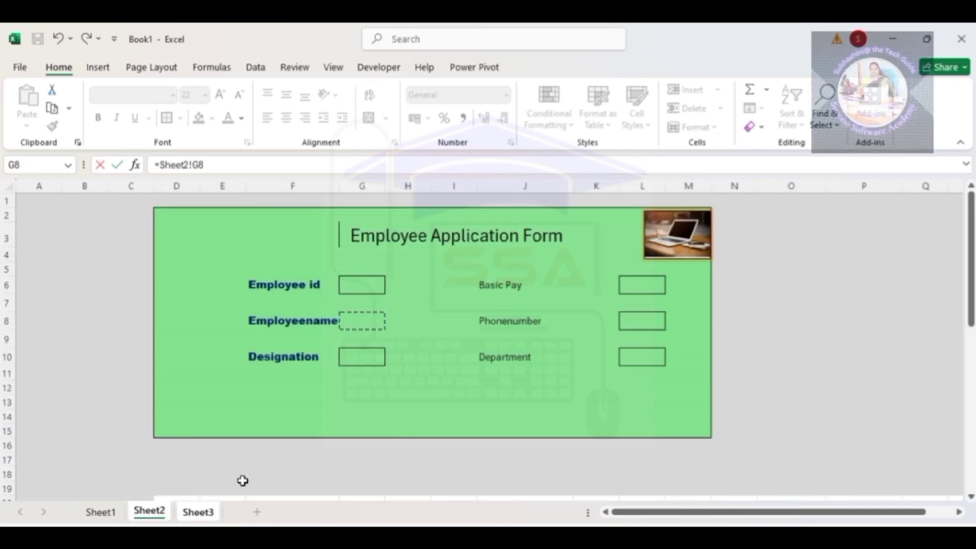
click(210, 513)
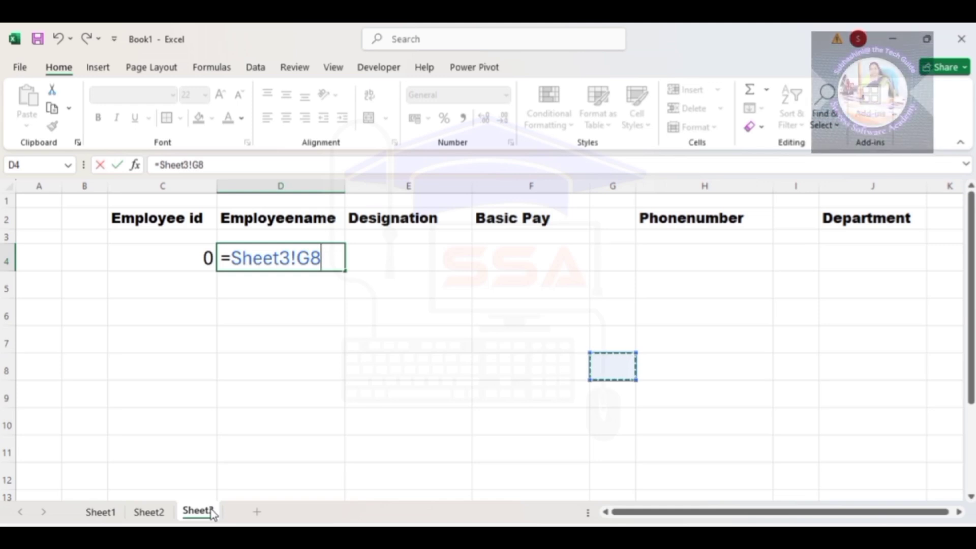
key(Return)
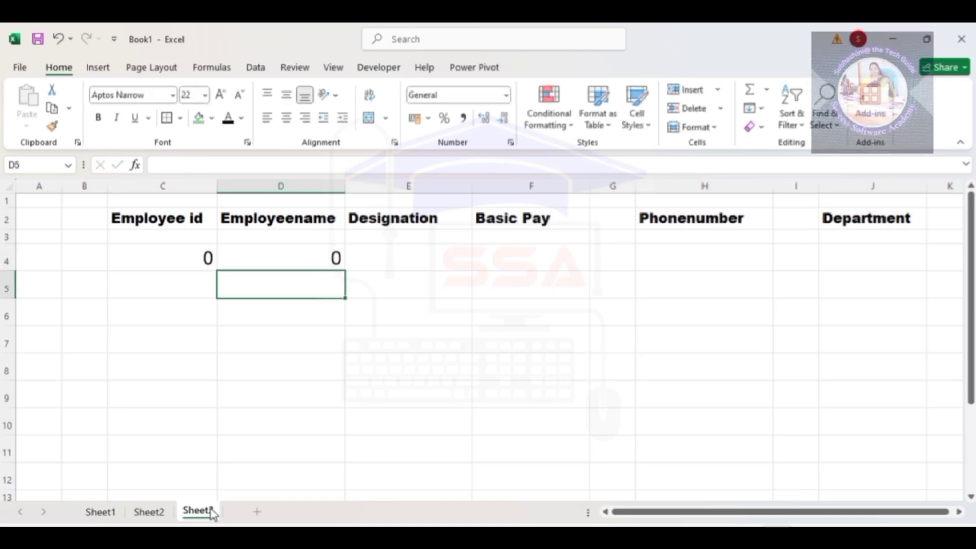
Try to link cell E4 under Designation on Sheet3 to the form's Designation field G10 on Sheet2.
click(425, 254)
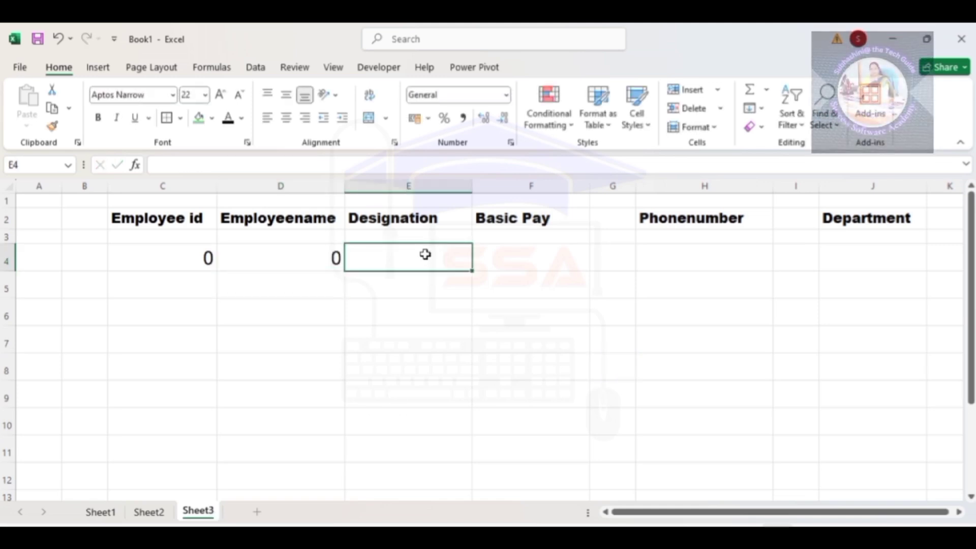
click(159, 518)
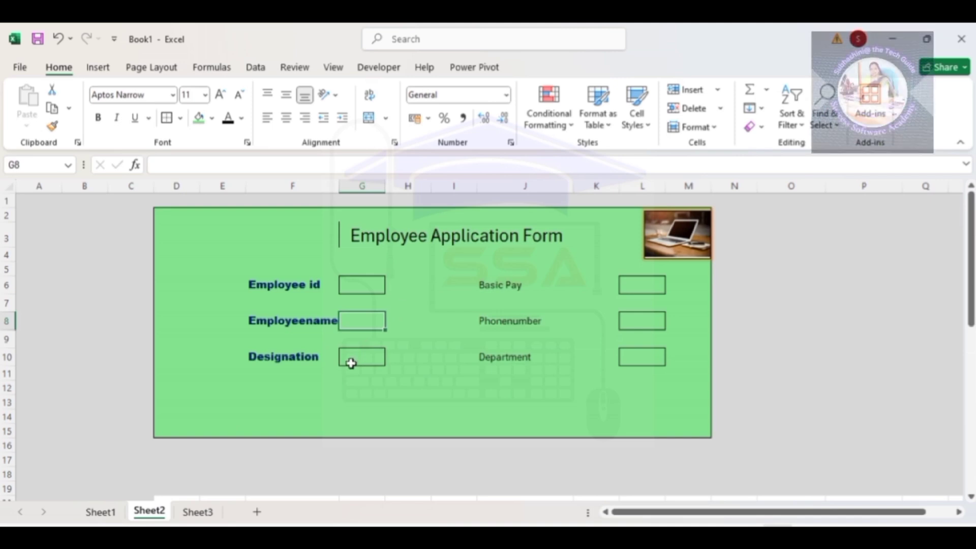
click(200, 514)
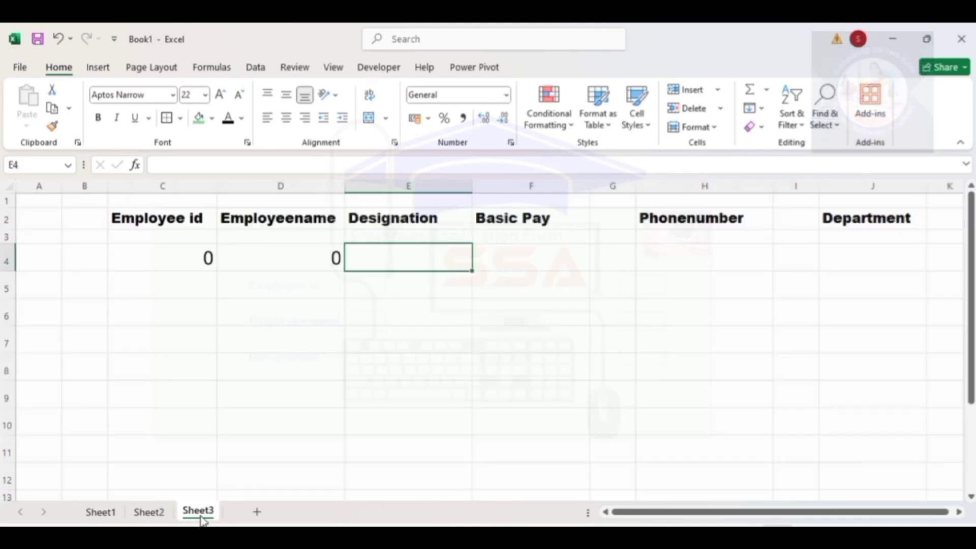
text(=)
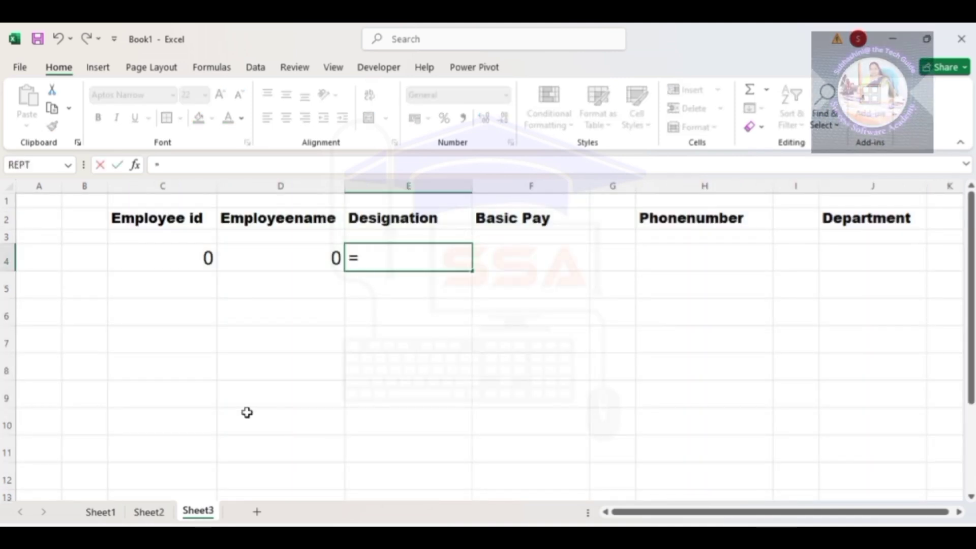
click(157, 514)
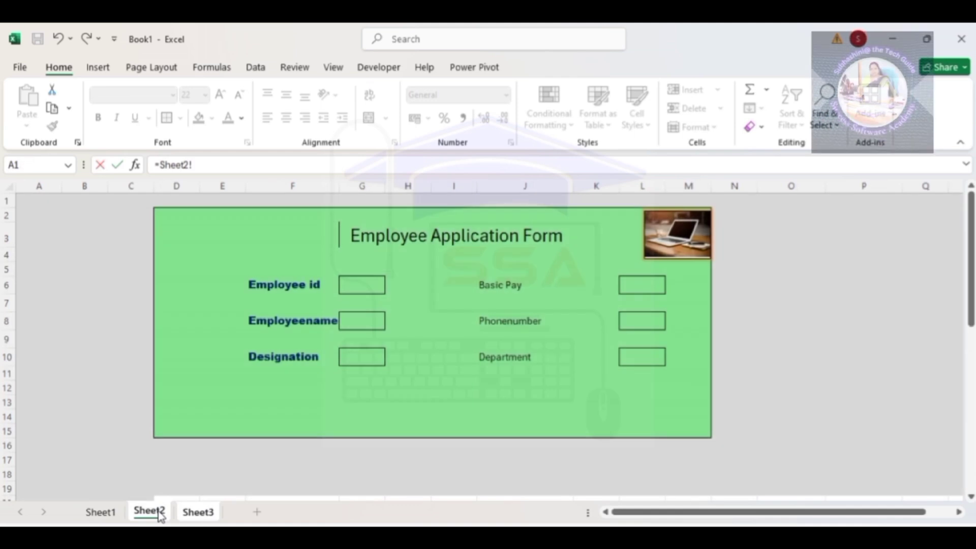
click(350, 356)
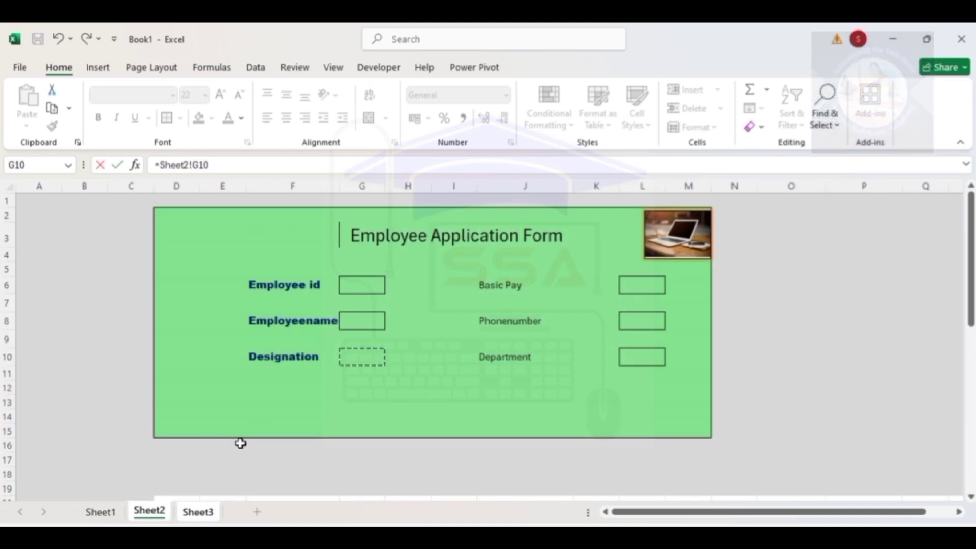
click(206, 514)
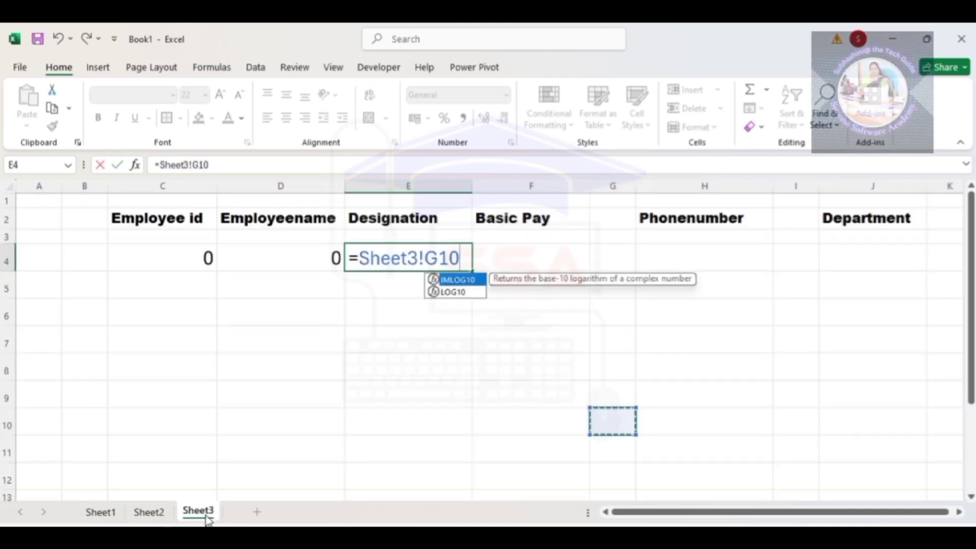
key(Return)
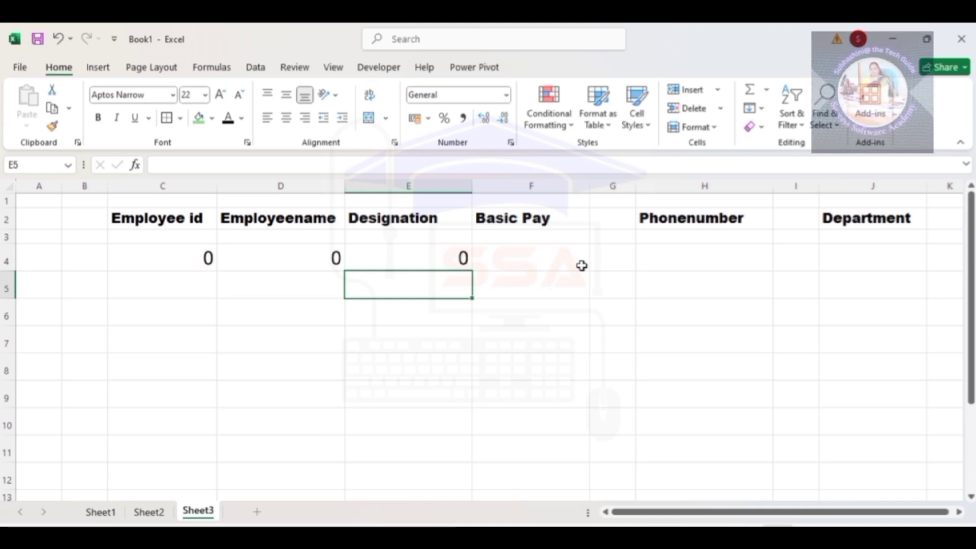
click(841, 257)
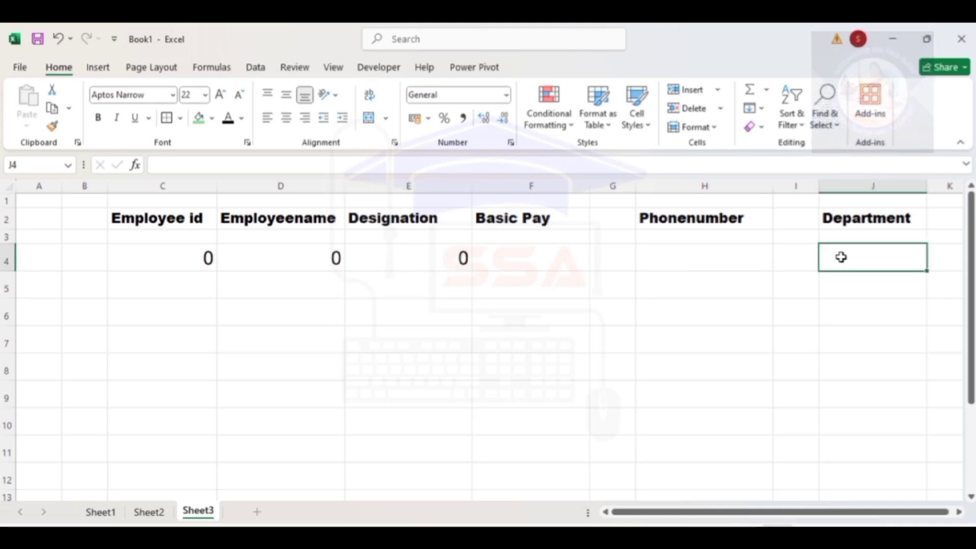
click(749, 258)
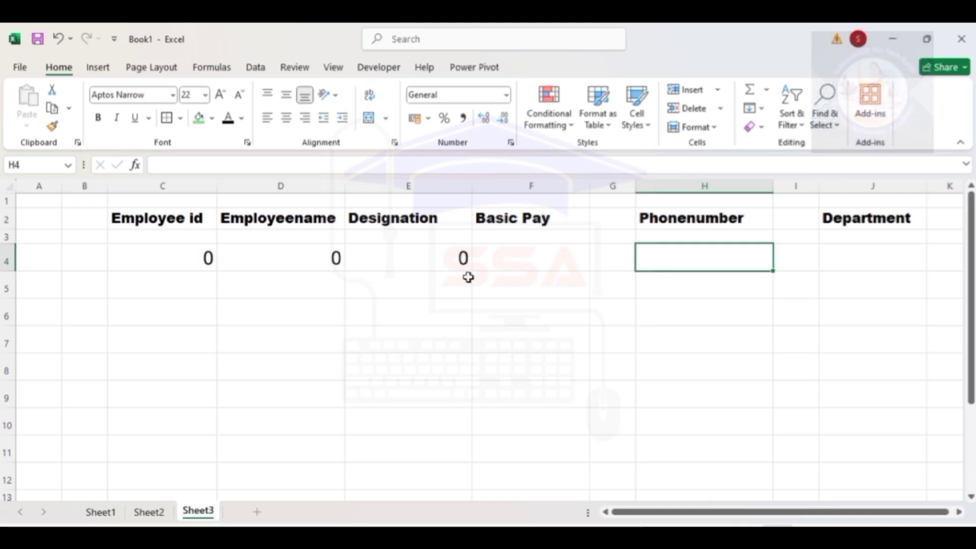
Clear the entry in the form's Employee id field G6 on Sheet2.
click(155, 513)
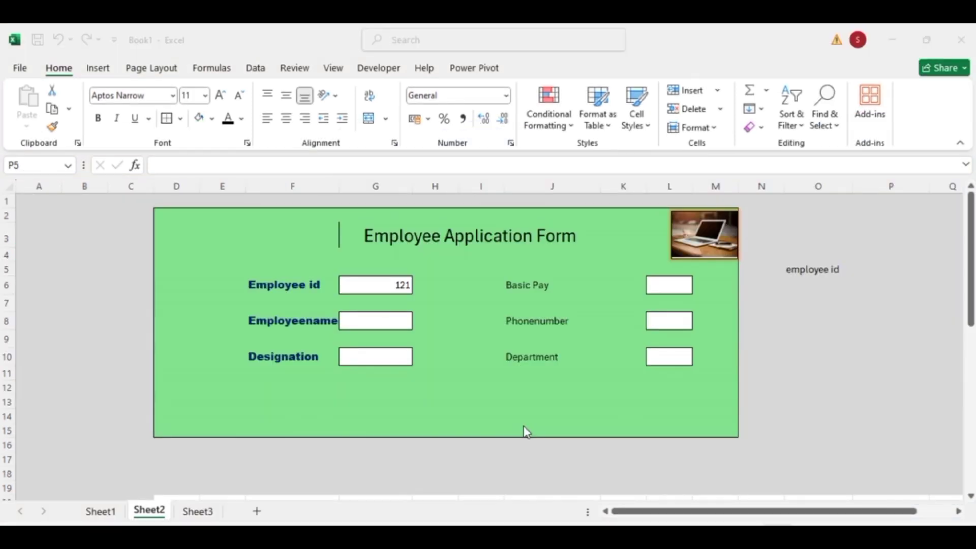
click(387, 284)
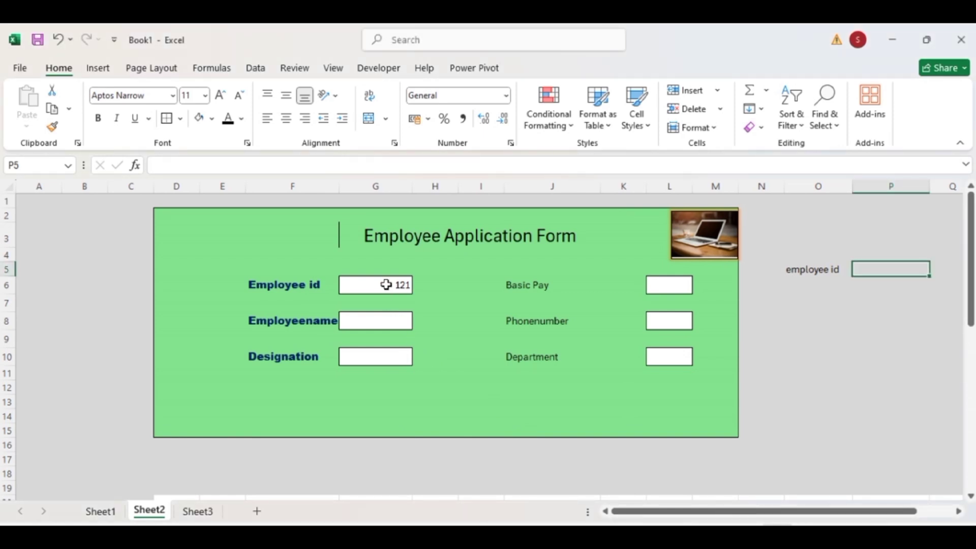
click(400, 285)
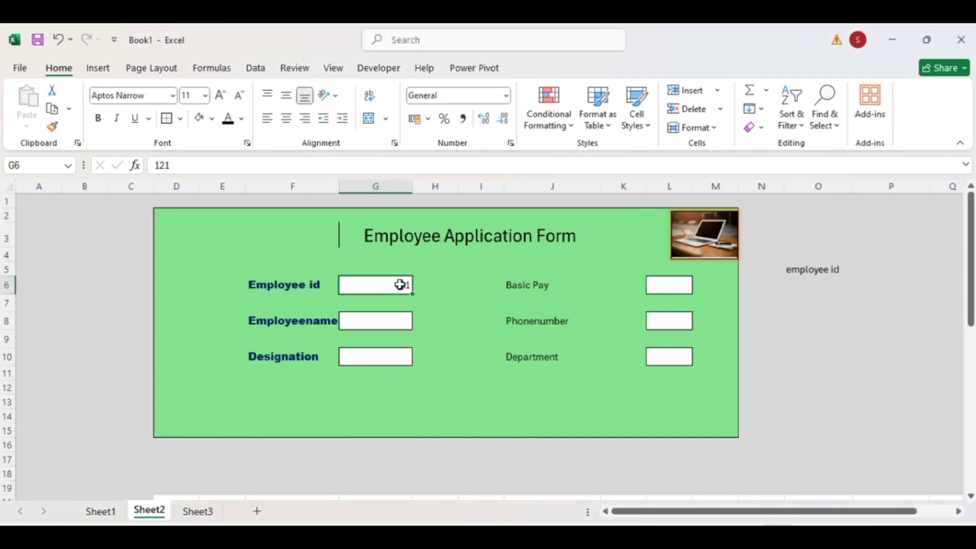
key(Delete)
Link cell P5, beside the employee id label outside the form, to the form's Employee id field G6.
click(821, 266)
click(887, 265)
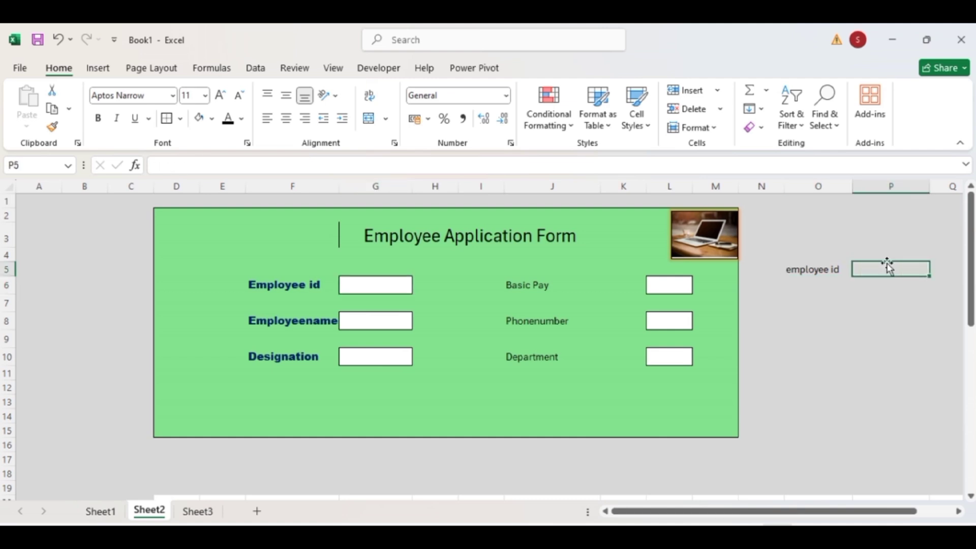
text(=)
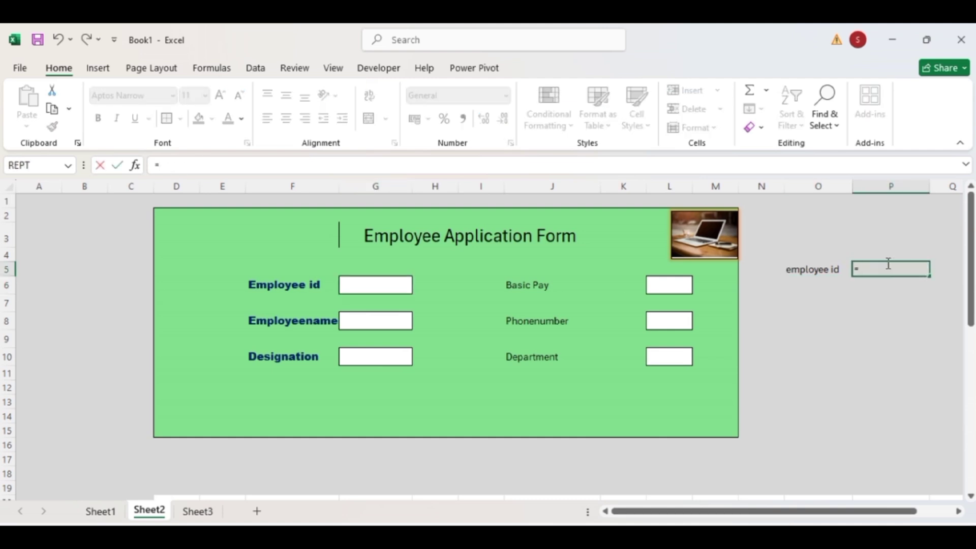
click(395, 285)
key(Return)
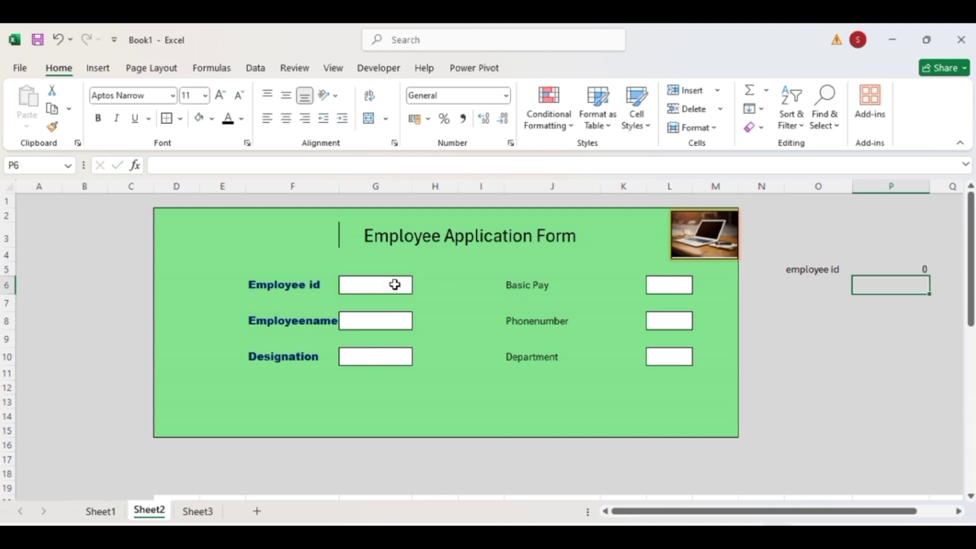
Enter a three-digit sample employee id in the form's Employee id field G6.
click(390, 286)
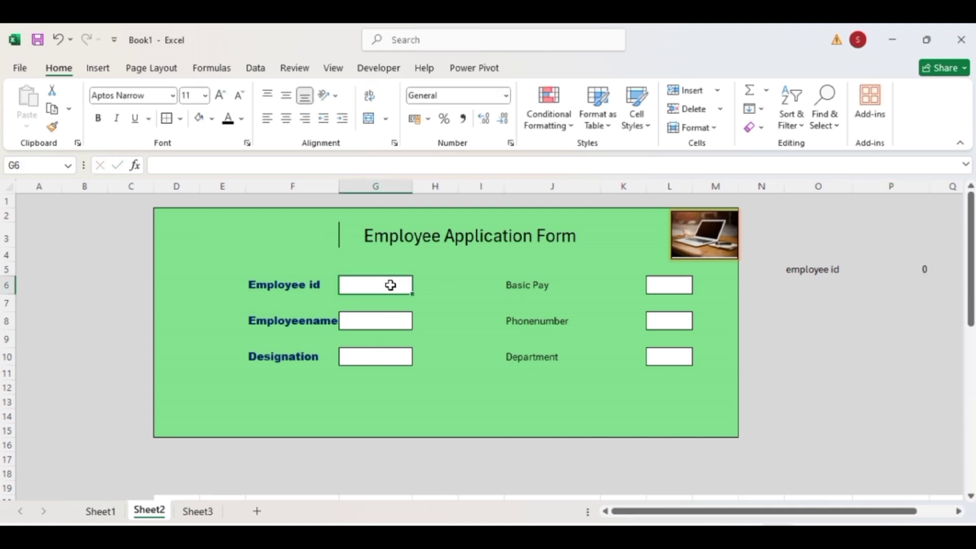
text(121)
key(Return)
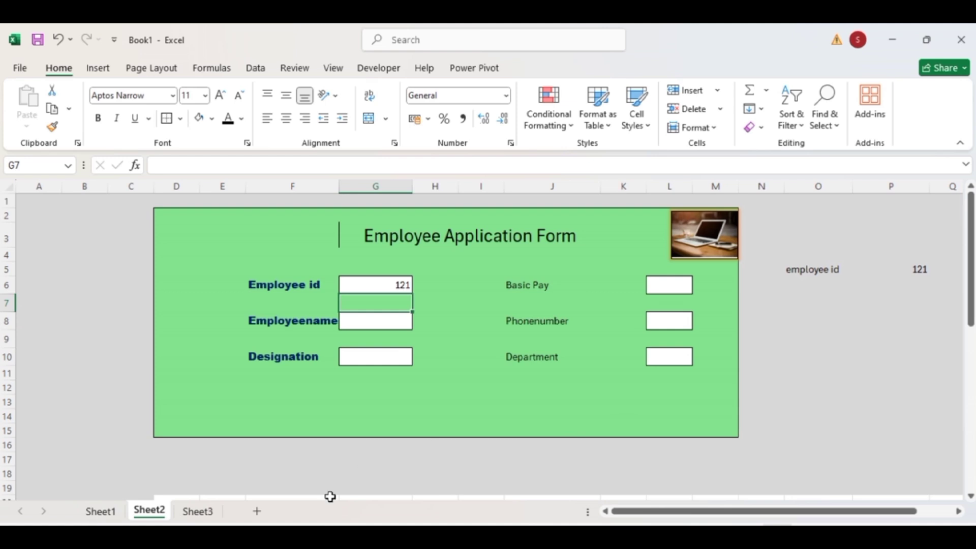
Link cell C4 under Employee id on Sheet3 to the form's Employee id field G6 on Sheet2.
click(198, 511)
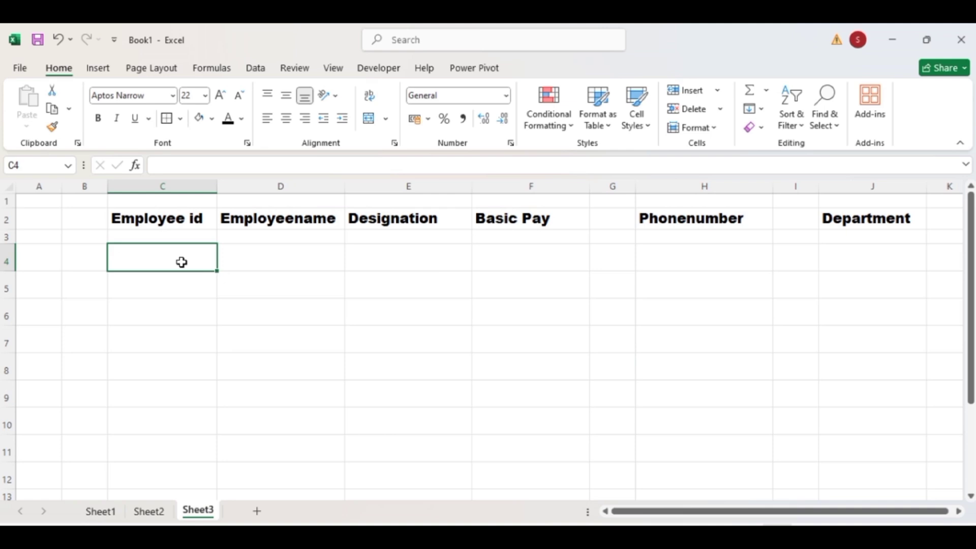
text(=)
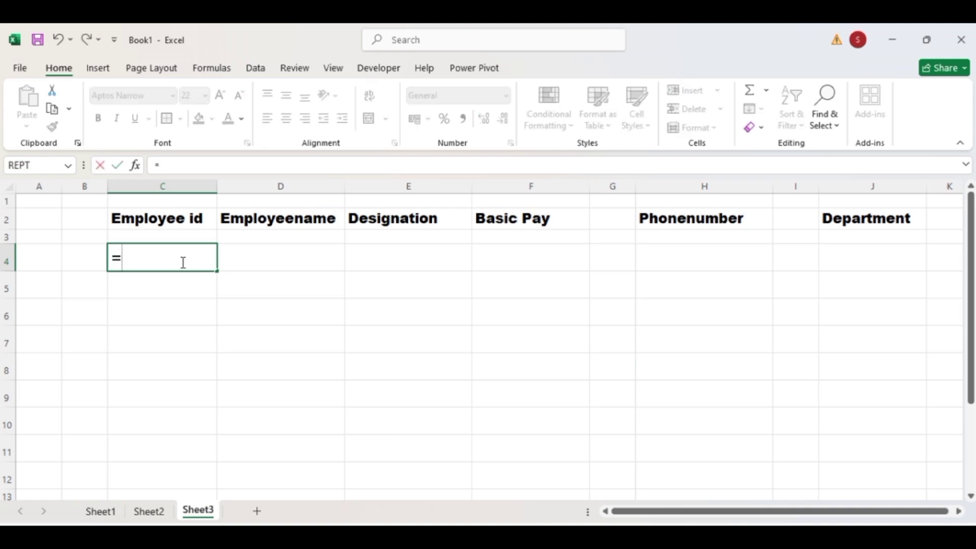
click(155, 512)
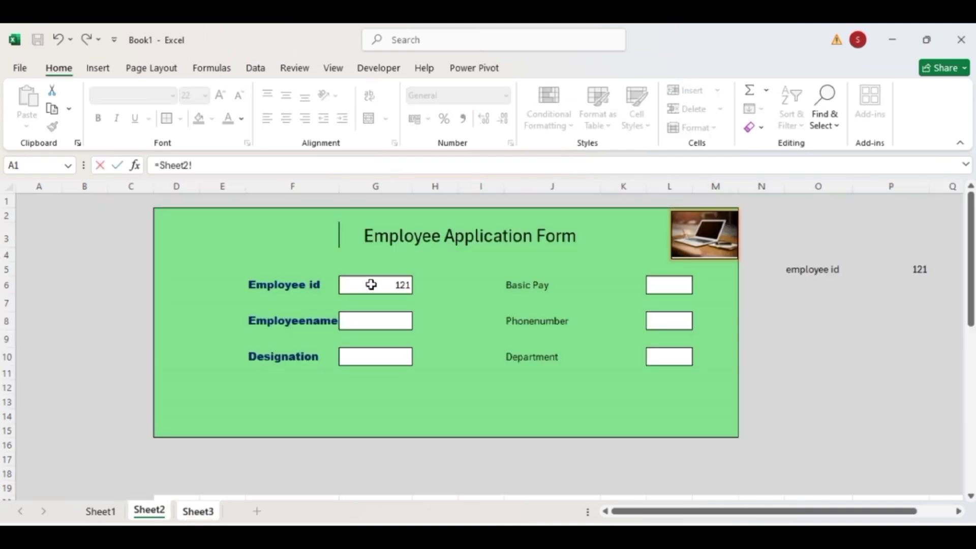
click(371, 284)
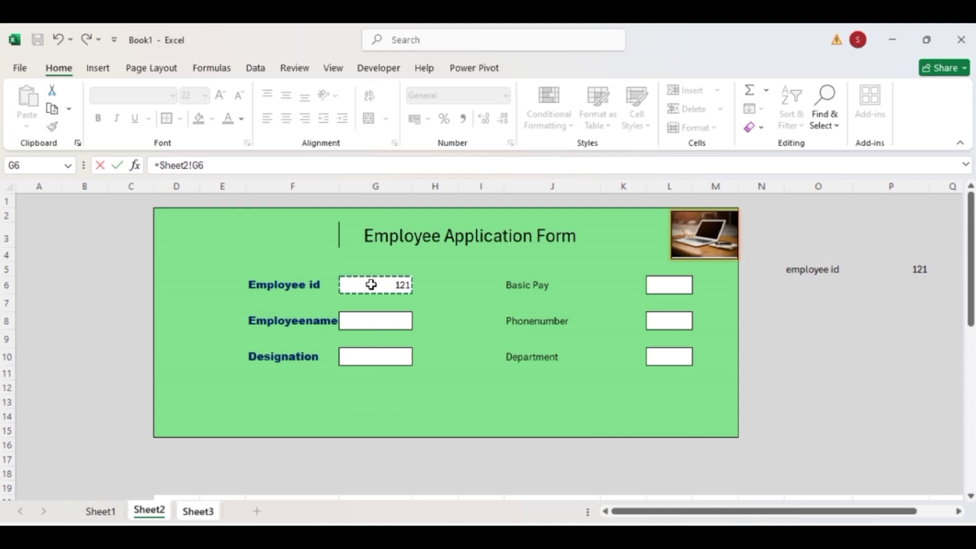
key(Return)
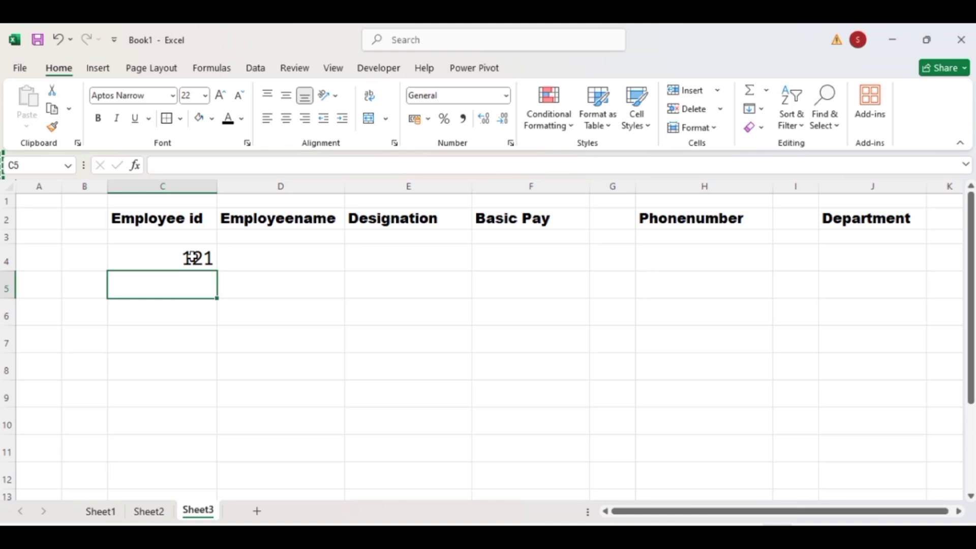
click(385, 74)
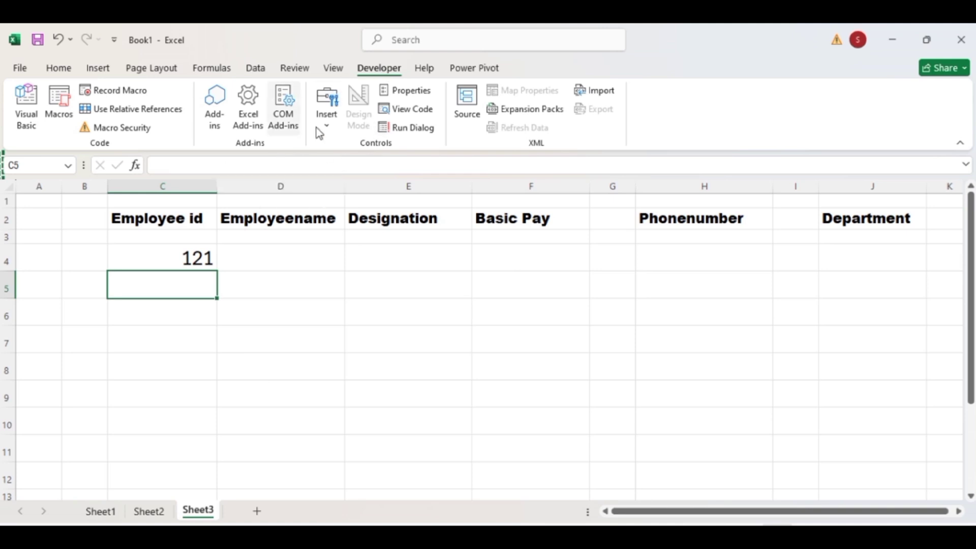
click(331, 130)
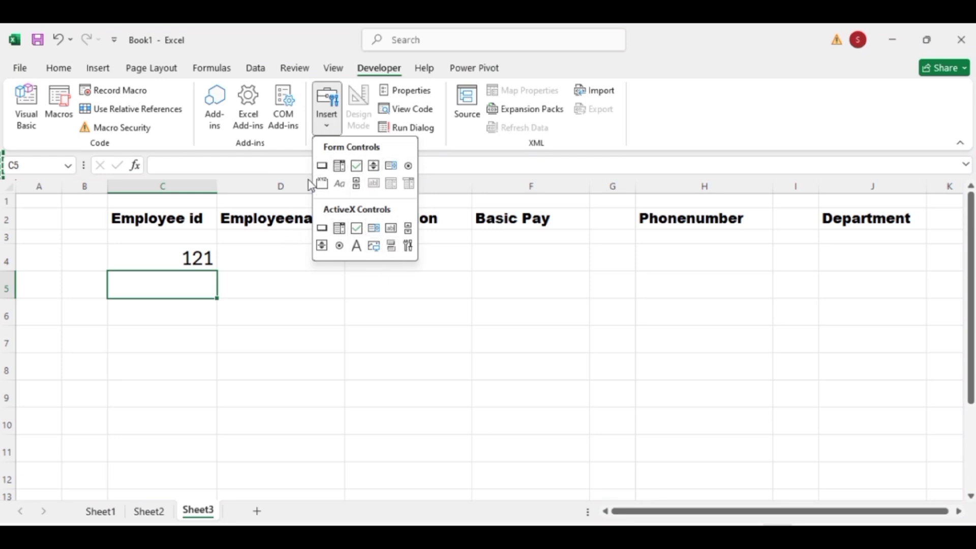
click(302, 310)
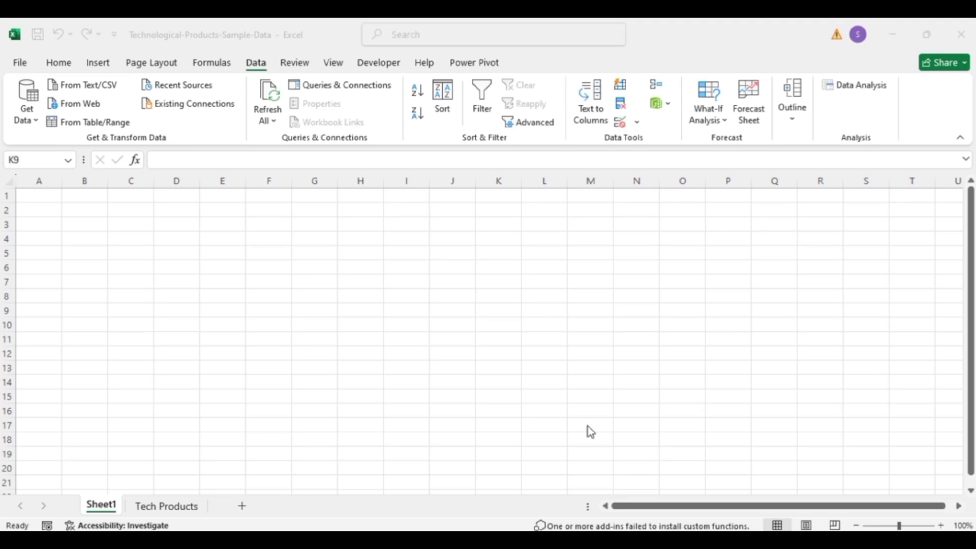
Show the Tech Products worksheet of the Technological-Products-Sample-Data workbook from the start of its table.
click(165, 509)
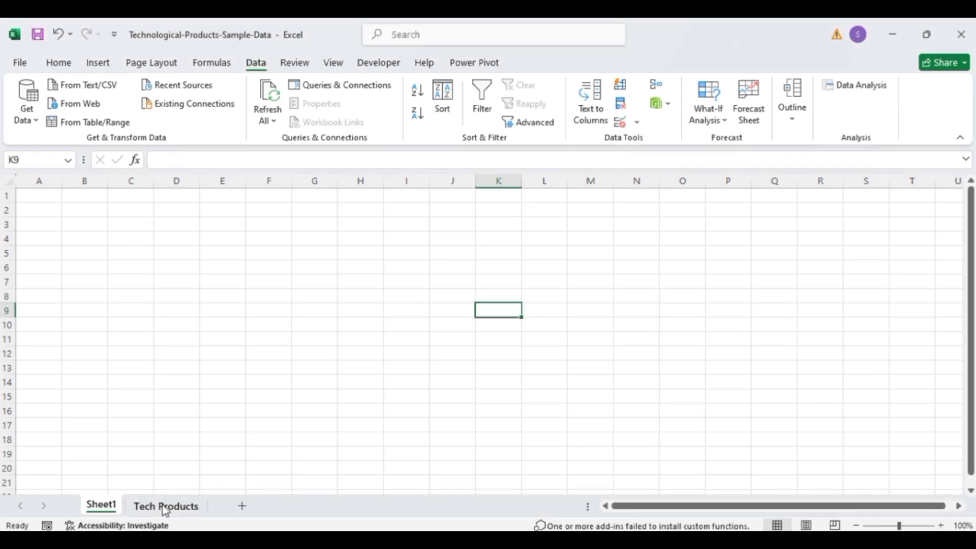
click(162, 507)
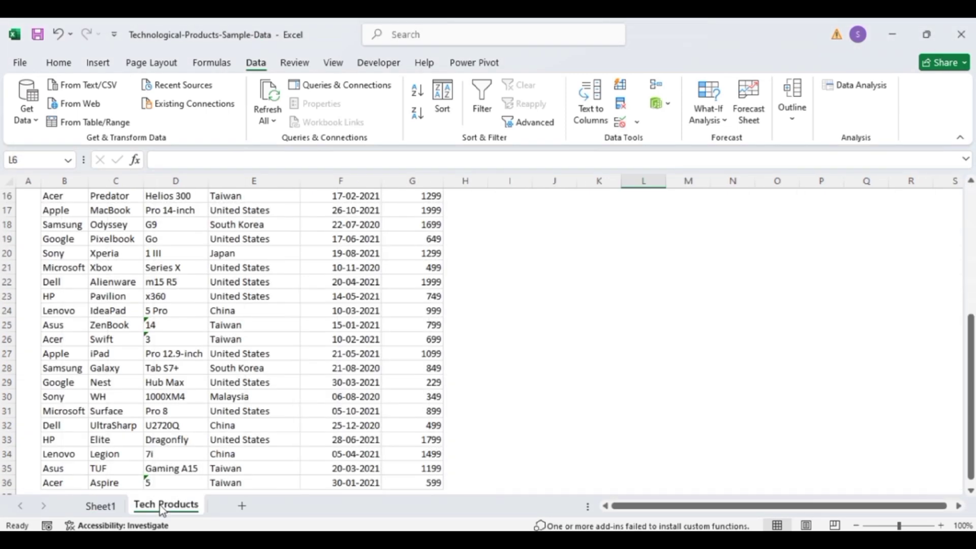
click(562, 294)
scroll(562, 292, up, 5)
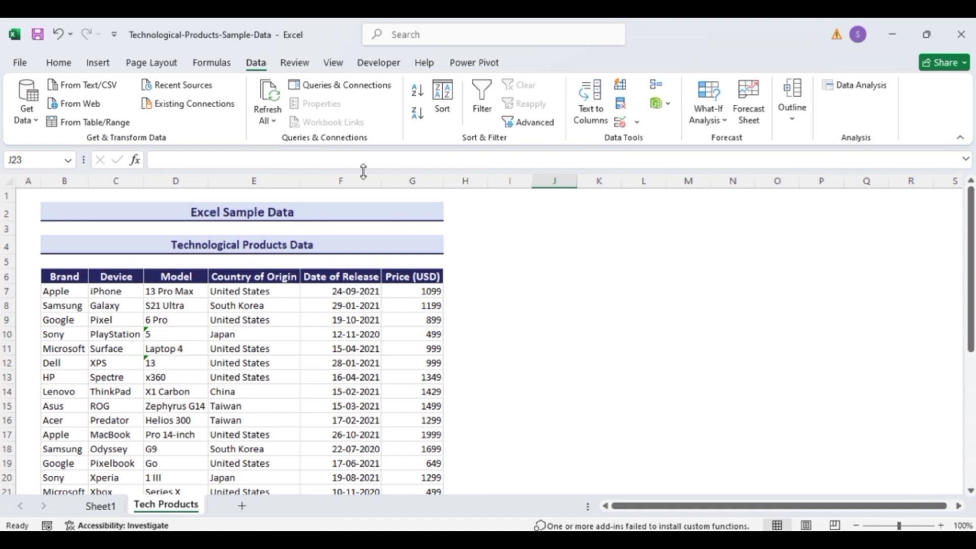
Enable the Analysis ToolPak and Analysis ToolPak - VBA add-ins through the Excel add-ins options.
click(20, 64)
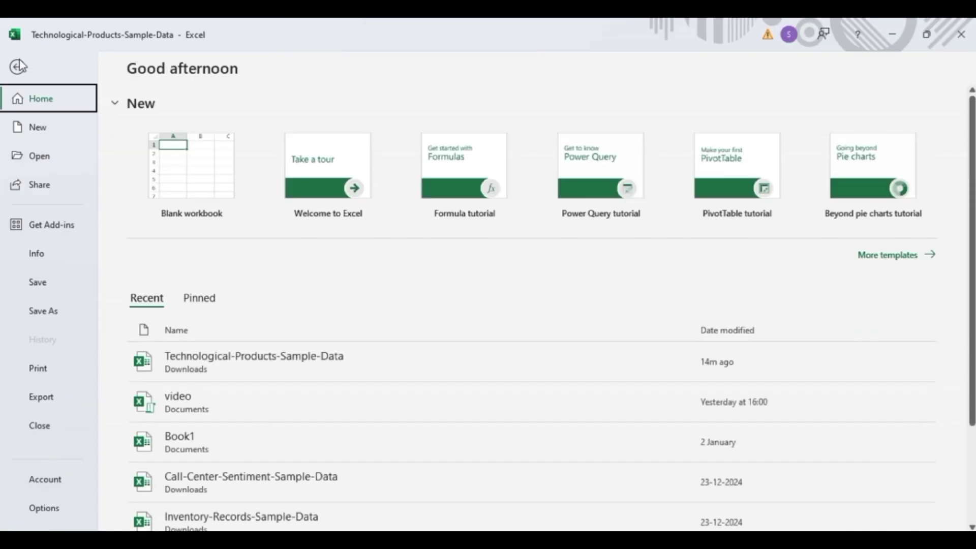
click(49, 510)
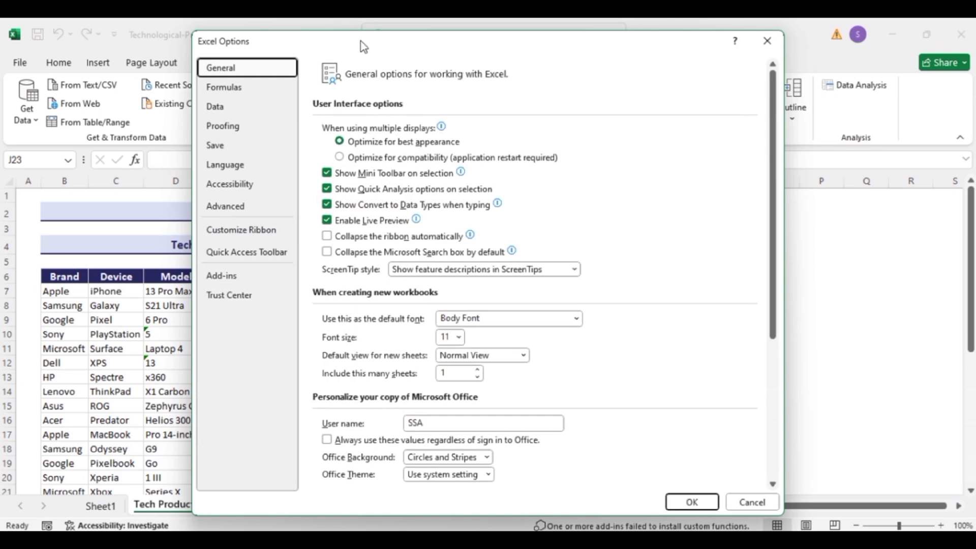
click(236, 279)
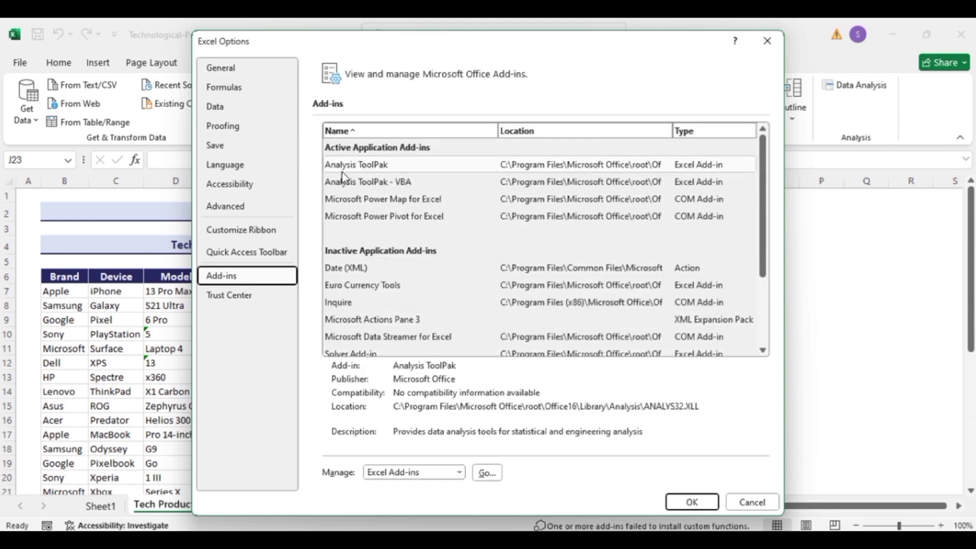
click(379, 171)
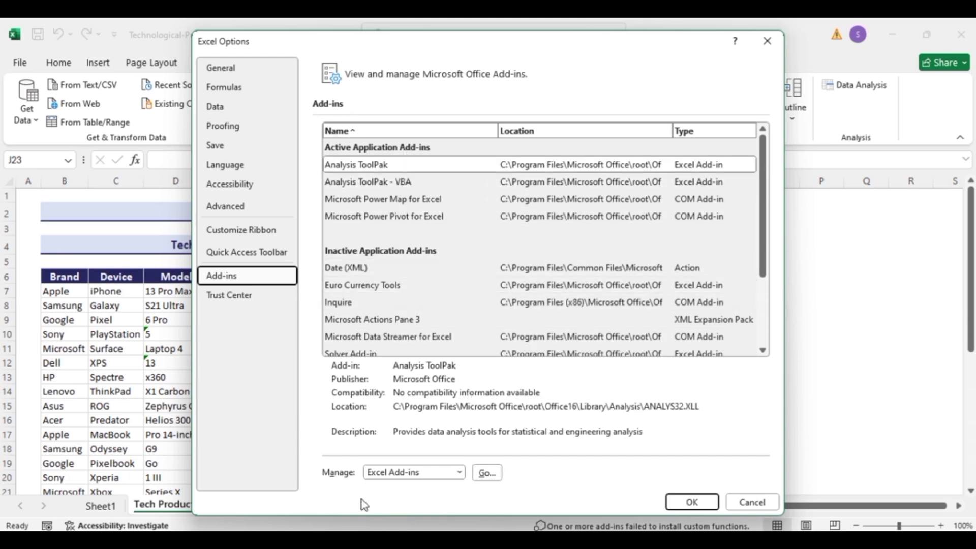
click(487, 473)
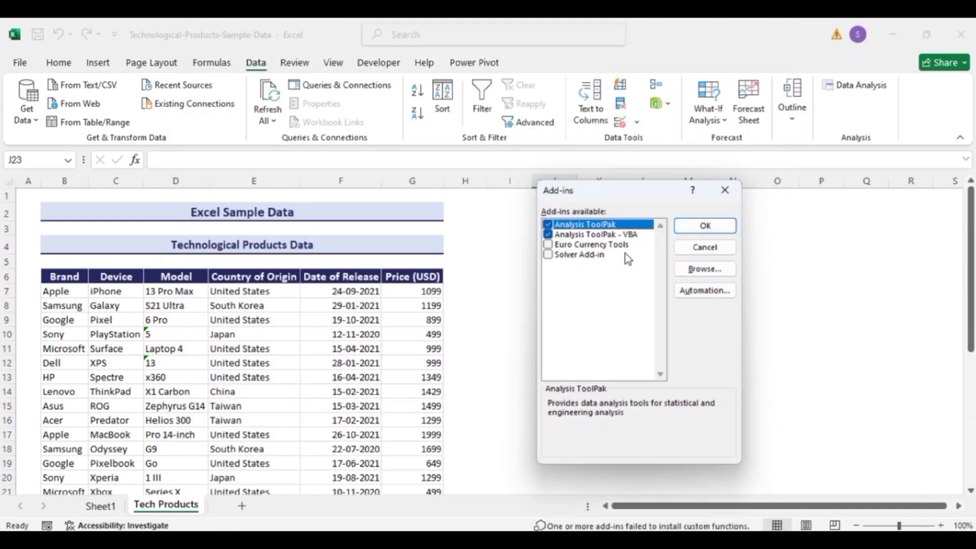
click(548, 234)
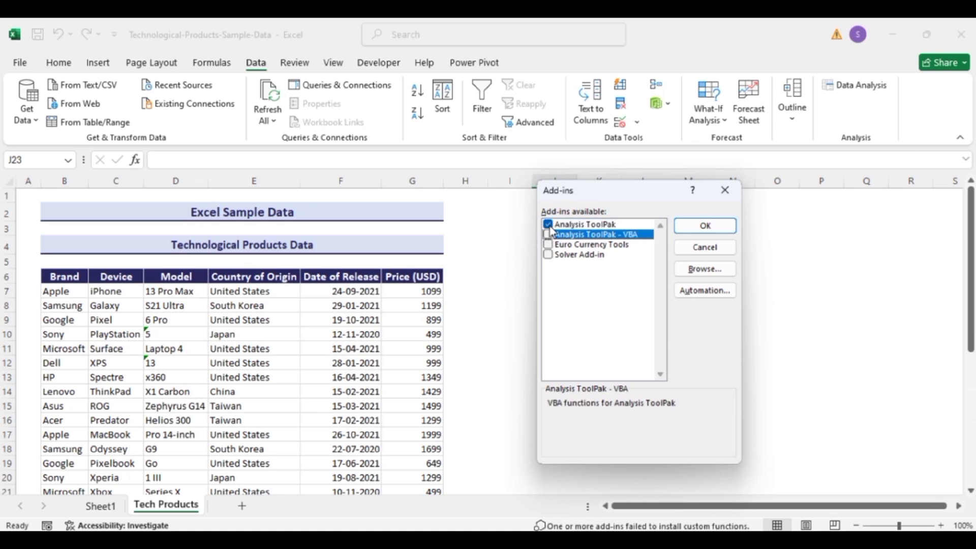
click(549, 225)
click(549, 226)
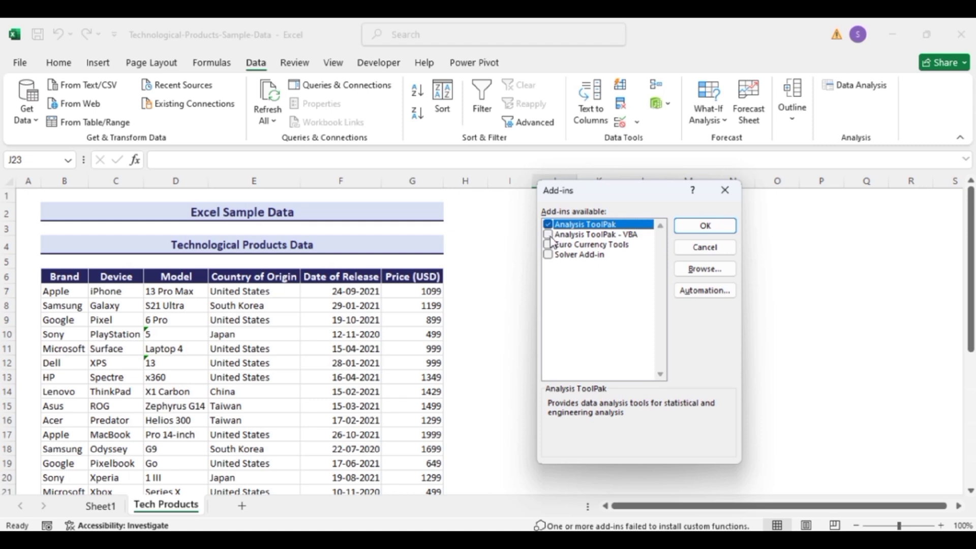
click(548, 234)
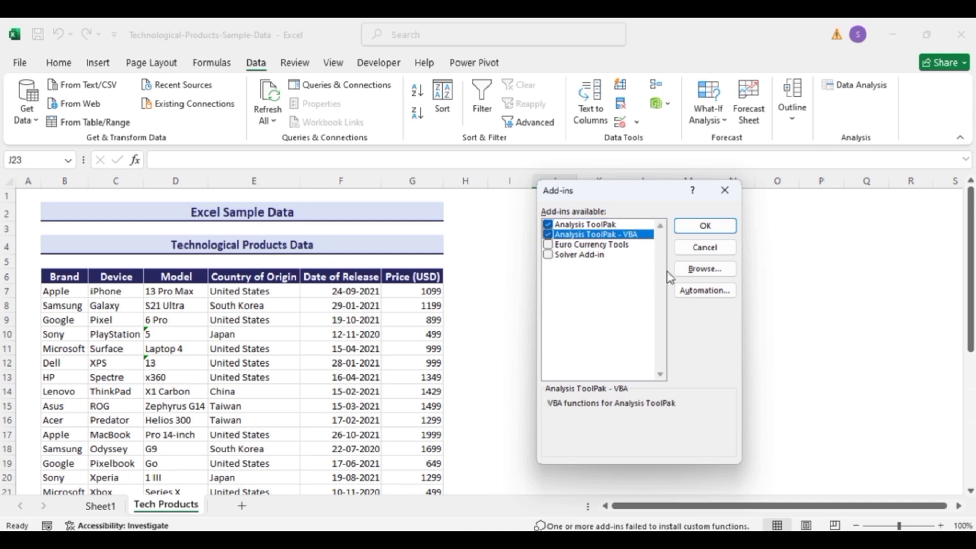
click(701, 224)
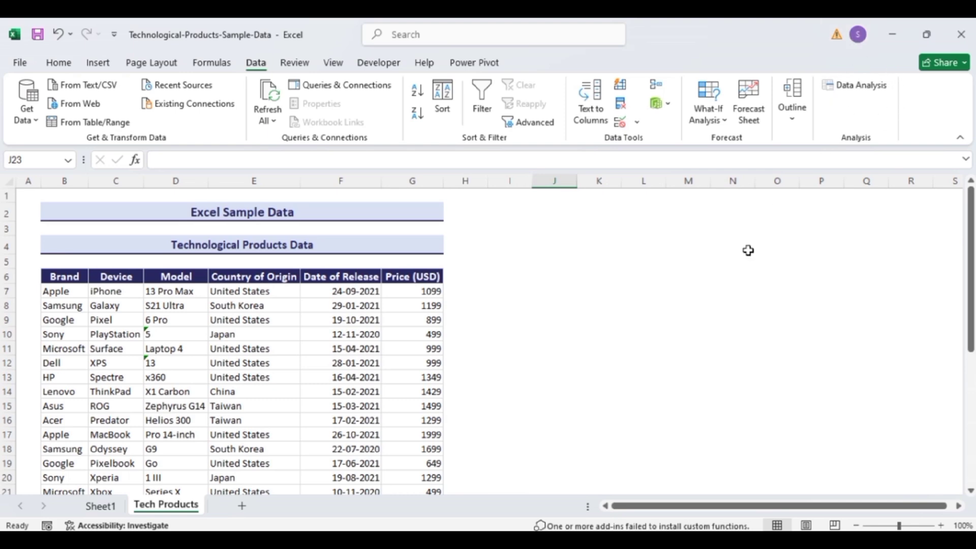
Look through the technological products table on the Tech Products sheet, from its headers down to the lower rows.
scroll(739, 285, down, 7)
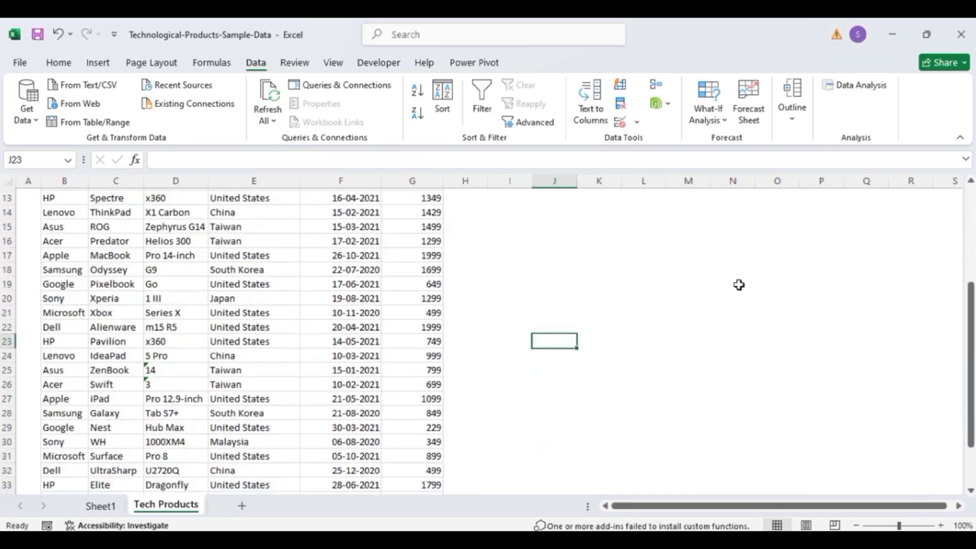
scroll(739, 285, up, 7)
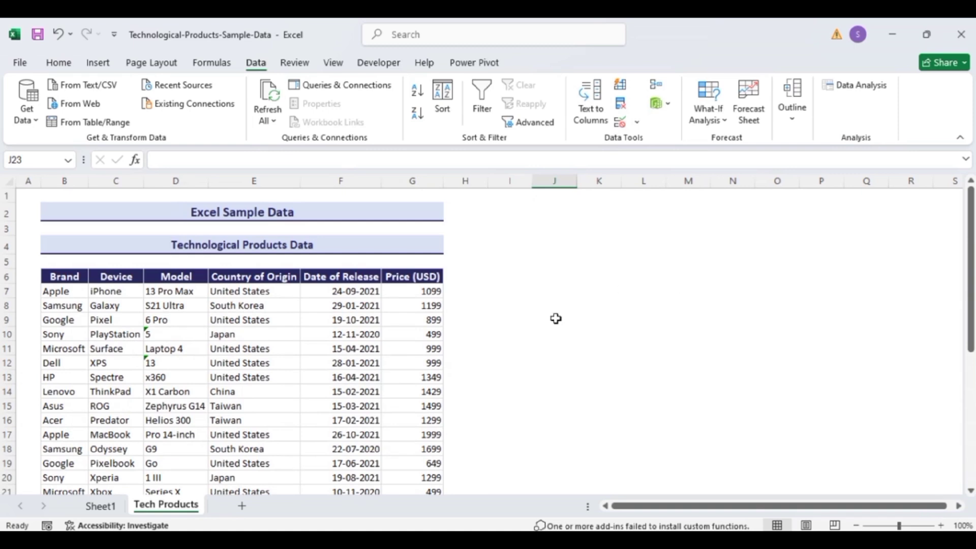
scroll(547, 282, down, 4)
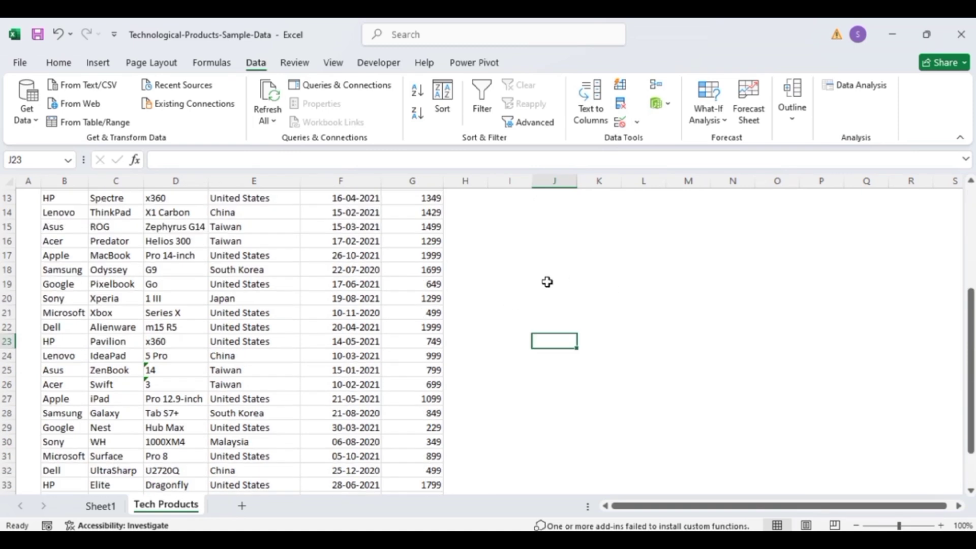
scroll(547, 282, up, 4)
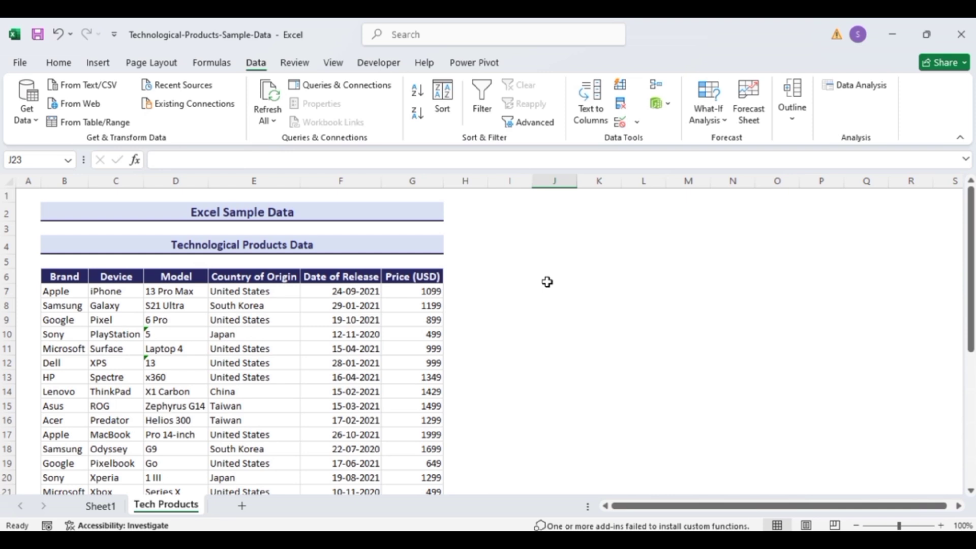
scroll(547, 282, down, 3)
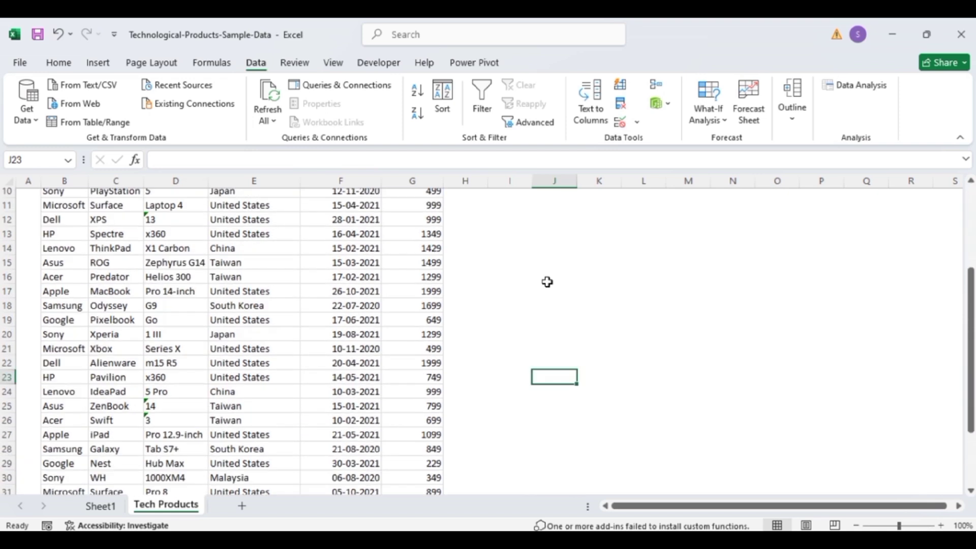
scroll(547, 282, up, 3)
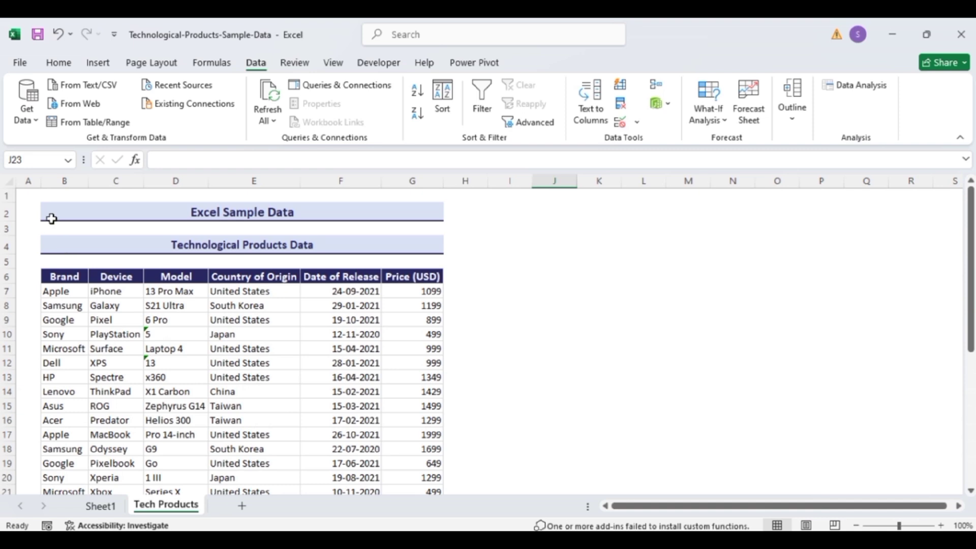
Select the product data B2:G36 on Tech Products, then add a new worksheet with D3 as the destination cell.
drag(52, 218, 414, 447)
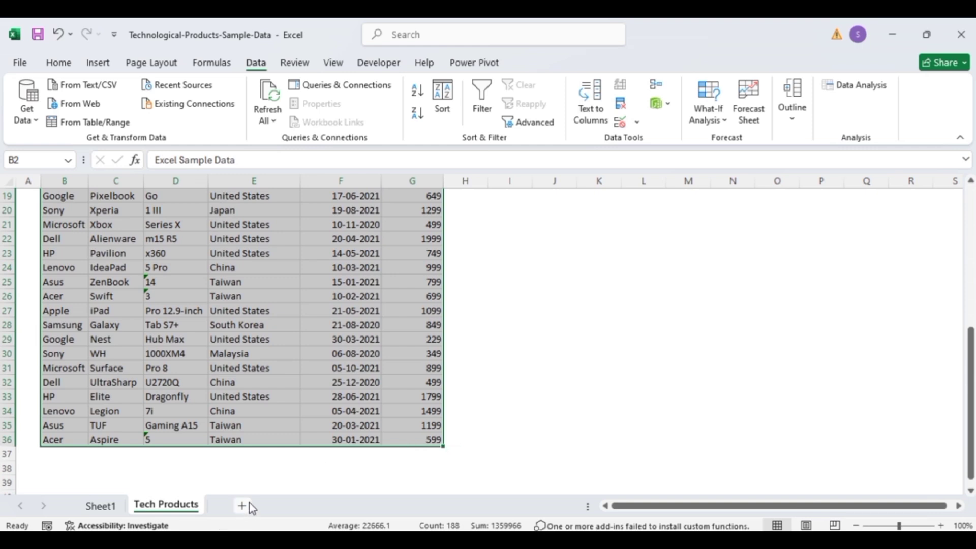
click(243, 506)
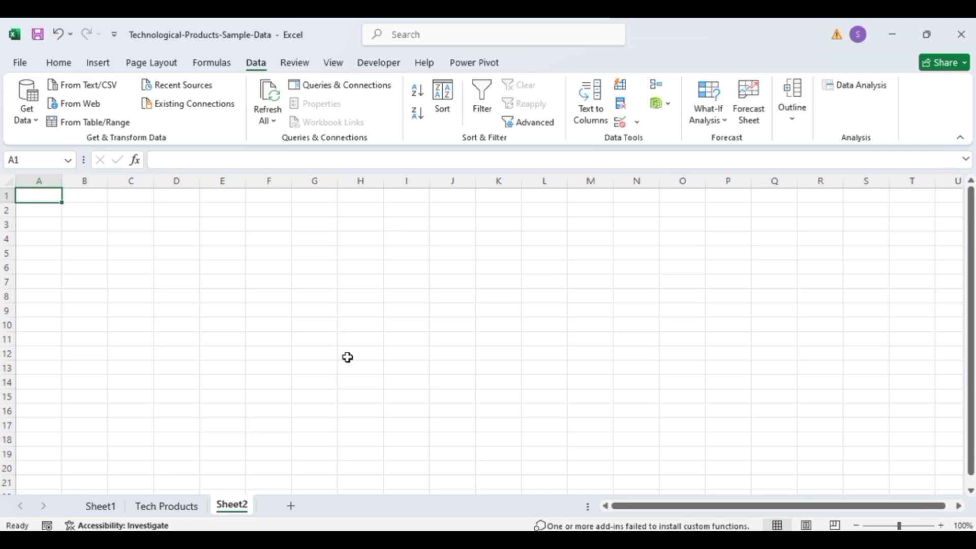
click(170, 228)
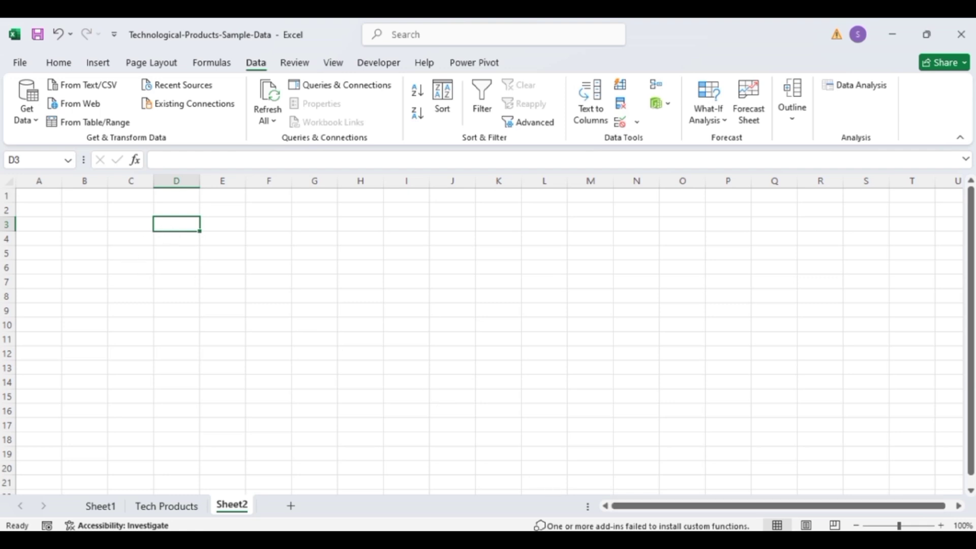
Copy the selected product data from Tech Products and paste only its values at D3 on Sheet2.
click(192, 509)
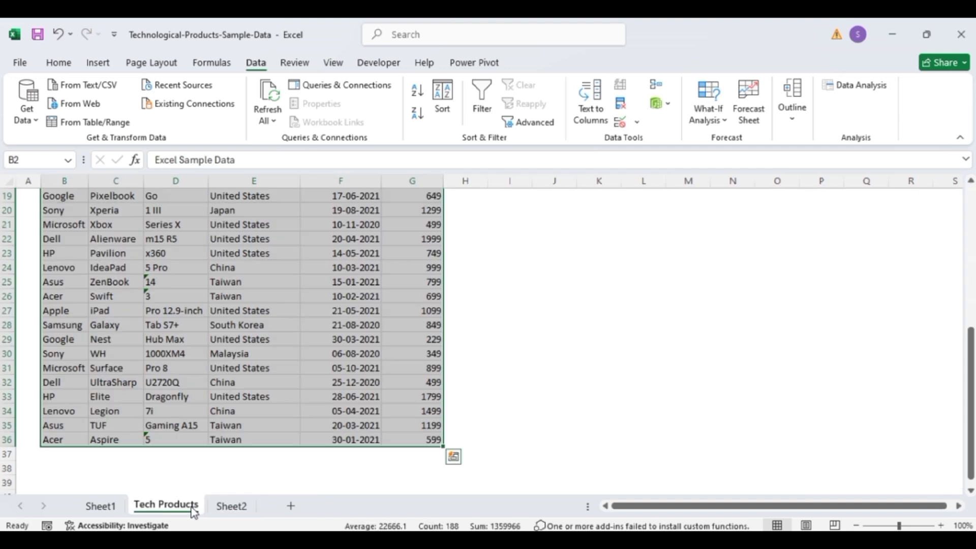
key(ctrl+c)
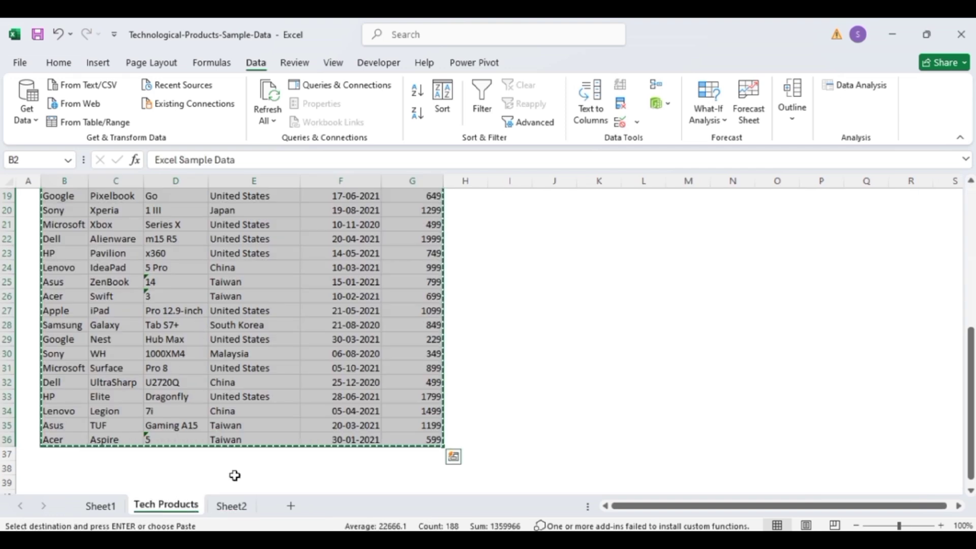
click(231, 506)
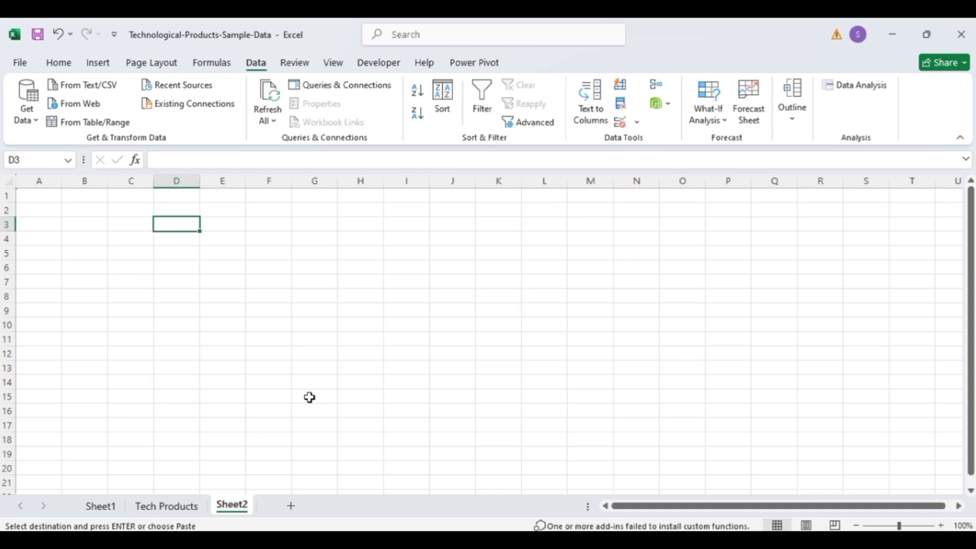
key(ctrl+alt+v)
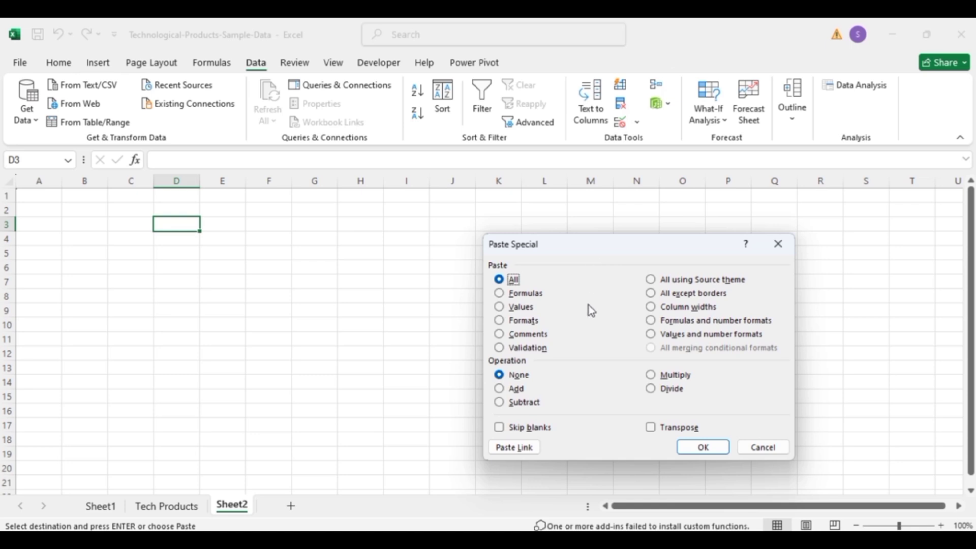
click(500, 308)
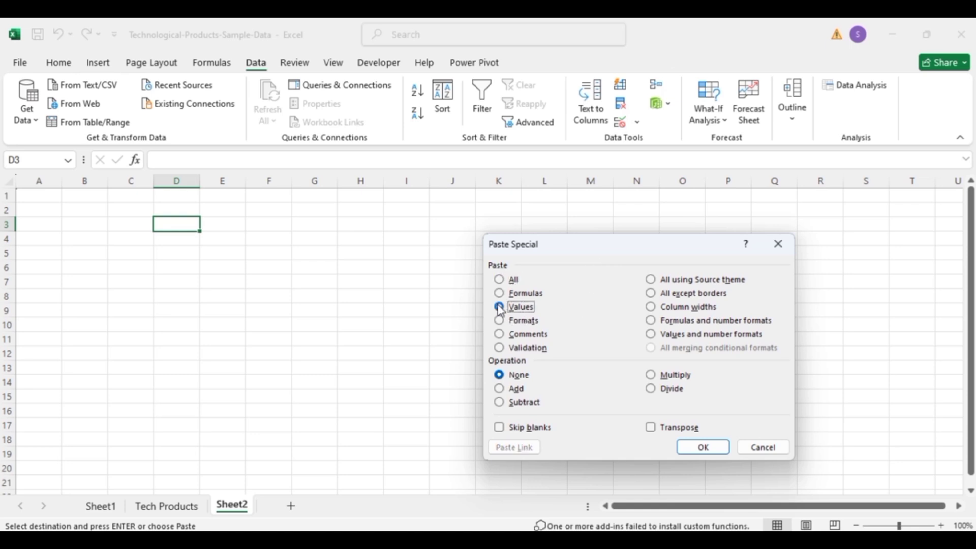
click(701, 447)
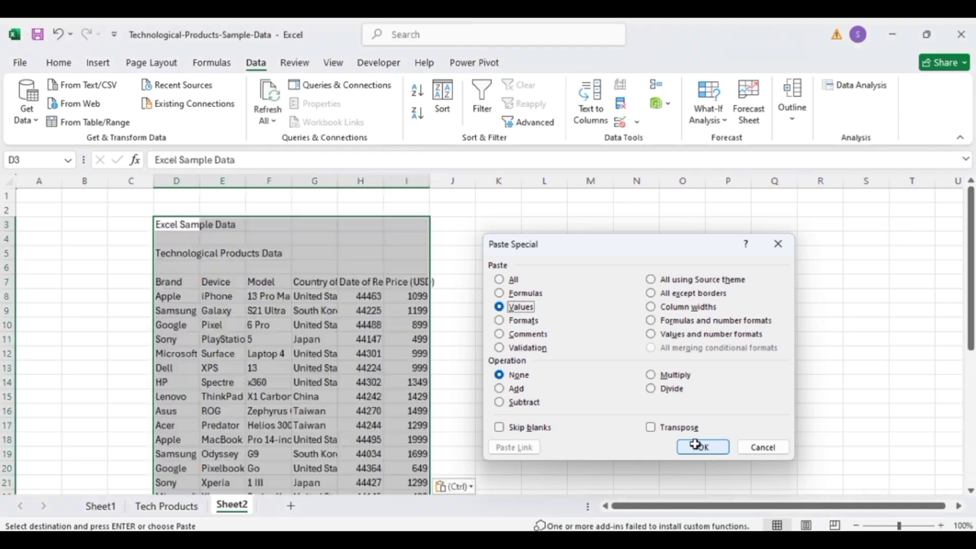
AutoFit the row heights and column widths of the pasted data D3:J37 on Sheet2.
click(580, 308)
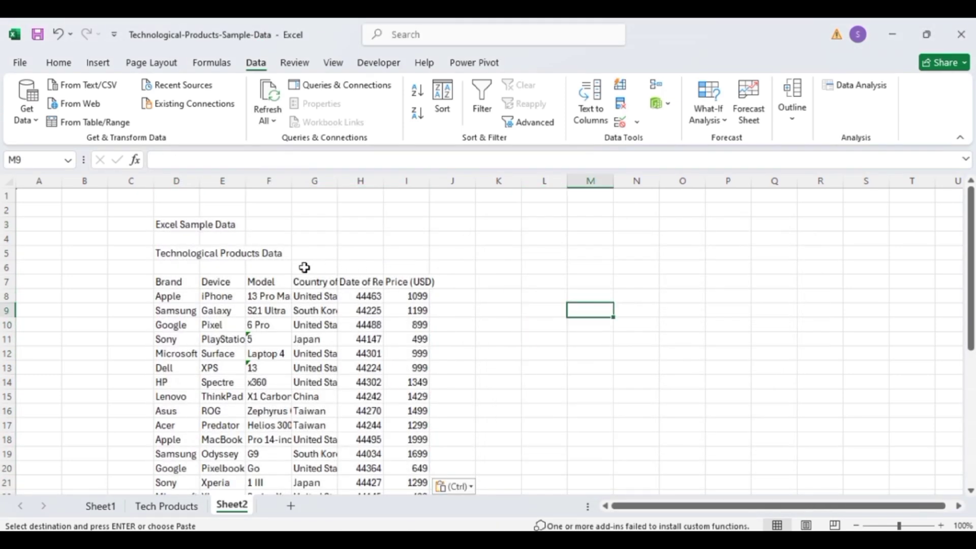
drag(159, 223, 444, 472)
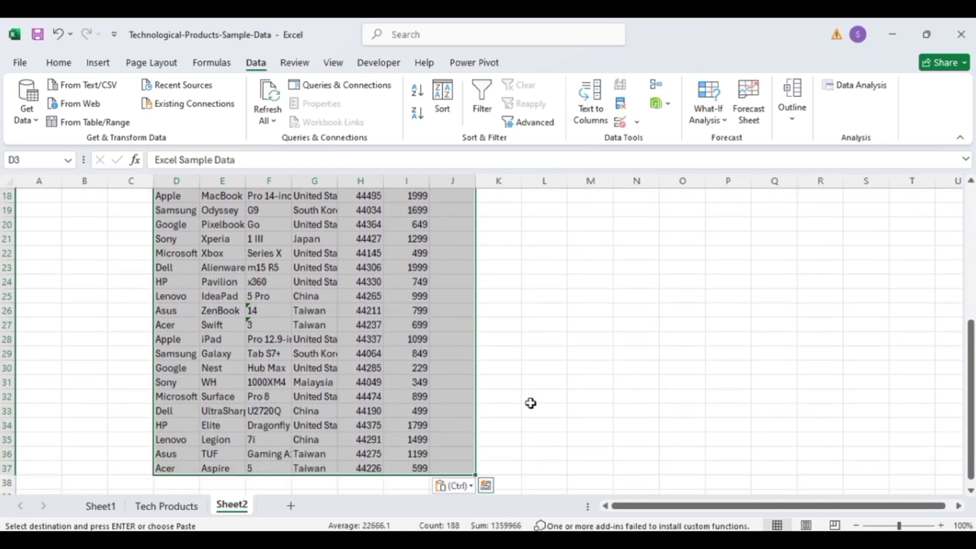
click(99, 63)
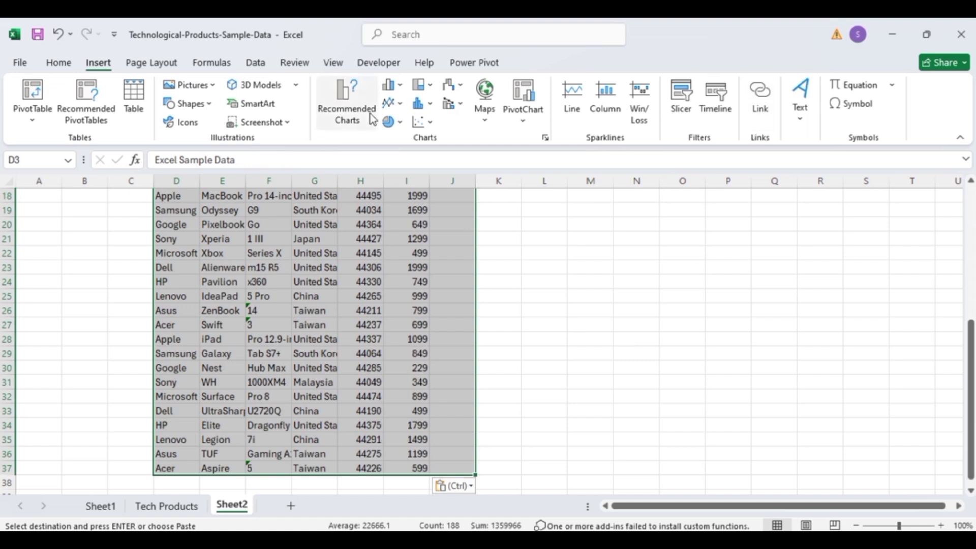
click(59, 63)
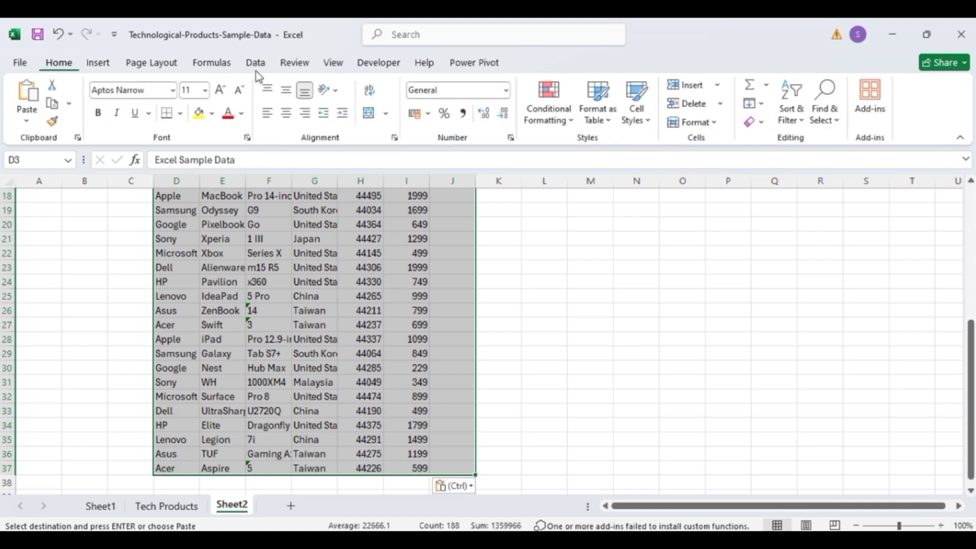
click(710, 124)
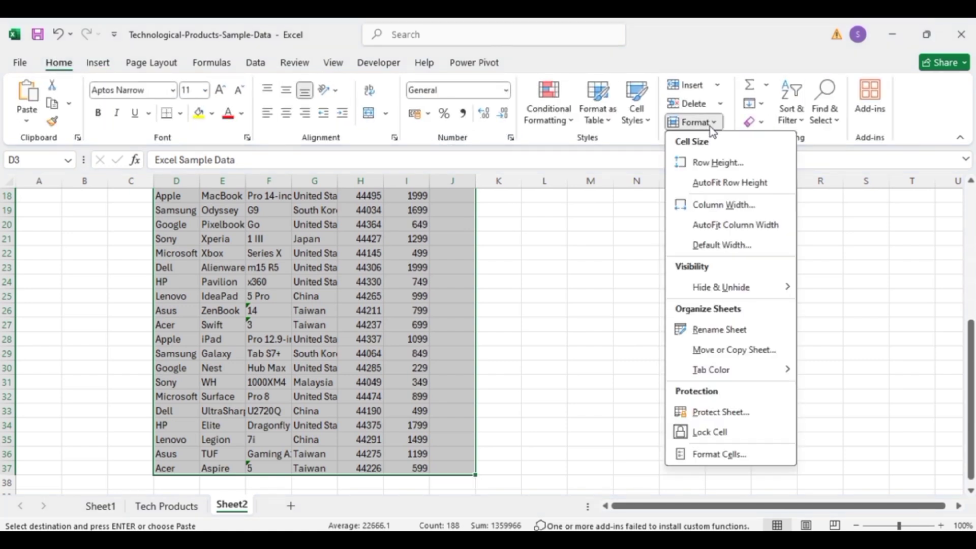
click(721, 184)
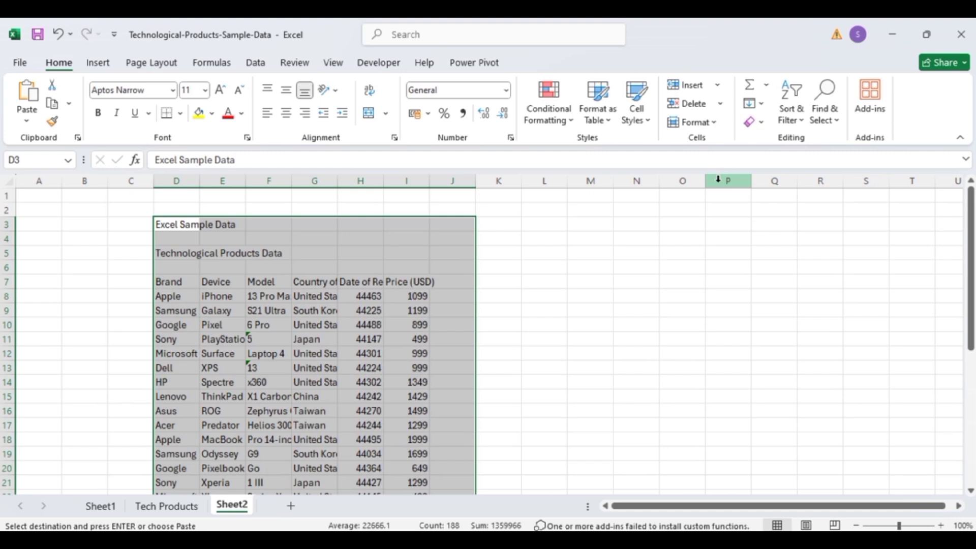
click(711, 126)
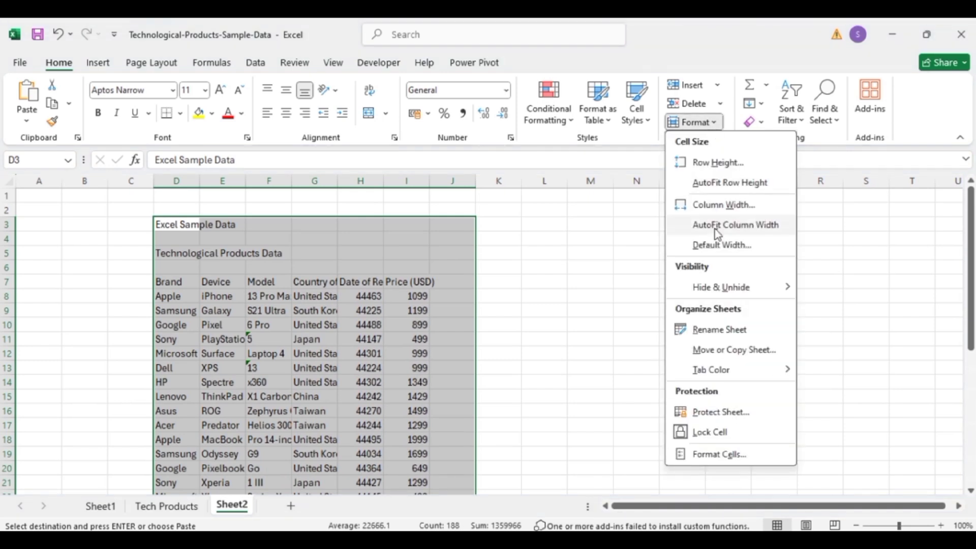
click(742, 229)
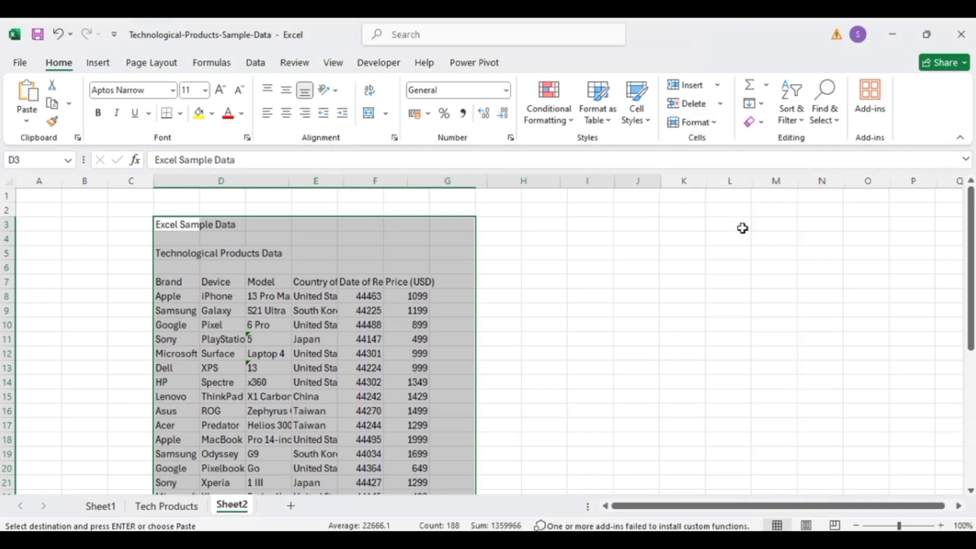
click(733, 273)
scroll(733, 273, down, 11)
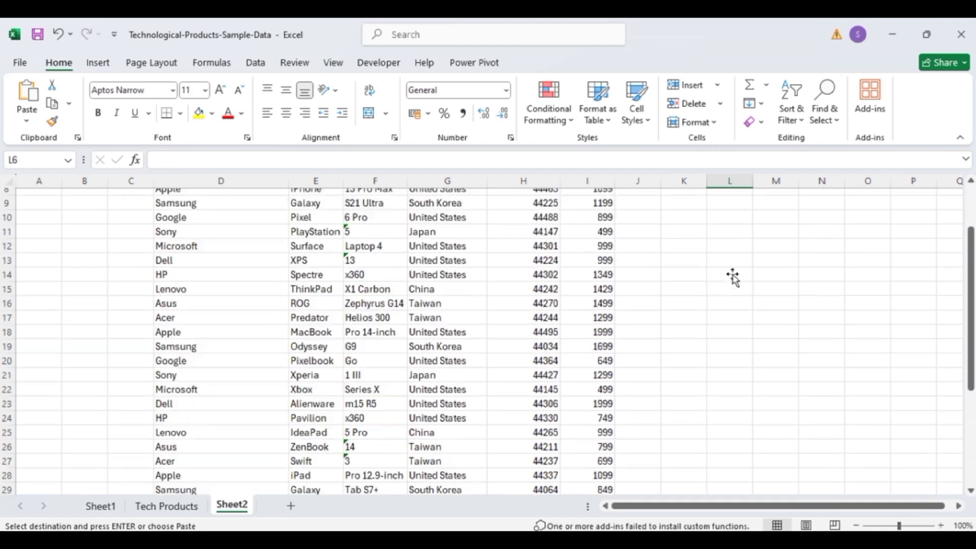
scroll(732, 274, up, 8)
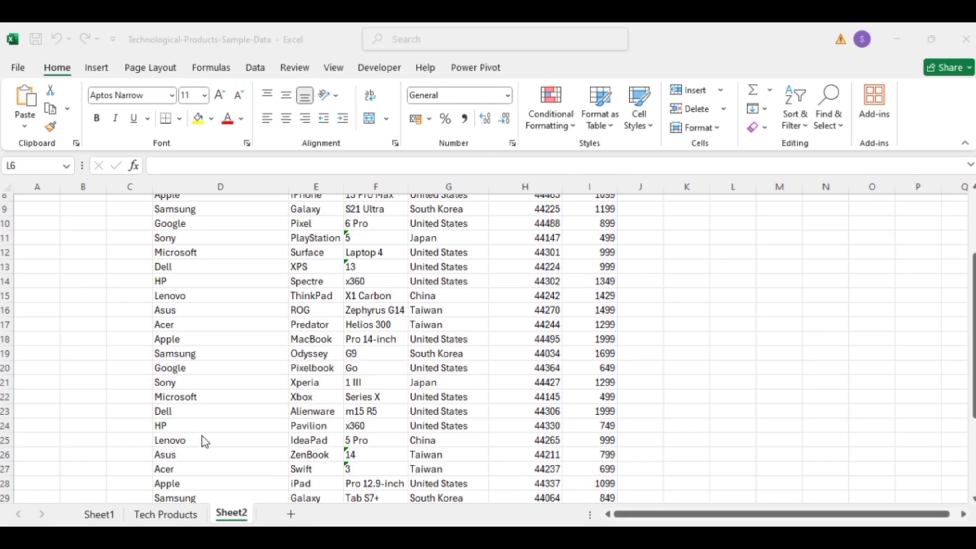
Compare the original formatted table on Tech Products with its values-only copy on Sheet2, ending on Tech Products with the copy selection cleared.
click(169, 518)
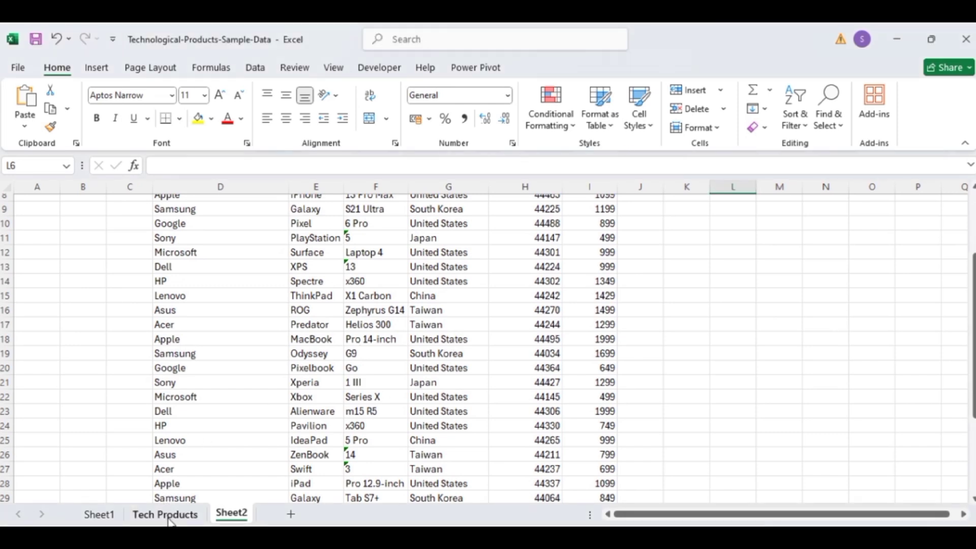
click(169, 518)
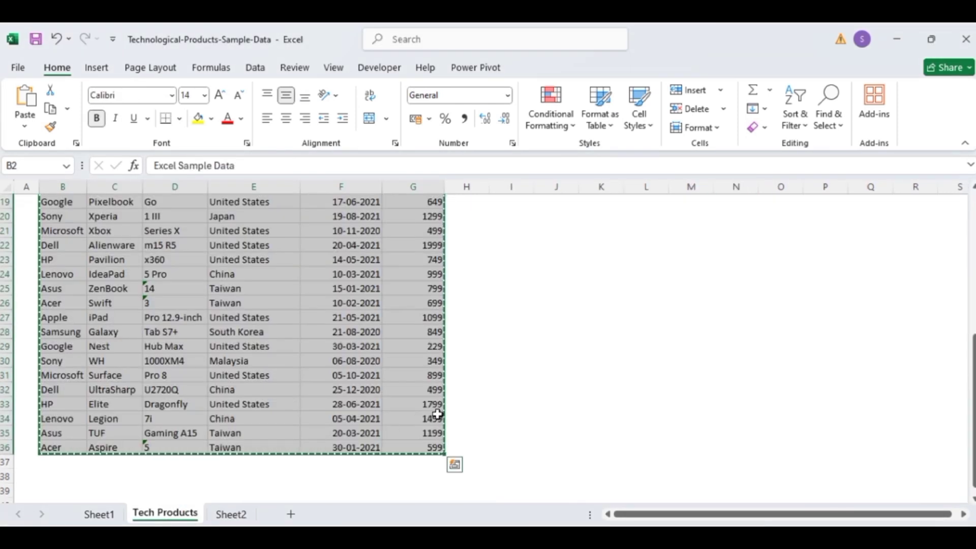
click(553, 373)
scroll(553, 373, up, 6)
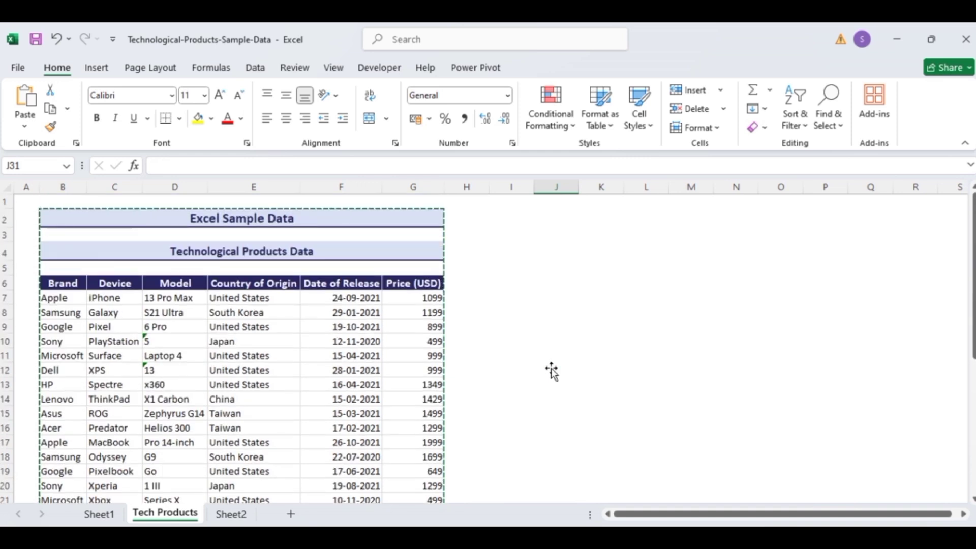
click(231, 514)
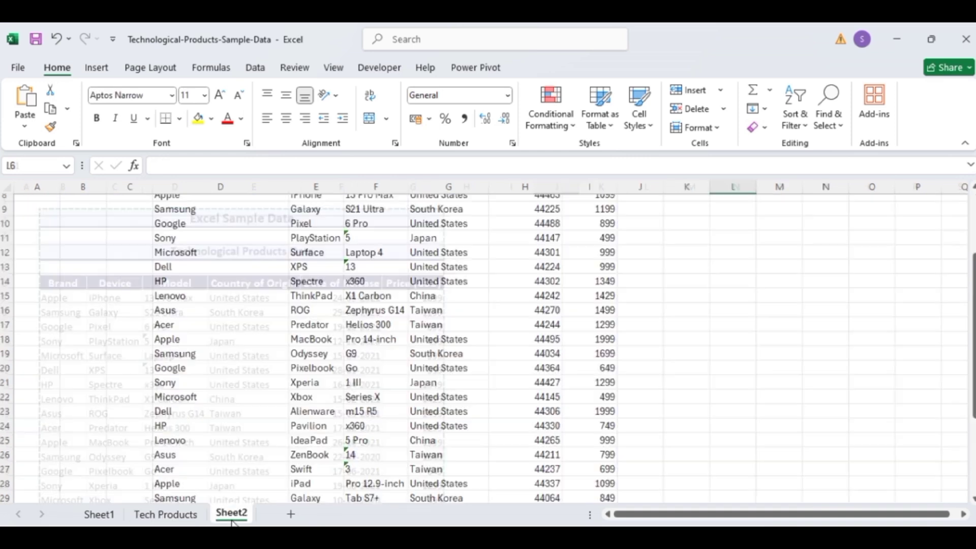
scroll(679, 258, up, 3)
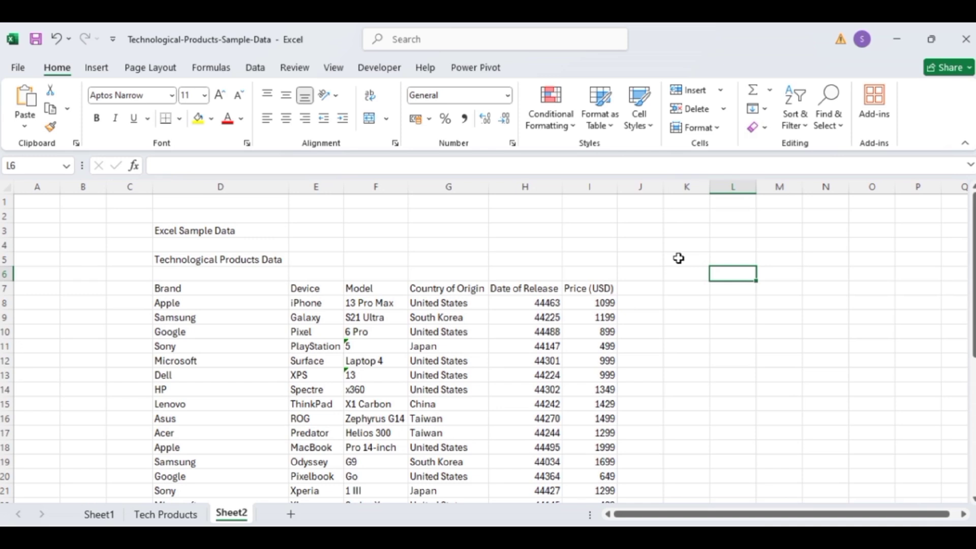
click(146, 516)
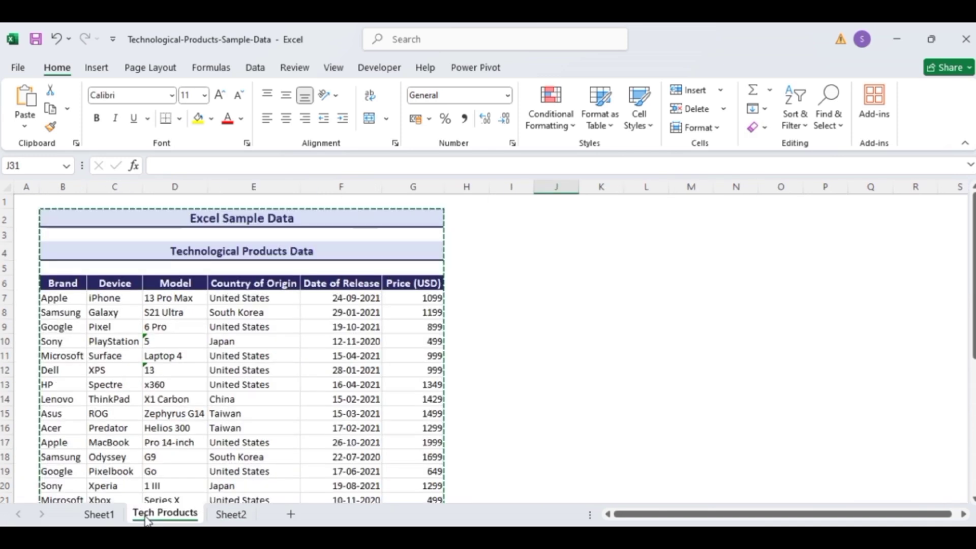
click(576, 282)
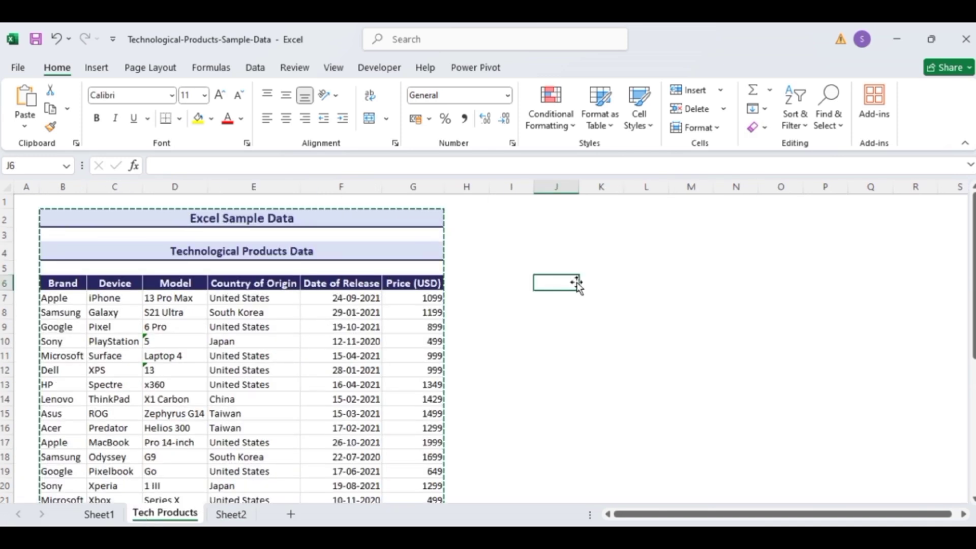
click(514, 368)
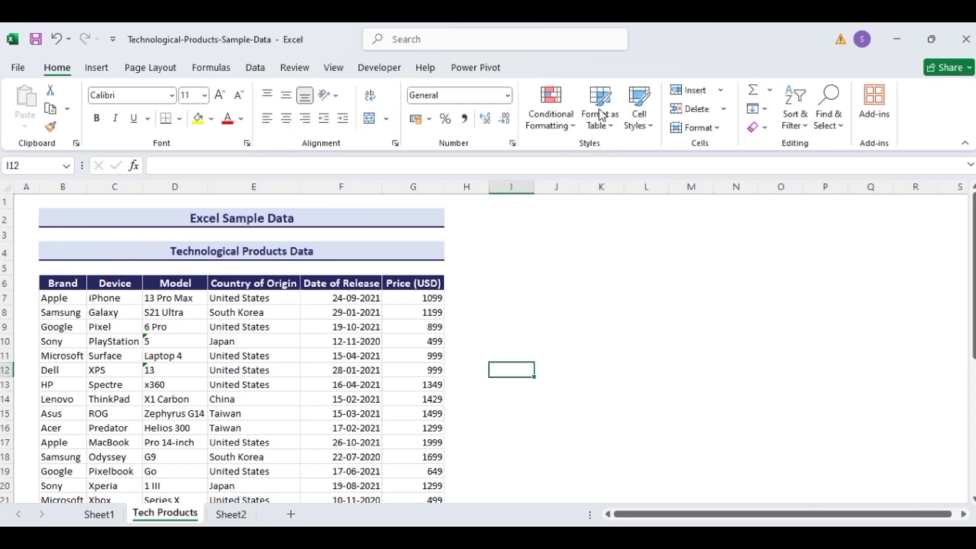
Look through the available Data Analysis tools and start Descriptive Statistics, keeping the Price (USD) column in view.
click(255, 71)
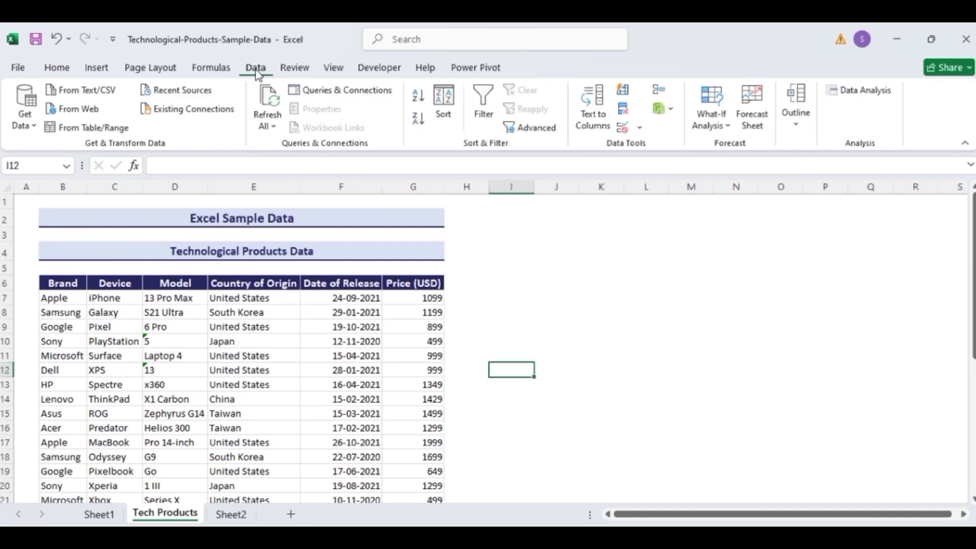
click(875, 93)
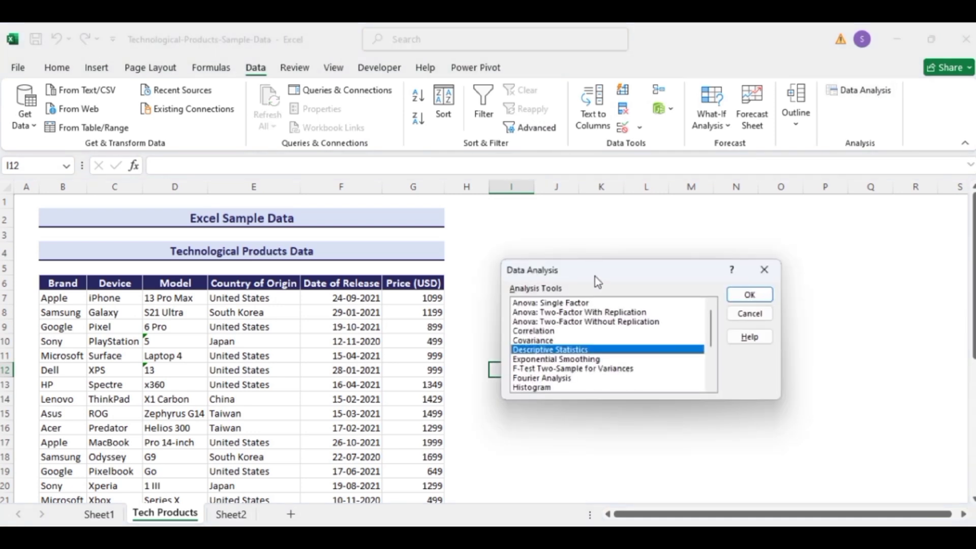
drag(595, 277, 523, 278)
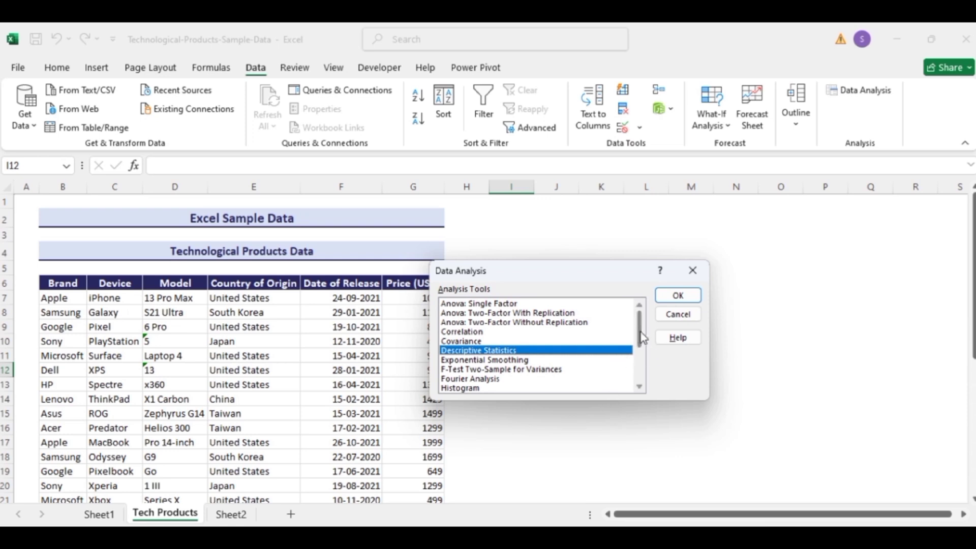
drag(638, 338, 640, 384)
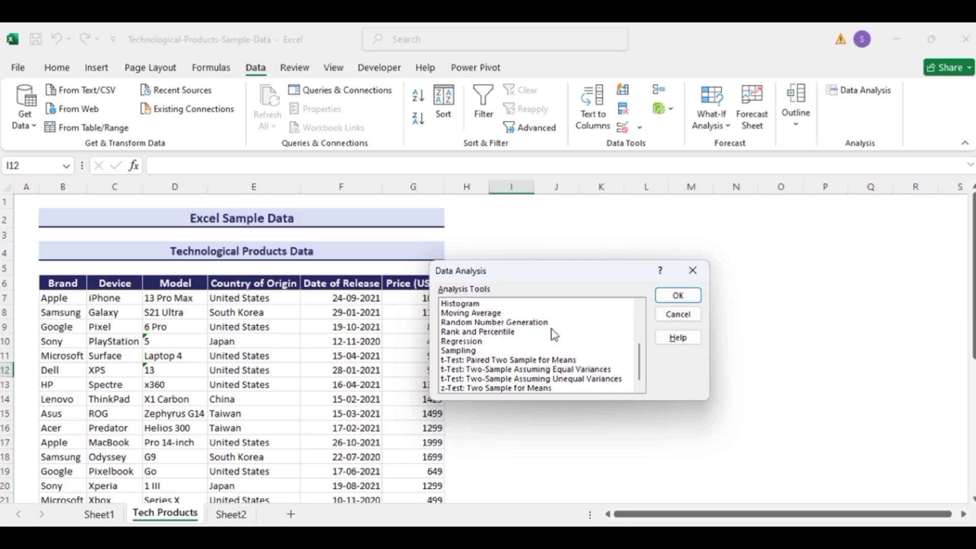
drag(636, 372, 637, 341)
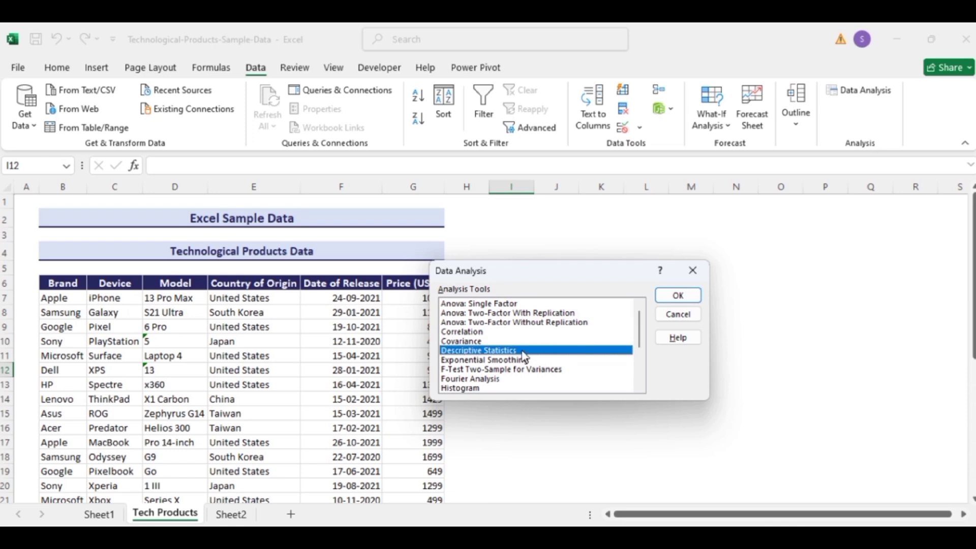
click(676, 299)
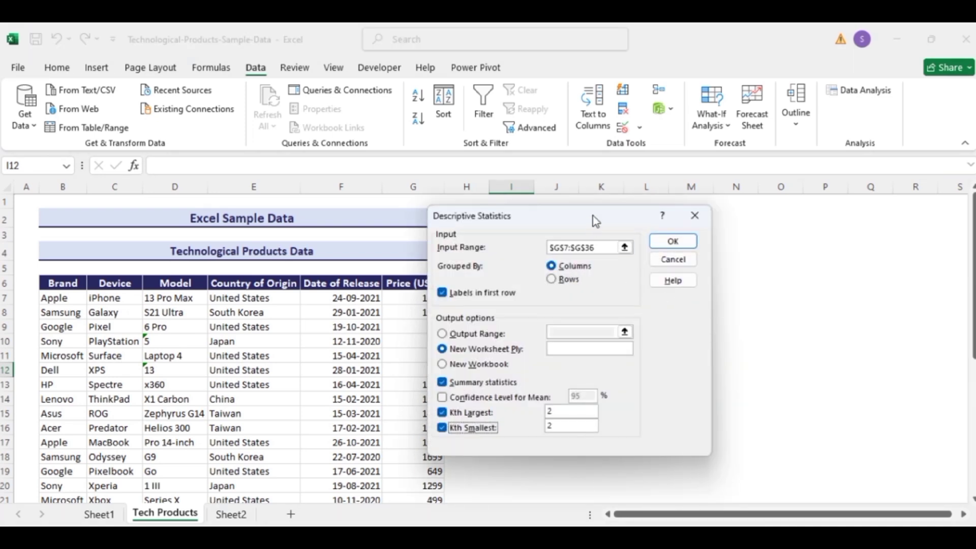
drag(593, 216, 690, 191)
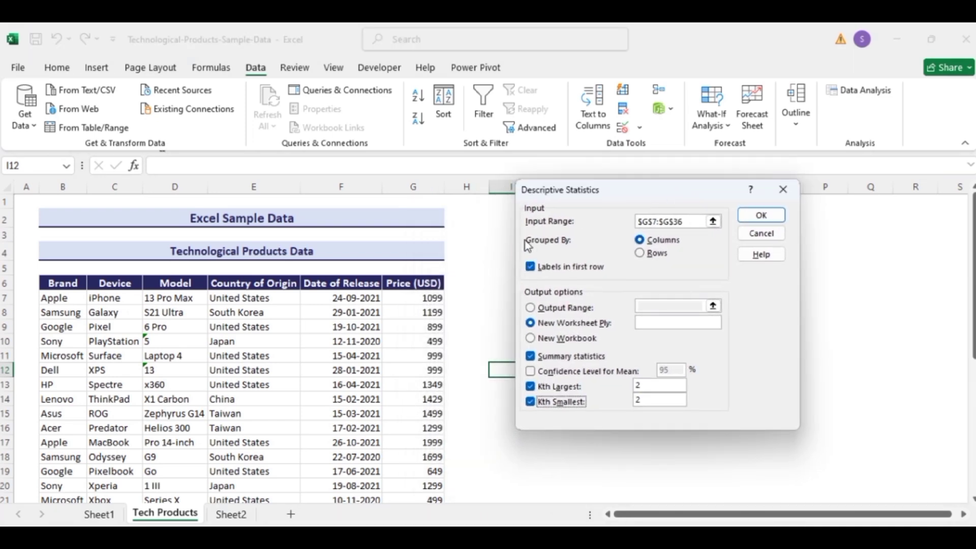
Replace the Descriptive Statistics input range by selecting the price values G7:G36 on Tech Products.
click(691, 220)
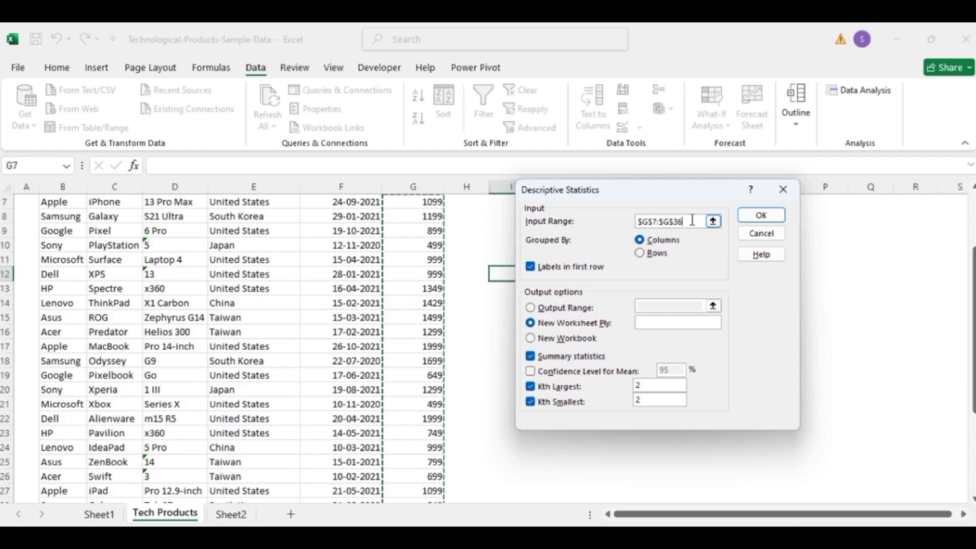
key(BackSpace)
key(BackSpace)
key(BackSpace)
key(BackSpace)
key(BackSpace)
key(BackSpace)
key(BackSpace)
key(BackSpace)
key(BackSpace)
key(BackSpace)
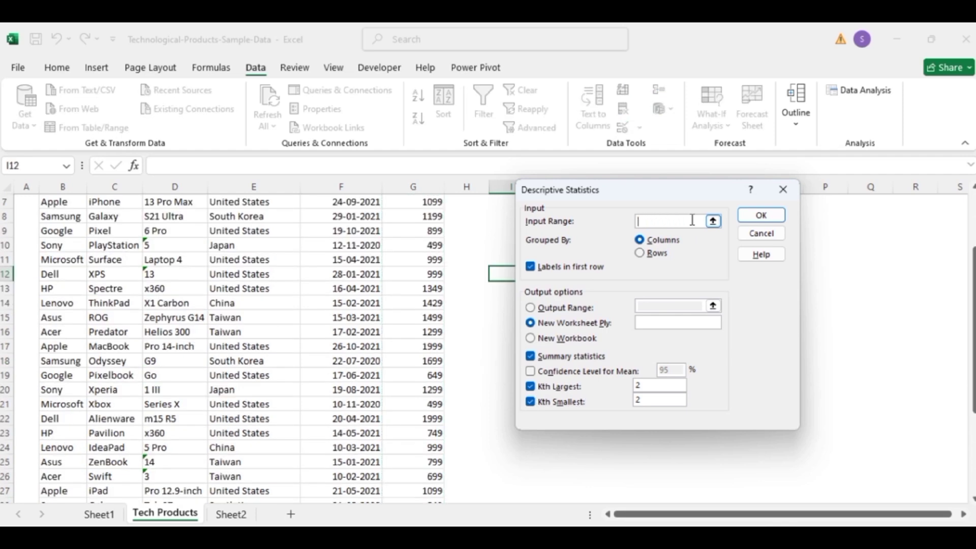
scroll(430, 275, up, 2)
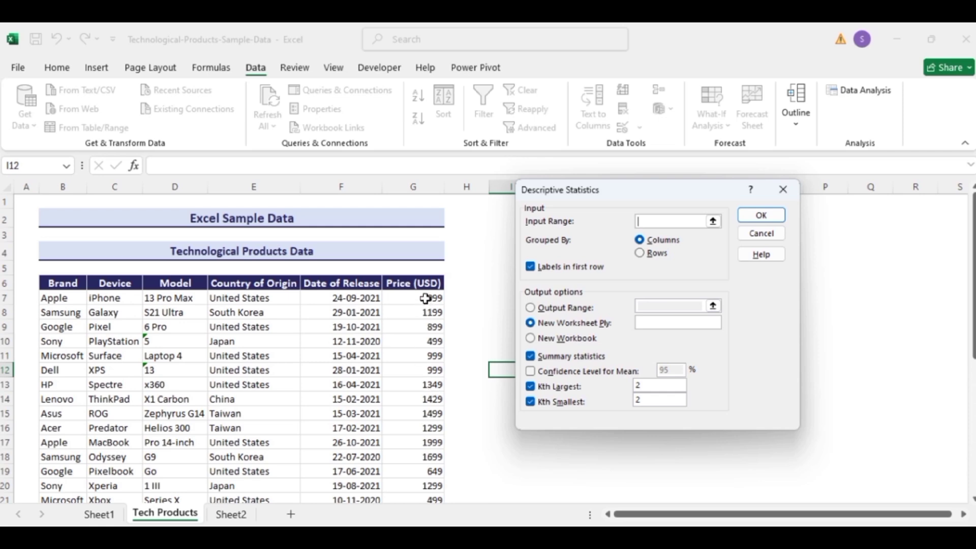
drag(425, 298, 434, 471)
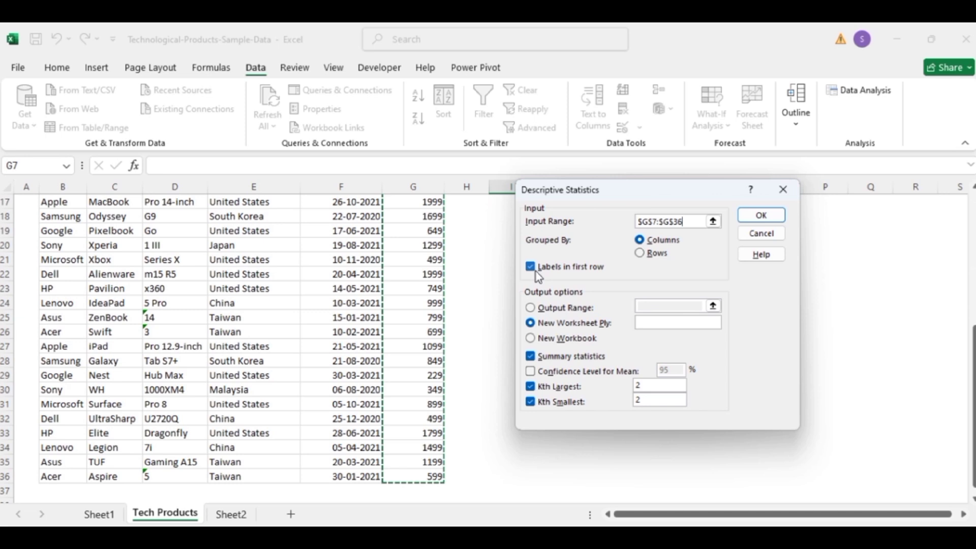
Generate the descriptive statistics on a new worksheet, with Kth Largest and Kth Smallest both set to 2.
click(533, 309)
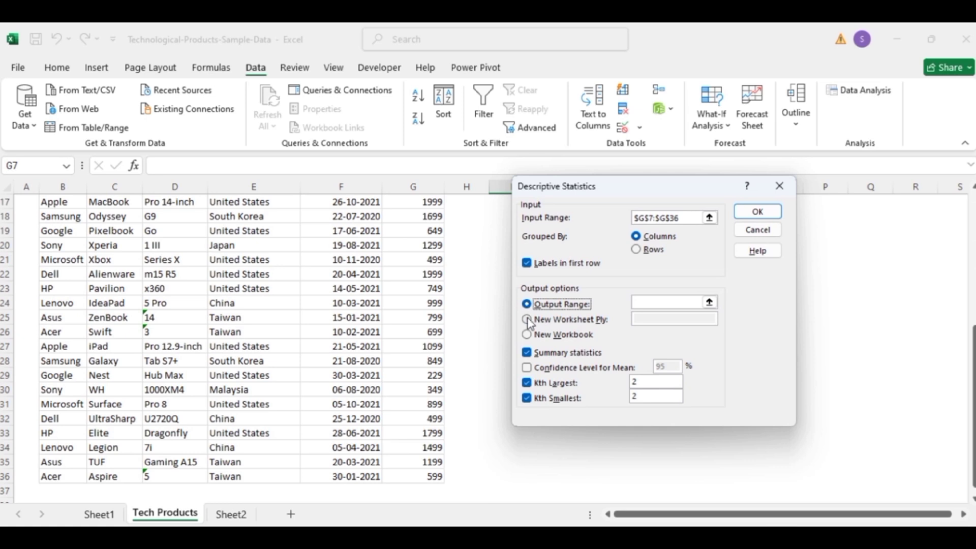
click(527, 317)
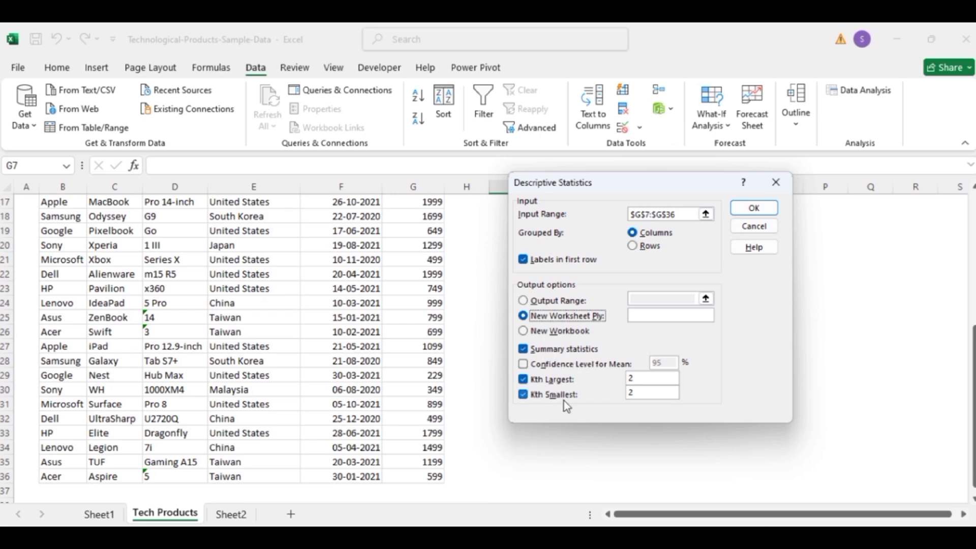
click(639, 374)
key(BackSpace)
text(1)
click(639, 395)
key(BackSpace)
text(1)
key(BackSpace)
text(2)
click(640, 378)
key(BackSpace)
text(2)
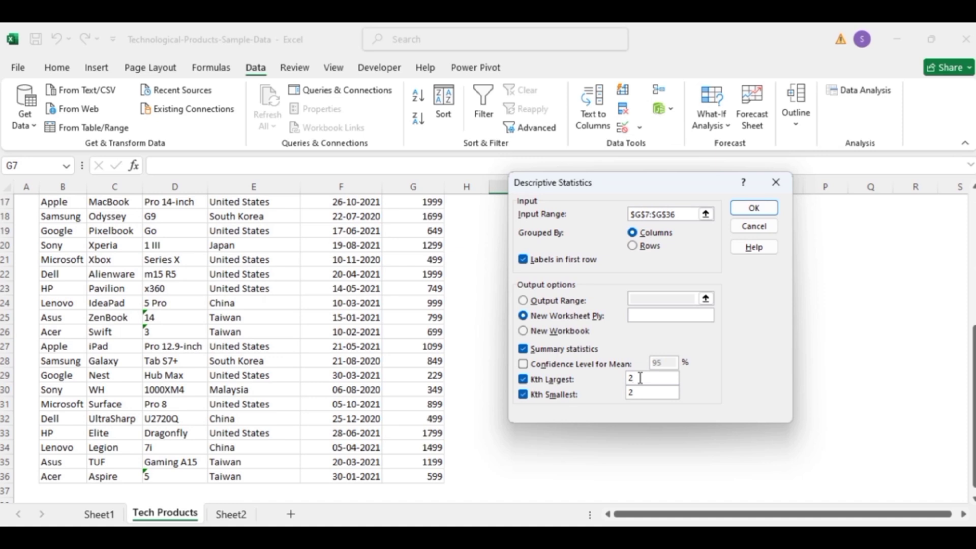
click(756, 202)
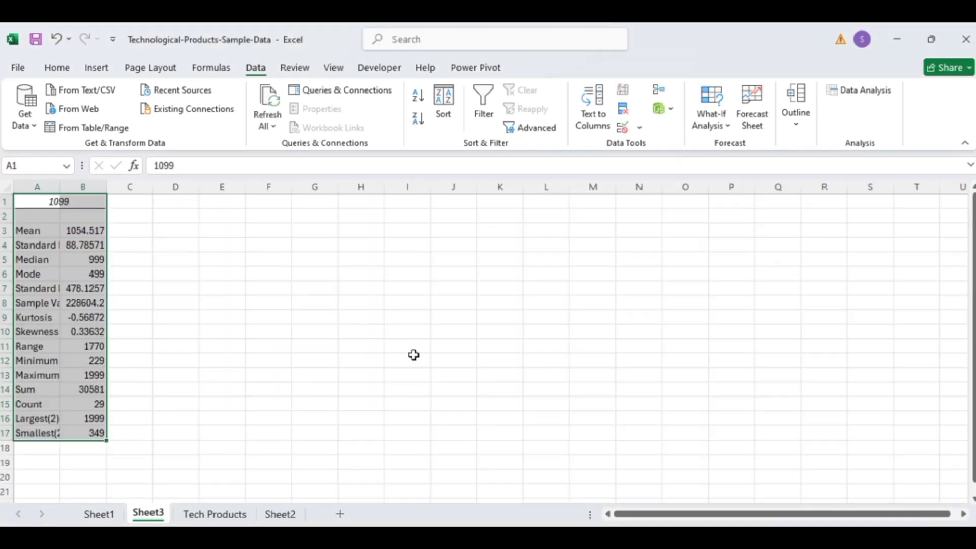
AutoFit the row heights and column widths of the descriptive statistics output in A1:B18 on Sheet3, then clear the selection.
drag(31, 204, 96, 449)
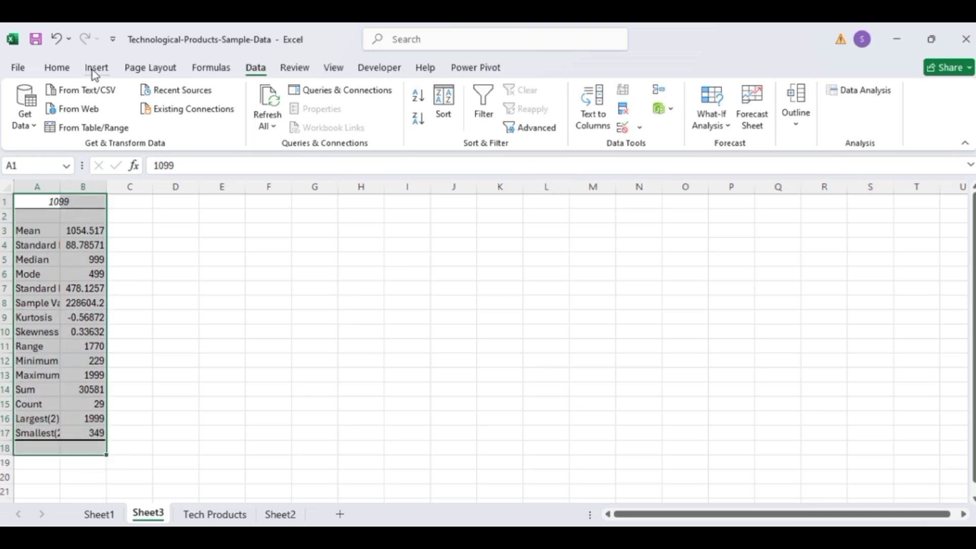
click(66, 69)
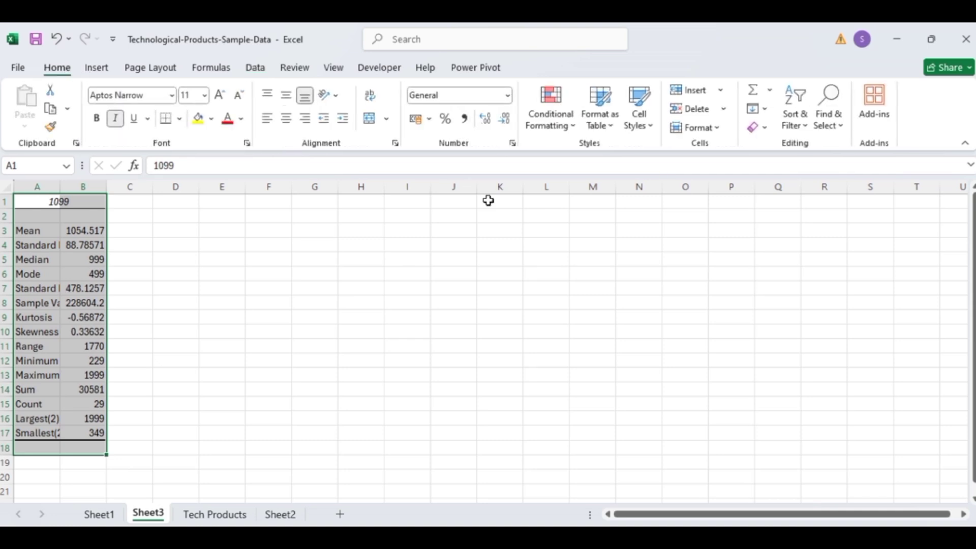
click(717, 128)
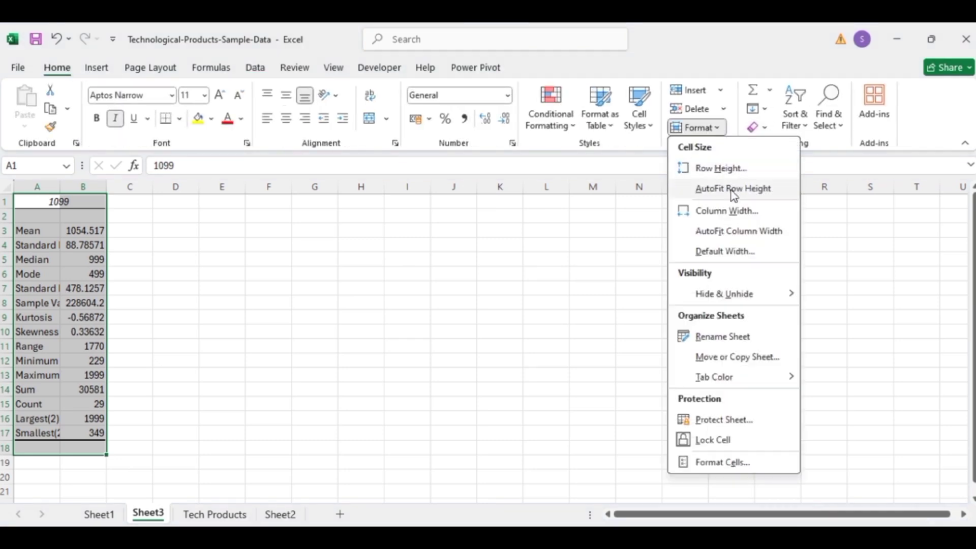
click(733, 194)
click(713, 129)
click(724, 233)
click(592, 302)
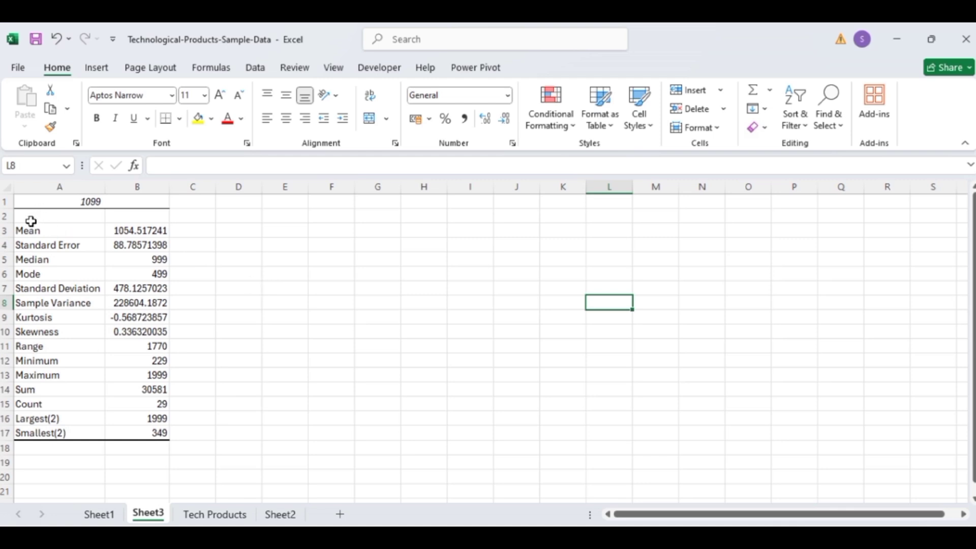
Format the statistic labels in A3:A17 as Arial Black at size 20.
drag(32, 233, 46, 433)
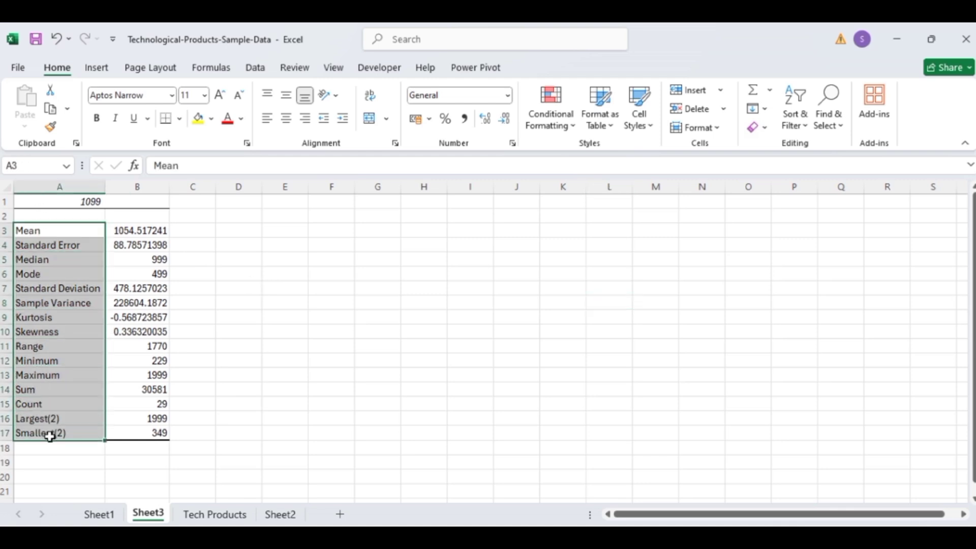
click(173, 97)
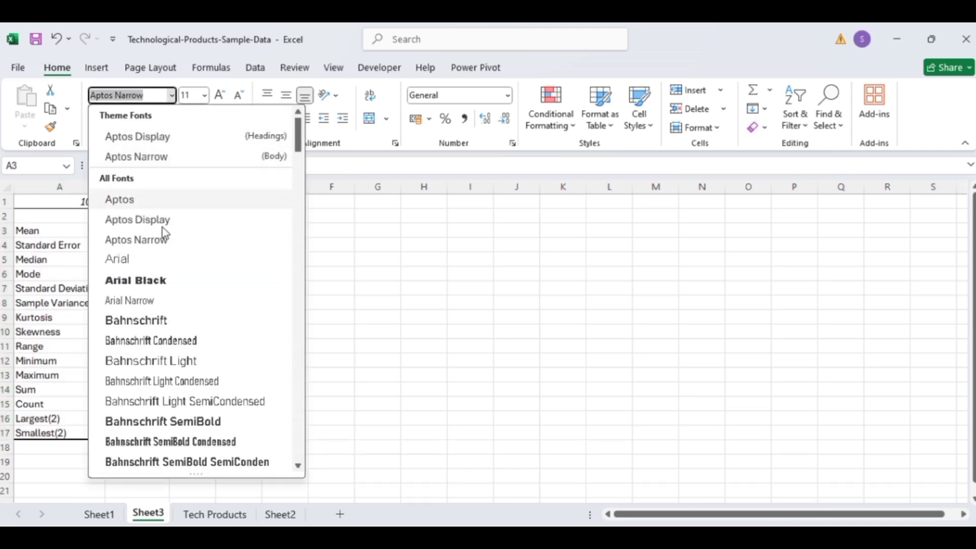
click(172, 283)
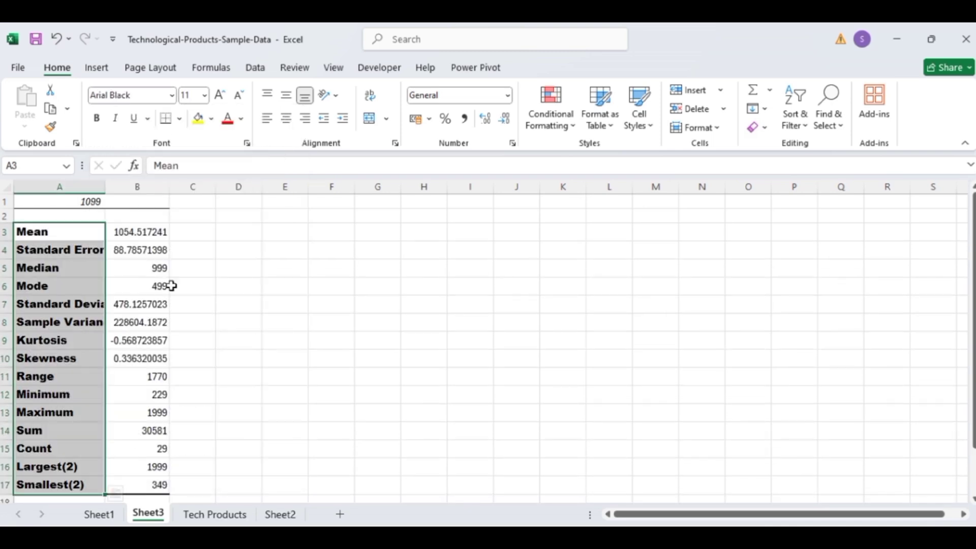
click(203, 95)
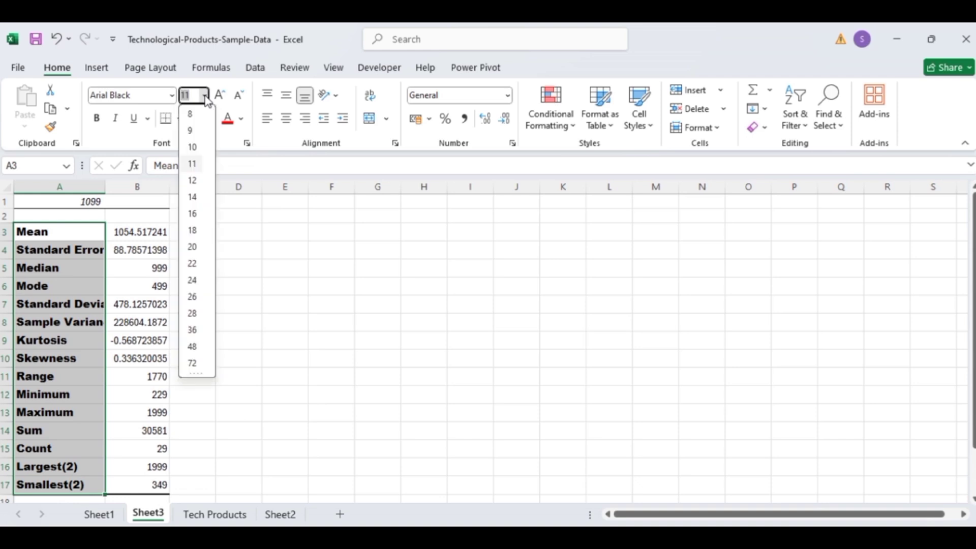
click(195, 247)
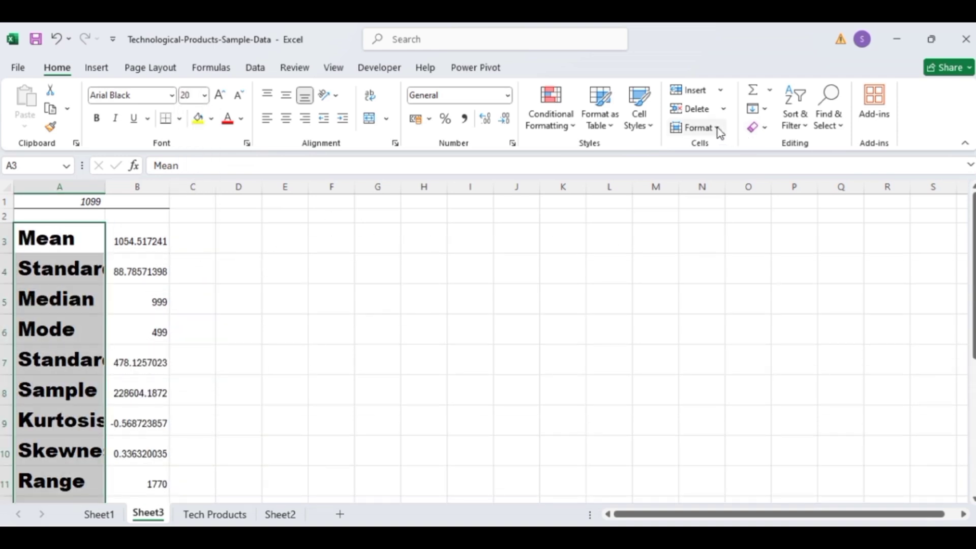
Widen column A until every enlarged statistic label fits in full, checking the labels down to Smallest(2).
drag(105, 191, 195, 205)
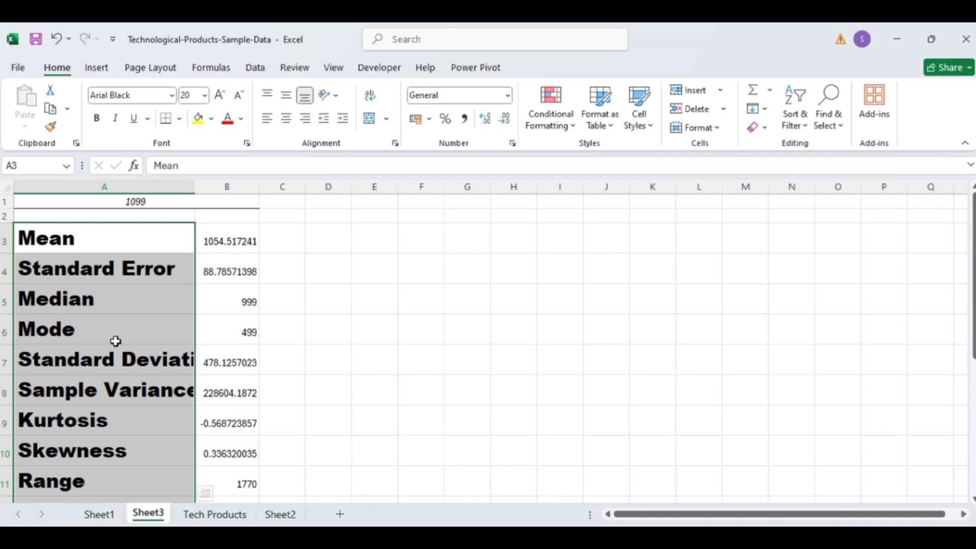
drag(194, 194, 276, 209)
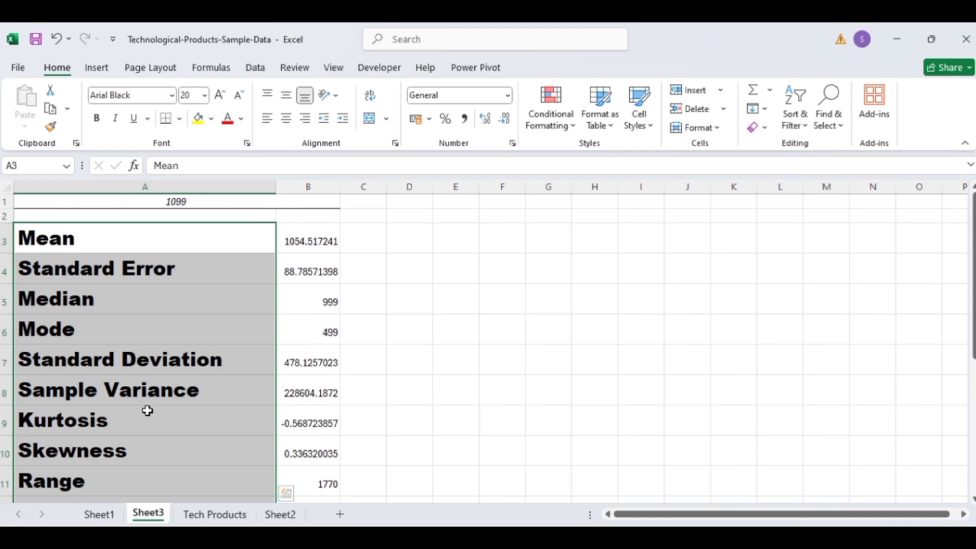
scroll(147, 410, down, 5)
scroll(148, 410, up, 2)
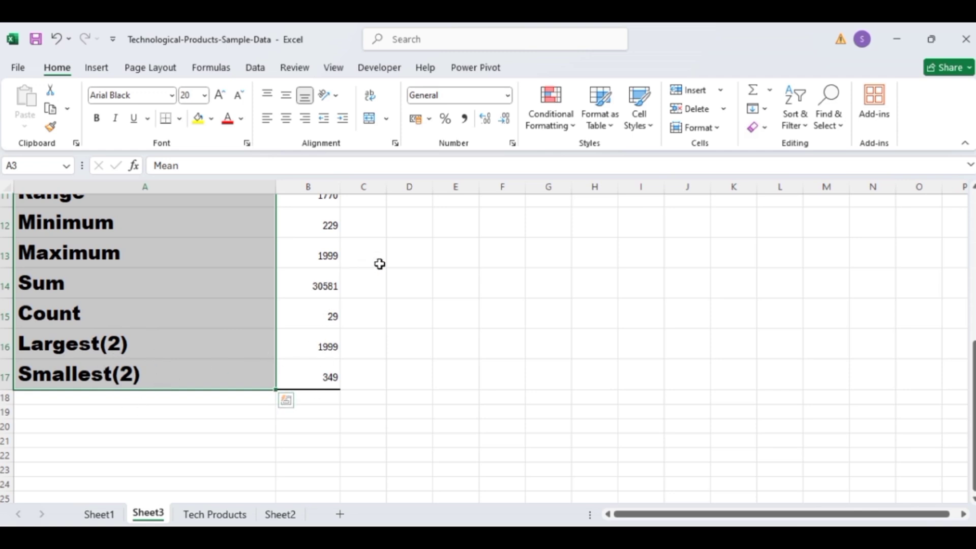
scroll(380, 263, up, 4)
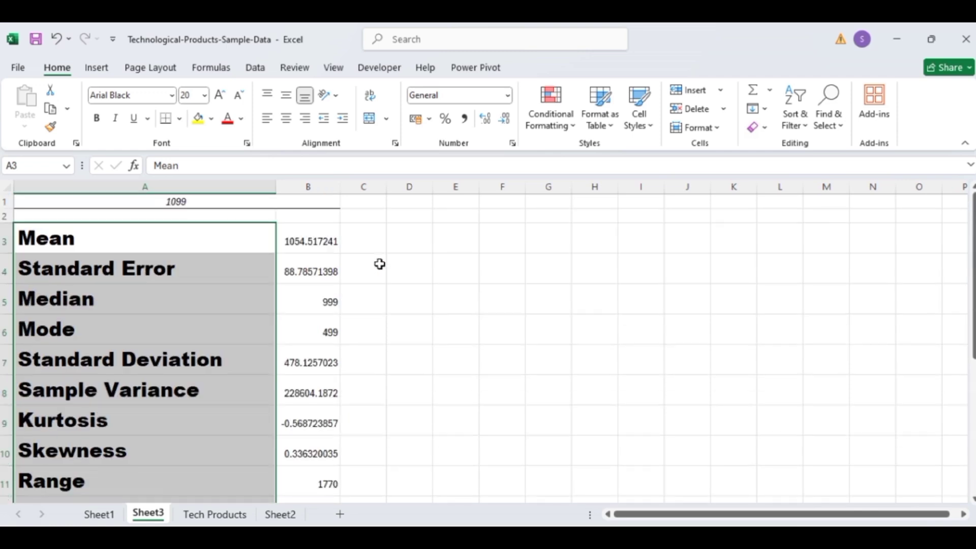